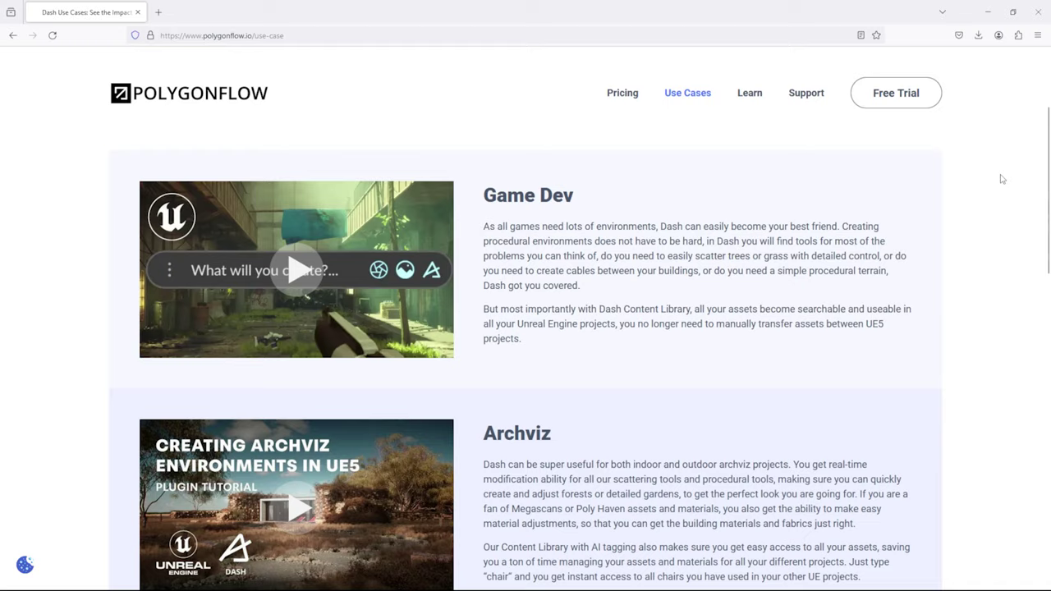
scroll(1000, 179, "down", 2)
scroll(1001, 179, "down", 2)
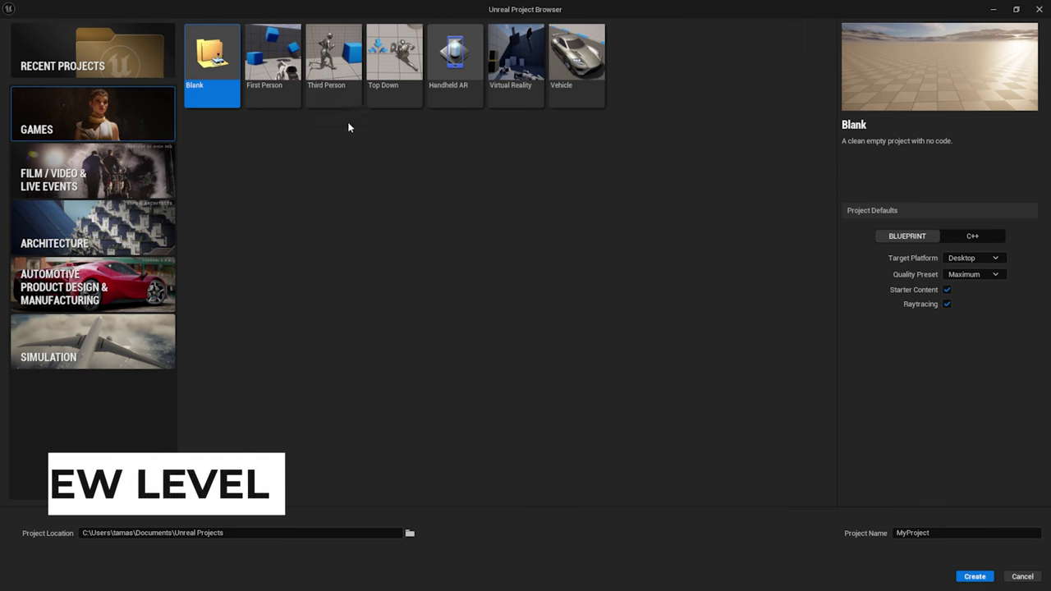
Choose the Third Person project template and create a new empty level.
left_click(342, 78)
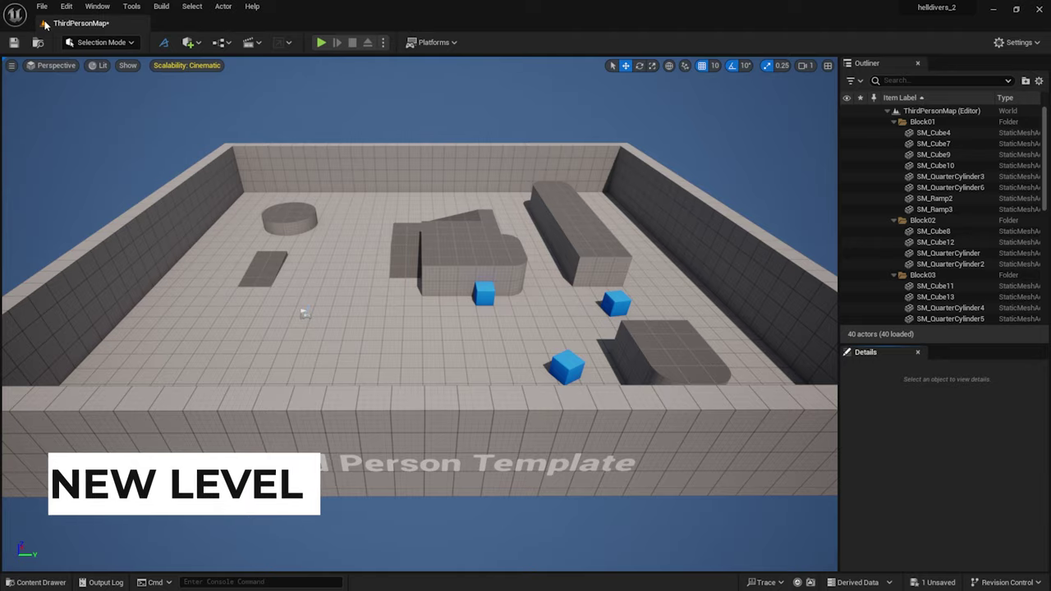
left_click(42, 5)
left_click(73, 37)
left_click(608, 244)
left_click(594, 405)
left_click(625, 427)
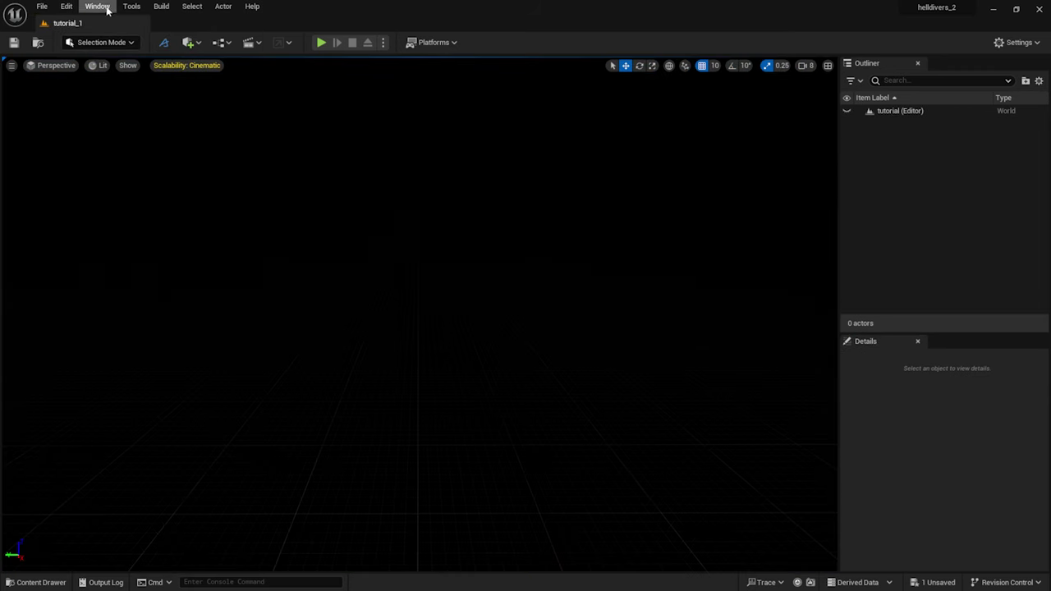
Add a directional light, sky light, sky atmosphere, volumetric clouds and height fog with the Env. Light Mixer.
left_click(96, 6)
left_click(183, 131)
left_click(454, 163)
left_click(454, 164)
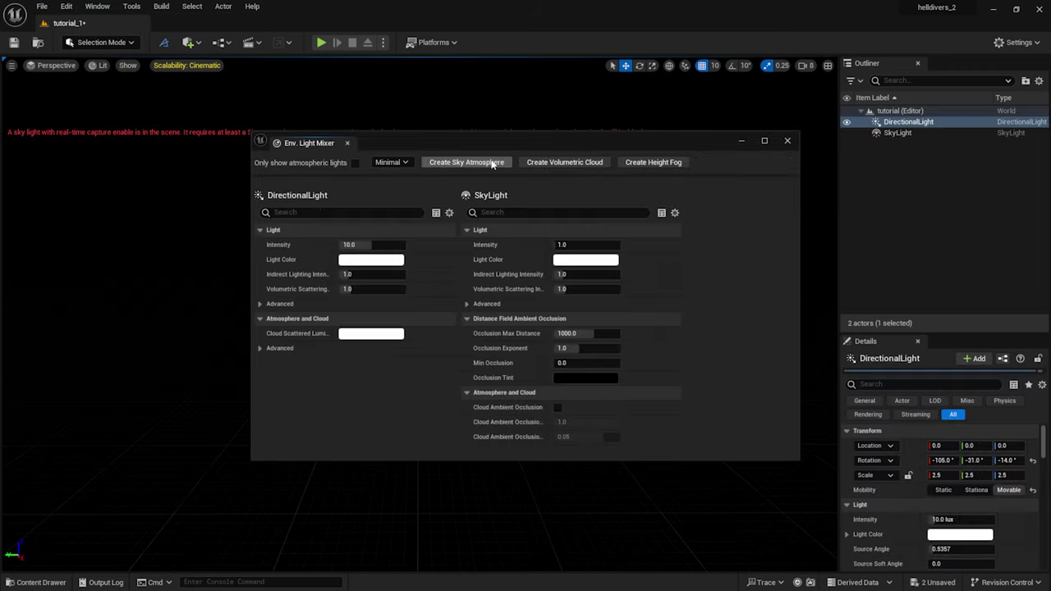
left_click(454, 163)
left_click(454, 163)
left_click(454, 163)
left_click(787, 141)
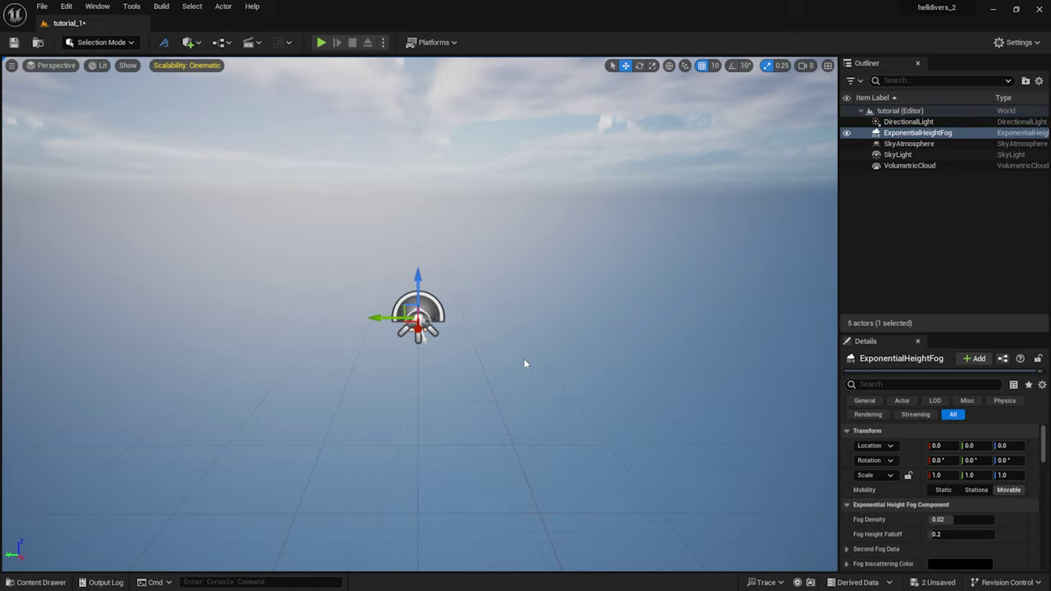
Launch the Dash plugin and generate a procedural ground mesh with its Create Terrain tool.
left_click(164, 42)
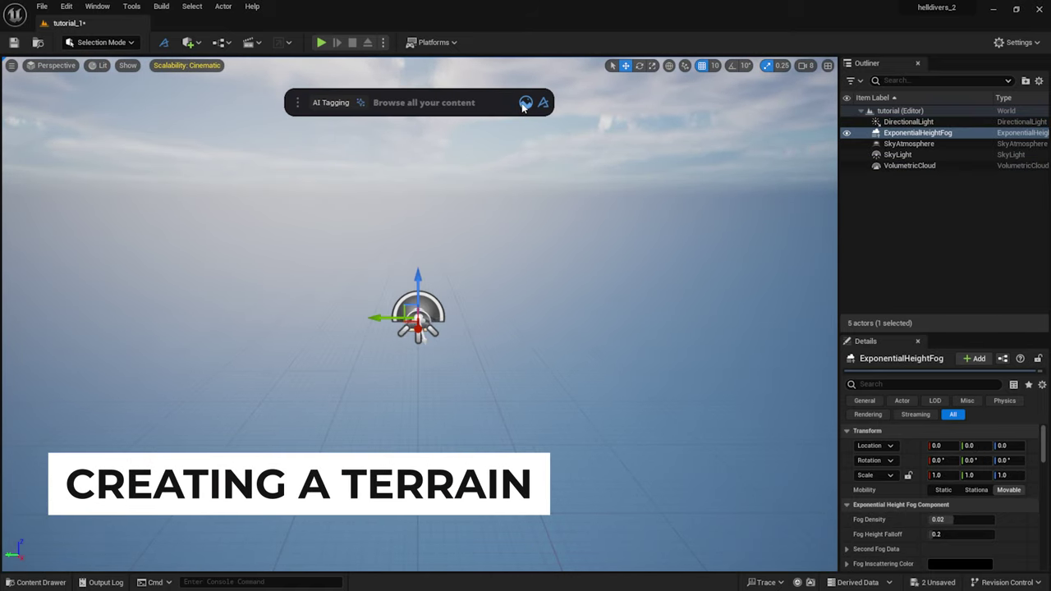
left_click(524, 104)
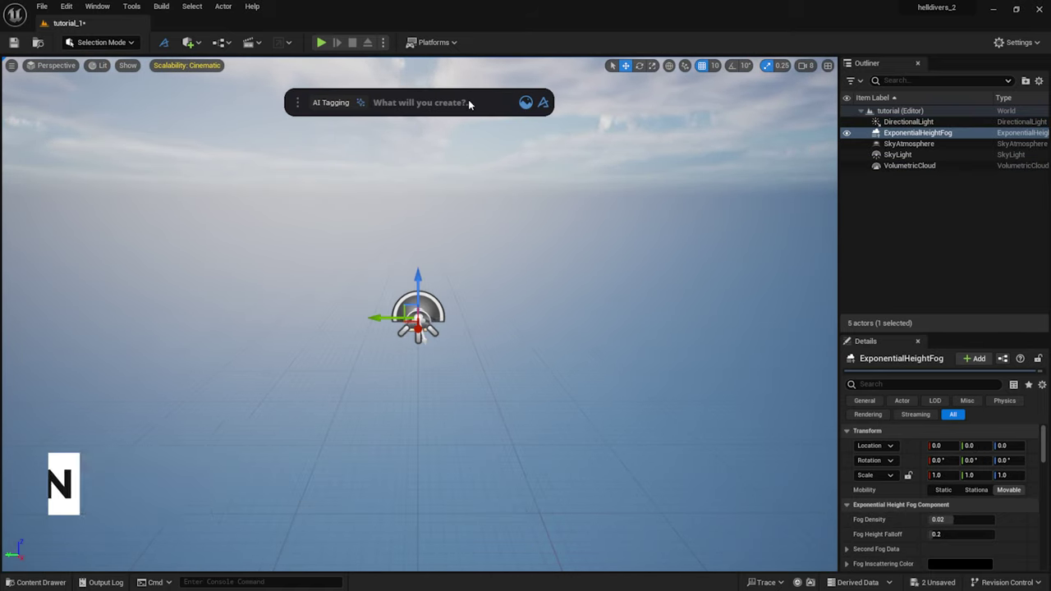
type("terrain")
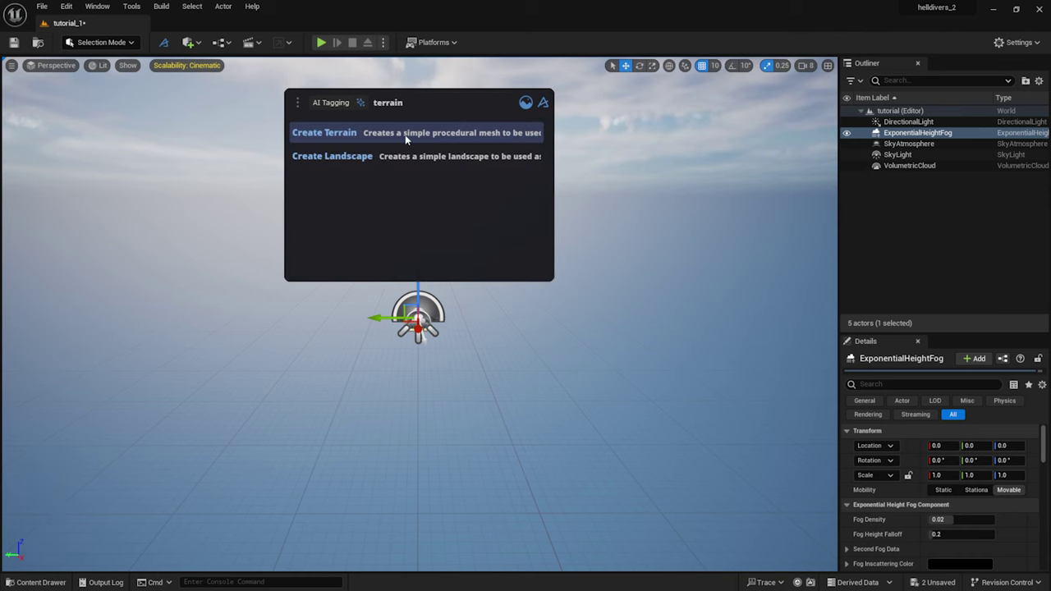
left_click(405, 134)
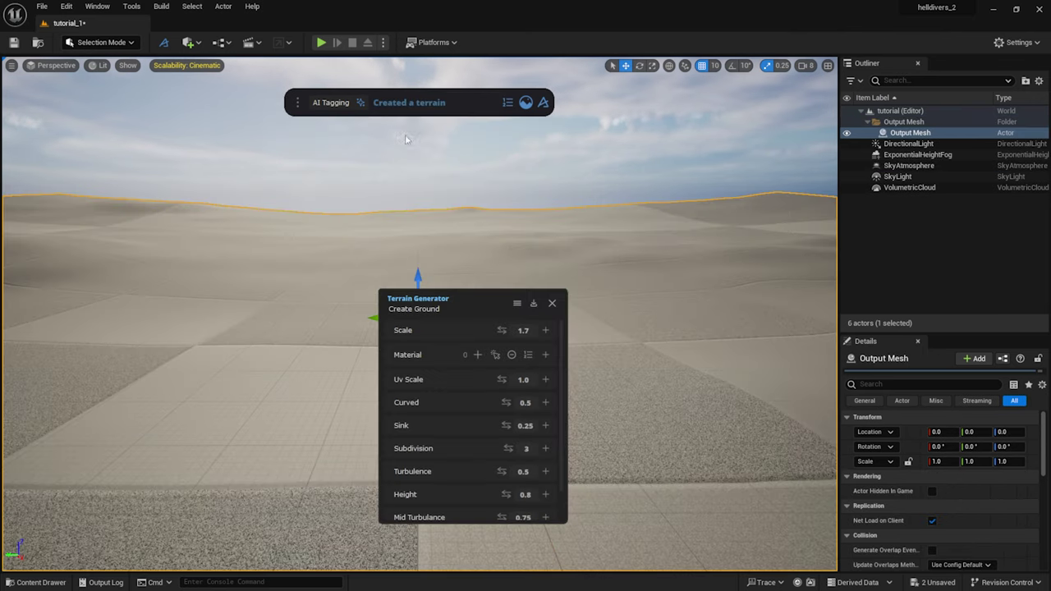
Shape the terrain with Scale 3, Curved 0, Turbulence about 0.84 and Height 0.2.
left_click_drag(472, 299, 797, 99)
type("3")
key("Return")
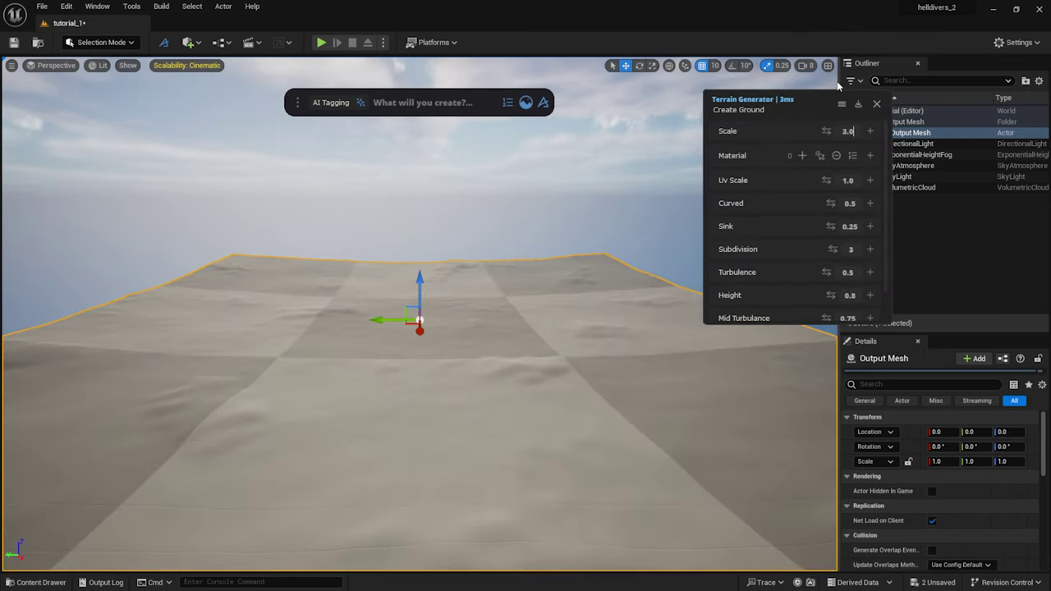
left_click(850, 203)
type("0")
key("Return")
left_click_drag(826, 272, 836, 272)
key("Return")
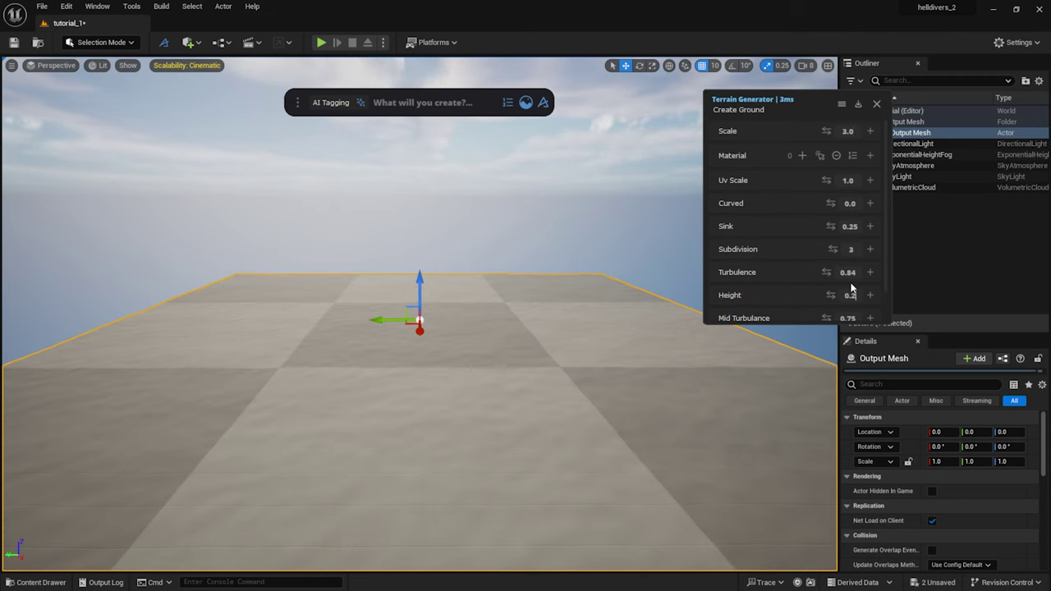
scroll(858, 255, "down", 1)
Apply a Megascans stony soil surface to the terrain and set its UV Scale to 10.
left_click(526, 103)
left_click(55, 185)
left_click_drag(135, 324, 460, 394)
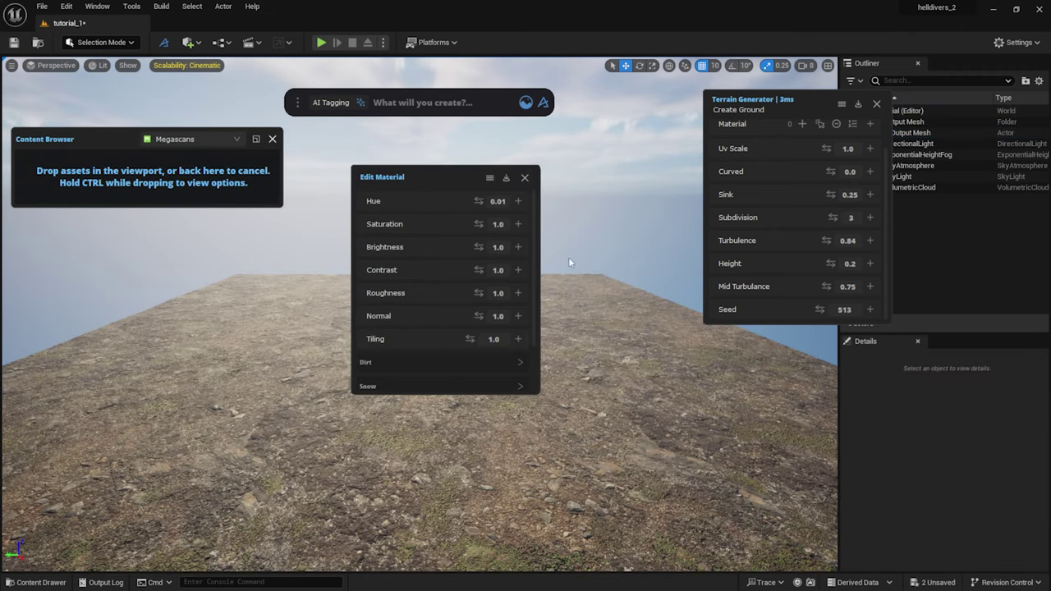
scroll(814, 217, "up", 1)
left_click(848, 182)
type("10")
key("Return")
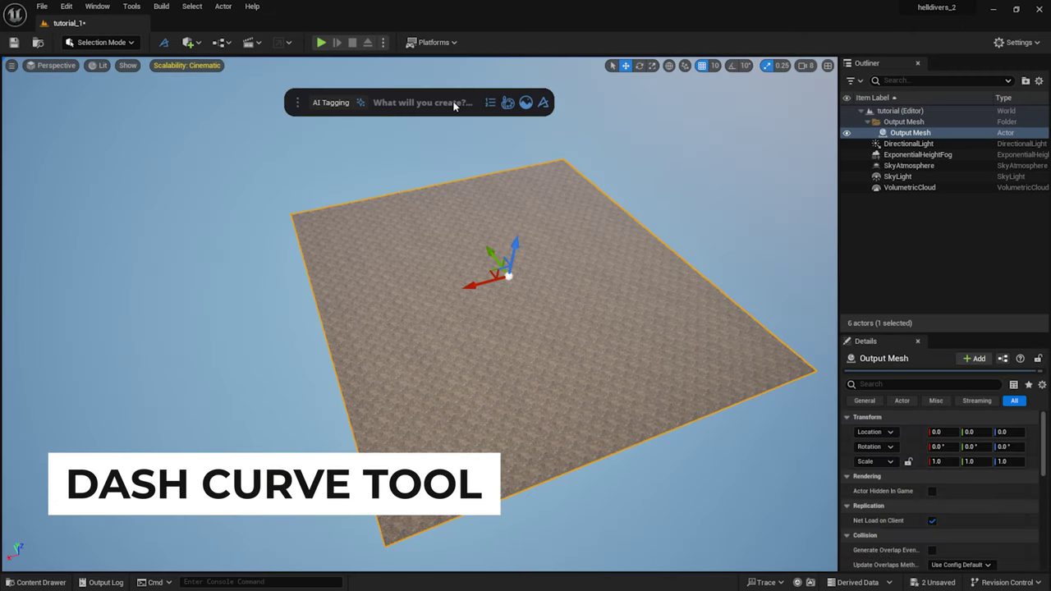
Draw a wide U-shaped curve around the terrain with the Dash Curve Tool, using a Min Spacing of 60.
left_click(453, 103)
type("c")
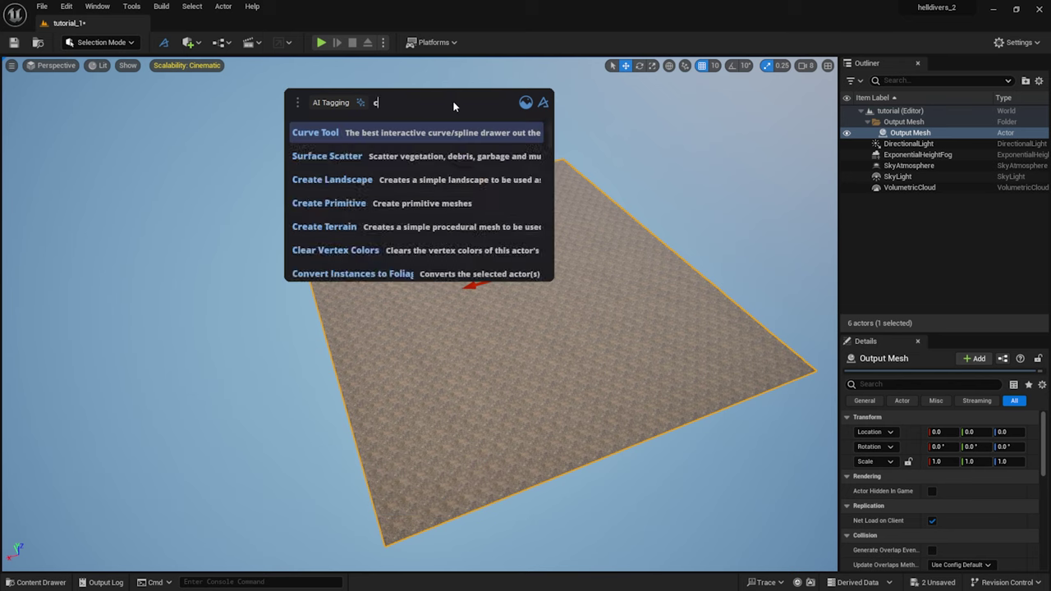
type("urve")
left_click(416, 132)
left_click_drag(427, 161, 137, 123)
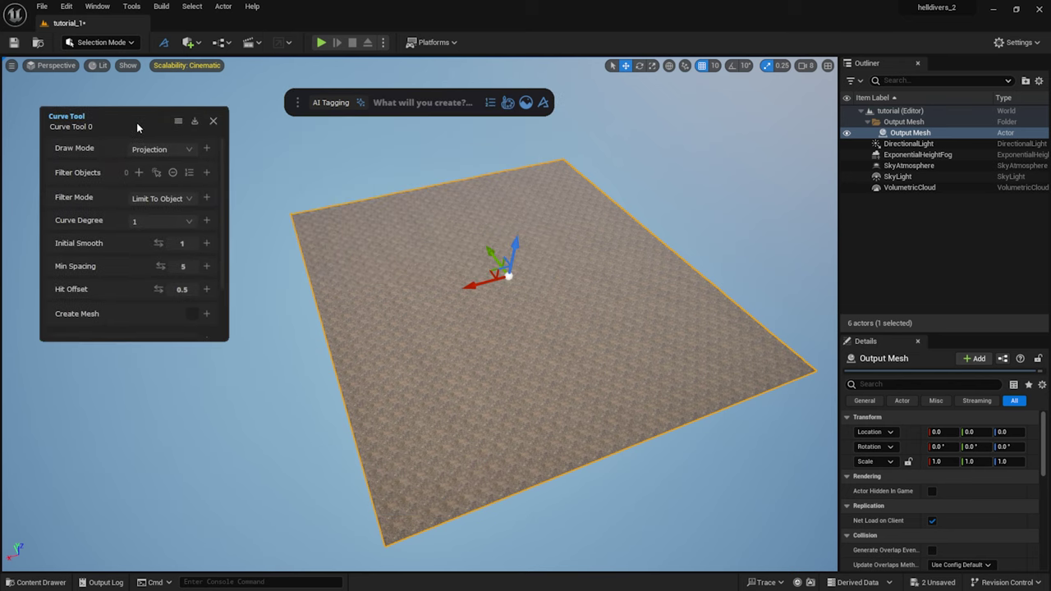
left_click_drag(137, 339, 146, 448)
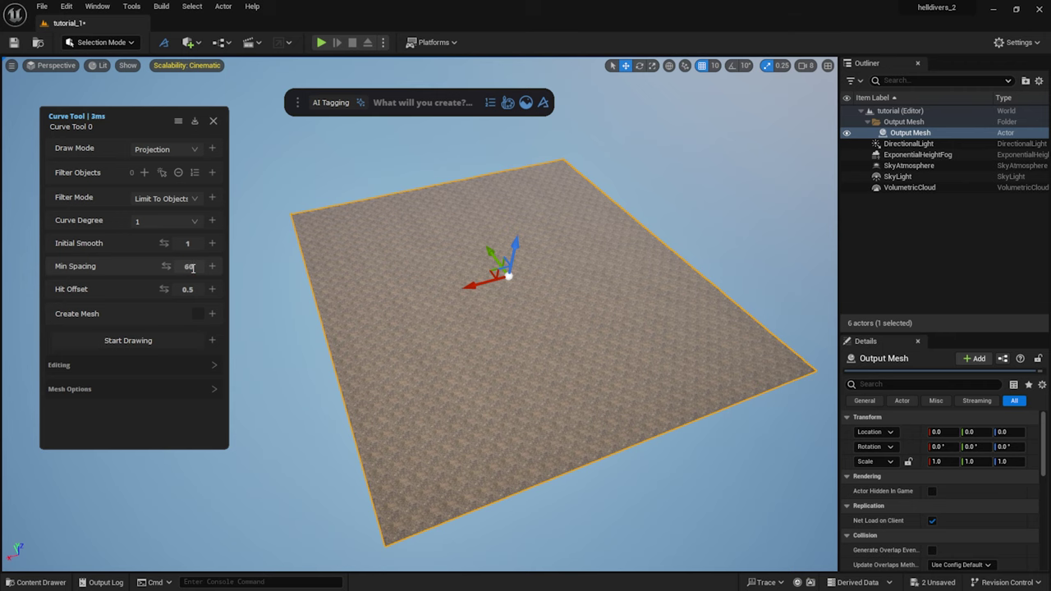
left_click(170, 342)
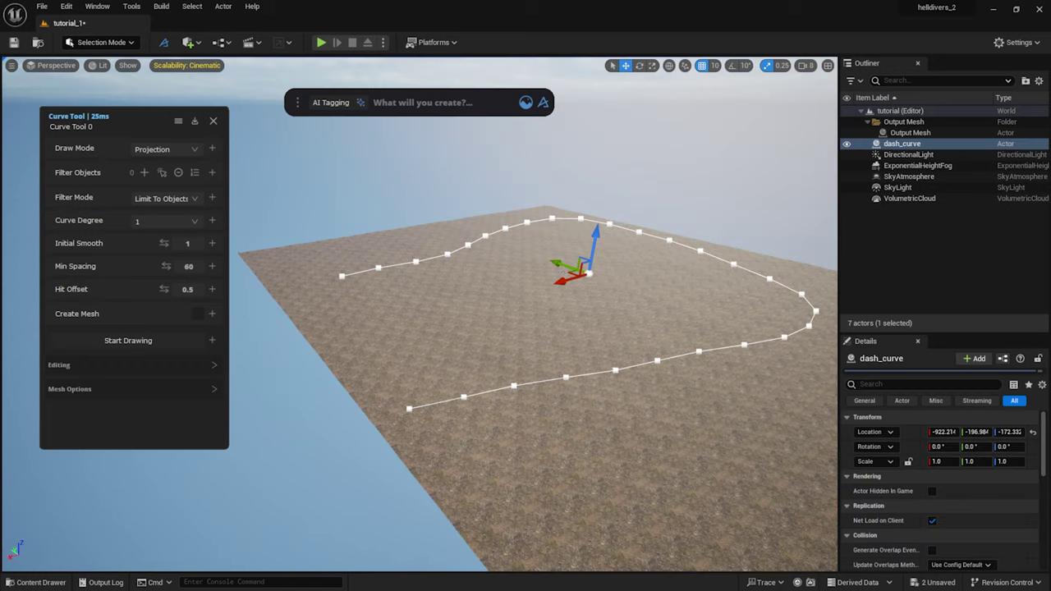
Extend both open ends of the curve to the terrain's edge and close the Curve Tool.
left_click(409, 408)
left_click_drag(394, 412, 358, 425)
left_click(342, 276)
left_click_drag(316, 283, 264, 288)
left_click(377, 269)
left_click_drag(358, 272, 335, 276)
left_click(213, 122)
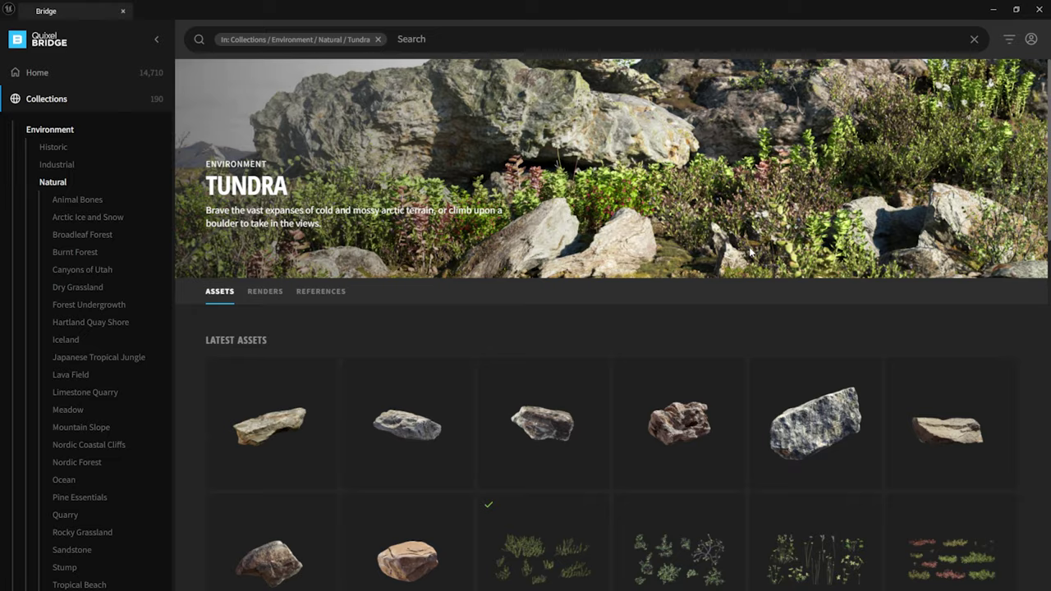
Browse the Tundra collection and path-scatter a Massive Tundra Rock Formation cliff along the curve.
scroll(750, 253, "down", 10)
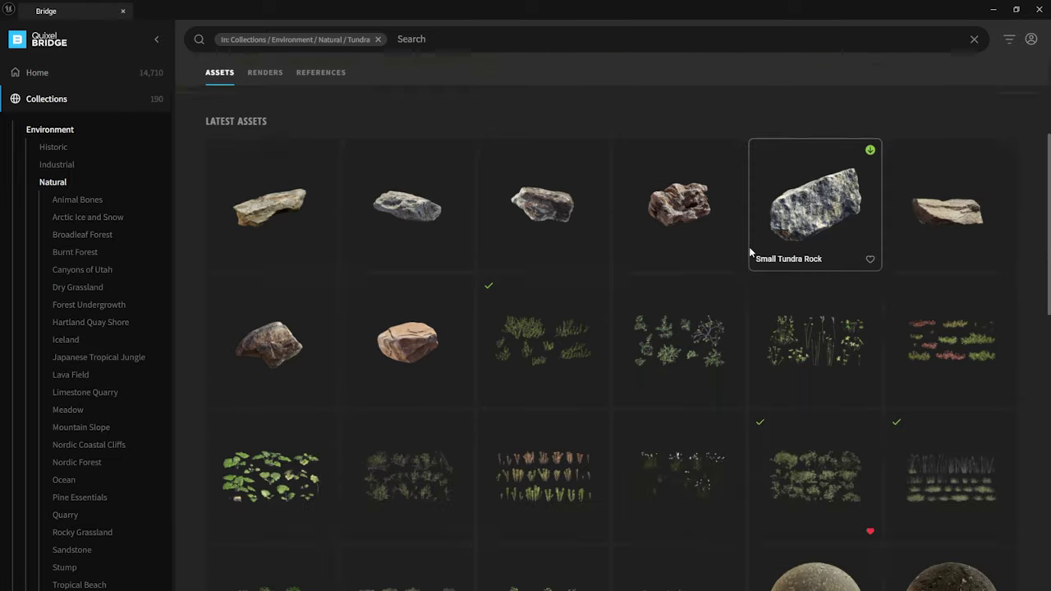
scroll(750, 253, "down", 1)
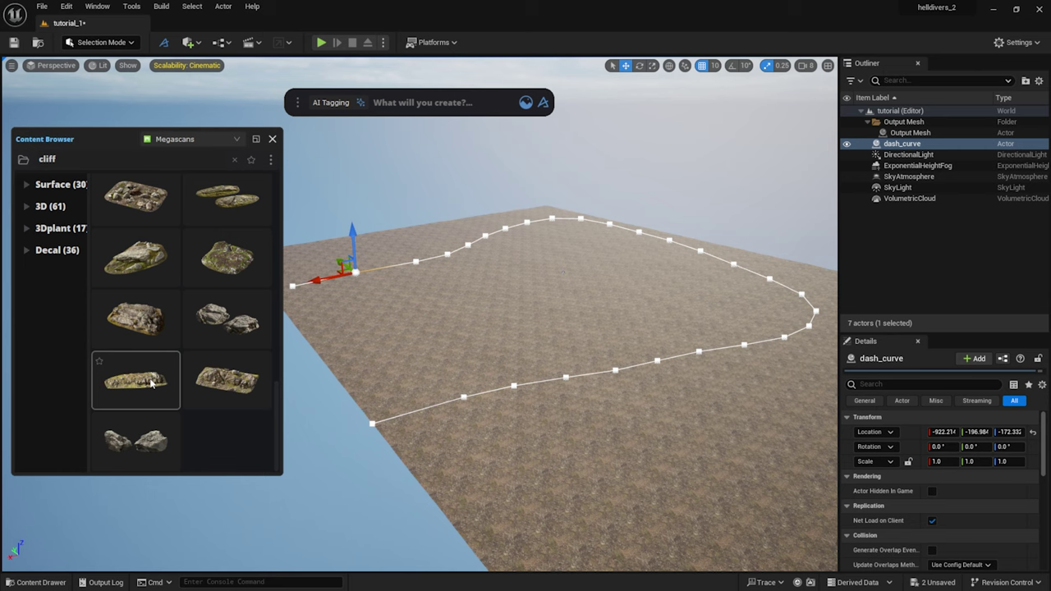
left_click_drag(151, 382, 514, 386)
left_click(527, 417)
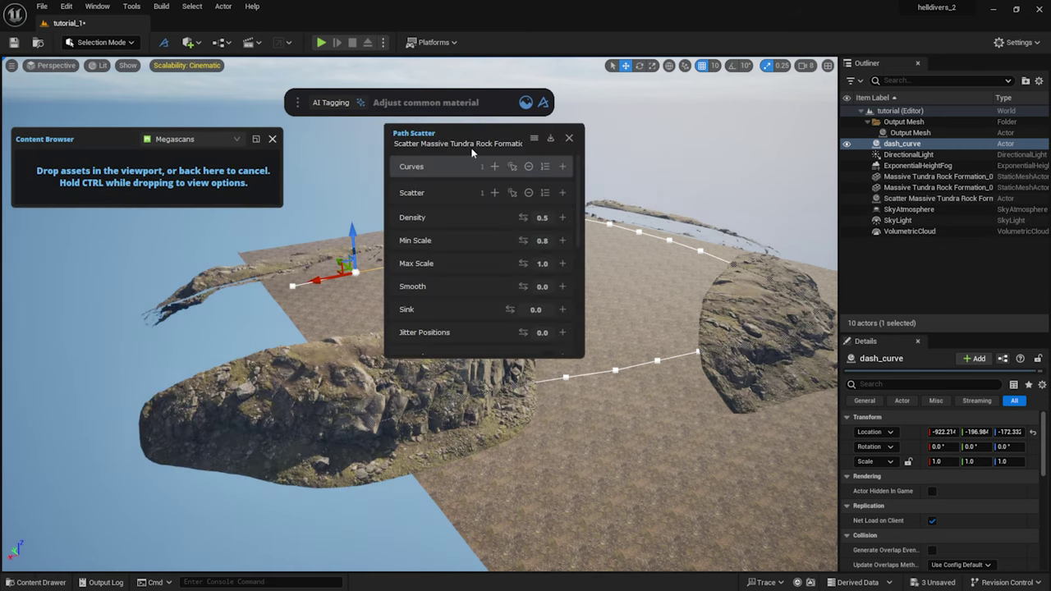
Increase the cliff scatter's density until the rocks form a continuous wall, and set its Z Rotation to 180.
left_click_drag(470, 141, 173, 268)
key("f")
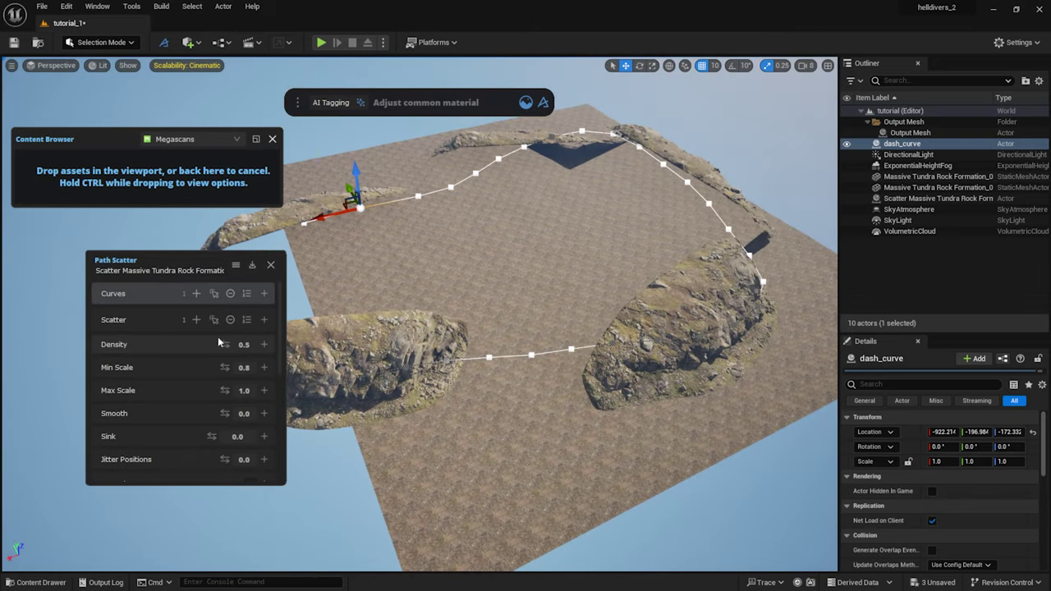
left_click_drag(222, 343, 251, 343)
scroll(187, 431, "down", 10)
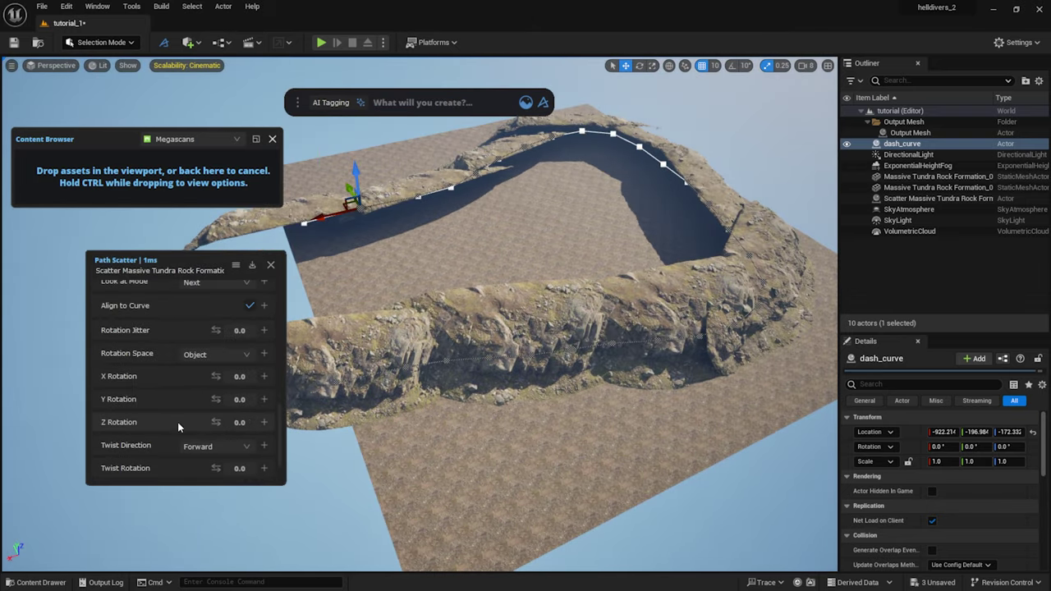
left_click(240, 422)
type("180")
key("Return")
Move the selected curve point to reshape the line of scattered cliffs.
left_click_drag(417, 231, 574, 237, "alt")
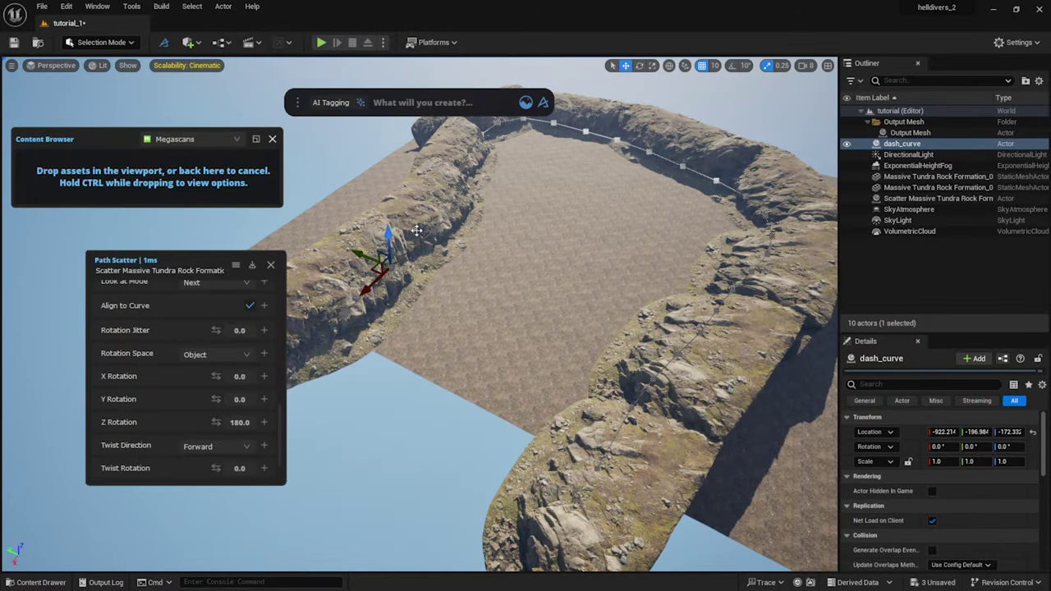
left_click_drag(376, 258, 323, 226)
right_click_drag(417, 231, 417, 231)
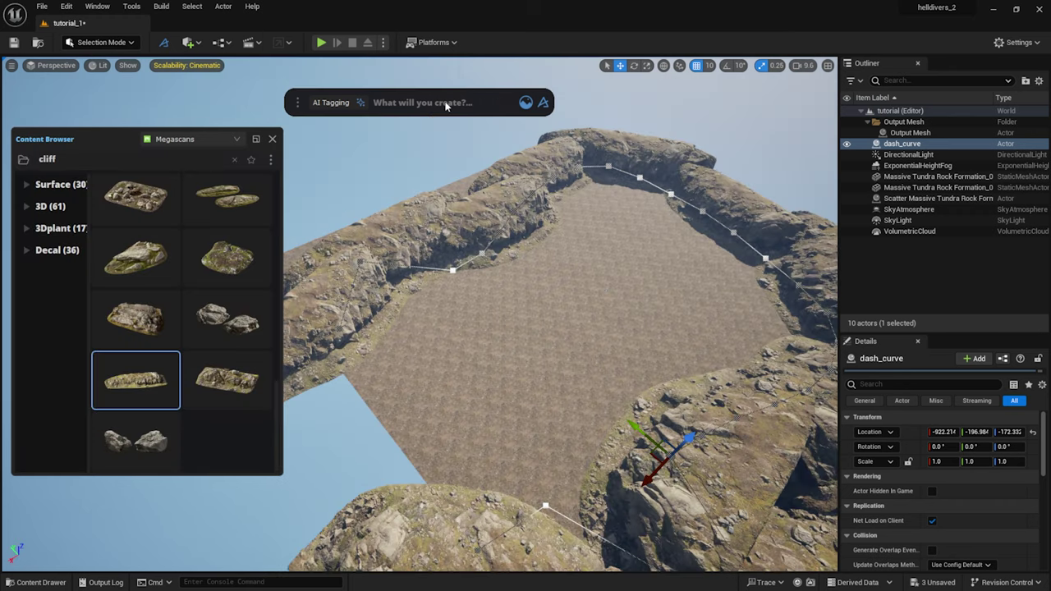
Draw a second curve on the ground along the inner foot of the cliffs, with a Min Spacing of 60.
type("curve")
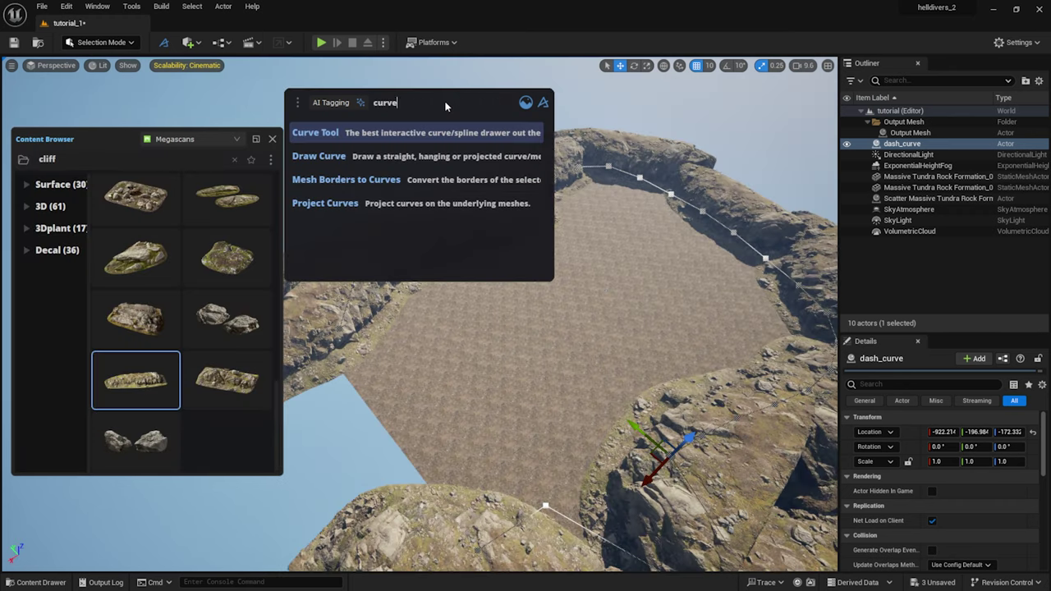
key("Return")
left_click(484, 309)
type("60")
scroll(487, 306, "down", 2)
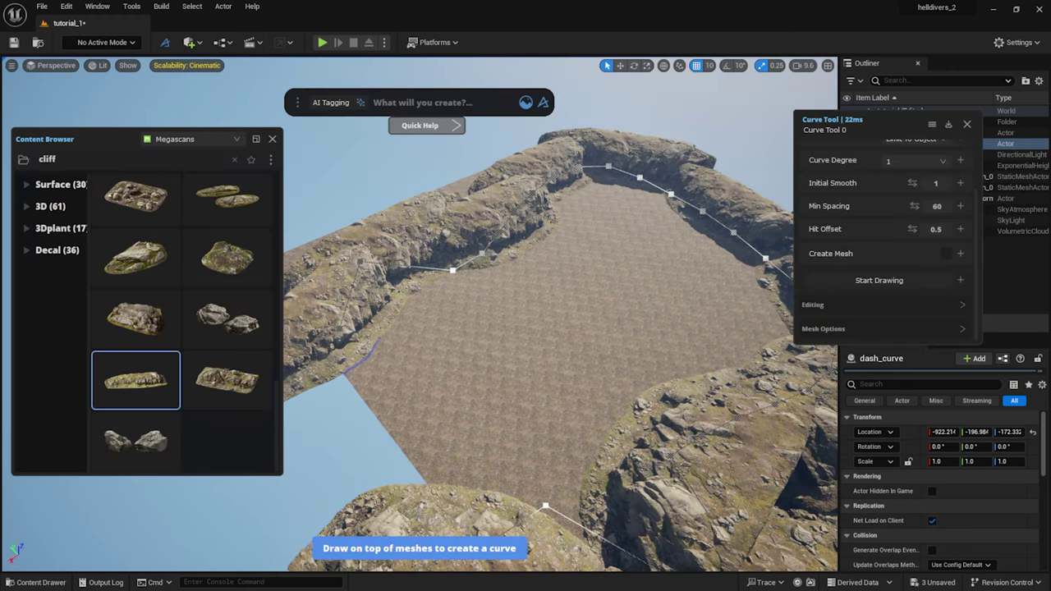
left_click_drag(378, 338, 572, 195)
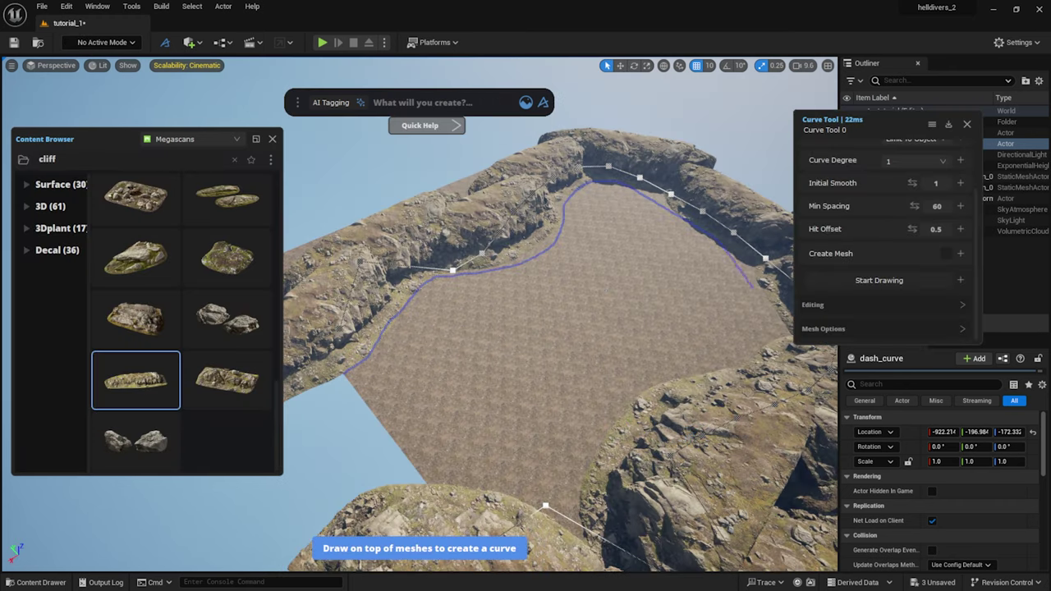
mouse_move(768, 309)
left_mouse_down()
mouse_move(566, 469)
mouse_move(421, 496)
left_mouse_up()
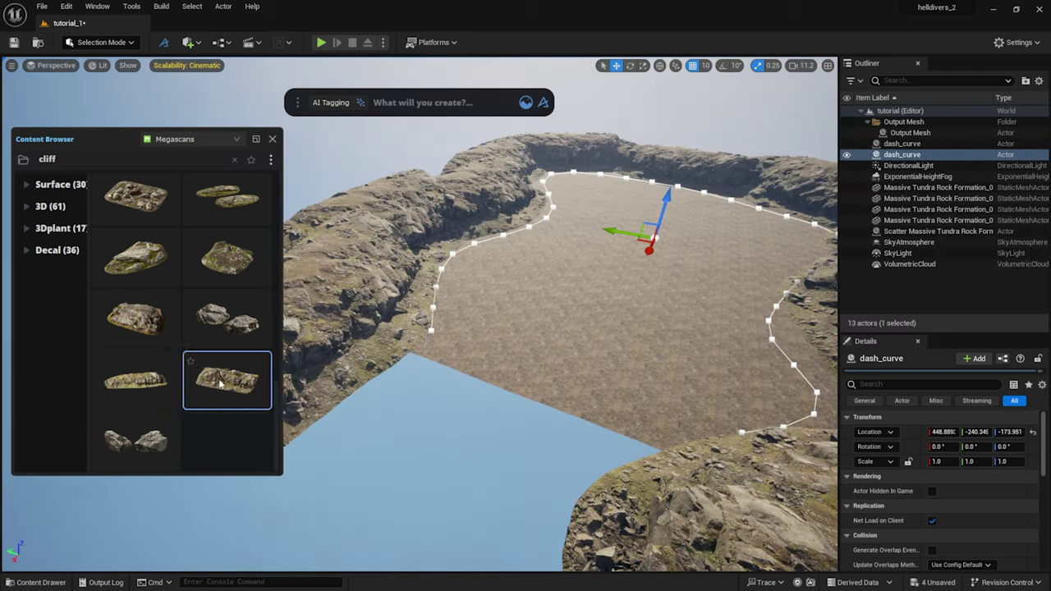
Path-scatter another Massive Tundra Rock Formation along the inner curve with Min Scale 1.0 and Max Scale about 1.73.
left_click_drag(226, 379, 433, 310)
left_click(456, 337)
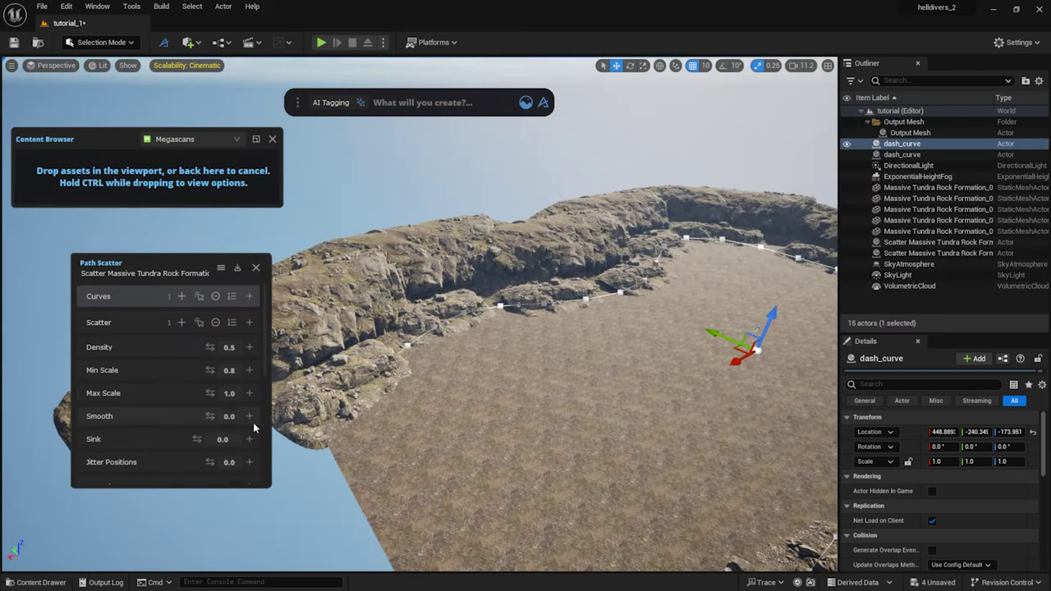
left_click_drag(209, 393, 261, 392)
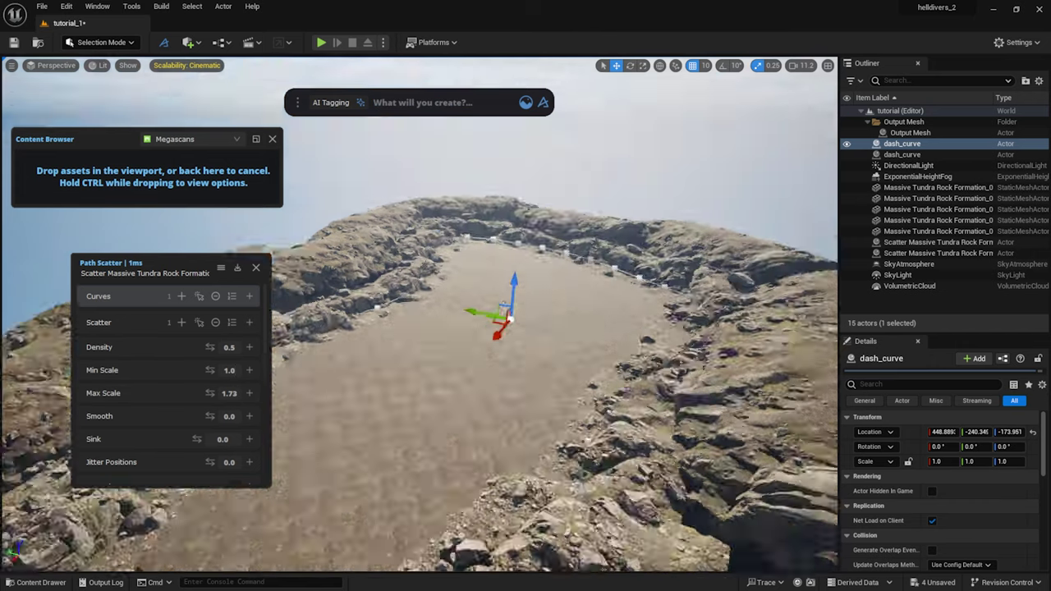
right_click_drag(509, 328, 439, 287)
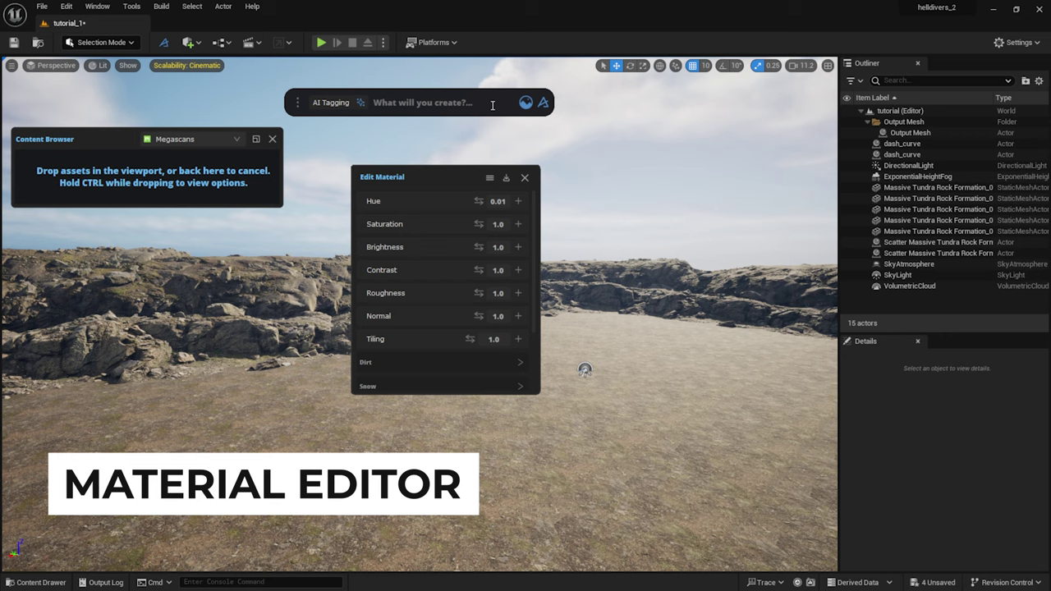
Edit the outer cliffs' material to Hue 0.11, Saturation 0.5 and Brightness 0.5.
left_click_drag(434, 177, 570, 241)
type("1")
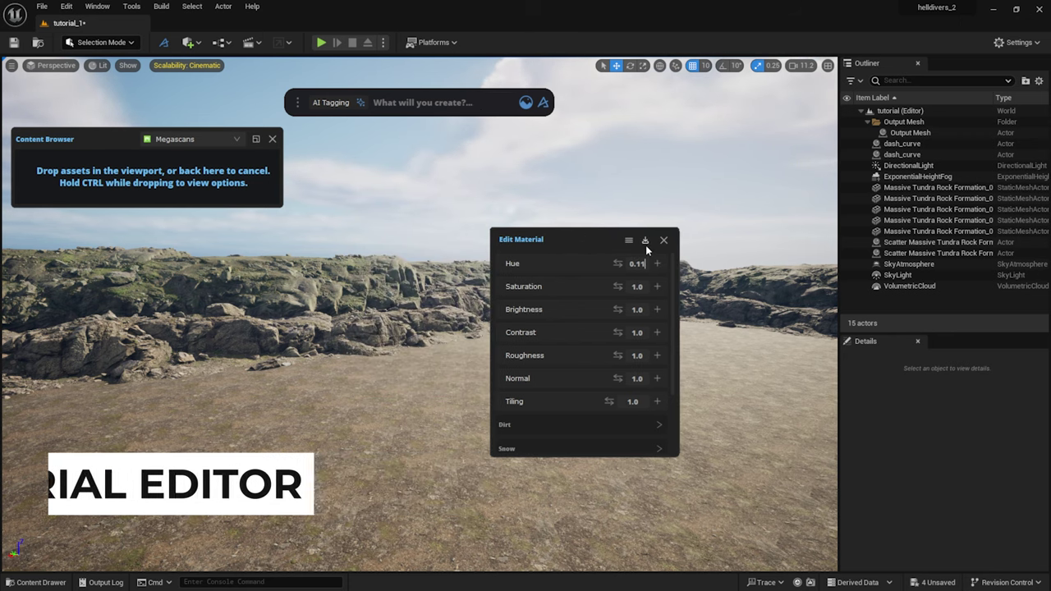
left_click(639, 286)
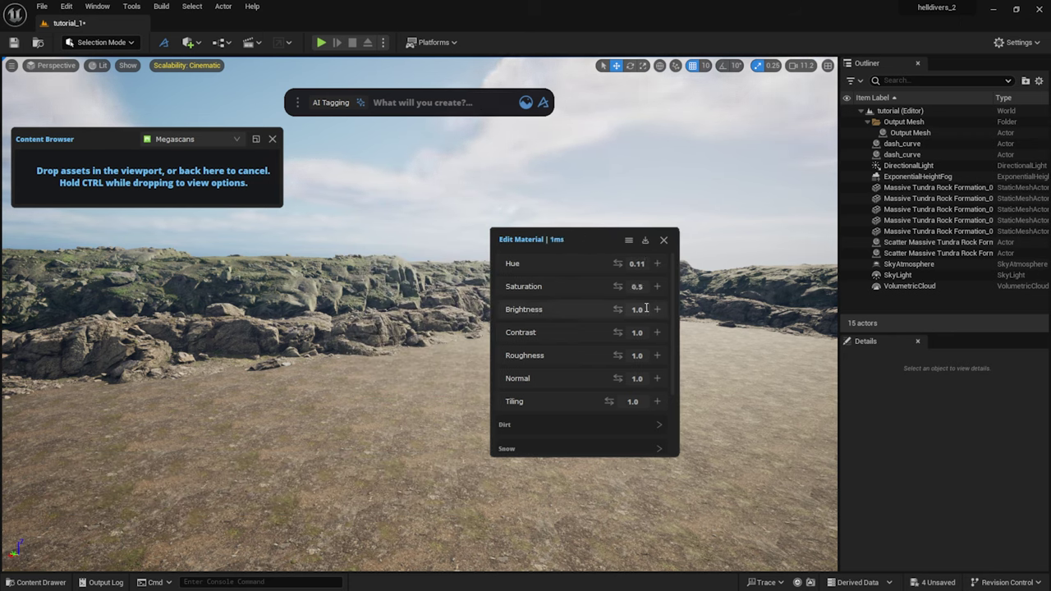
type("0.5")
key("Return")
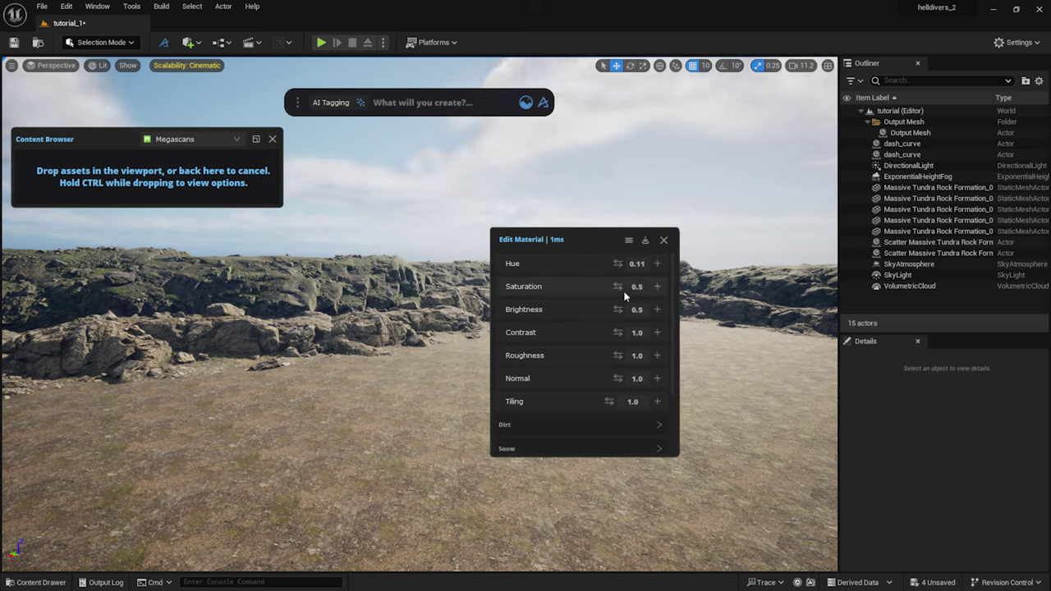
Set the Saturation in the cliff material edit to 0.5.
type("0.5")
key("Return")
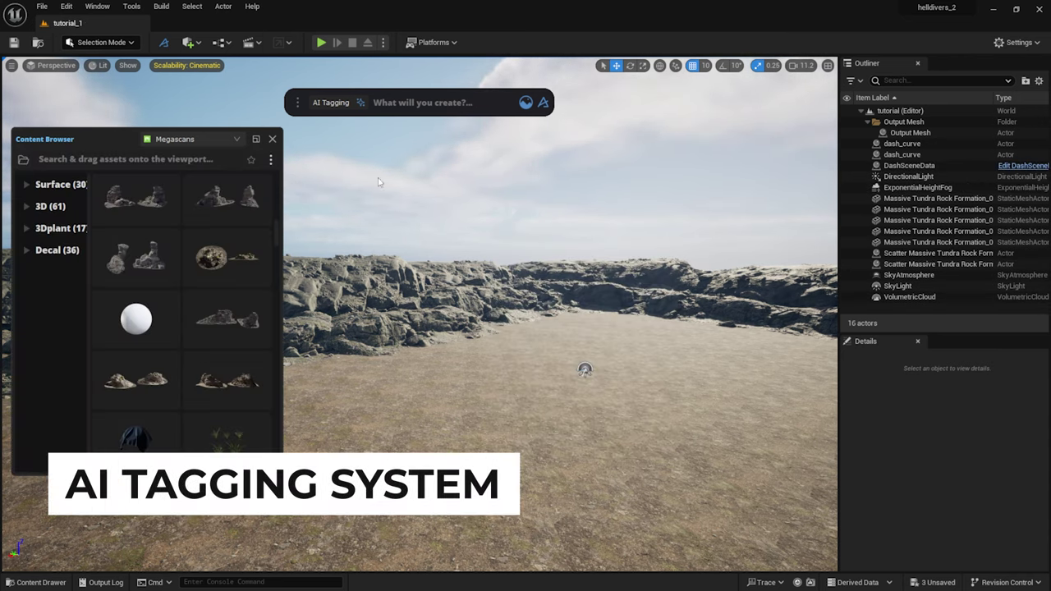
Switch Dash's content browser from Megascans to the current project's assets for AI tagging.
left_click(345, 101)
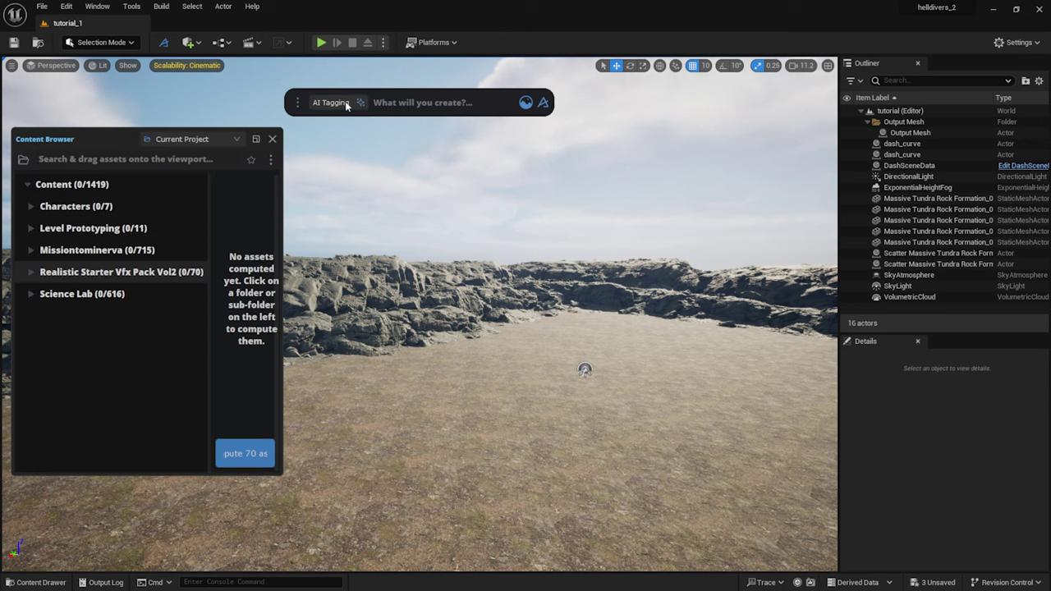
left_click(226, 137)
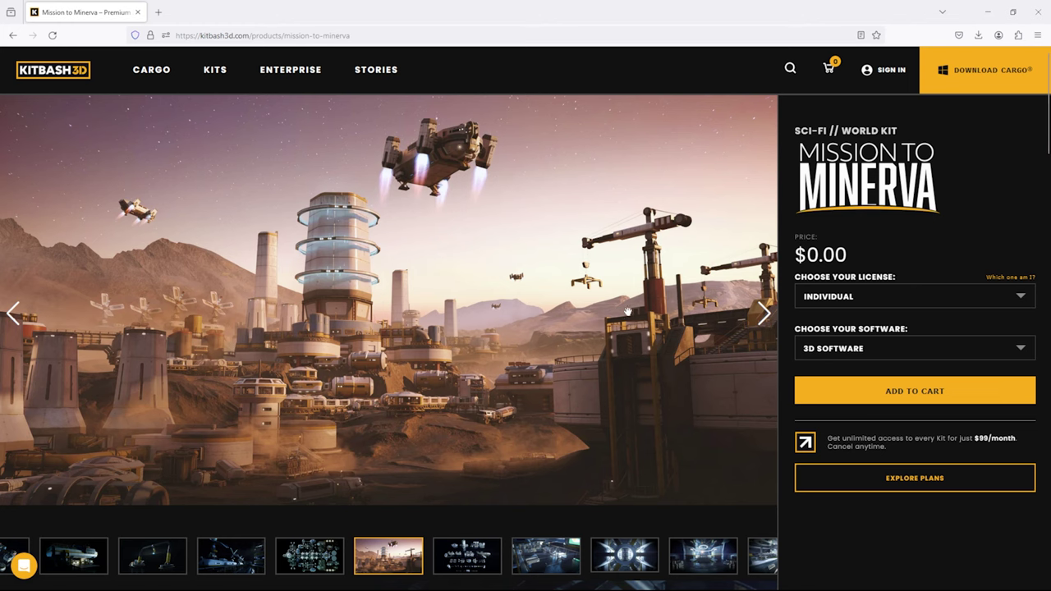
Look through the preview images of KitBash3D's Mission to Minerva kit and the Epic Marketplace's Science Laboratory pack.
left_click(763, 313)
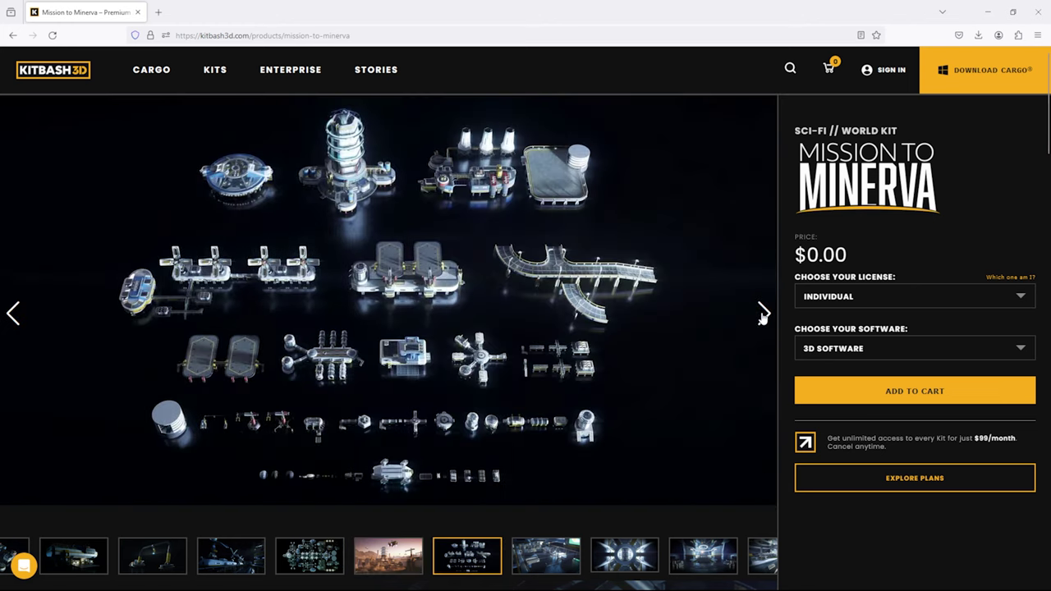
left_click(763, 313)
left_click(762, 314)
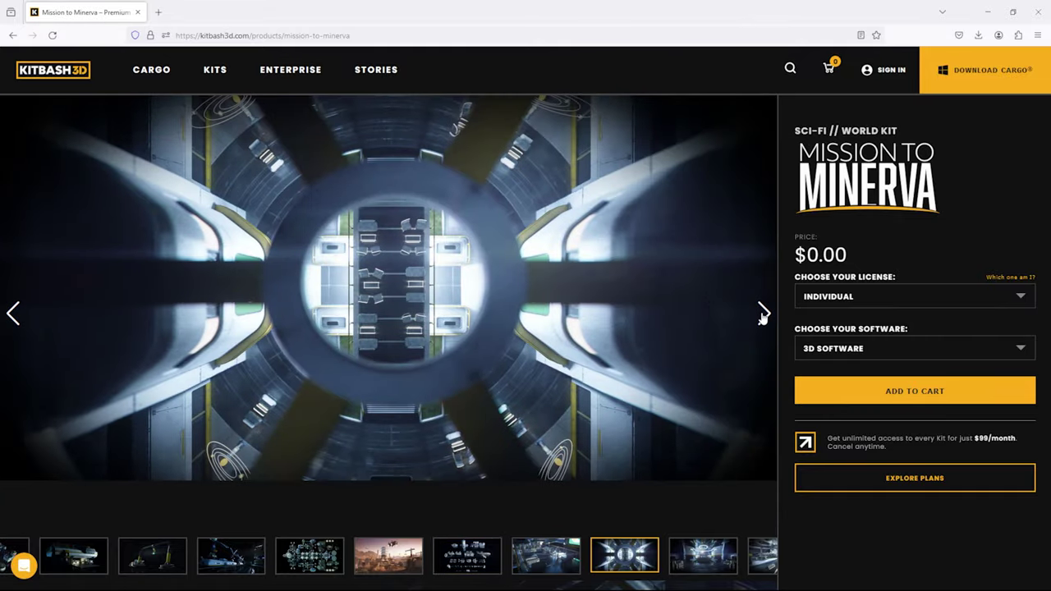
left_click(762, 313)
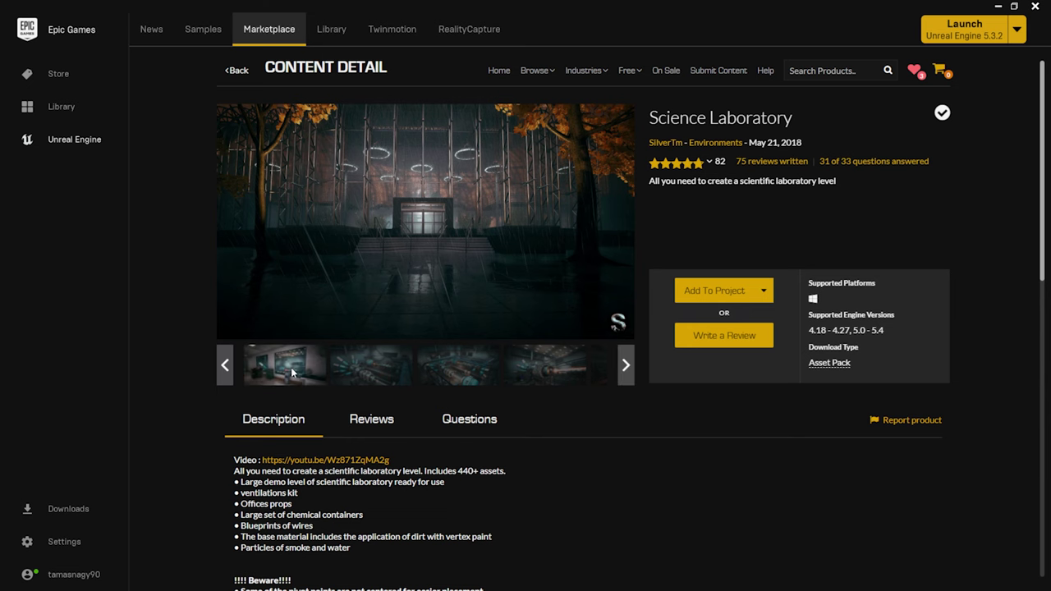
left_click(224, 366)
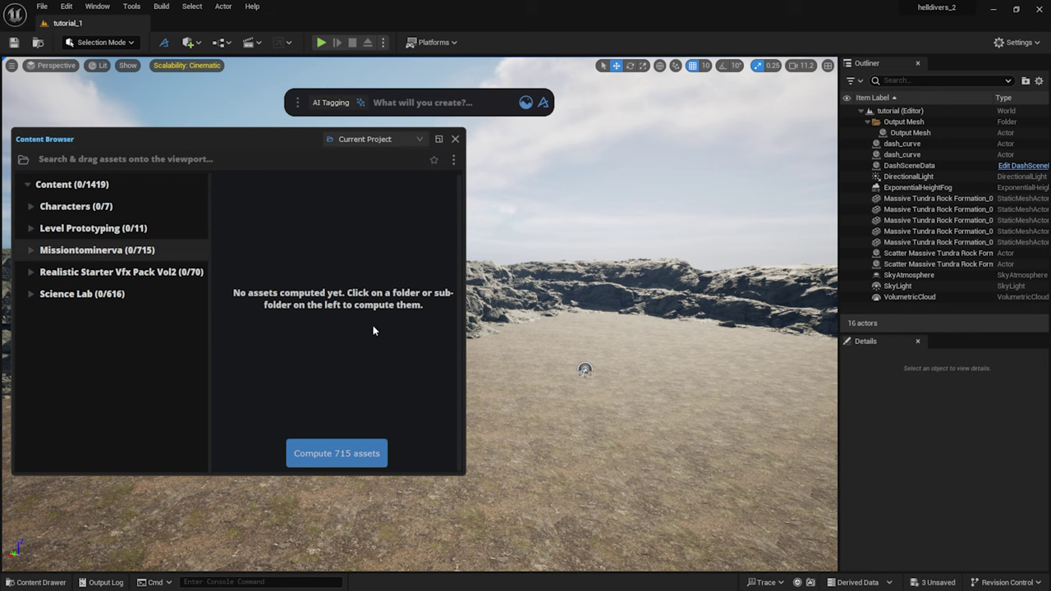
In Unreal Engine, compute all assets in the Missiontominerva Geometries and Science Lab Meshes folders together.
left_click(86, 294)
left_click(31, 294)
left_click(34, 338)
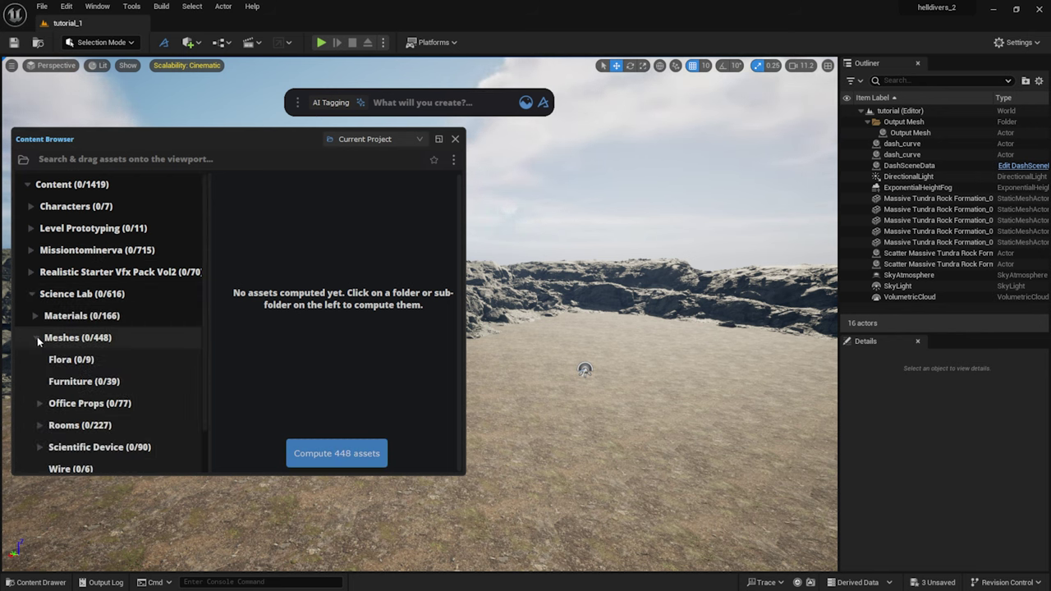
left_click(59, 338)
left_click(32, 251)
left_click(110, 275)
scroll(61, 389, "down", 2)
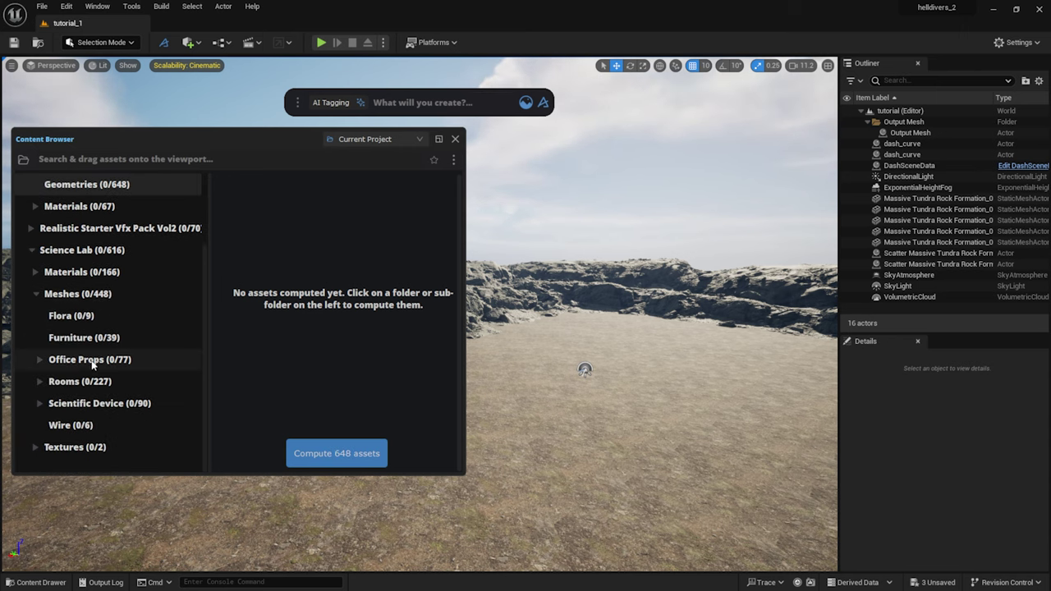
left_click(82, 294)
left_click(368, 453)
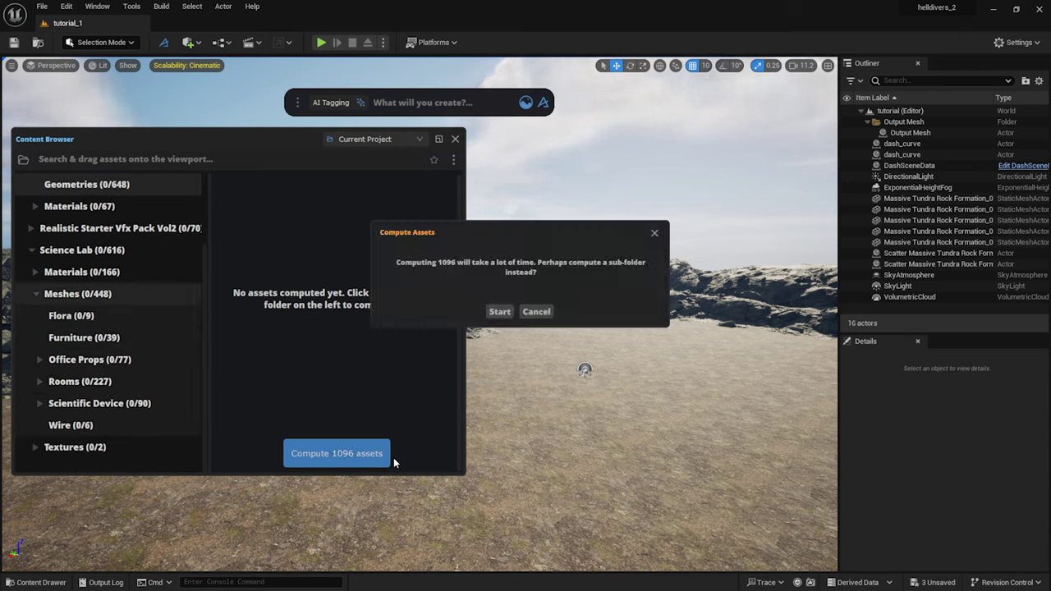
left_click(500, 312)
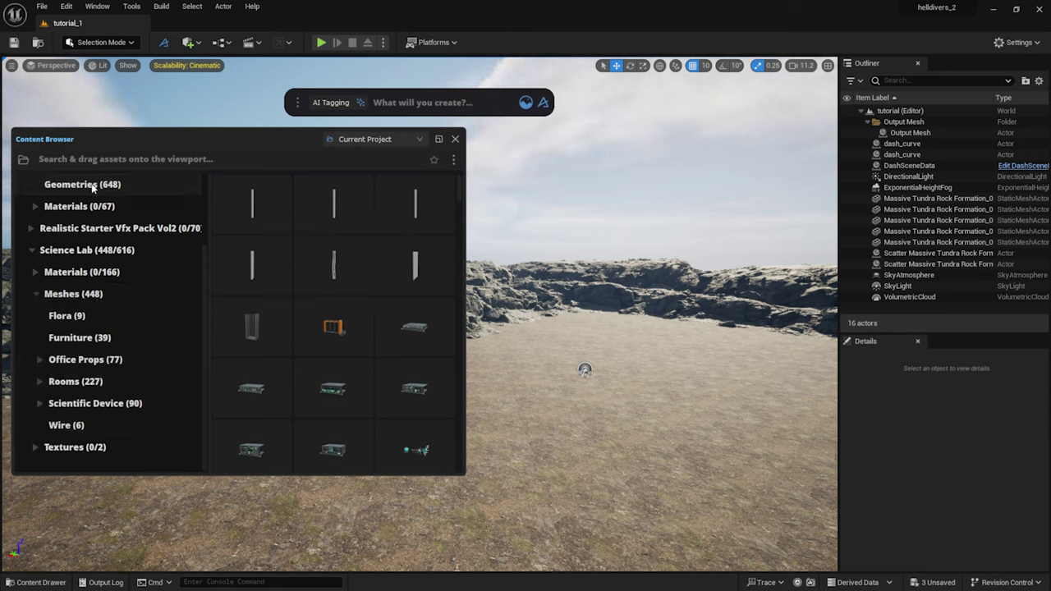
Search the project assets for "storage", then add the tag "container" to the boxy white fuel tank and save it.
left_click(283, 160)
type("storage")
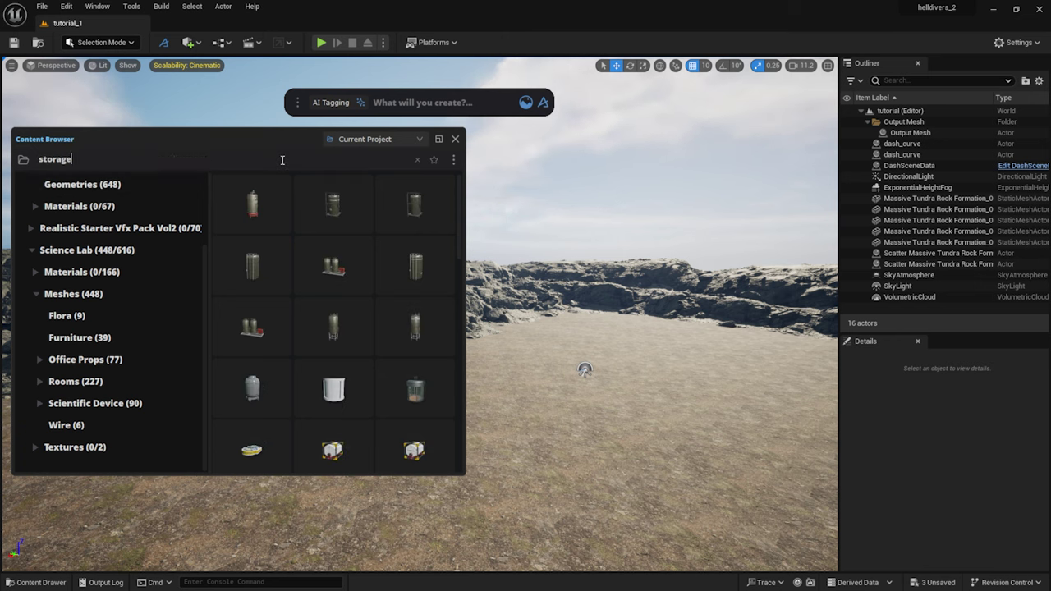
scroll(433, 317, "down", 3)
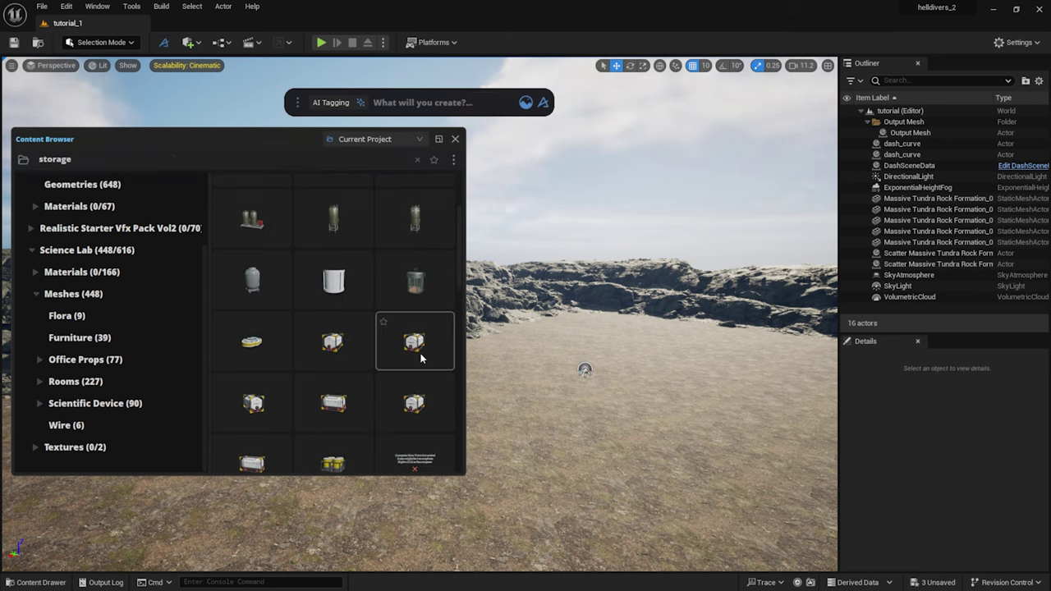
right_click(421, 354)
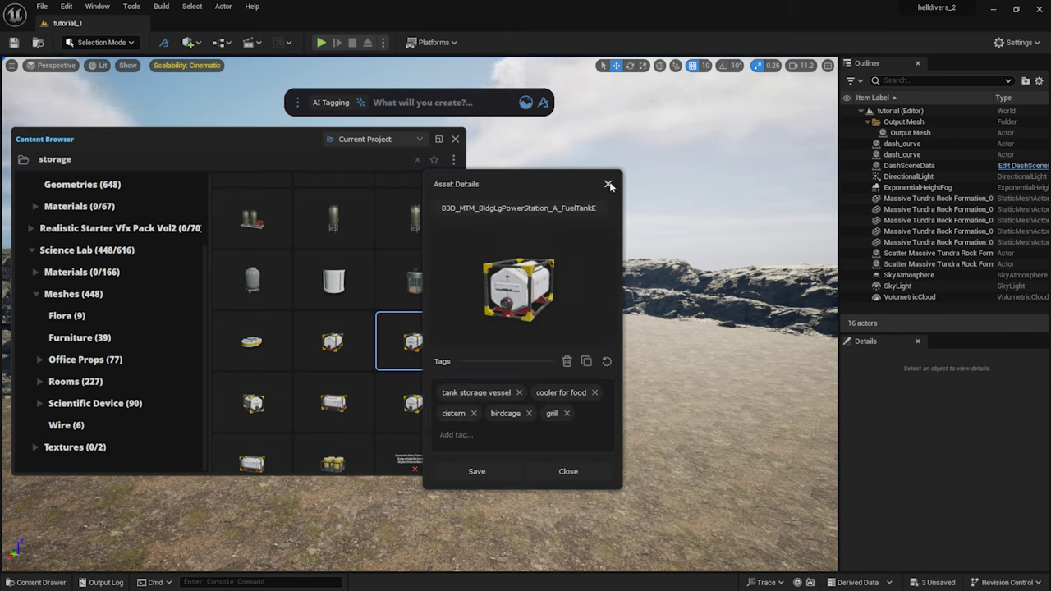
left_click(466, 436)
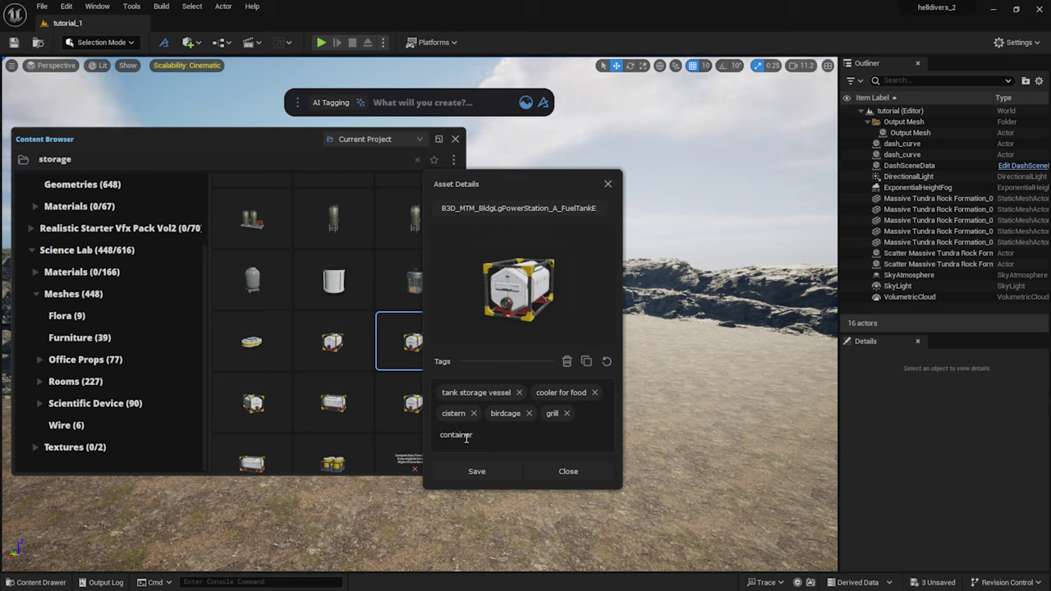
key("Return")
left_click(491, 475)
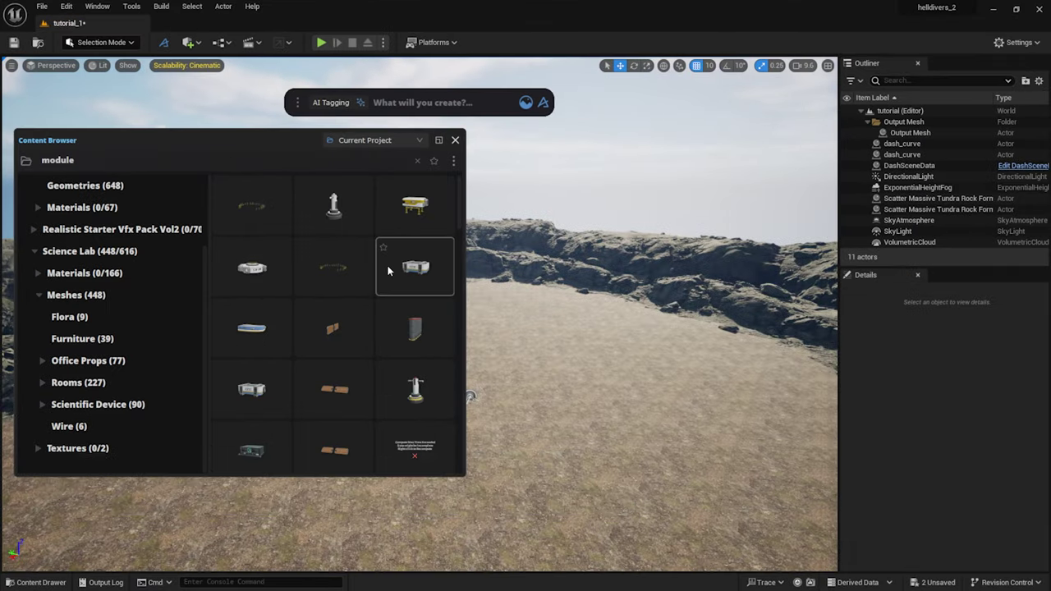
Place the raised main module on the open ground, scale it to about 1.06 and rotate it.
left_click_drag(386, 265, 591, 381)
left_click(455, 140)
left_click(425, 126)
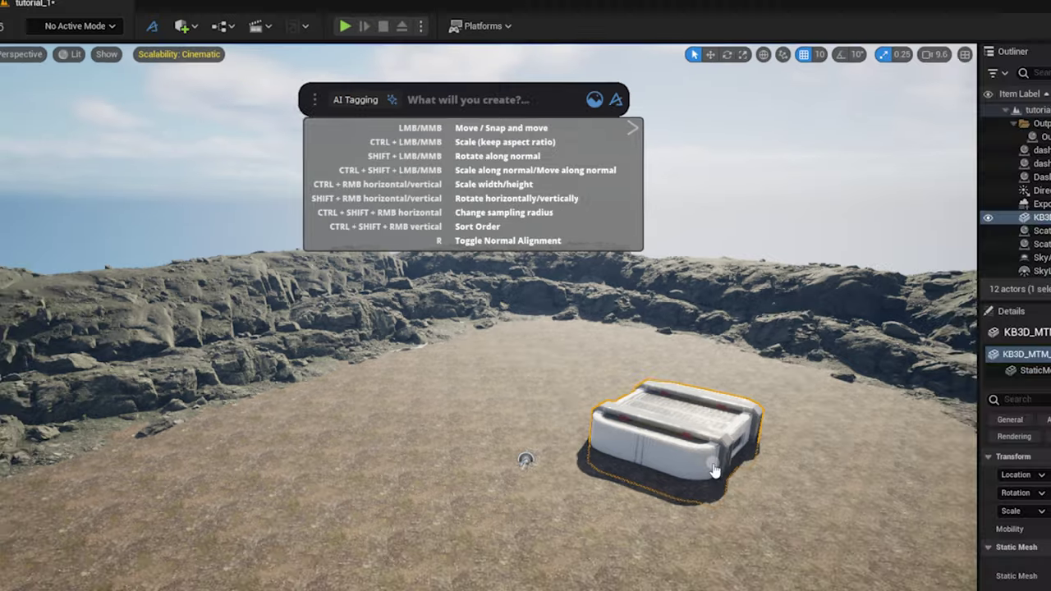
mouse_move(789, 500)
left_mouse_down("ctrl")
mouse_move(760, 500)
mouse_move(801, 499)
left_mouse_up("ctrl")
left_click_drag(622, 390, 595, 344, "shift")
key("Escape")
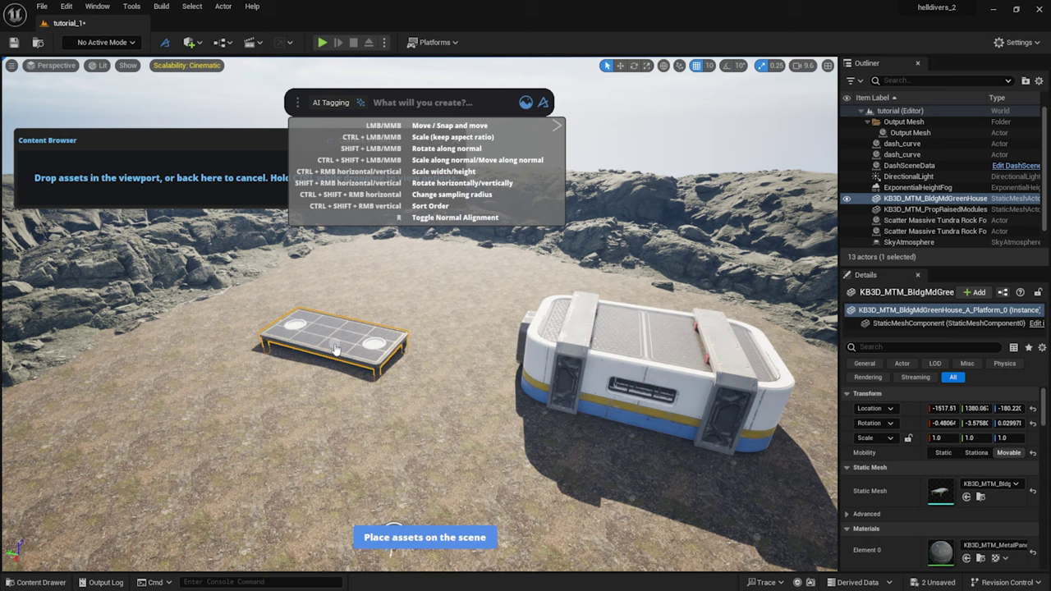
Position the greenhouse platform on the ground and adjust the size of the round sorting platform beside the main module.
left_click_drag(335, 349, 270, 329)
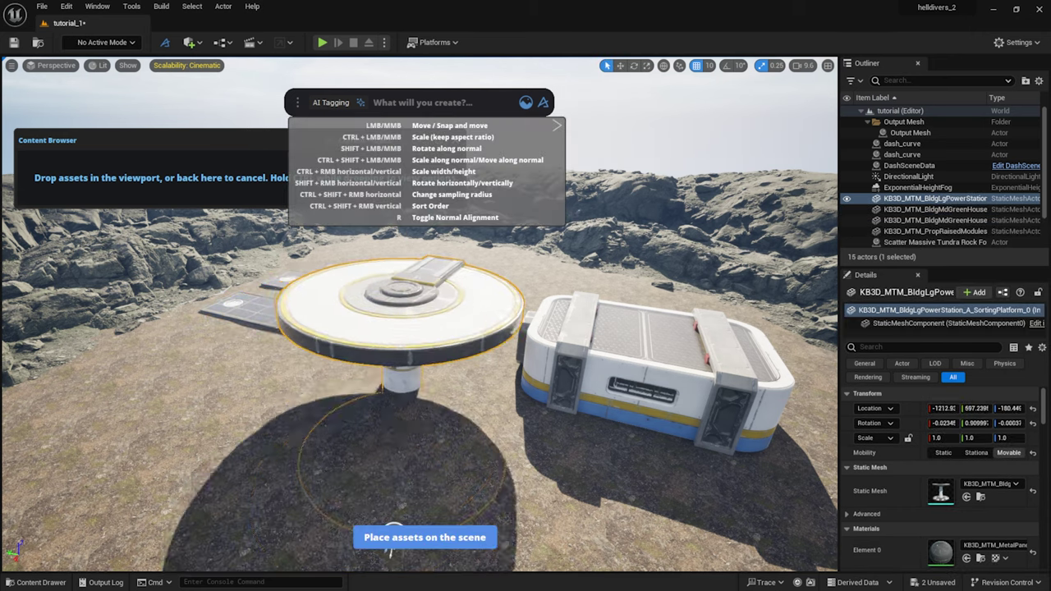
left_click_drag(391, 423, 392, 396, "ctrl")
right_click_drag(393, 395, 492, 386)
left_click(526, 336)
right_click_drag(525, 336, 509, 386)
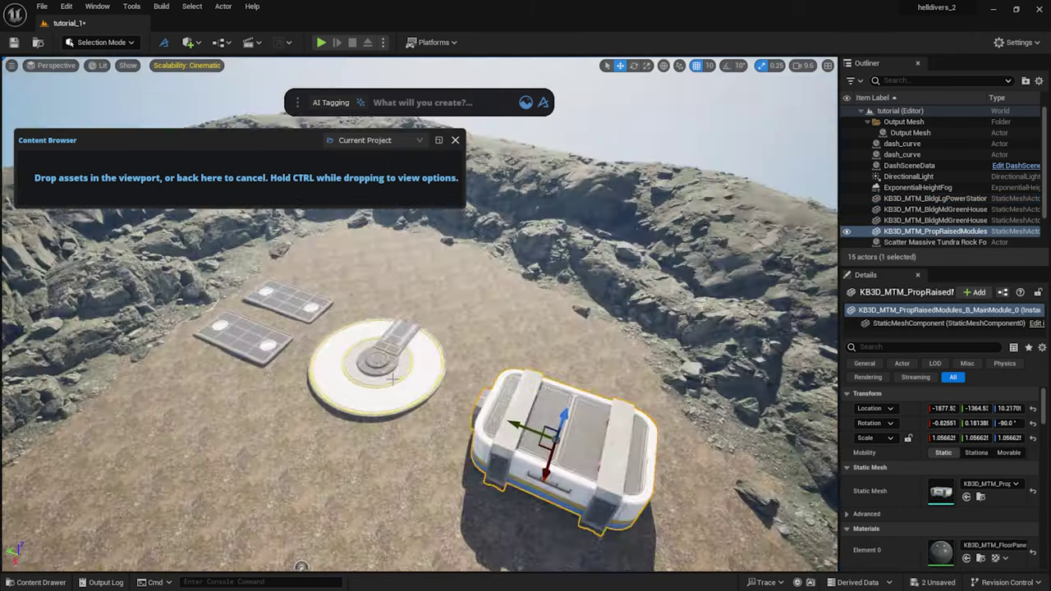
Shift the round sorting platform and the main module along the ground to refine the base layout.
left_click(380, 393)
left_click_drag(340, 351, 353, 354)
left_click(564, 410)
left_click_drag(547, 472, 553, 454)
right_click_drag(493, 450, 509, 394)
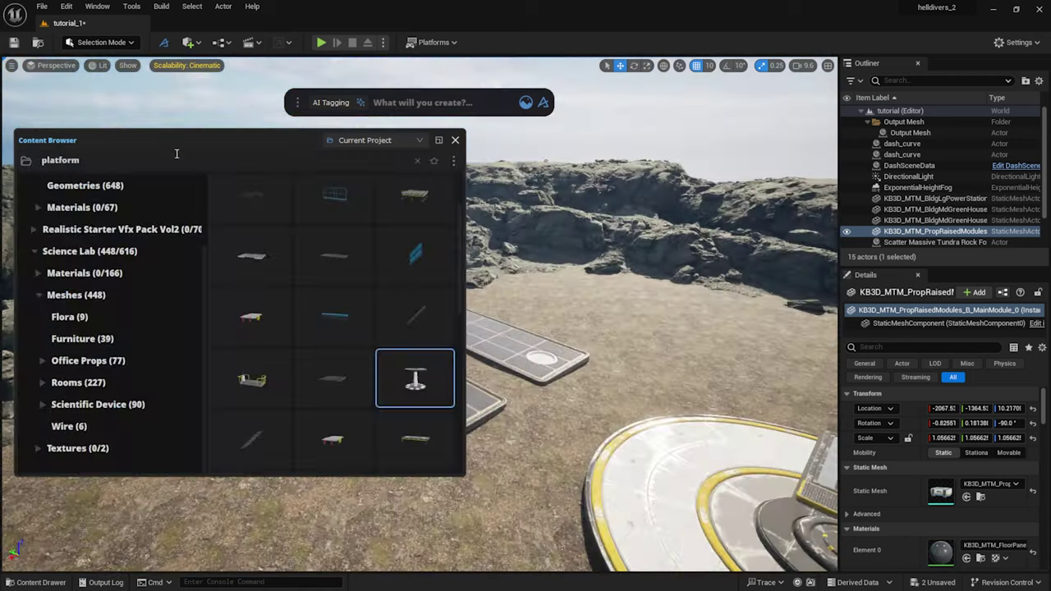
Place a fuel tank on one greenhouse platform at a scale of about 1.21 and fine-tune its position.
left_click_drag(413, 375, 457, 382, "ctrl")
key("Escape")
right_click_drag(456, 382, 435, 349)
left_click_drag(352, 290, 364, 291)
left_click_drag(385, 273, 385, 260)
Duplicate the fuel tank upward twice to build a vertical stack of three.
right_click_drag(385, 259, 443, 270)
left_click_drag(386, 283, 385, 181, "alt")
right_click_drag(386, 181, 403, 164)
left_click_drag(402, 263, 402, 158, "alt")
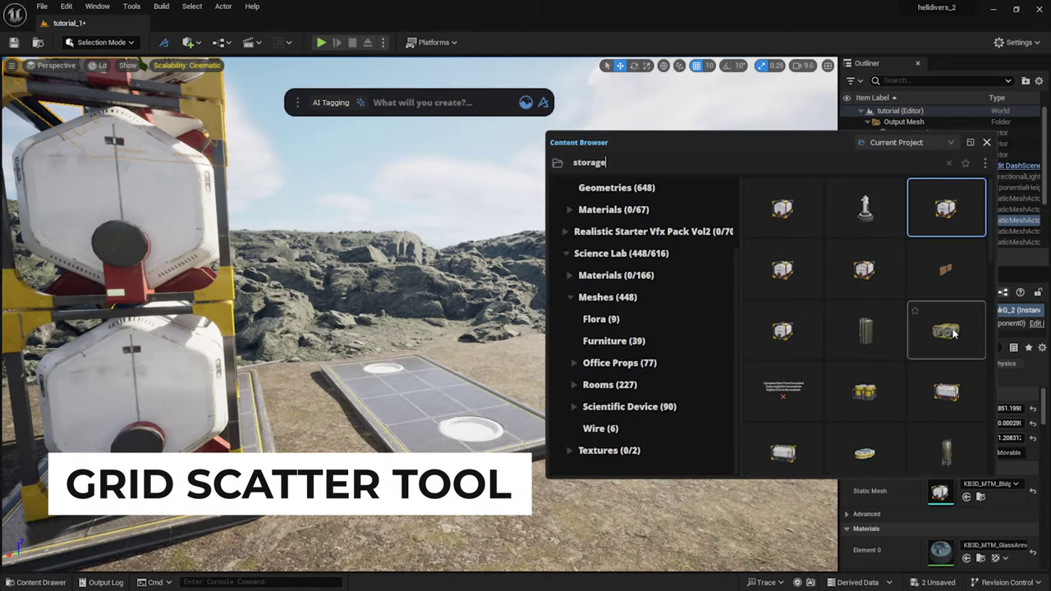
Place the Rover Garage tank on the empty platform and start Grid Scatter with it as grid origin and instance mesh.
left_click_drag(943, 328, 430, 384)
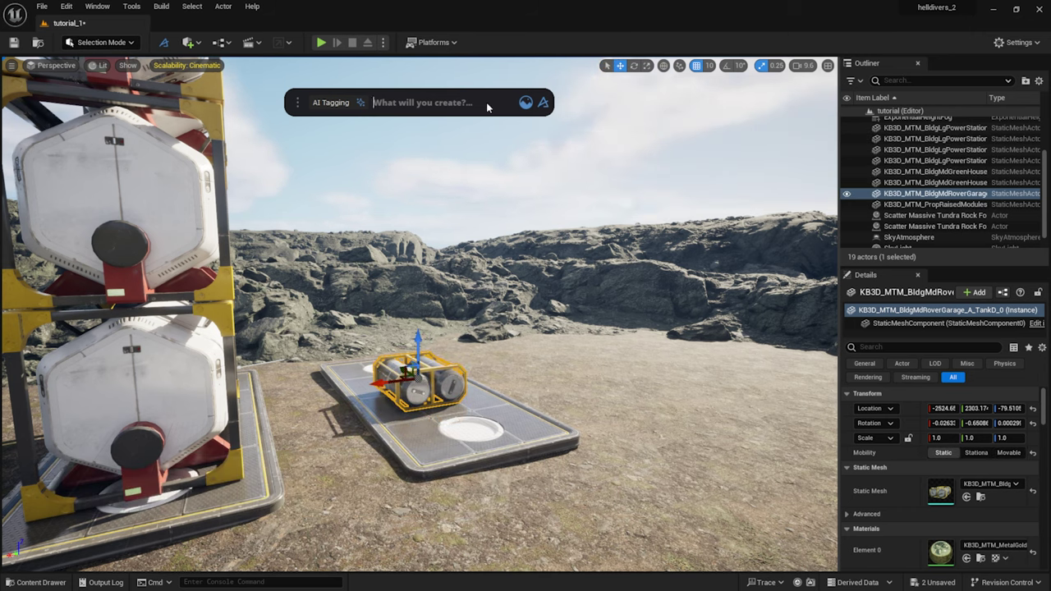
type("grid")
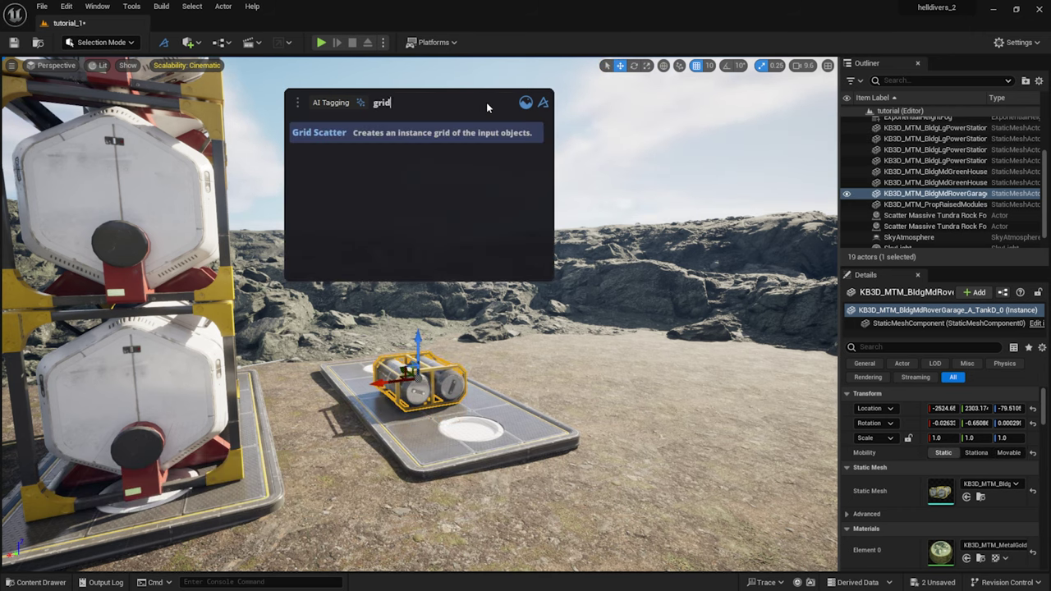
left_click(358, 134)
left_click_drag(363, 141, 784, 184)
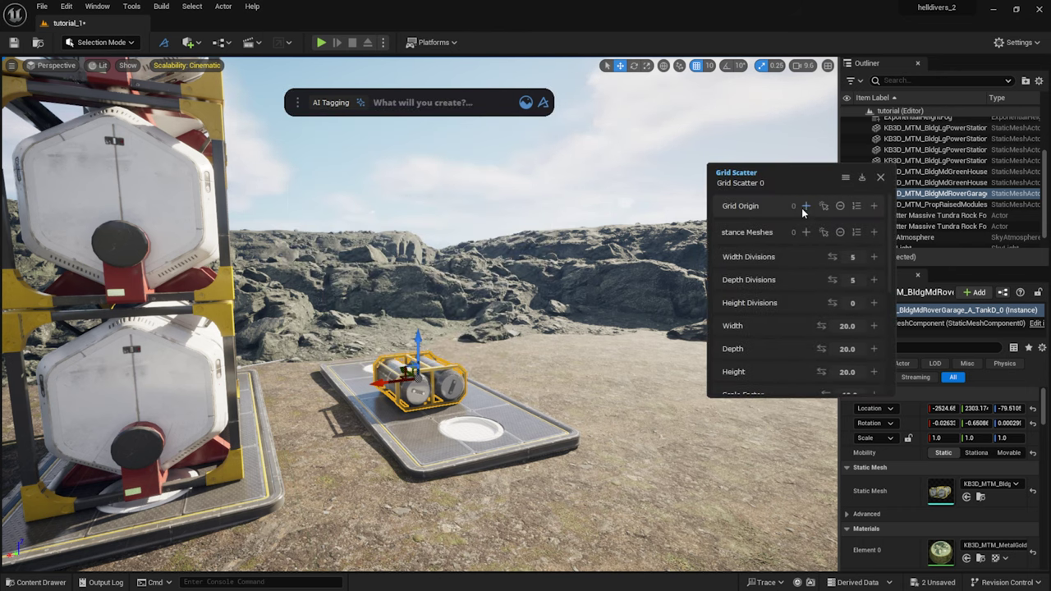
left_click(804, 207)
left_click(805, 233)
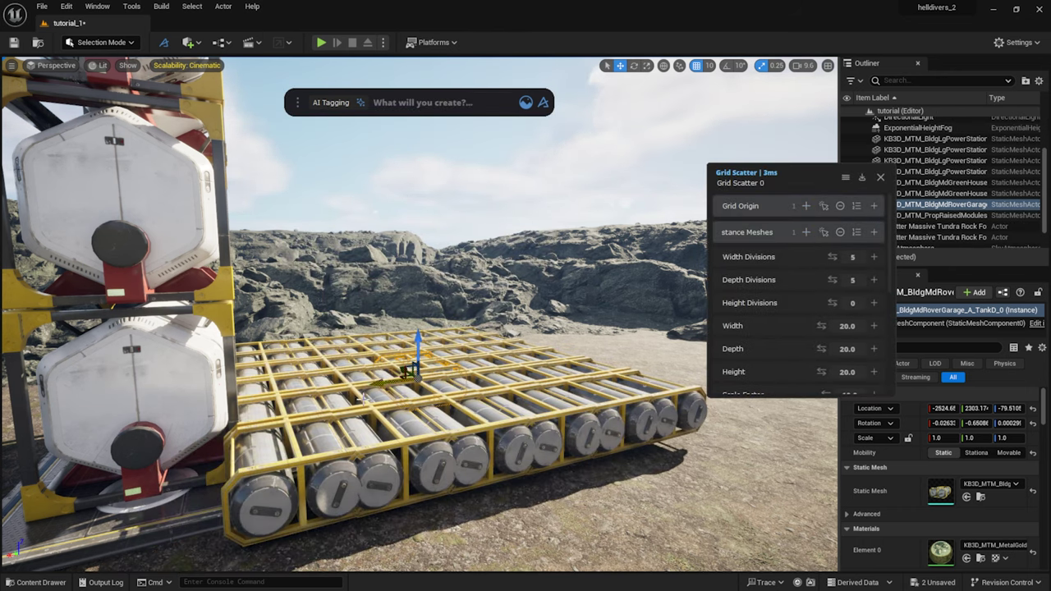
Try the tank grid with Width Divisions 2 and Depth Divisions 2.
type("2")
key("Return")
left_click(859, 277)
type("2")
key("Return")
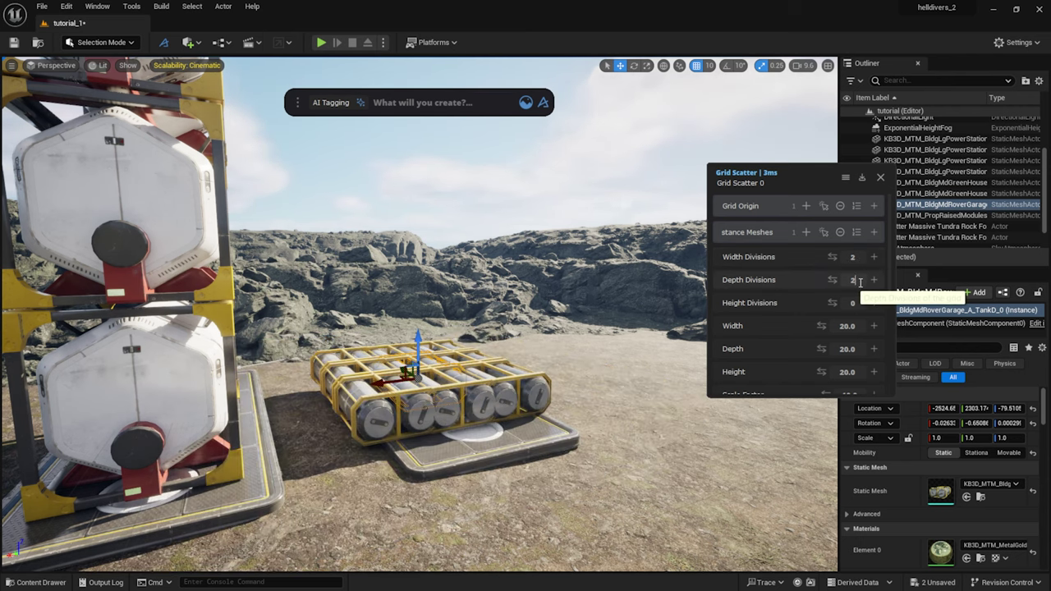
Set the tank grid to Width Divisions 1, Depth Divisions 3, Width 27 and Depth 28.
left_click(852, 257)
type("1")
key("Return")
left_click(855, 279)
type("3")
key("Return")
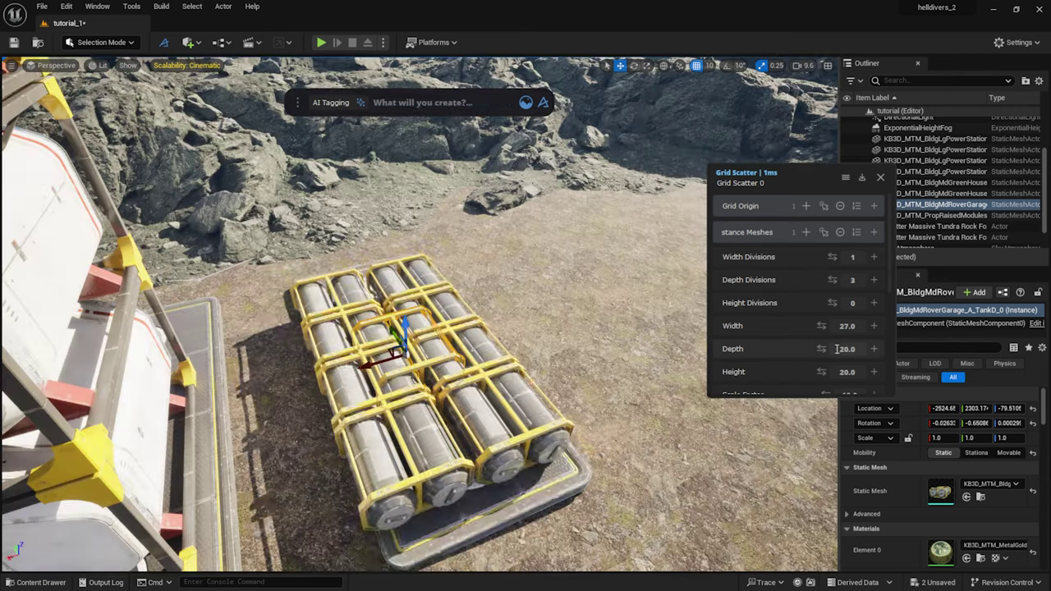
left_click_drag(821, 349, 837, 349)
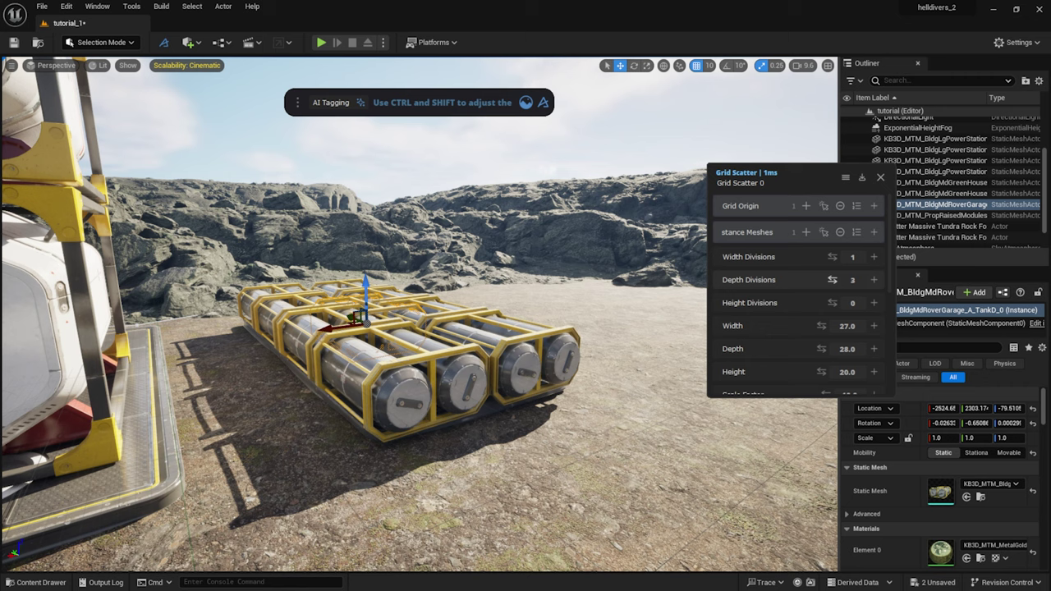
Stack the tank grid in layers with Depth Divisions 2, Height Divisions 2 and Height 20.
left_click(852, 302)
type("2")
key("Return")
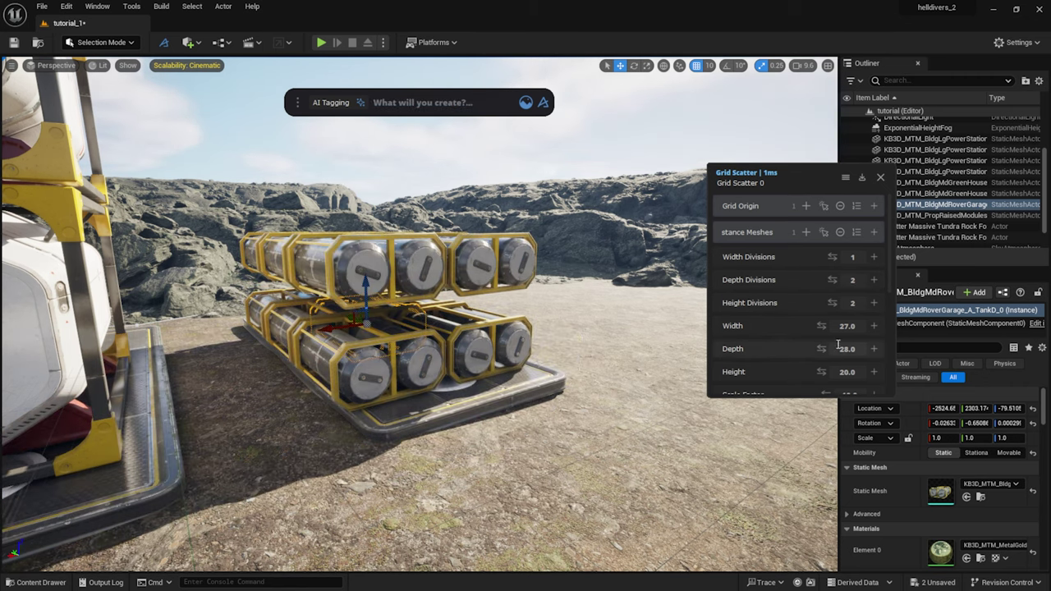
left_click_drag(821, 371, 816, 370)
left_click(848, 371)
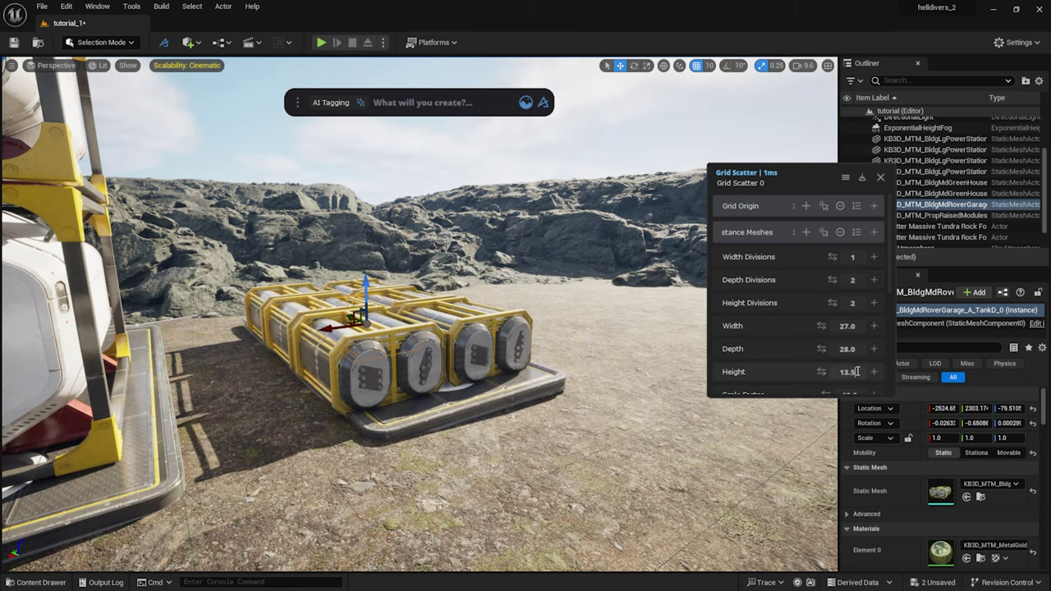
type("20")
key("Return")
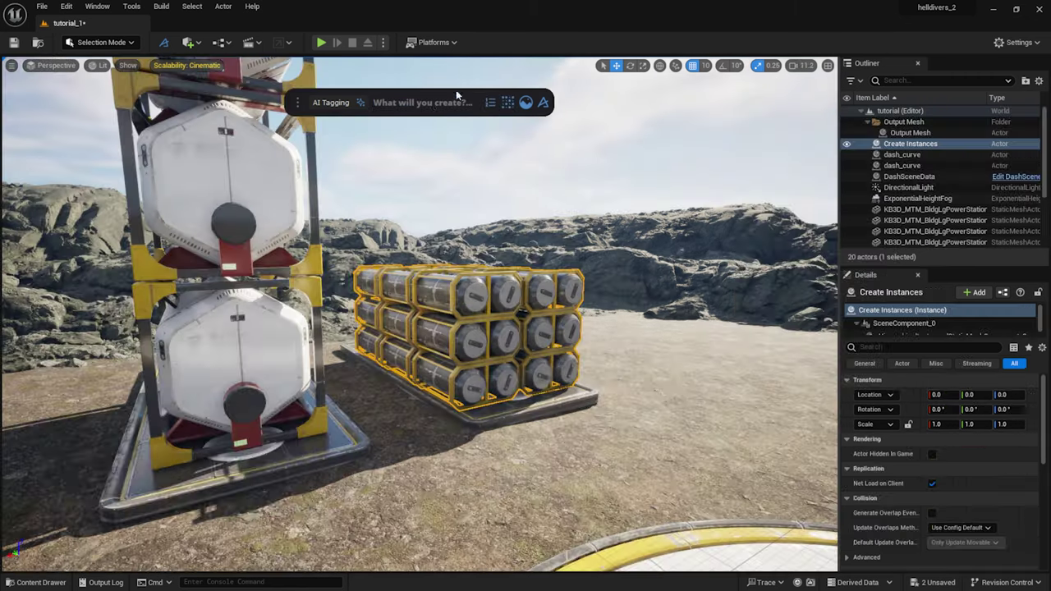
Move the scattered tank grid's pivot to its center with the pivot center command.
left_click(429, 98)
type("pivot center")
key("Return")
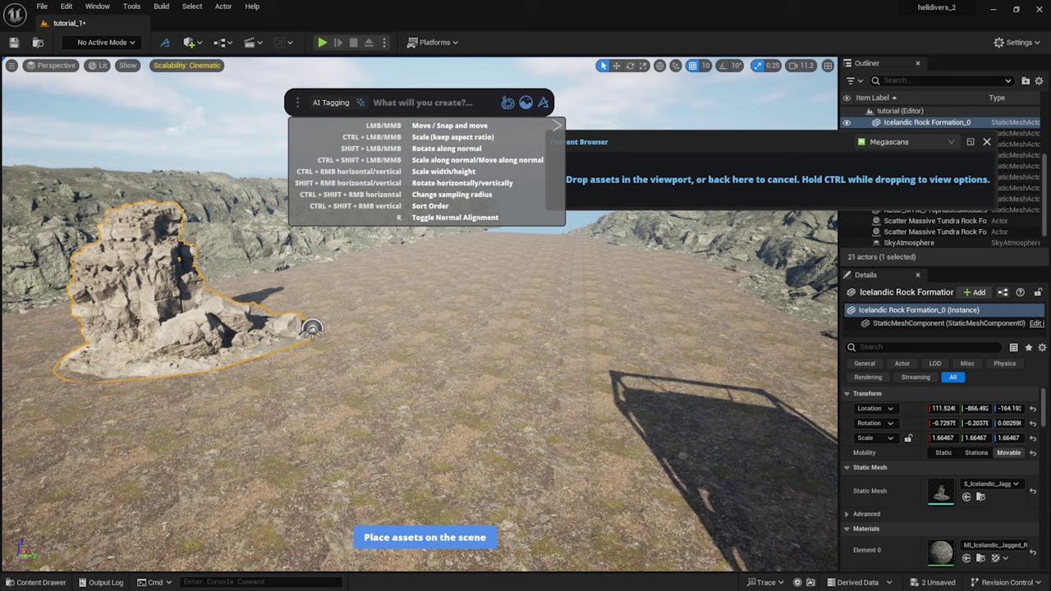
Place Icelandic rock formations across the open ground and fit a Nordic Beach rock formation, scaled to 1.5, around the base of one.
left_click_drag(247, 312, 599, 476)
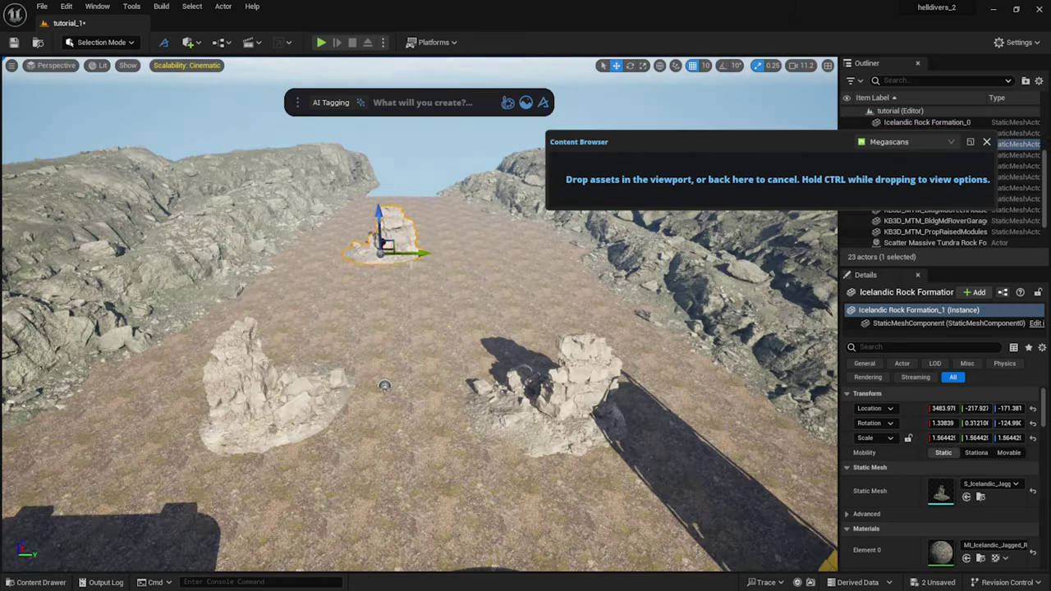
left_click_drag(384, 385, 391, 284)
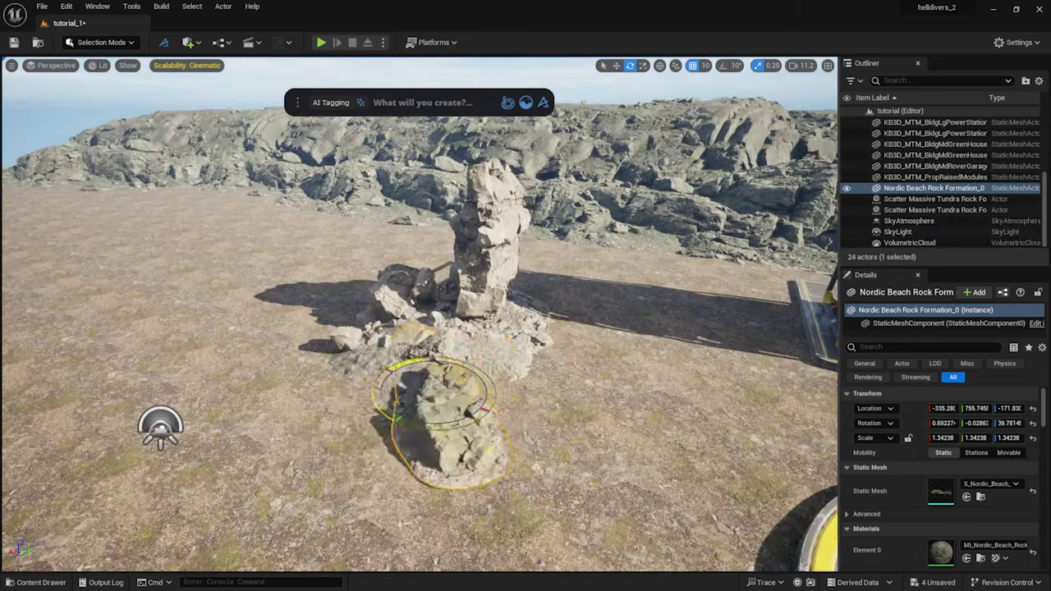
left_click_drag(445, 410, 492, 349)
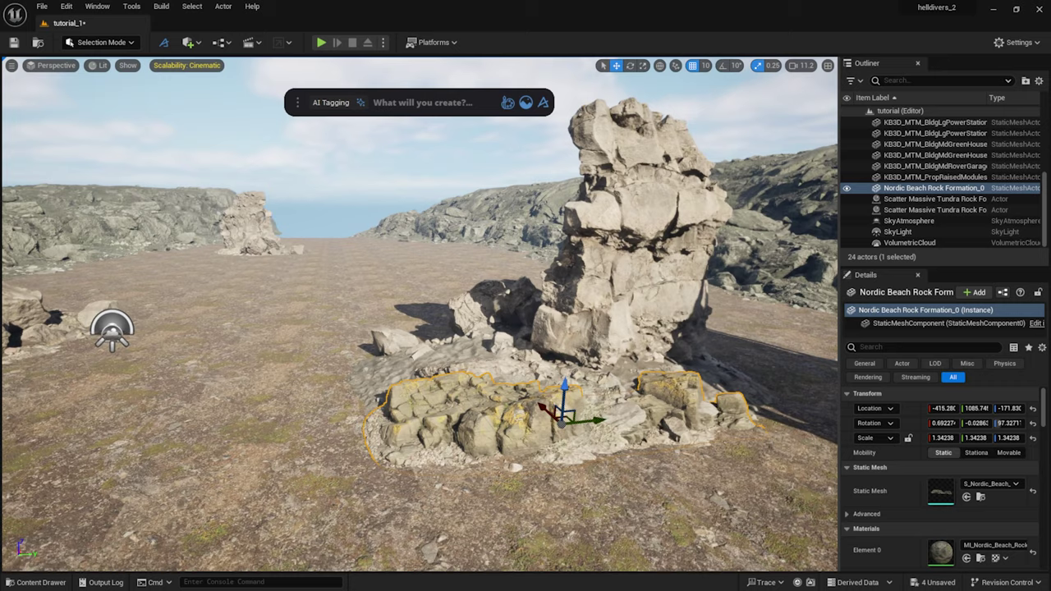
left_click_drag(459, 386, 433, 399)
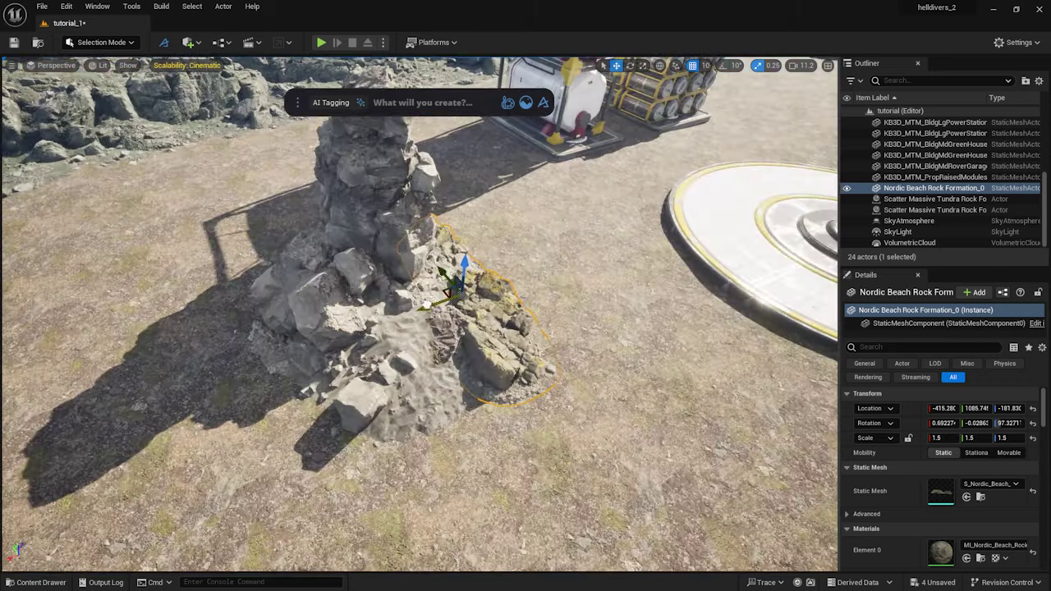
left_click_drag(238, 414, 205, 380)
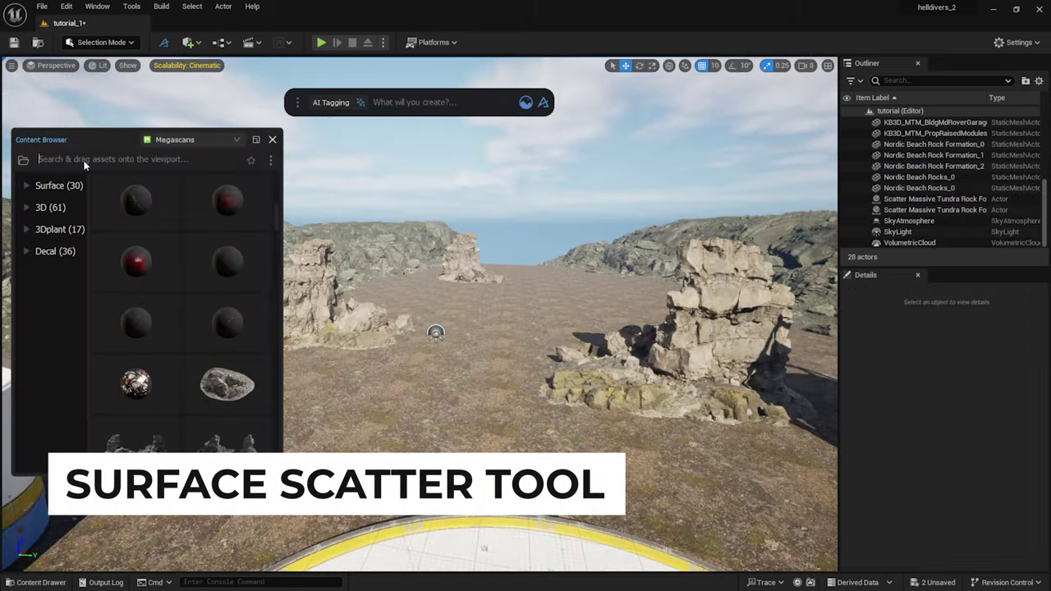
Find "beach rock" assets in the Megascans library and scatter the Nordic Beach Rocks on the selected ground mesh.
type("beach rock")
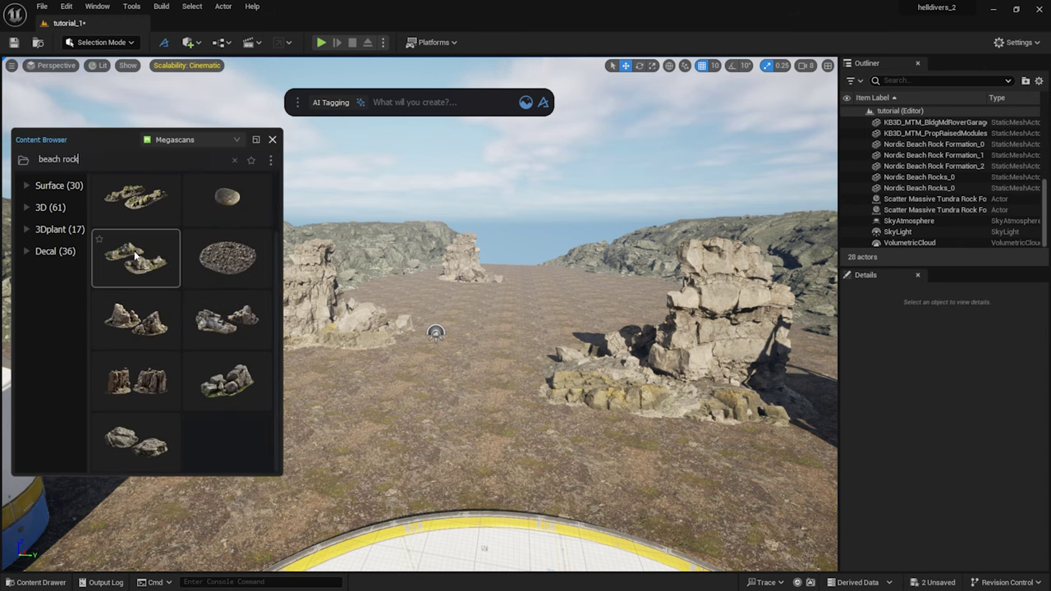
left_click_drag(137, 259, 456, 402, "ctrl")
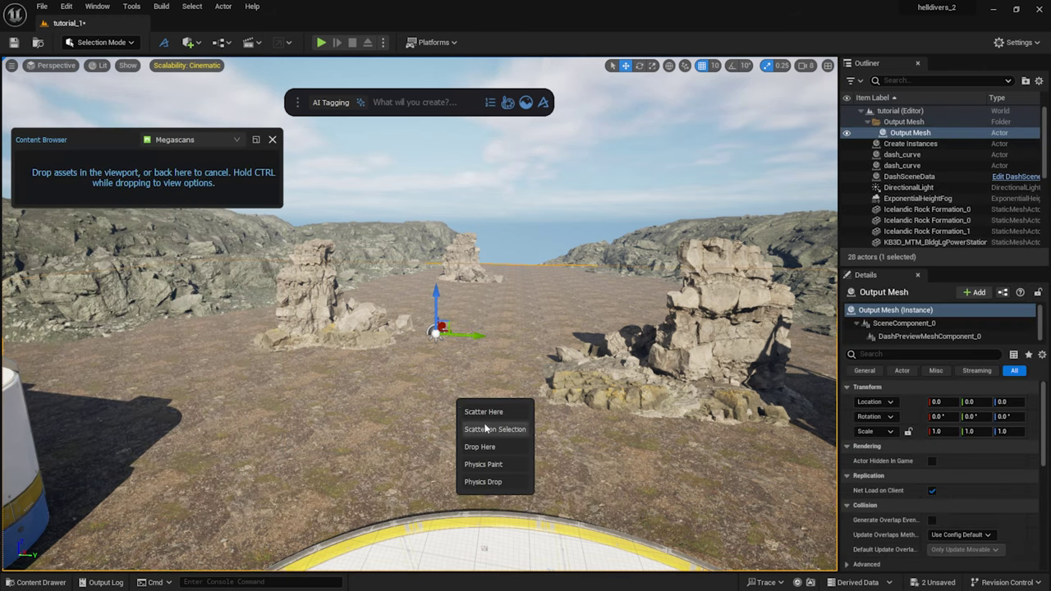
left_click(484, 427)
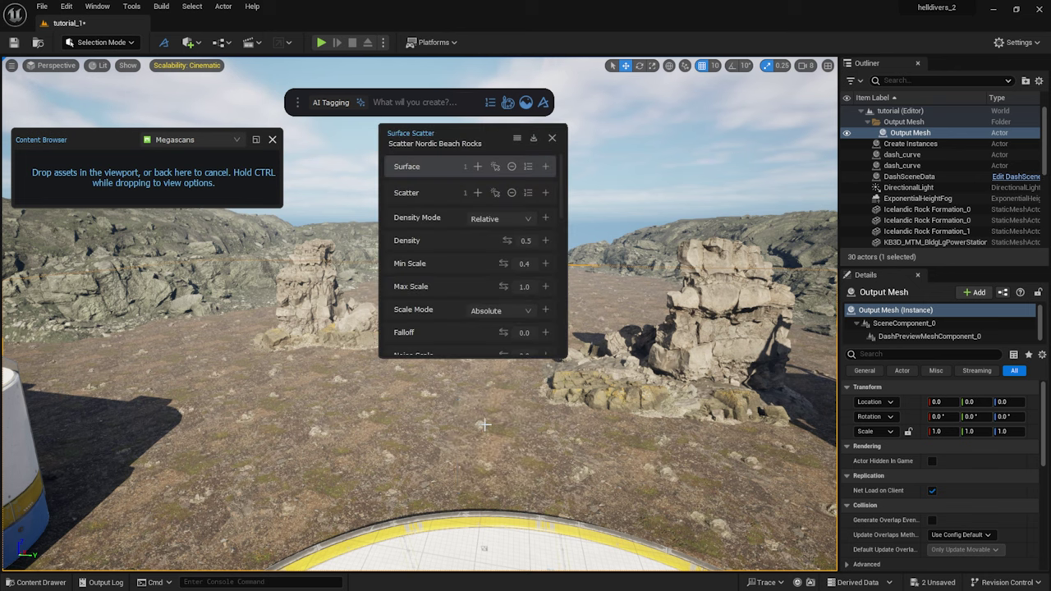
Set the beach rock scatter's Min Scale to 5 and Max Scale to 6.
scroll(467, 256, "down", 2)
scroll(467, 256, "up", 3)
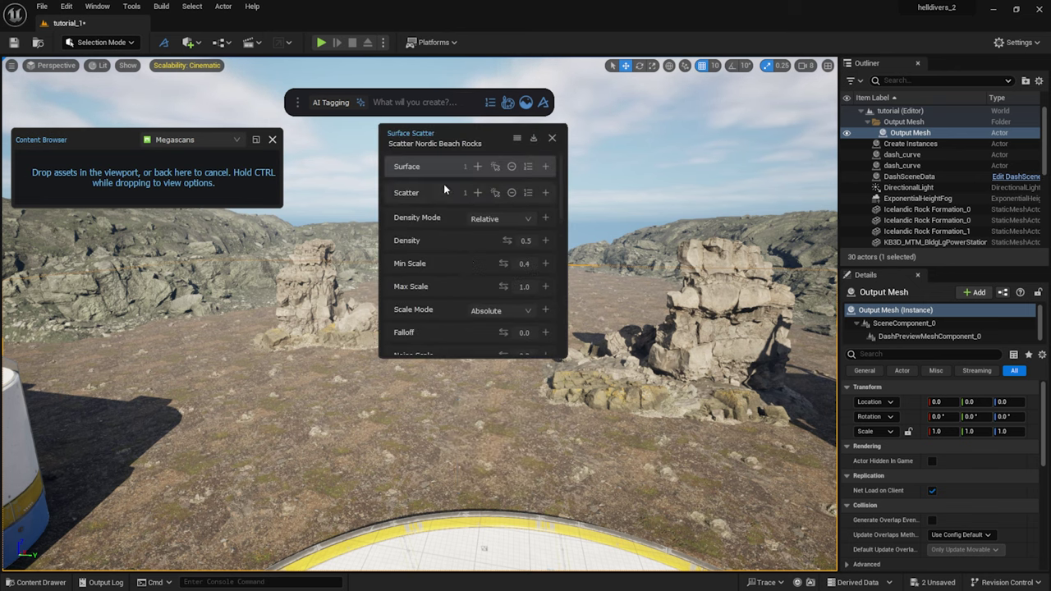
type("5")
key("Return")
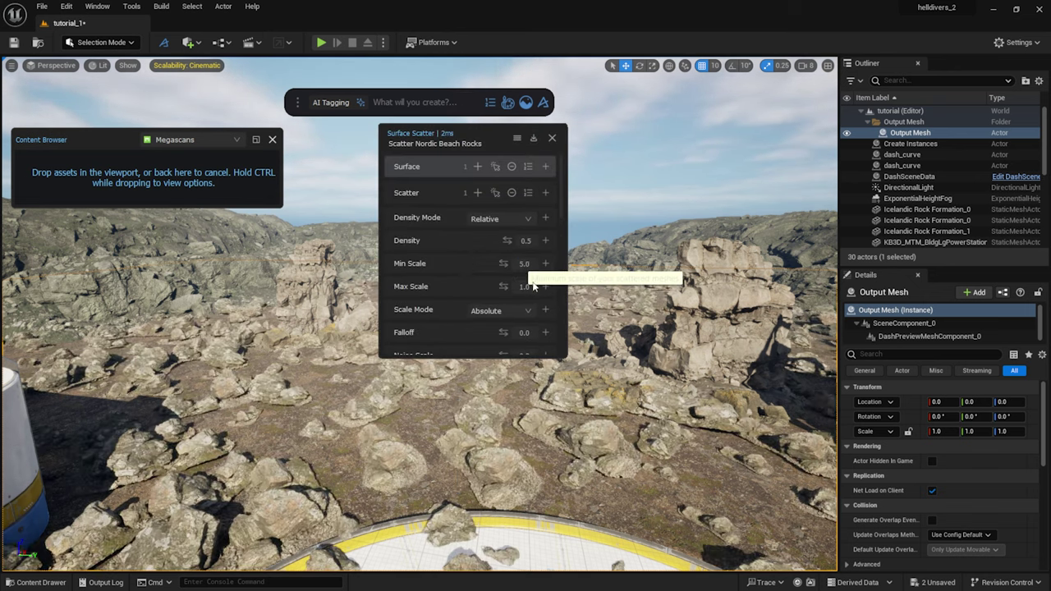
left_click(526, 286)
type("6")
key("Return")
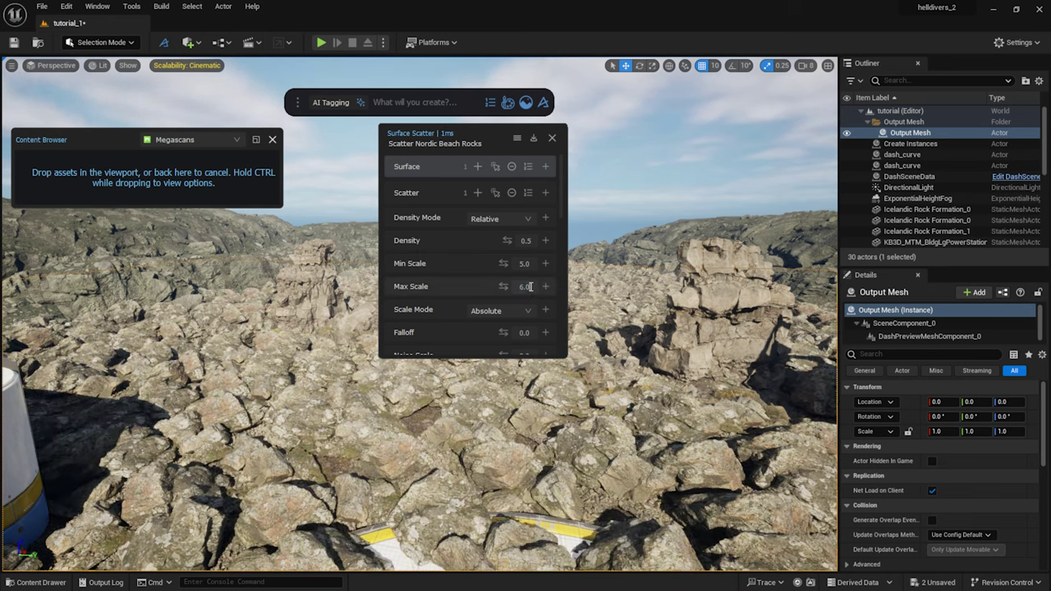
Reduce the beach rock scatter's Density to 0.01 and set its Sink to 0.13.
left_click_drag(508, 241, 468, 241)
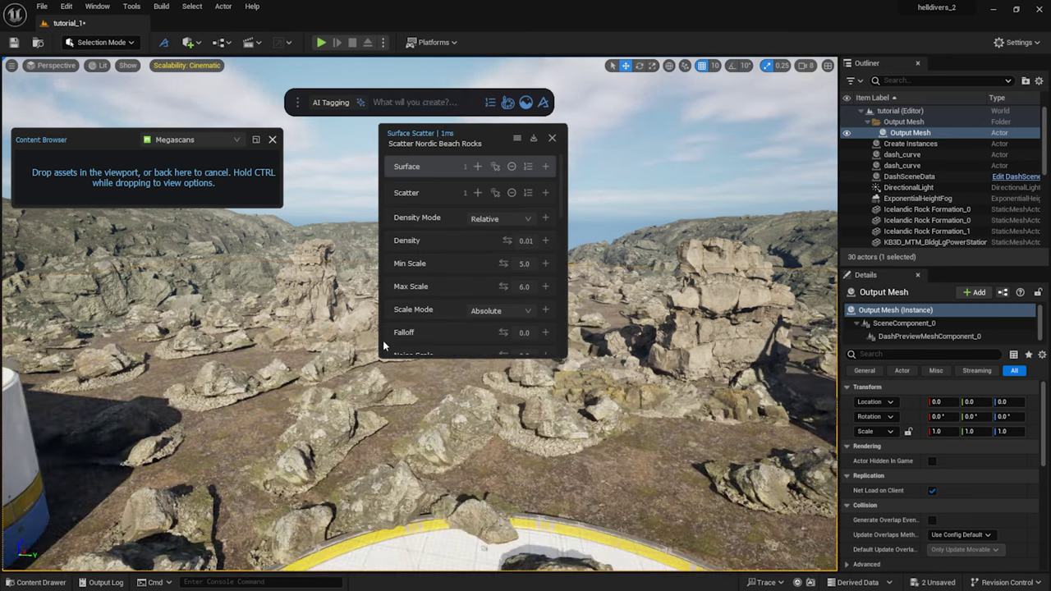
scroll(443, 296, "down", 4)
left_click_drag(506, 269, 531, 269)
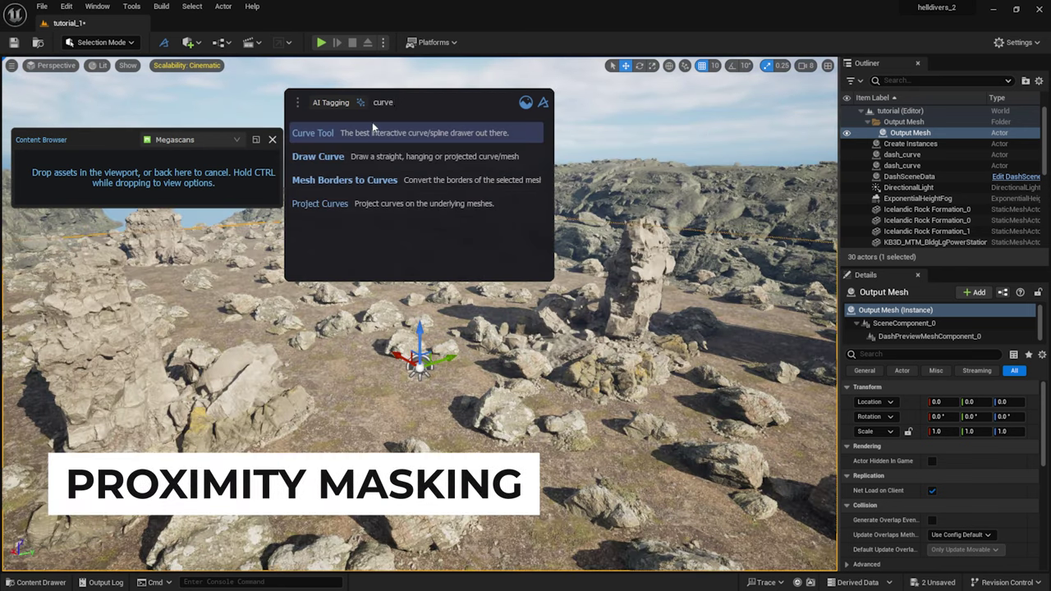
Draw a winding path curve over the ground between the rock formations with the Curve Tool.
left_click(362, 131)
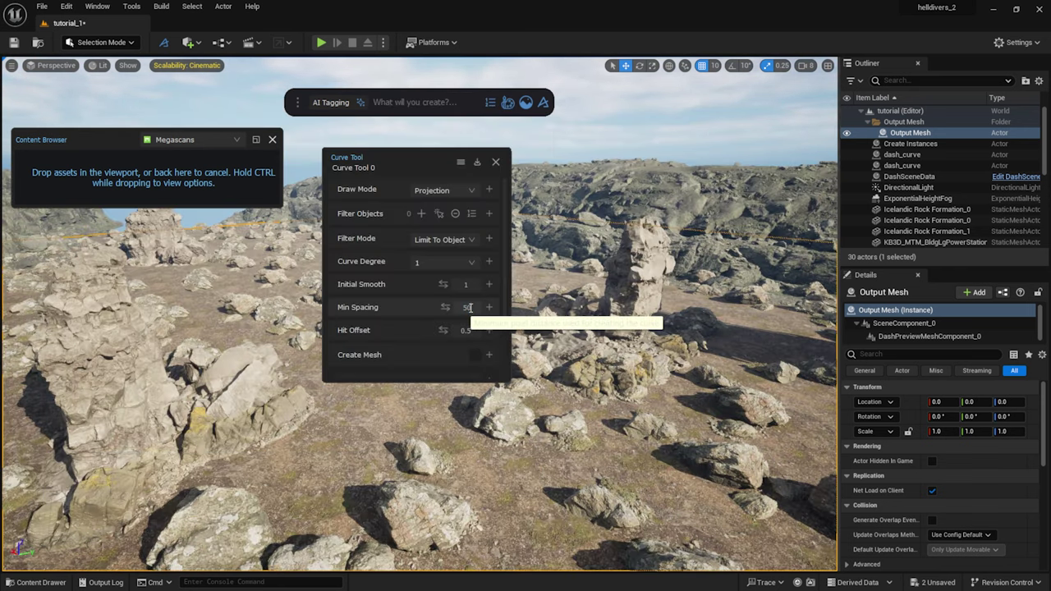
scroll(470, 308, "down", 3)
left_click_drag(416, 167, 840, 153)
mouse_move(559, 232)
right_mouse_down()
mouse_move(561, 303)
mouse_move(558, 232)
right_mouse_up()
left_click(831, 306)
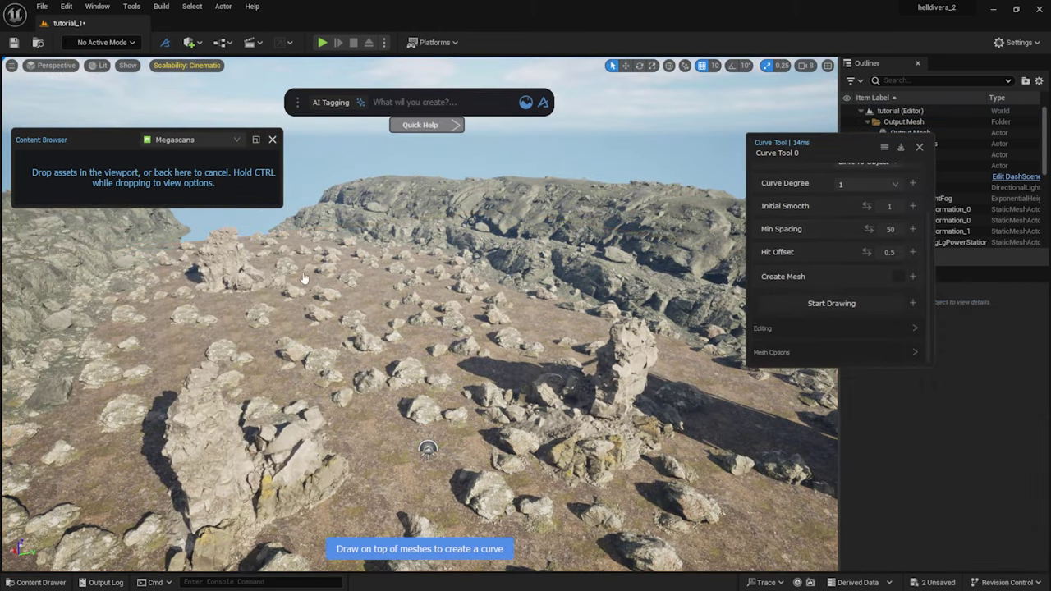
left_click_drag(681, 531, 765, 537)
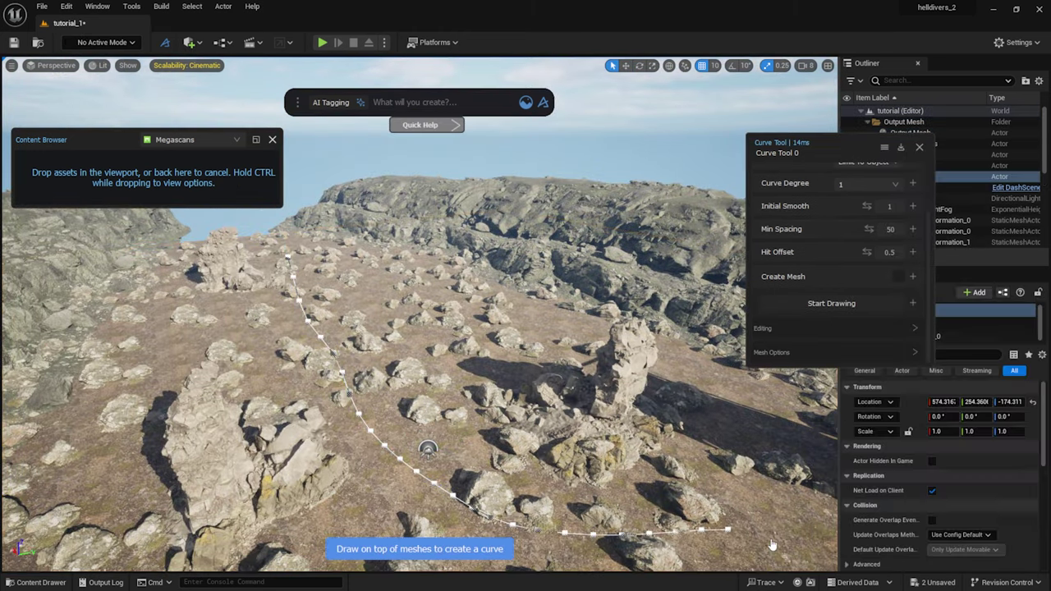
mouse_move(765, 537)
right_mouse_down()
mouse_move(738, 459)
mouse_move(706, 485)
right_mouse_up()
right_click_drag(727, 532, 728, 532)
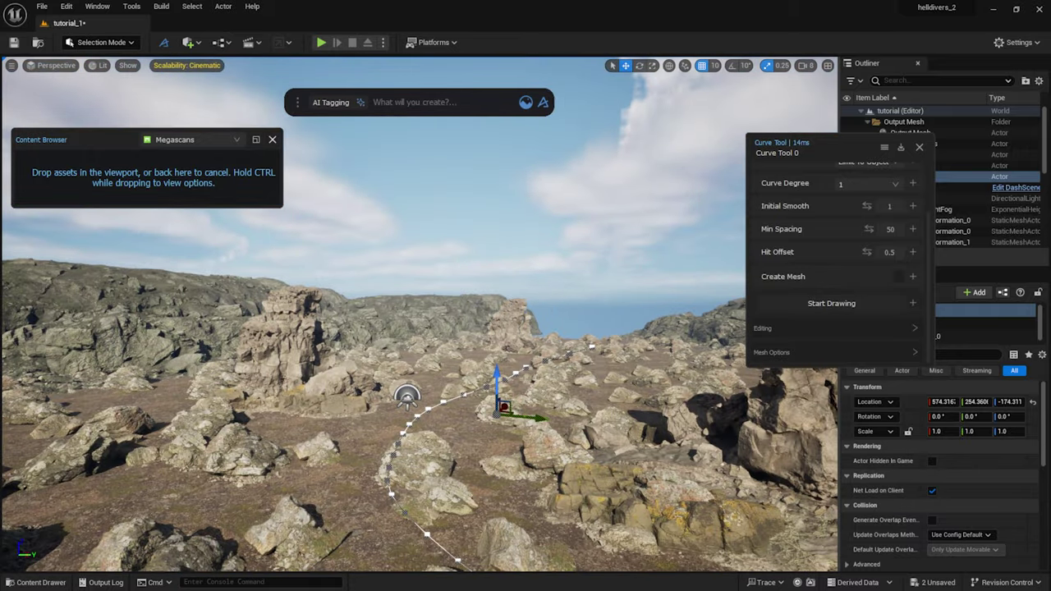
left_click(918, 148)
Reopen the Nordic Beach Rocks scatter settings and add the path curve as a Proximity Mask object.
left_click(552, 395)
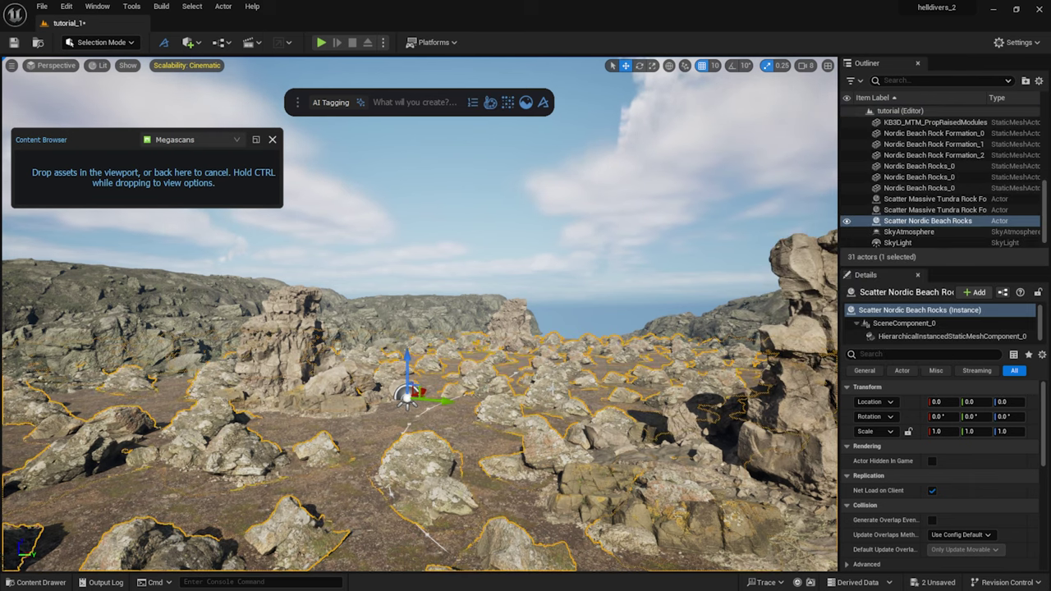
left_click(473, 103)
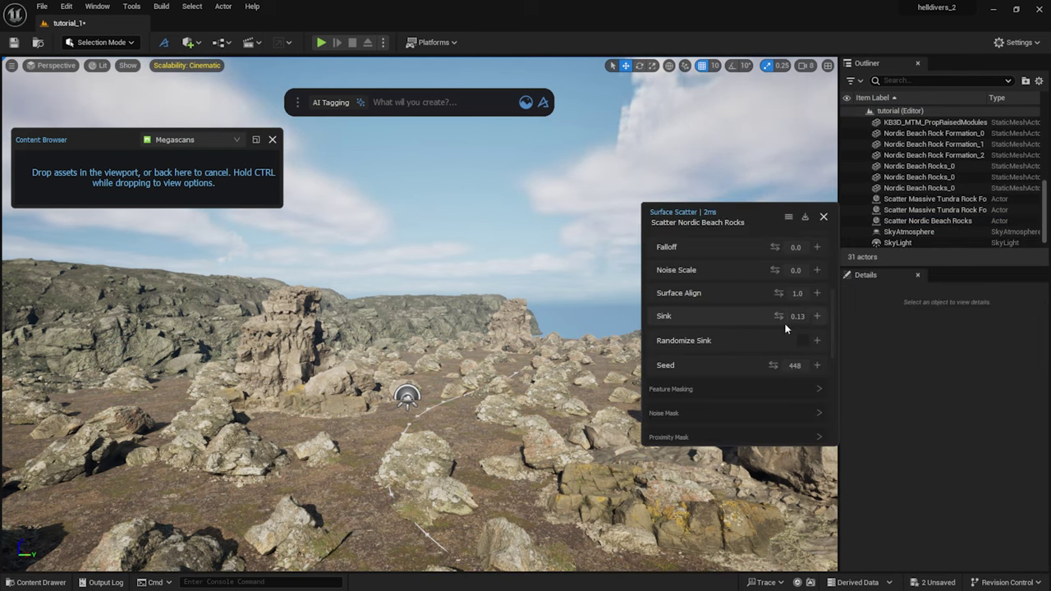
scroll(767, 330, "down", 2)
left_click(734, 340)
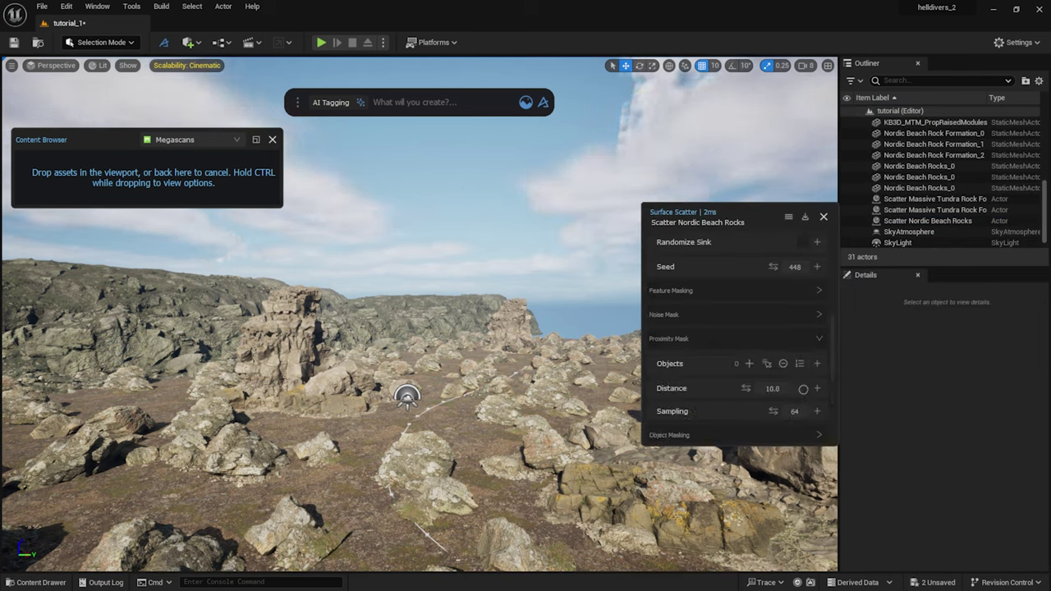
left_click(427, 408)
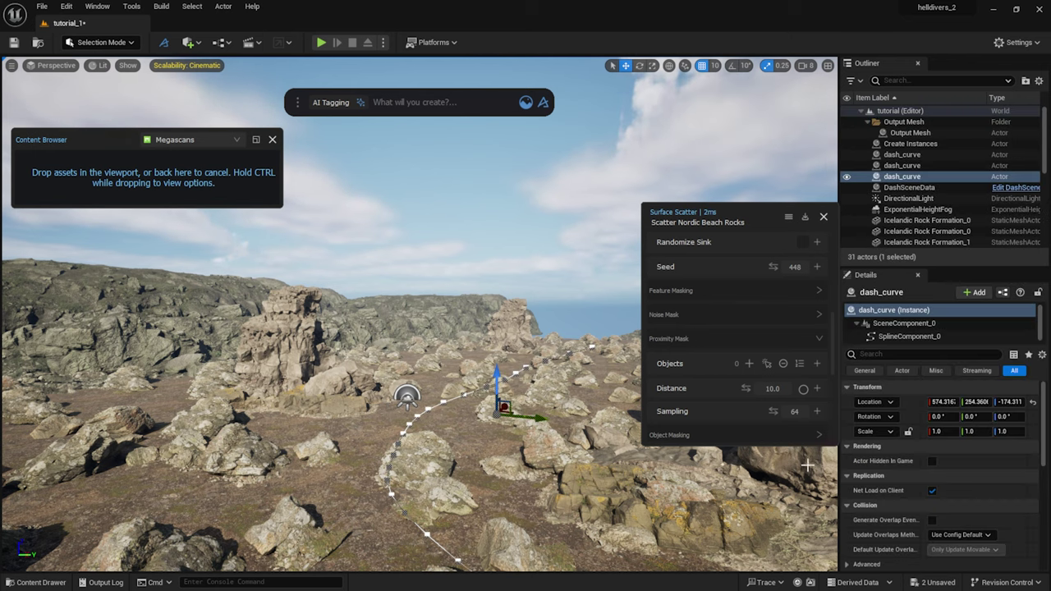
left_click(748, 362)
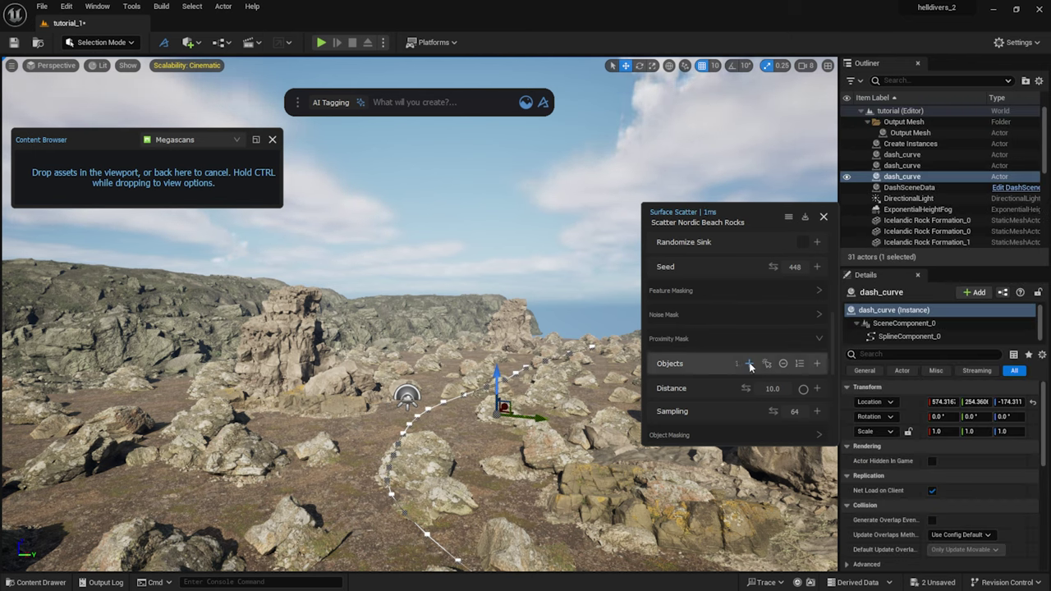
Invert the curve's Proximity Mask so rocks stay near the path, and set its Distance to 2500.
left_click(803, 389)
type("300")
key("Return")
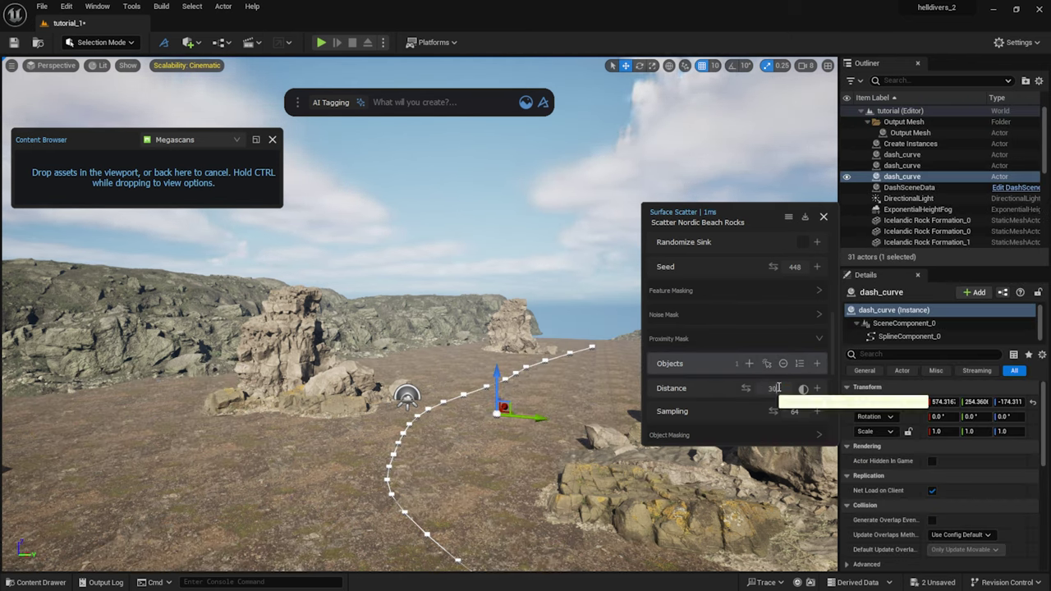
left_click(778, 387)
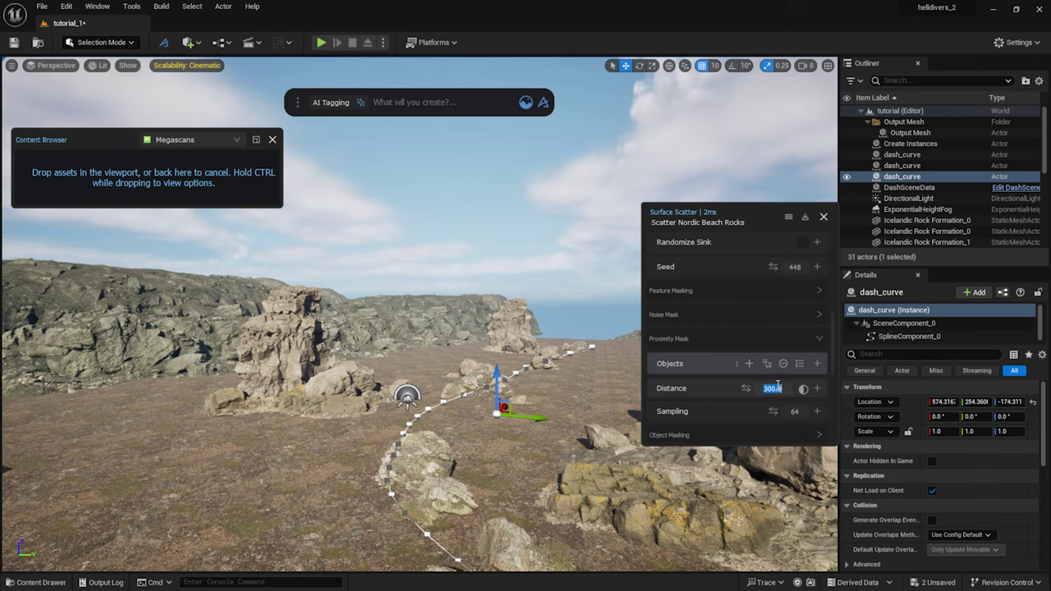
type("3000")
key("Return")
right_click_drag(542, 355, 535, 370)
key("s")
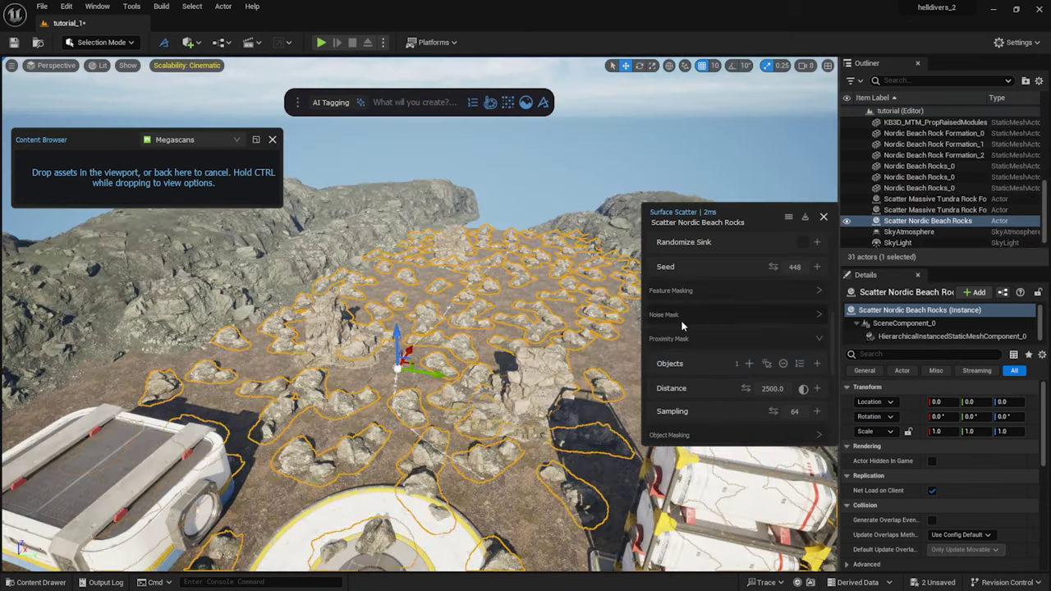
Add the path curve to Proximity Mask 2 and set its Distance to 400 to clear rocks from the path.
scroll(689, 327, "down", 4)
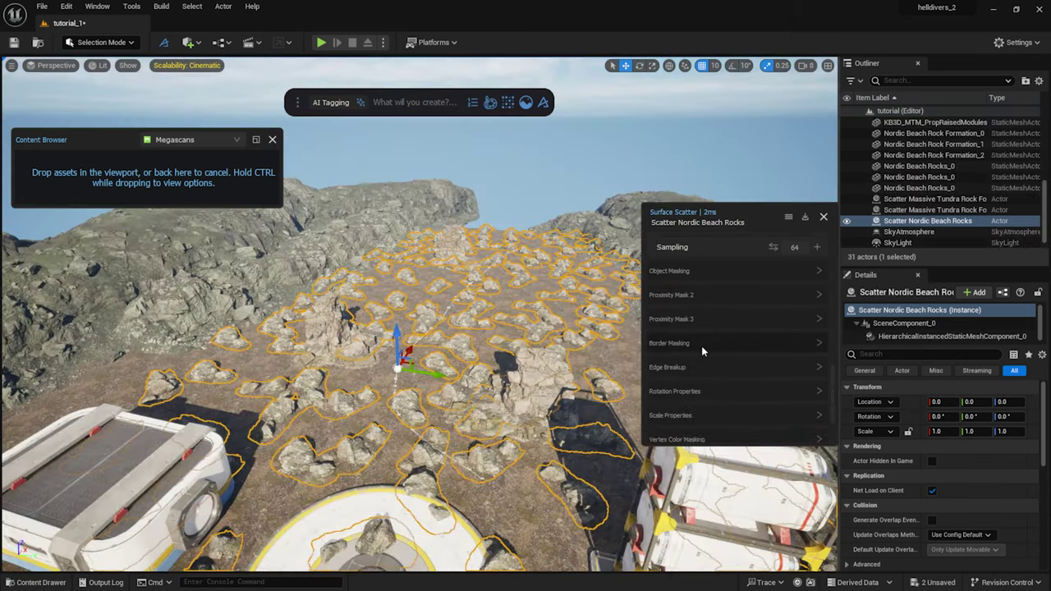
left_click(698, 296)
left_click(391, 379)
left_click(901, 175)
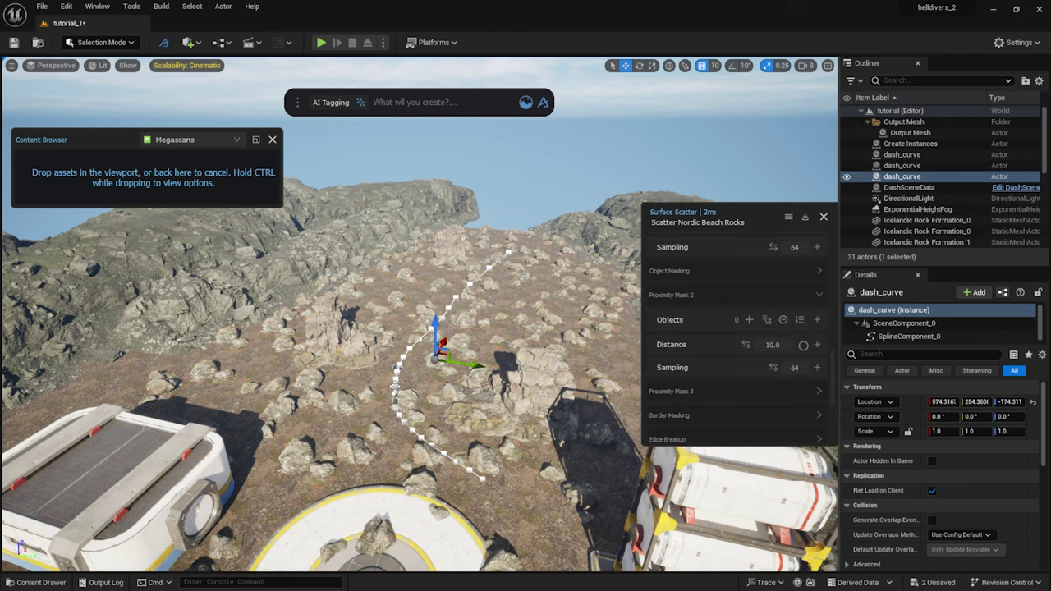
left_click(750, 320)
left_click(785, 346)
type("500")
key("Return")
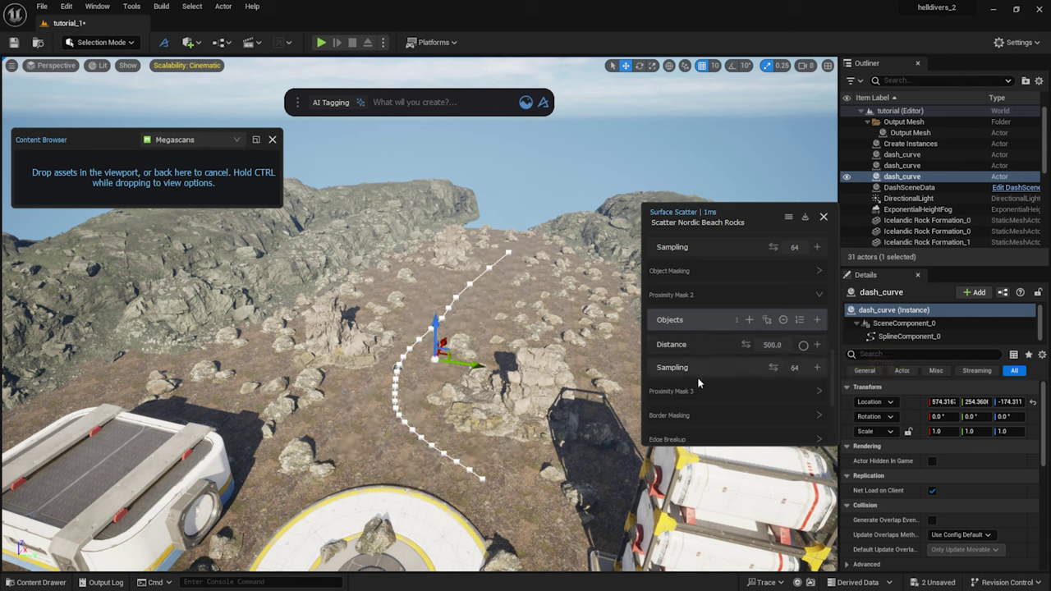
left_click(777, 337)
type("400")
key("Return")
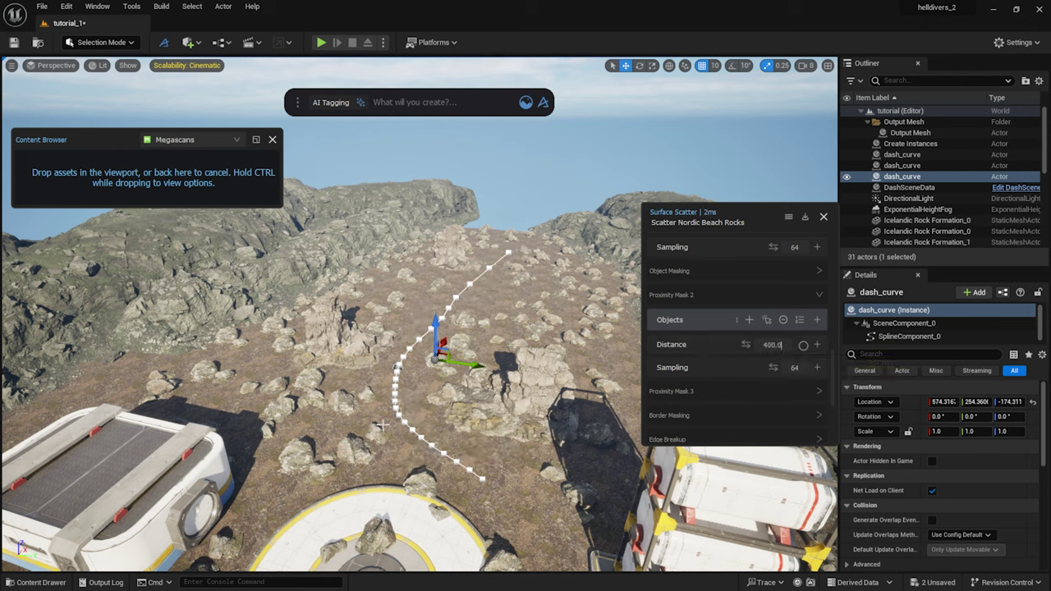
Reshape the path curve by repositioning several of its points along the ground.
key("Delete")
left_click_drag(422, 399, 365, 390)
left_click(508, 253)
right_click_drag(509, 253, 483, 308)
scroll(734, 328, "up", 1)
left_click_drag(518, 272, 556, 256)
left_click(417, 332)
left_click_drag(442, 345, 498, 372)
left_click(386, 348)
left_click_drag(411, 360, 374, 343)
Add the selected sci-fi kit structures and their platforms to Proximity Mask 3 with a Distance of 600.
right_click_drag(375, 342, 476, 329)
right_click_drag(400, 329, 399, 324)
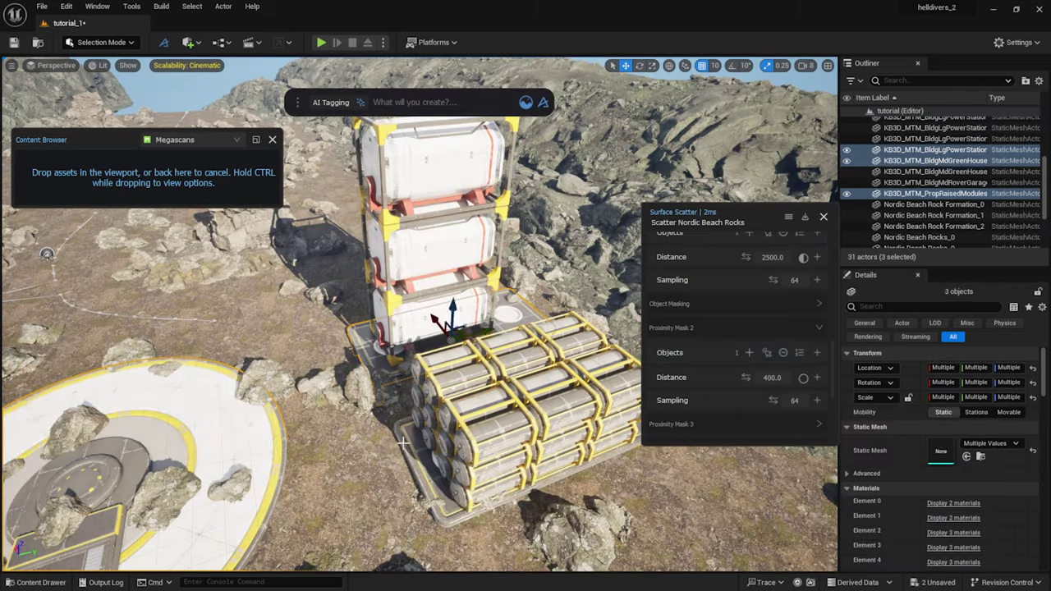
left_click(403, 443, "shift")
scroll(708, 352, "down", 3)
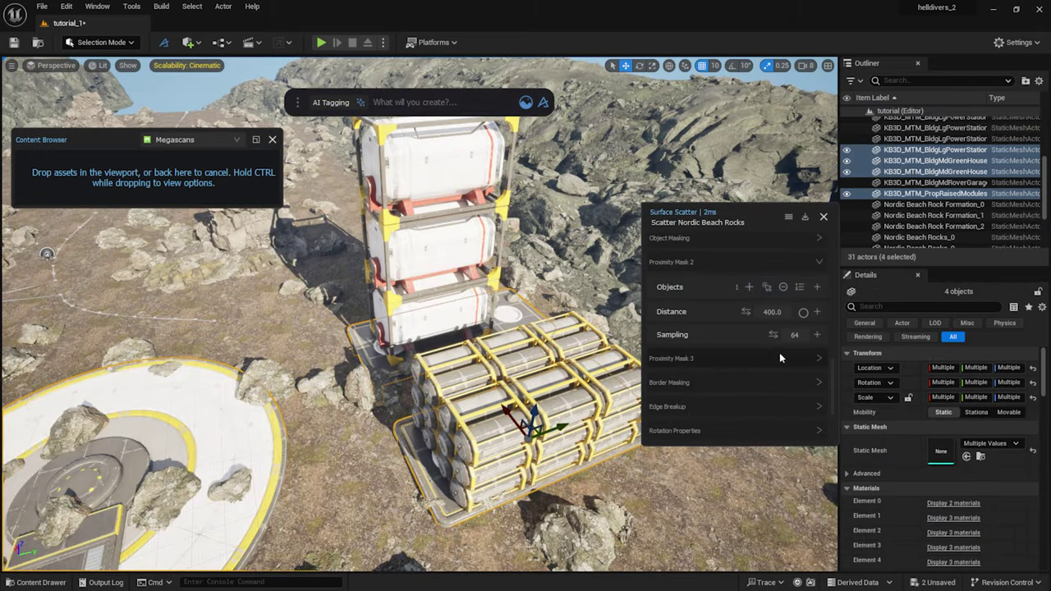
left_click(709, 356)
left_click(748, 384)
left_click(785, 408)
type("600")
key("Return")
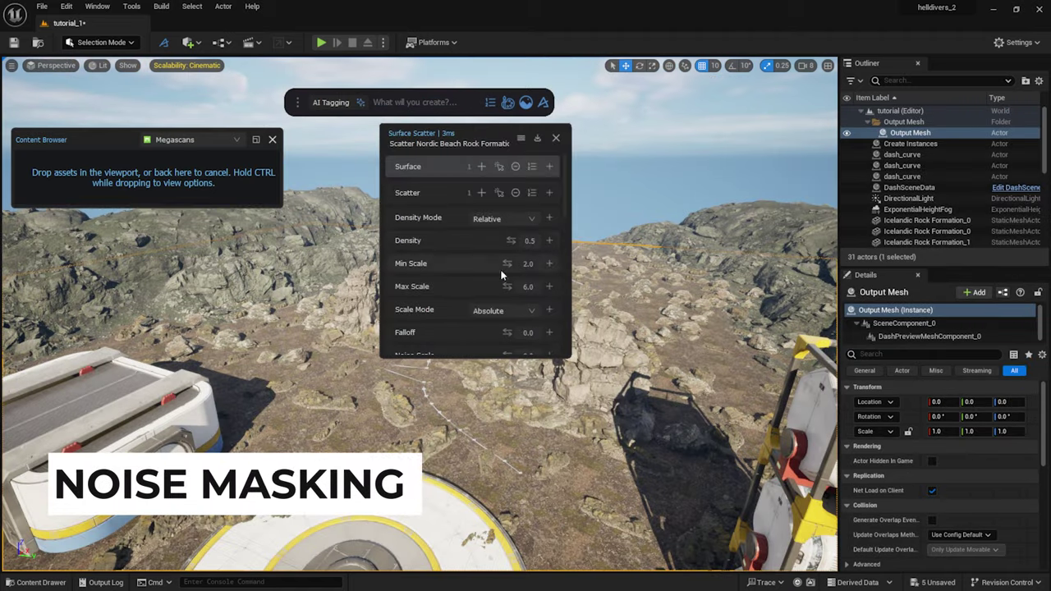
Apply a Noise Mask to the Nordic Beach rock formation scatter with Breakup 0.45 and a lower Breakup Scale.
scroll(477, 289, "down", 5)
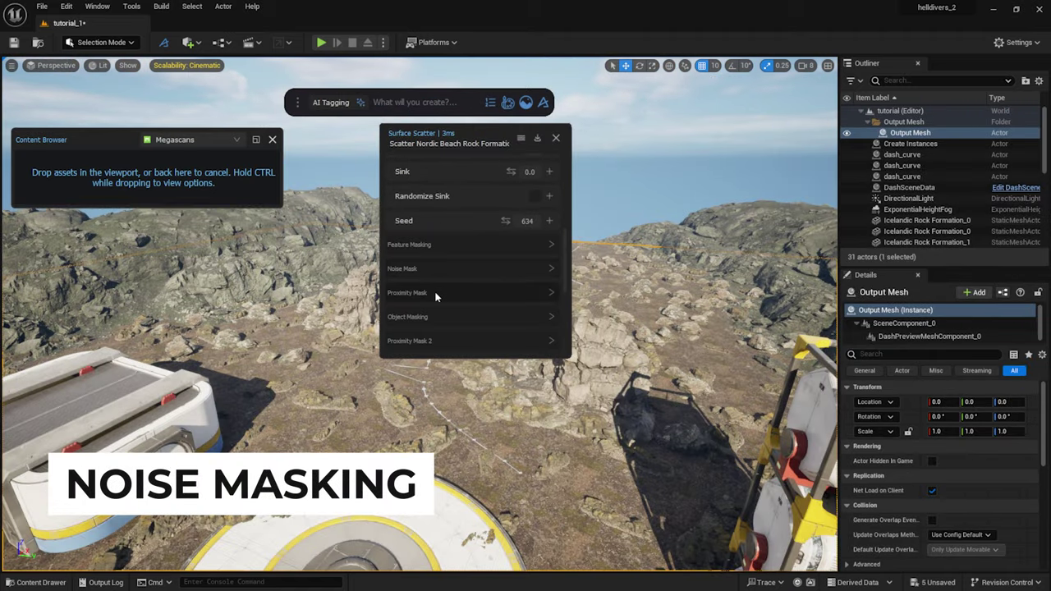
left_click(435, 268)
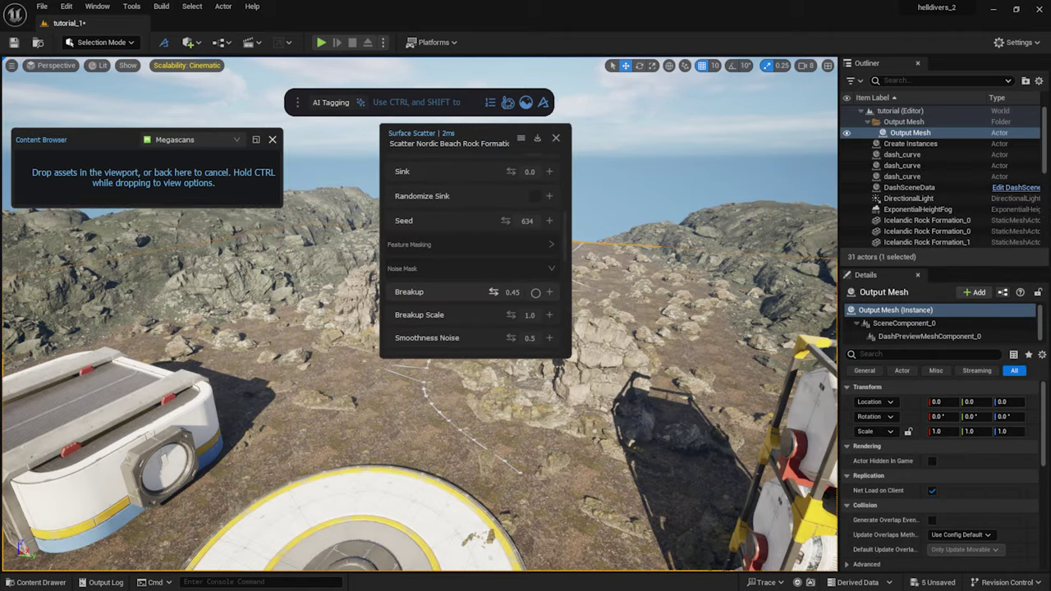
mouse_move(510, 315)
left_mouse_down()
mouse_move(528, 315)
mouse_move(499, 315)
left_mouse_up()
scroll(484, 279, "down", 2)
scroll(485, 279, "up", 8)
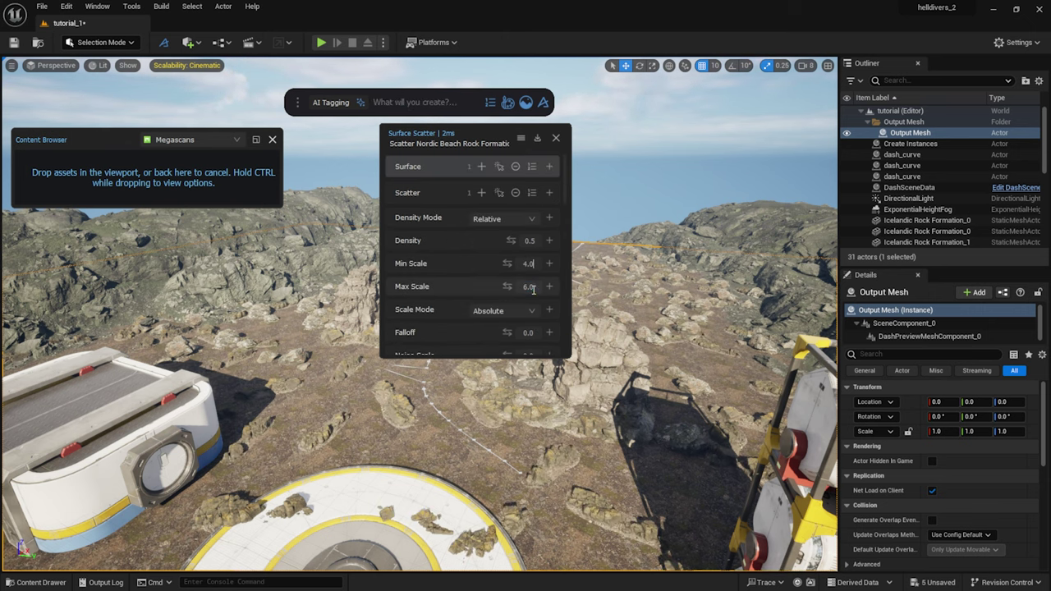
Adjust the Noise Mask Breakup of the large Nordic Beach rock formation scatter.
scroll(534, 288, "up", 2)
scroll(468, 309, "down", 5)
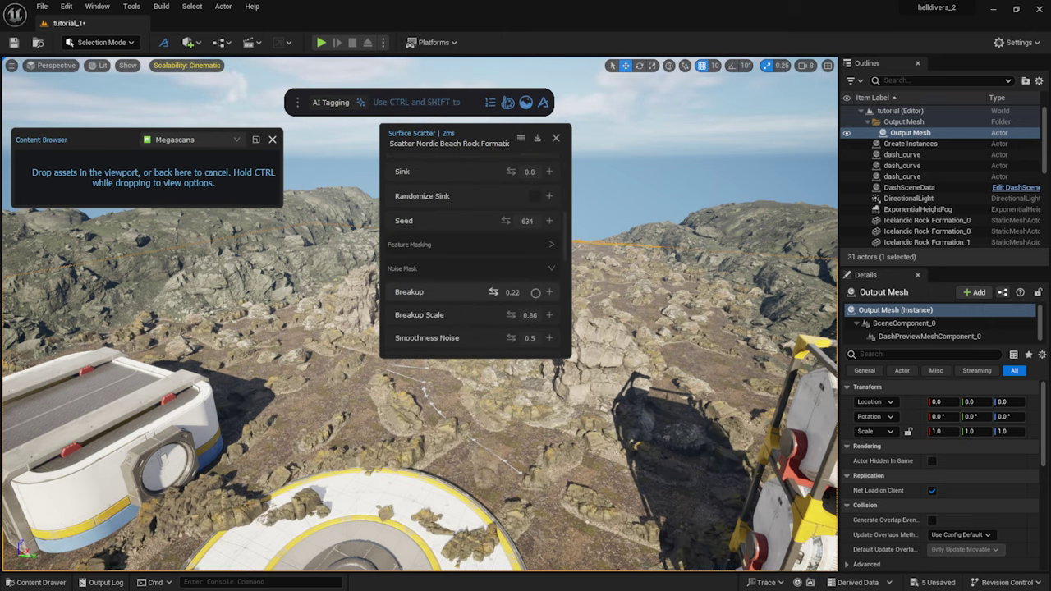
left_click_drag(494, 292, 484, 292)
Add the path curve to the scatter's Proximity Mask, invert the mask, and set its Distance to 3000.
left_click(447, 420)
scroll(479, 211, "down", 3)
left_click(475, 245)
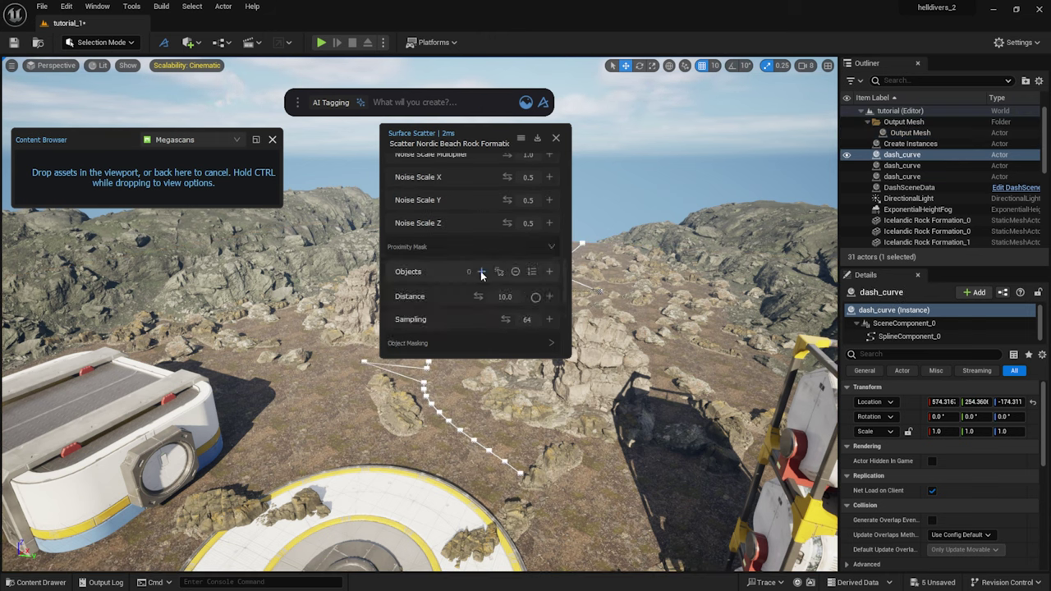
left_click(535, 297)
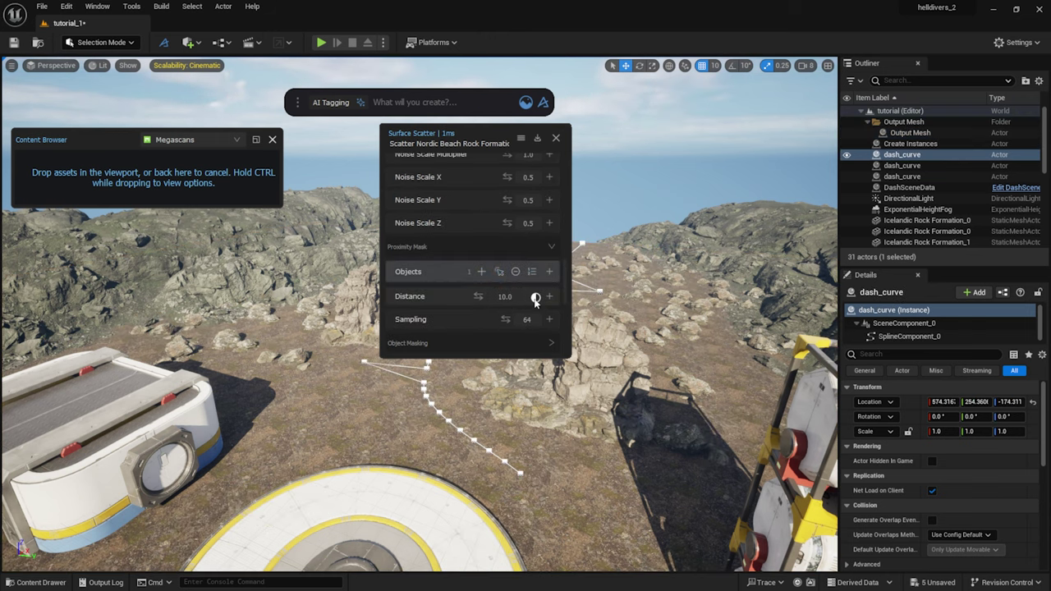
left_click(508, 296)
type("3000")
key("Return")
Add the path curve as an object in Proximity Mask 2 of the rock formation scatter.
scroll(450, 294, "down", 2)
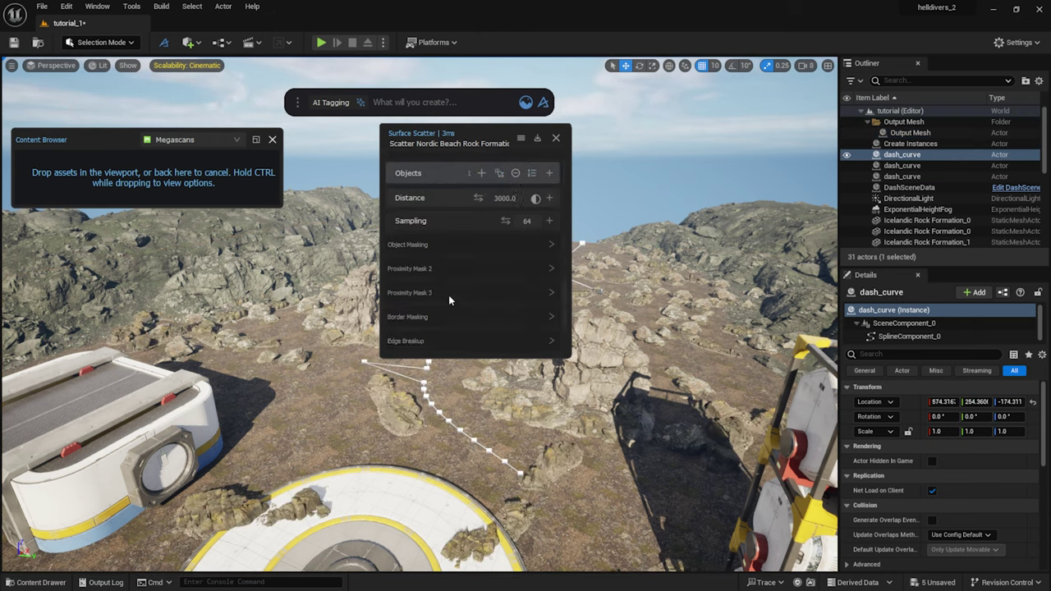
left_click(463, 272)
left_click(481, 295)
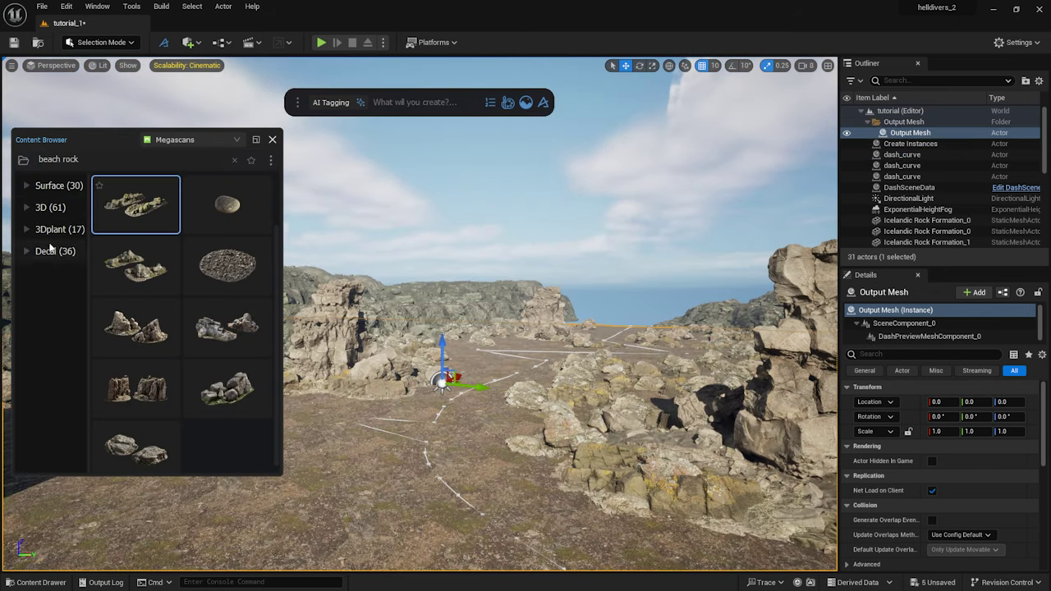
Scatter the Nordic Beach rocky ground asset over the terrain with Density 0.83, Min Scale 1 and Max Scale 2.
left_click_drag(229, 267, 298, 490)
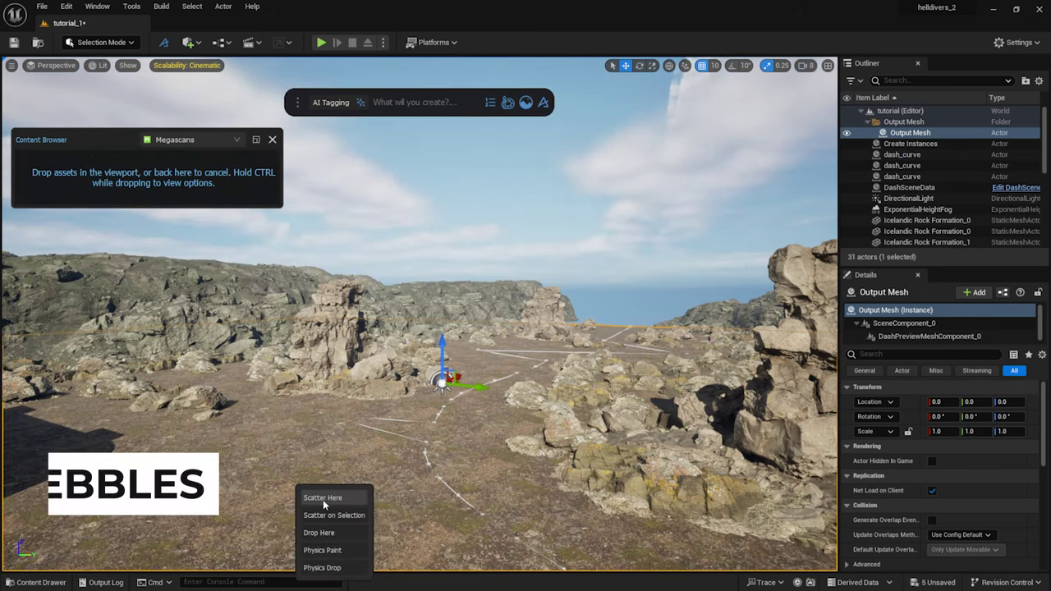
left_click(323, 498)
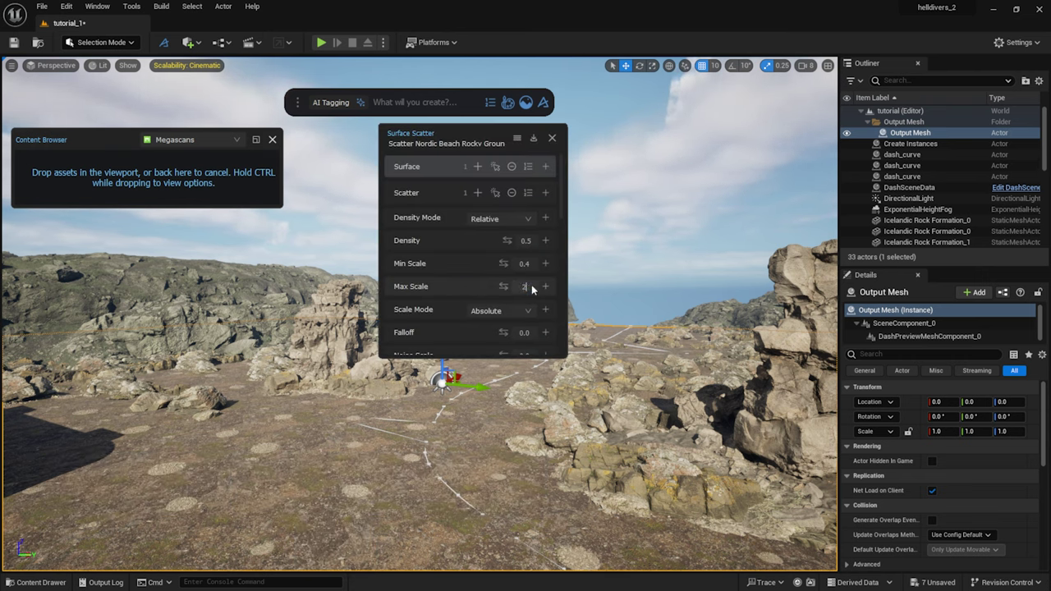
double_click(528, 264)
type("1")
key("Return")
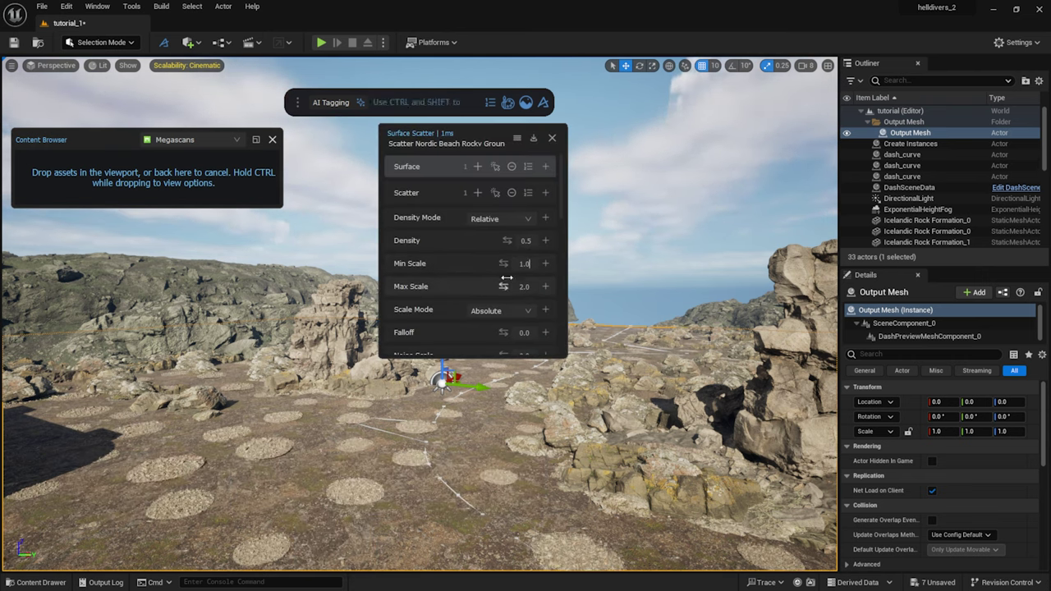
left_click_drag(507, 240, 531, 240)
Select the three Icelandic rock formations together with the round power station platform and the two greenhouse structures.
right_click_drag(342, 404, 414, 400)
left_click(161, 353)
right_click_drag(161, 353, 148, 361)
left_click(314, 352, "shift")
right_click_drag(314, 352, 329, 443)
left_click(387, 399, "shift")
left_click(334, 457, "shift")
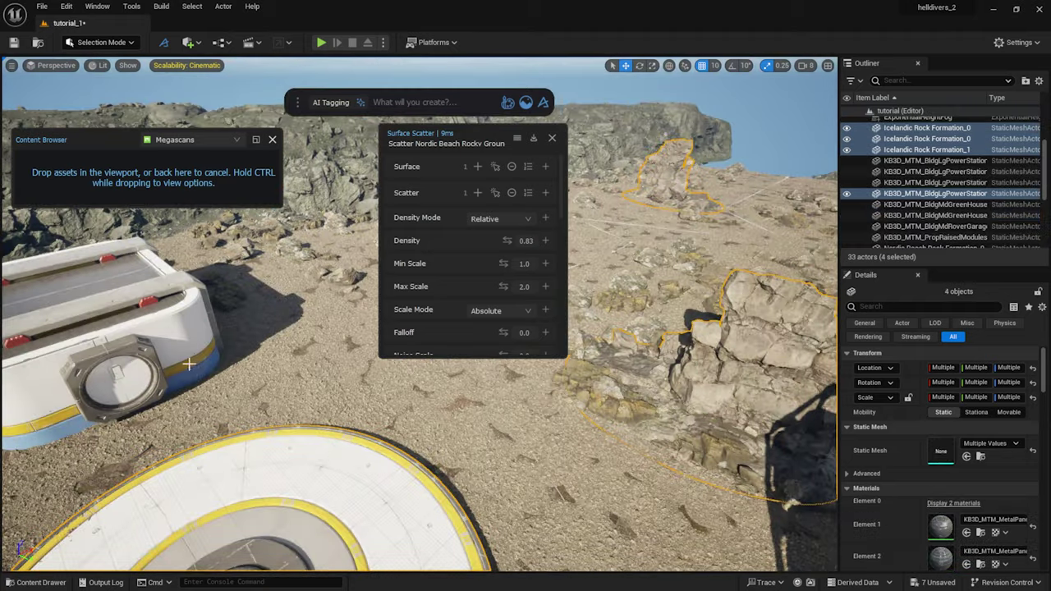
right_click_drag(302, 375, 464, 461)
left_click(459, 444, "shift")
left_click(690, 475, "shift")
right_click_drag(691, 475, 559, 411)
Add the selected objects to the rocky ground scatter's Proximity Mask, invert it, and adjust its Distance to keep pebbles around them.
scroll(463, 256, "down", 5)
scroll(456, 275, "down", 2)
left_click(452, 292)
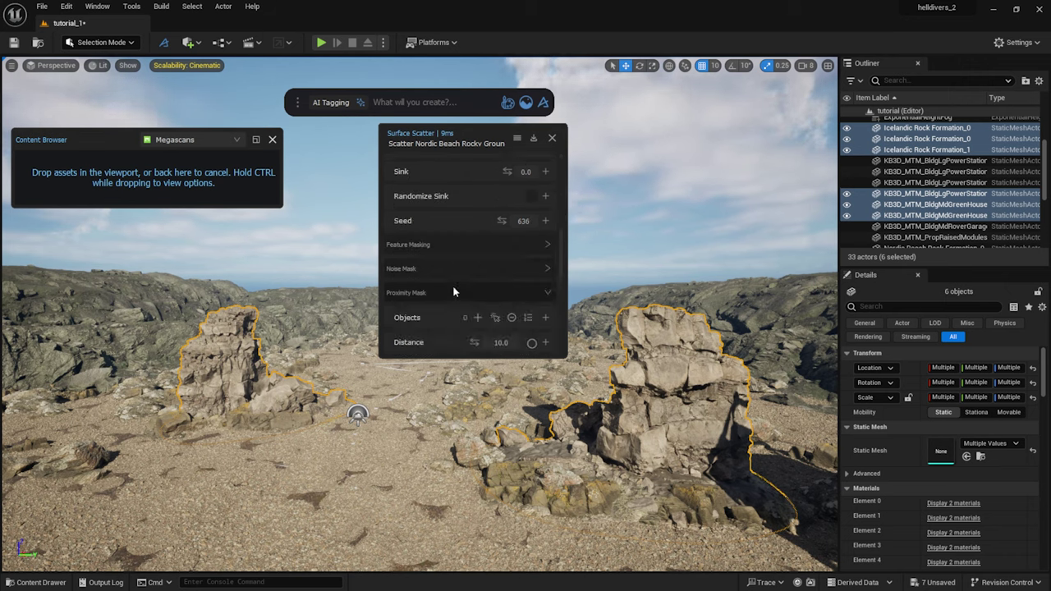
left_click(478, 318)
left_click(532, 343)
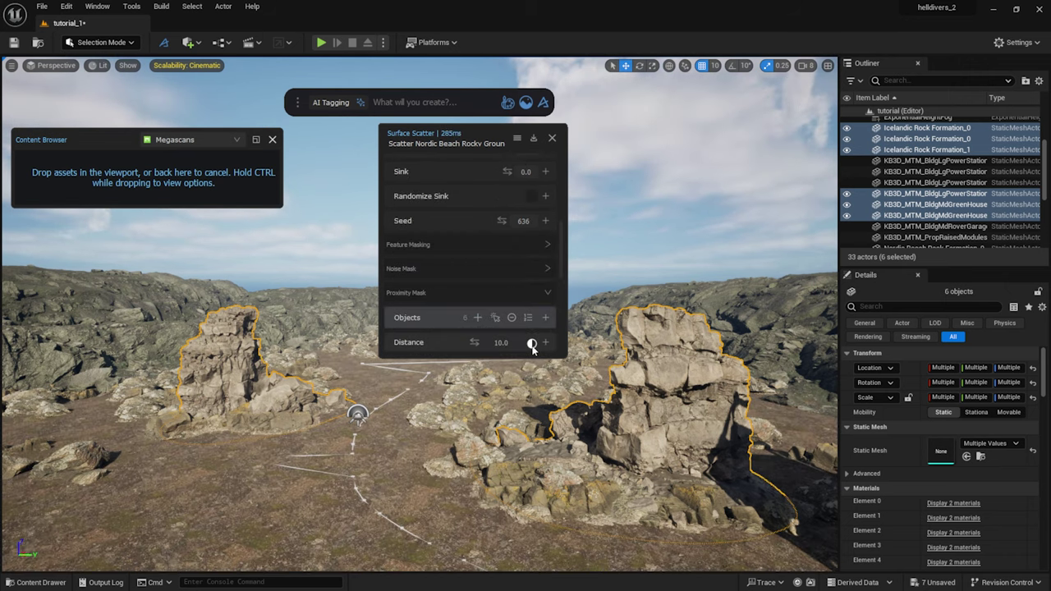
left_click(503, 342)
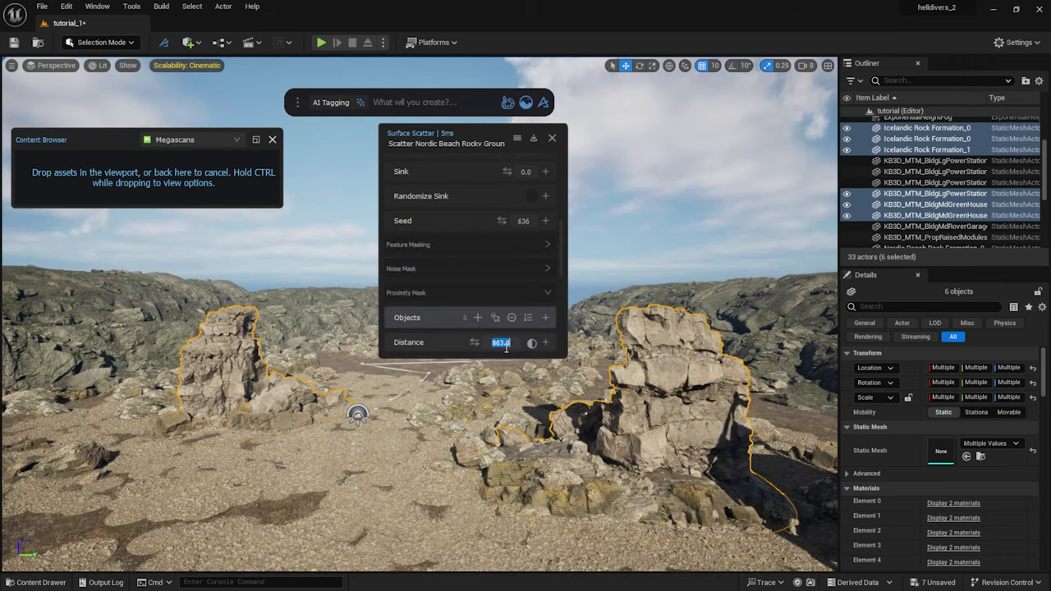
key("Return")
Set the rocky ground scatter's Density to 0.9, Falloff to 0.19, Sink to 0.32 and Seed to 642.
scroll(481, 314, "up", 5)
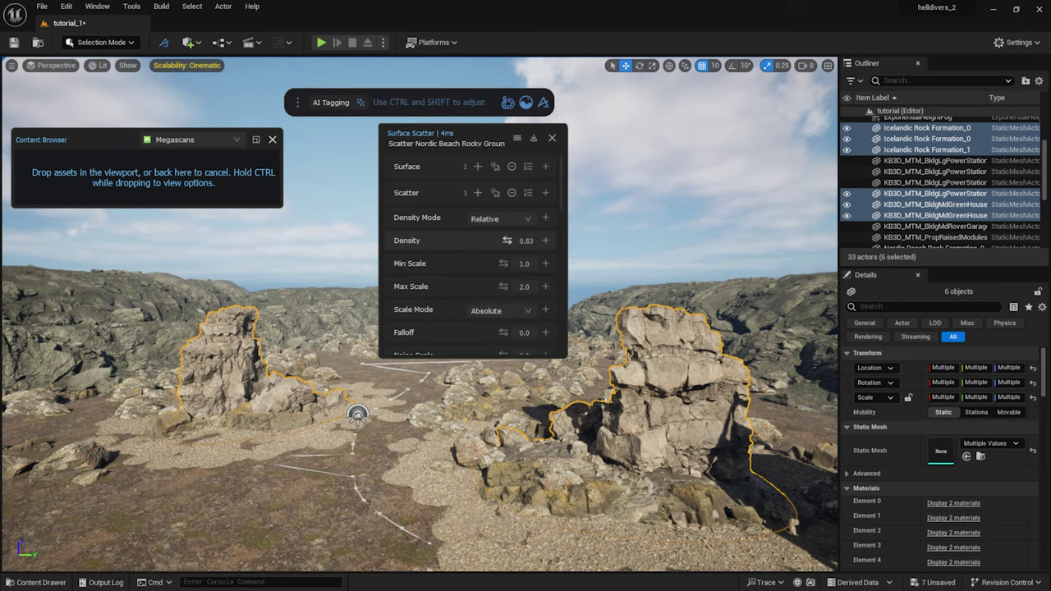
left_click_drag(507, 240, 526, 266)
scroll(458, 285, "down", 3)
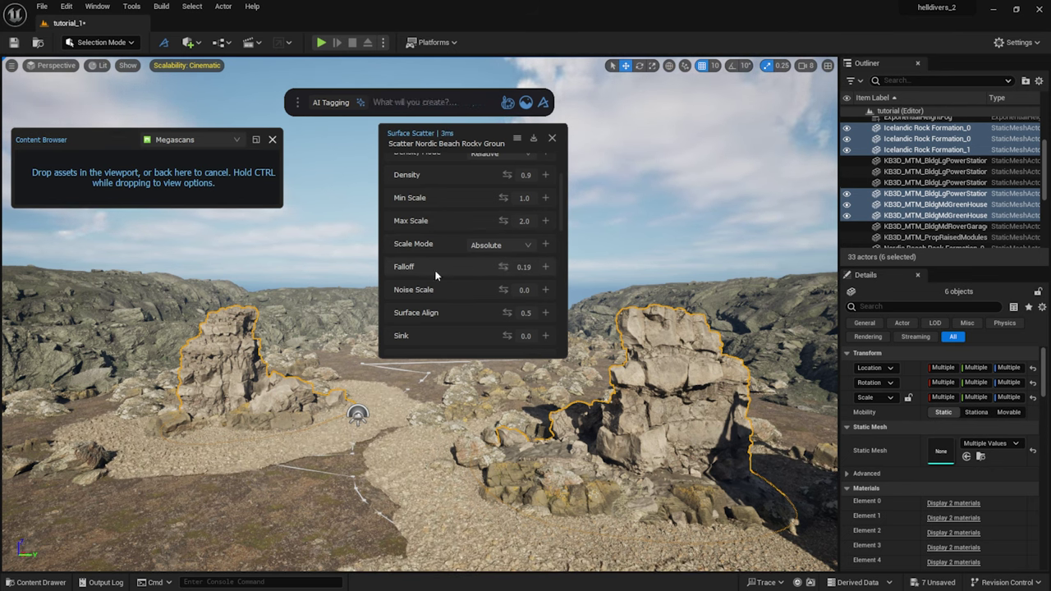
left_click_drag(507, 335, 513, 335)
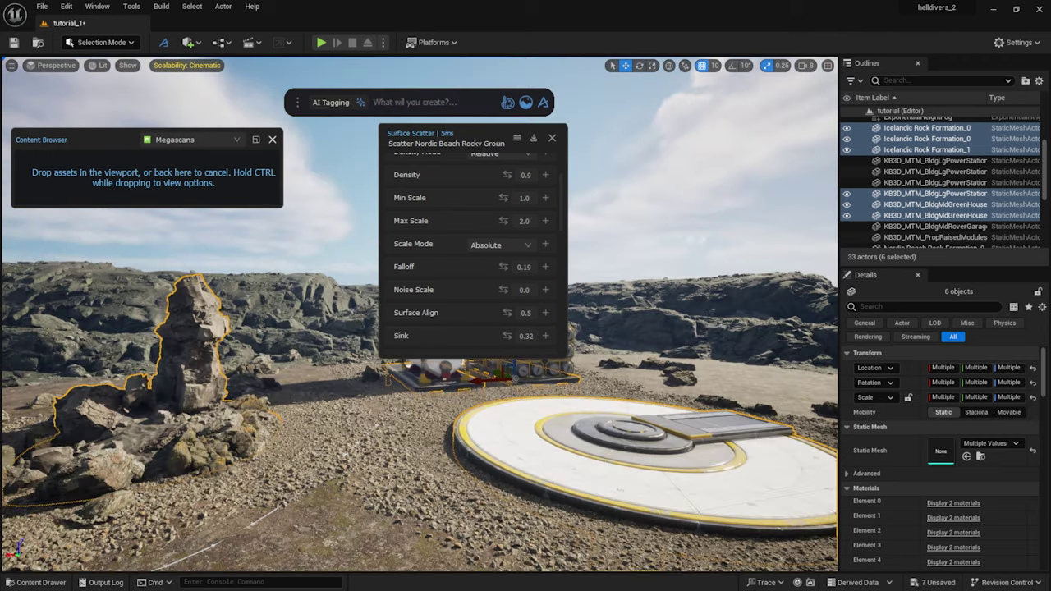
scroll(479, 312, "down", 5)
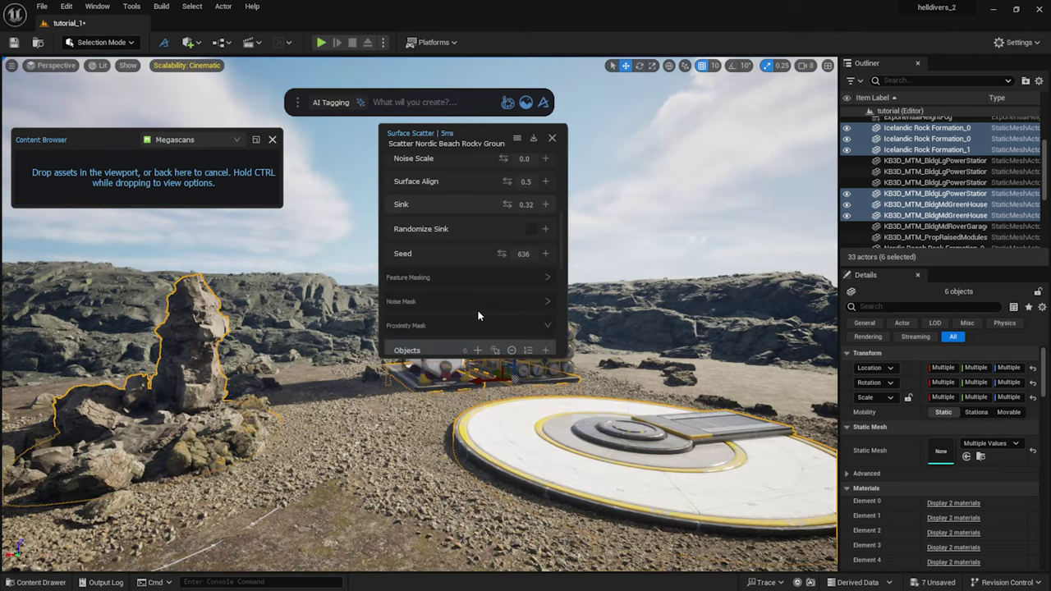
left_click_drag(501, 254, 504, 254)
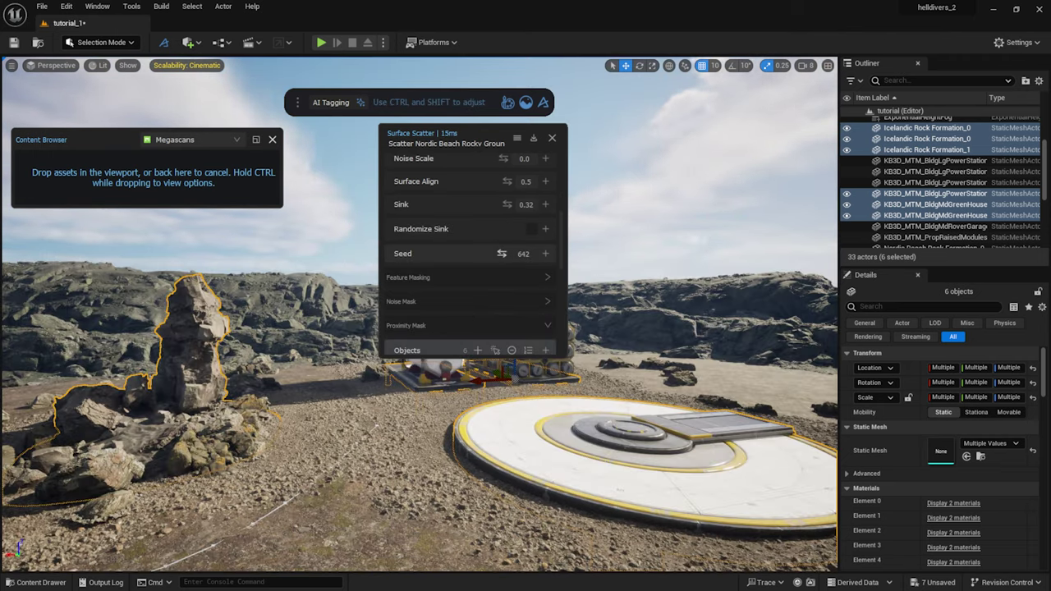
Adjust the Breakup and Breakup Scale in the rocky ground scatter's Noise Mask.
left_click(493, 298)
scroll(498, 297, "down", 1)
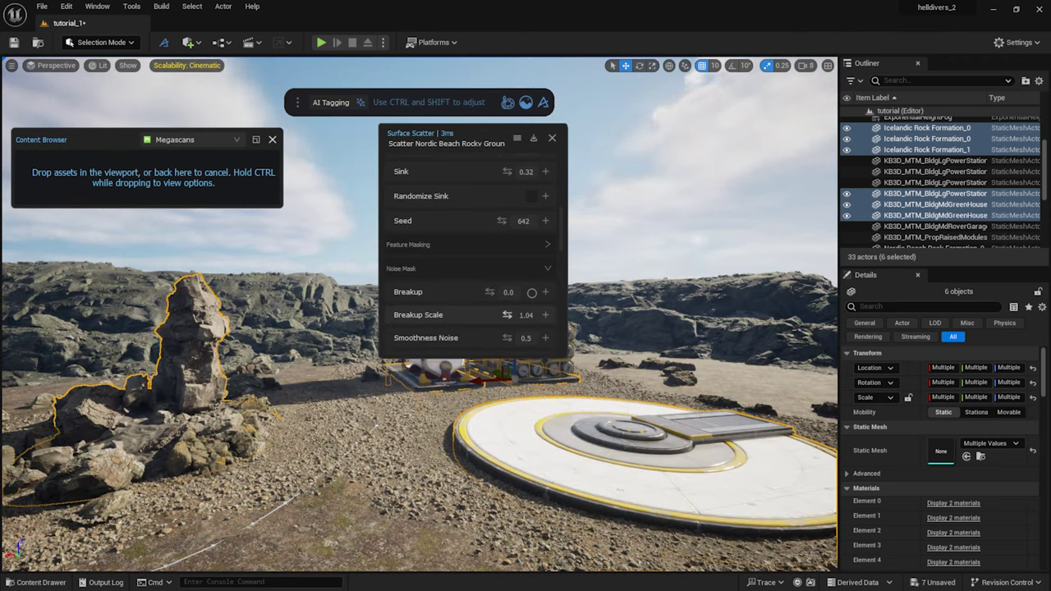
left_click_drag(489, 292, 504, 314)
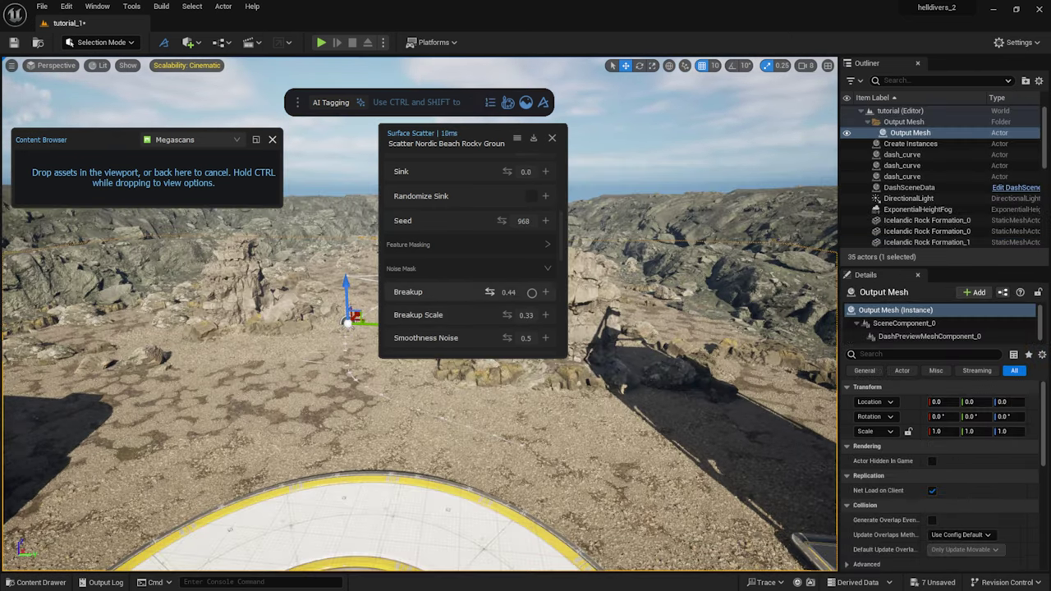
Adjust the Sink of the second Nordic Beach rocky ground scatter.
scroll(484, 254, "up", 5)
scroll(530, 270, "down", 2)
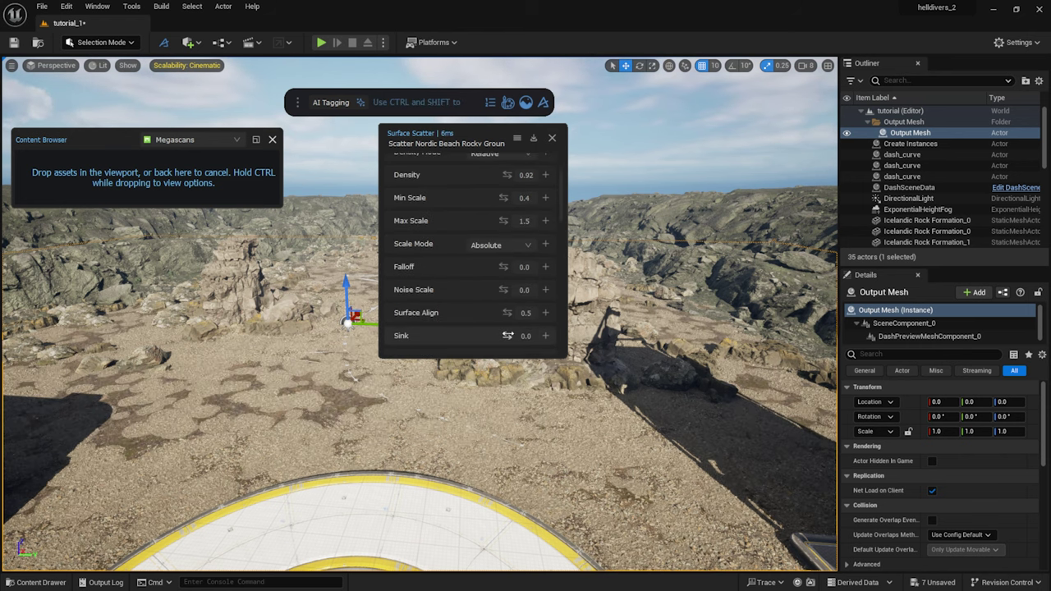
left_click_drag(507, 335, 499, 335)
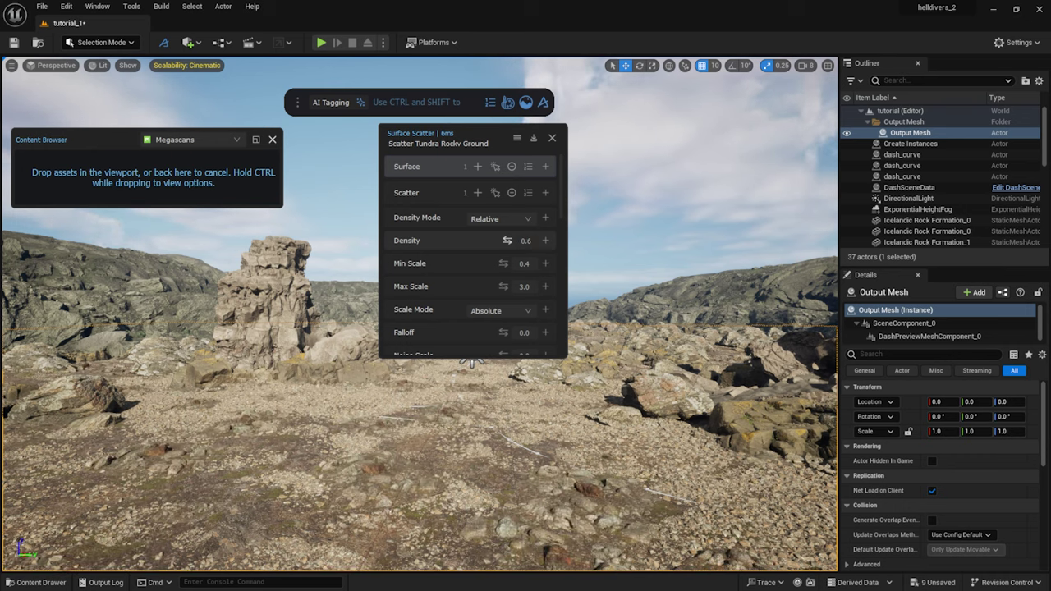
scroll(472, 329, "down", 3)
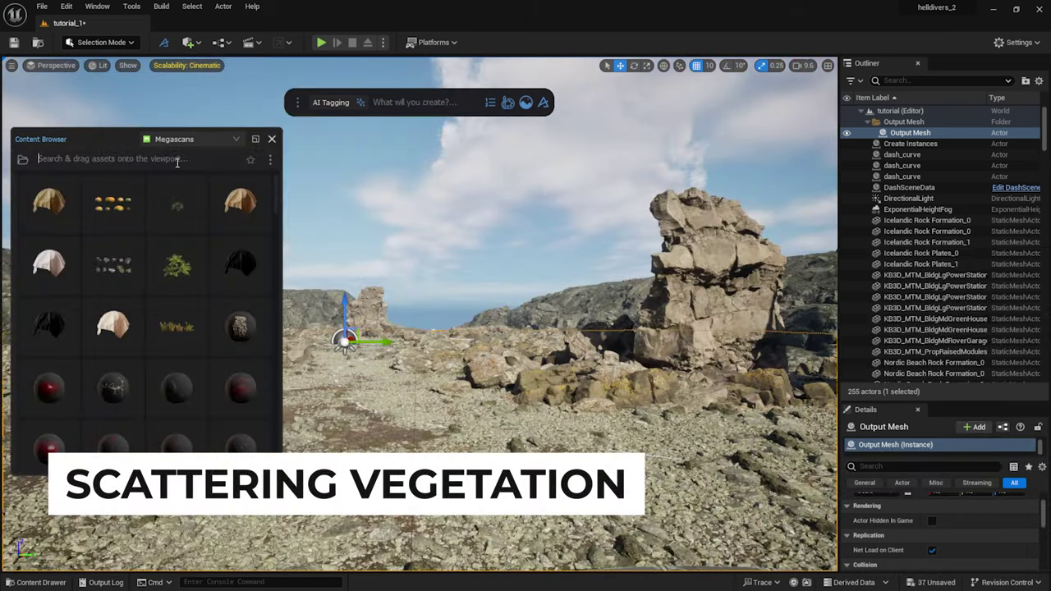
Search Megascans for "tundra grass" and scatter the Tundra Grass asset on the selected terrain mesh.
left_click(176, 159)
type("tundra grass")
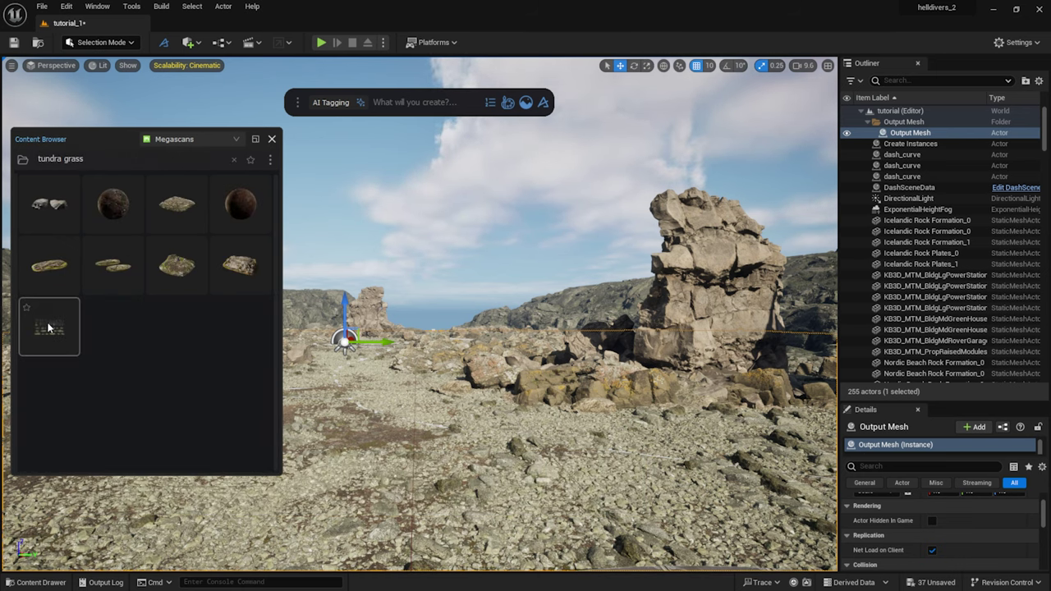
left_click_drag(48, 327, 393, 434)
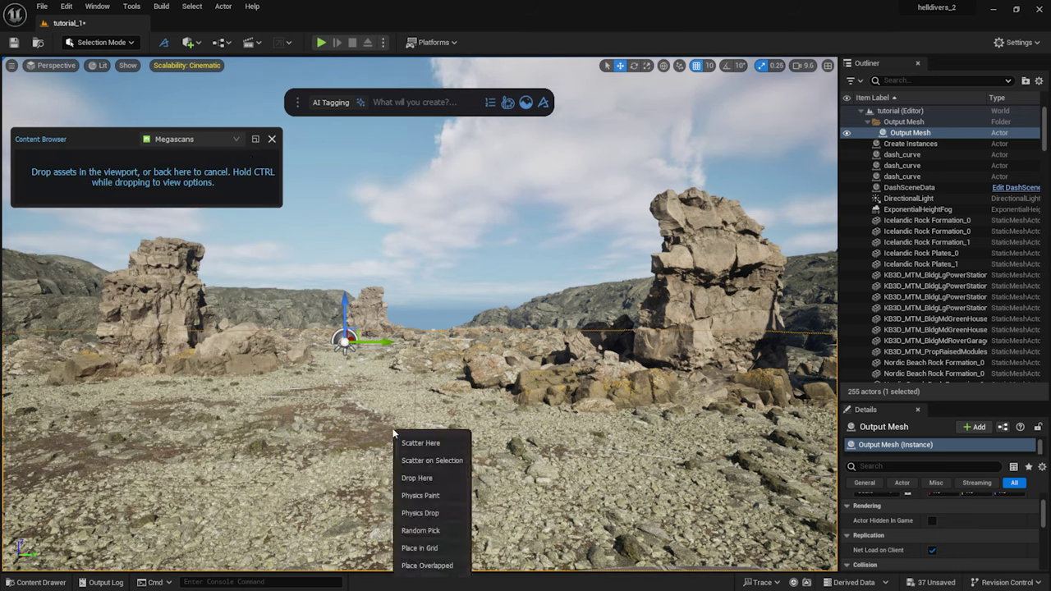
left_click(427, 463)
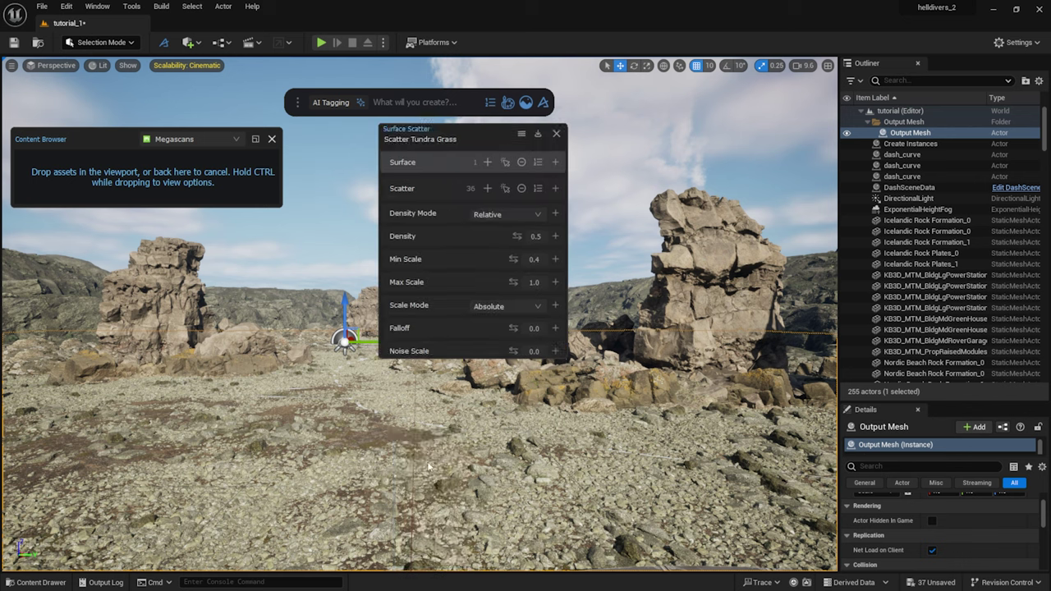
Move the Tundra Grass scatter settings aside and select the three Icelandic rock formations in the scene.
left_click_drag(478, 127, 811, 151)
left_click(184, 292)
left_click(368, 310, "ctrl")
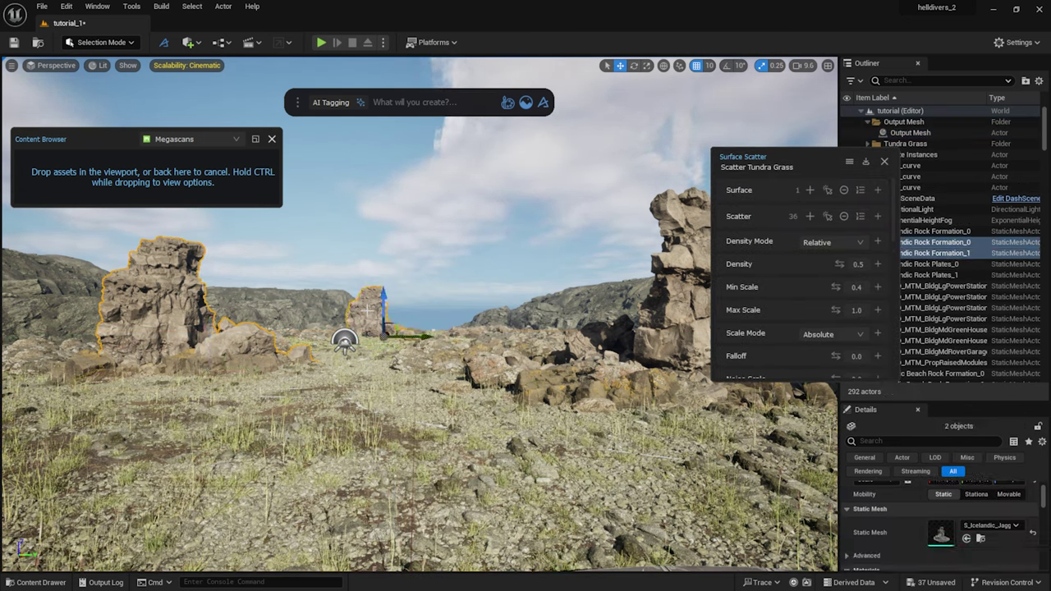
left_click(677, 307, "ctrl")
Add the rock formations to the grass scatter's inverted Proximity Mask with a Distance of 700, and set Density to 0.8.
scroll(880, 293, "down", 10)
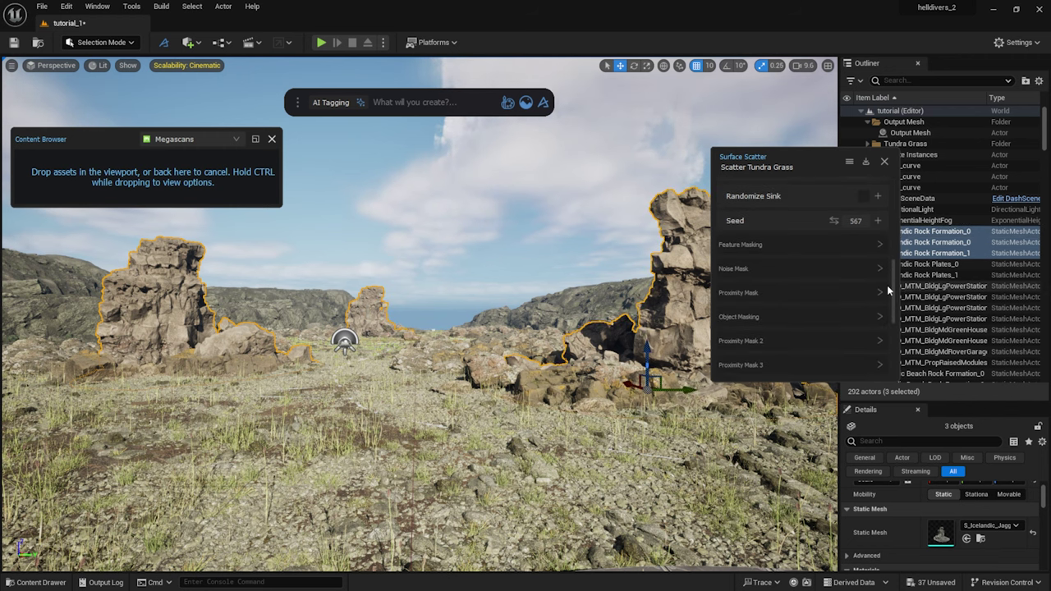
left_click(879, 292)
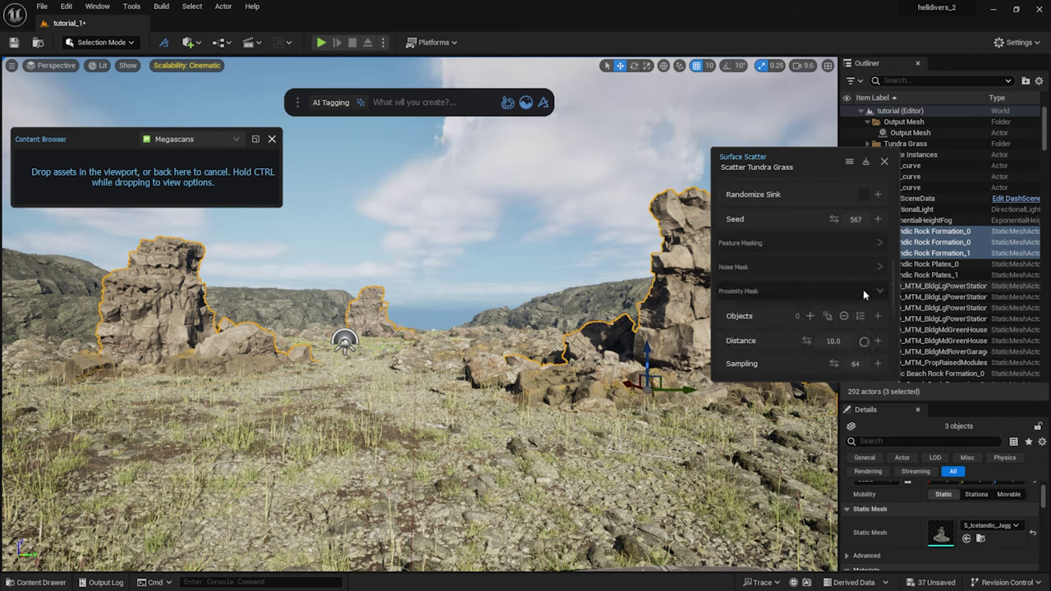
left_click(846, 343)
type("700")
key("Return")
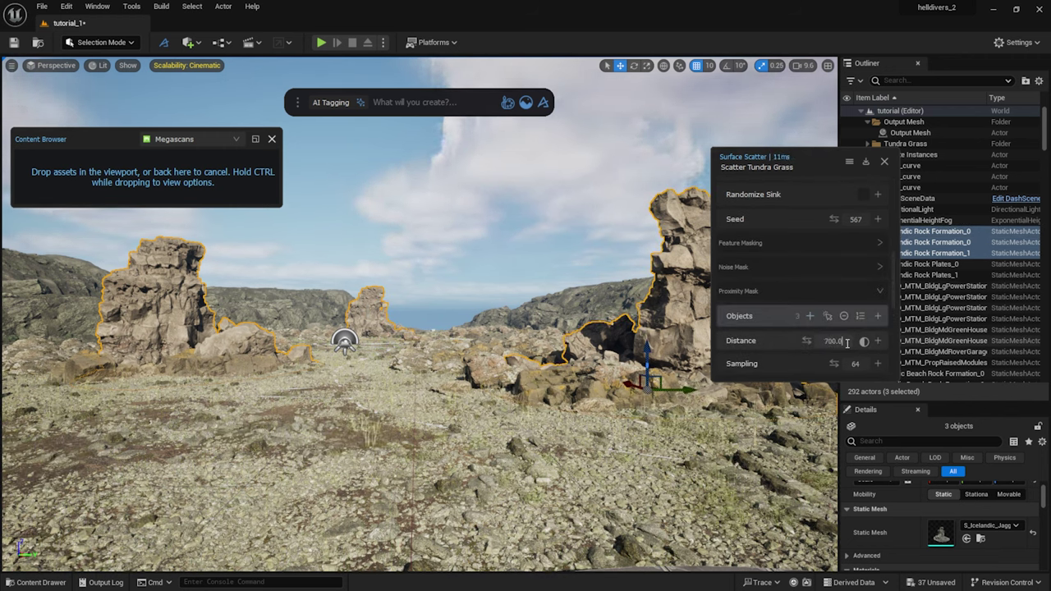
scroll(861, 271, "up", 10)
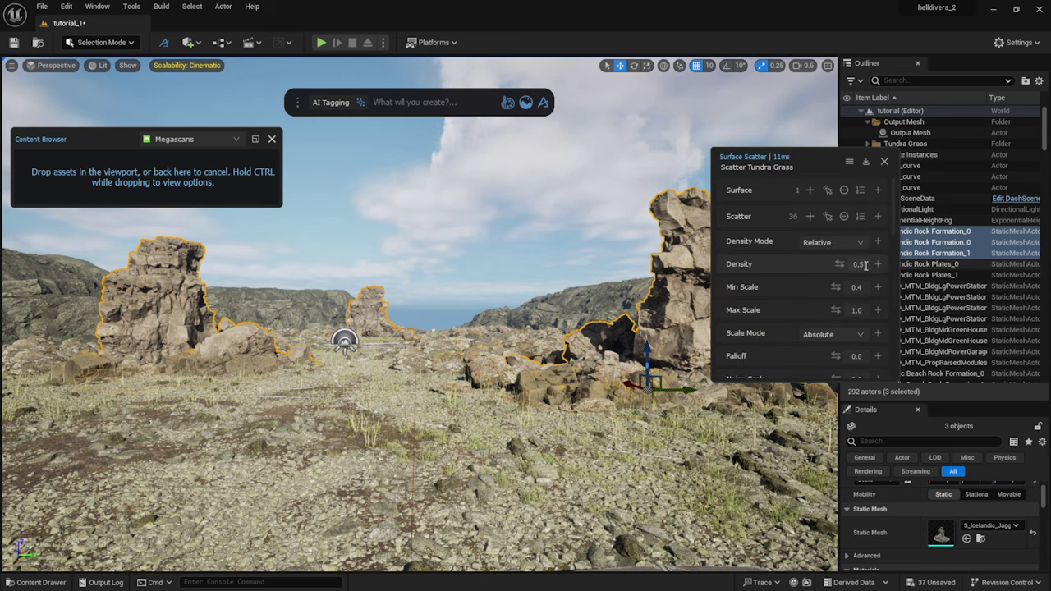
key("Return")
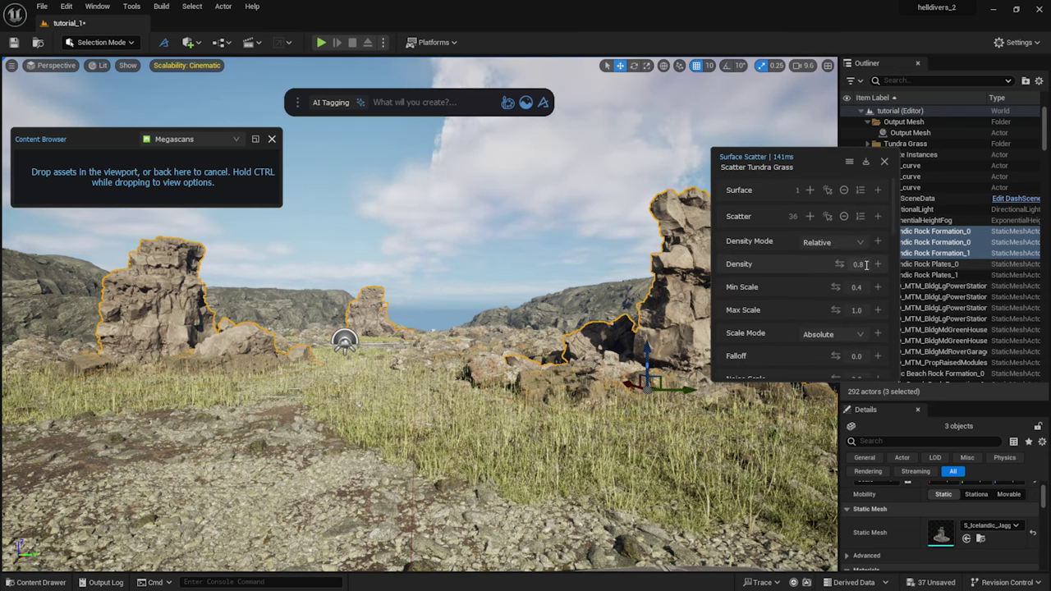
Remove the variants Tundra Grass_0 through Tundra Grass_4 from the grass scatter's object list.
left_click(859, 219)
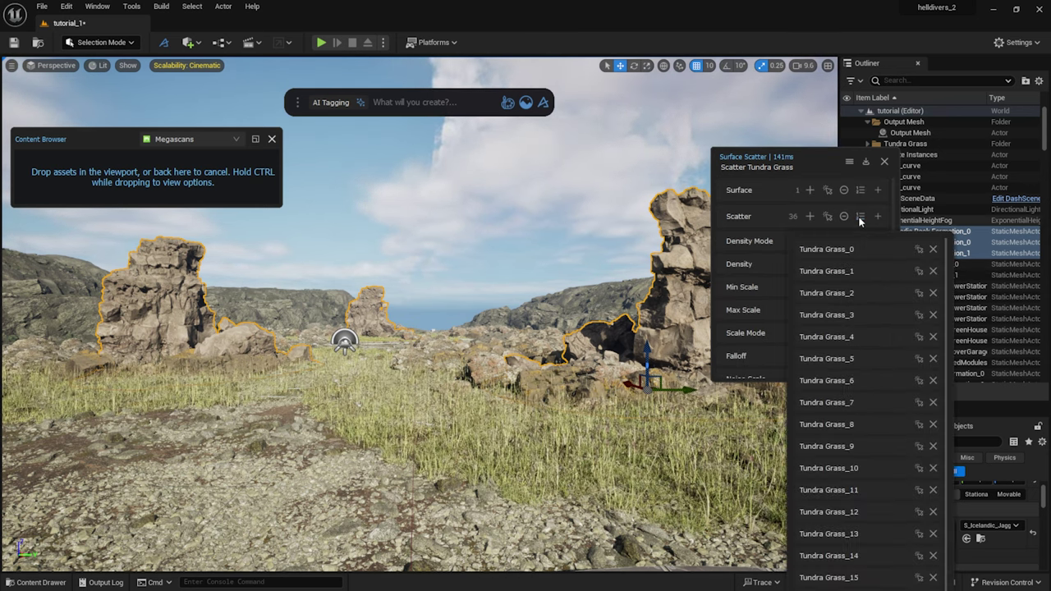
left_click(934, 249)
left_click(934, 249)
left_click(934, 249)
left_click(934, 248)
left_click(934, 248)
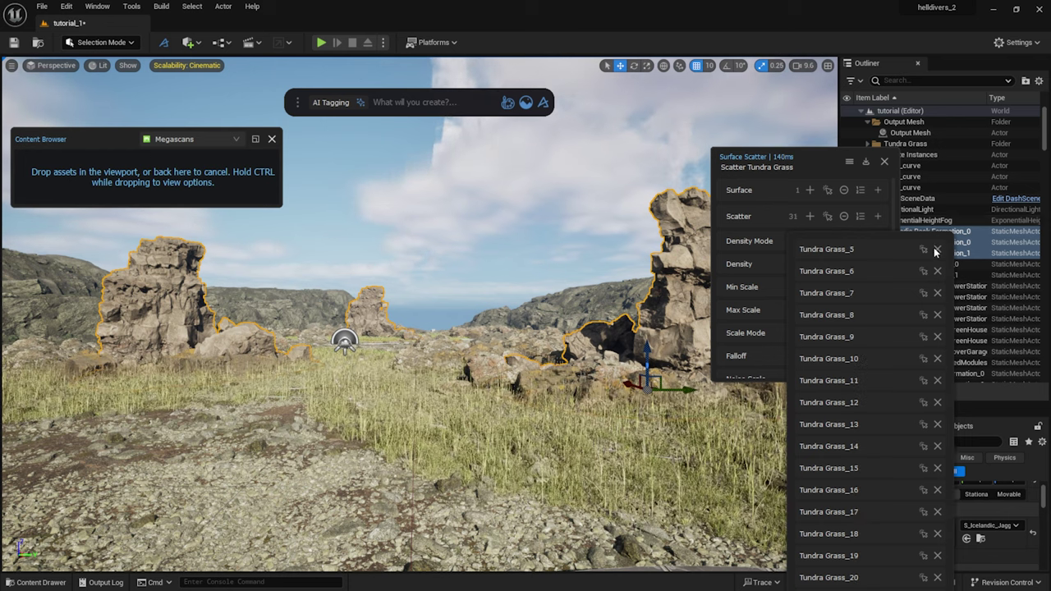
Remove the variants Tundra Grass_14 through Tundra Grass_35 from the grass scatter's object list.
left_click(938, 446)
left_click(938, 445)
left_click(938, 446)
left_click(938, 445)
left_click(938, 445)
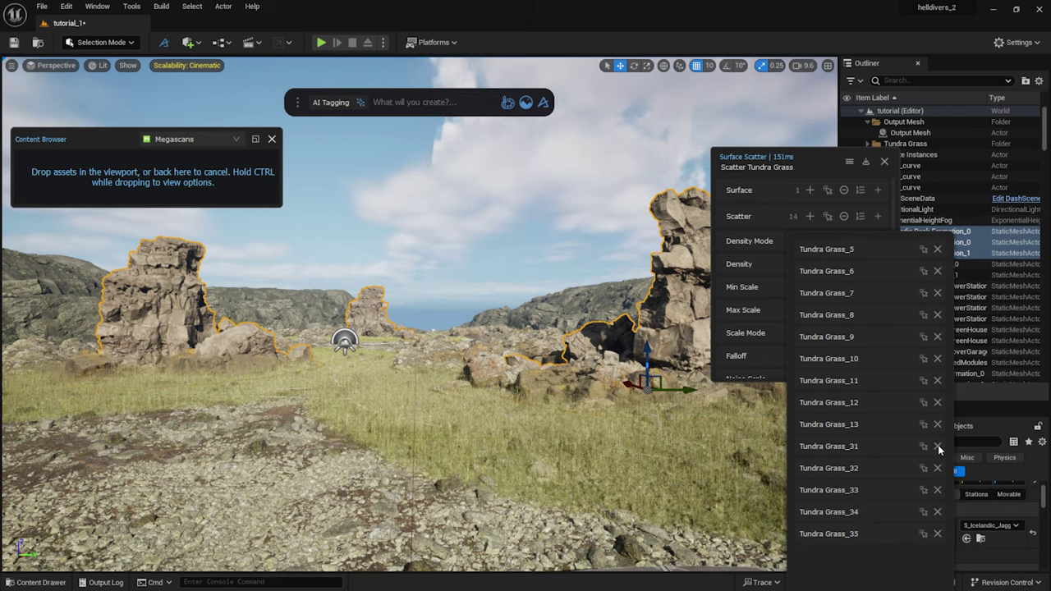
left_click(938, 445)
left_click(939, 444)
left_click(938, 445)
left_click(938, 445)
left_click(938, 445)
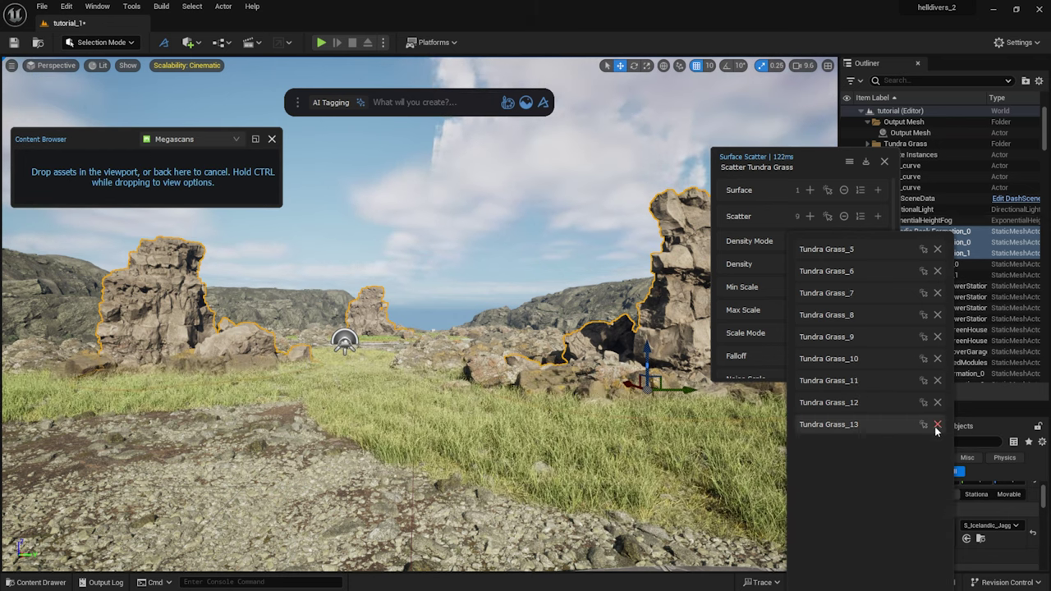
Remove Tundra Grass_13 from the grass scatter's object list and set its Max Scale to 1.6 and Min Scale to 0.6.
left_click(934, 423)
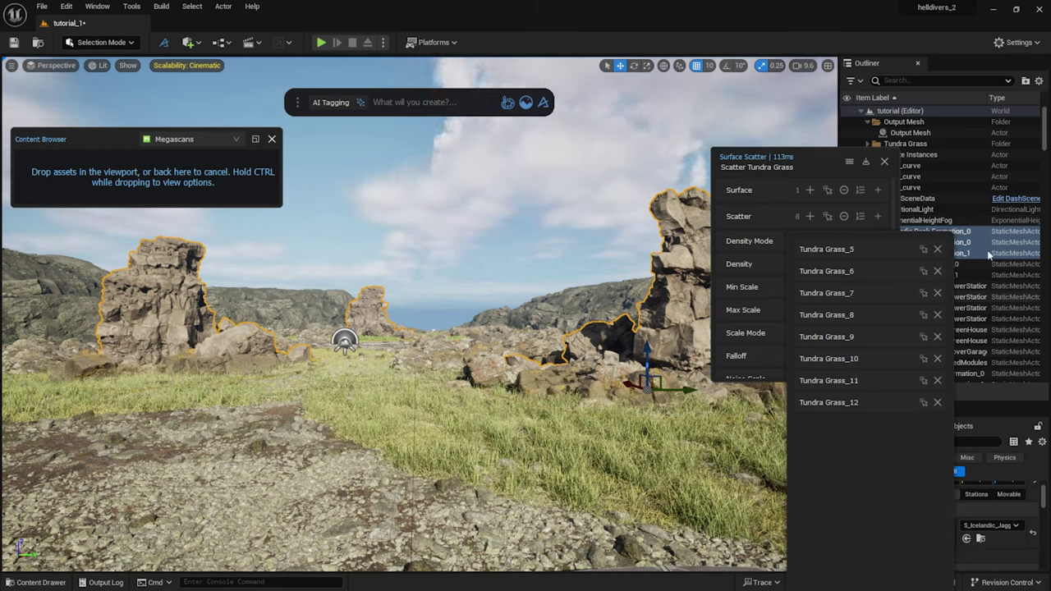
left_click(817, 169)
left_click(866, 309)
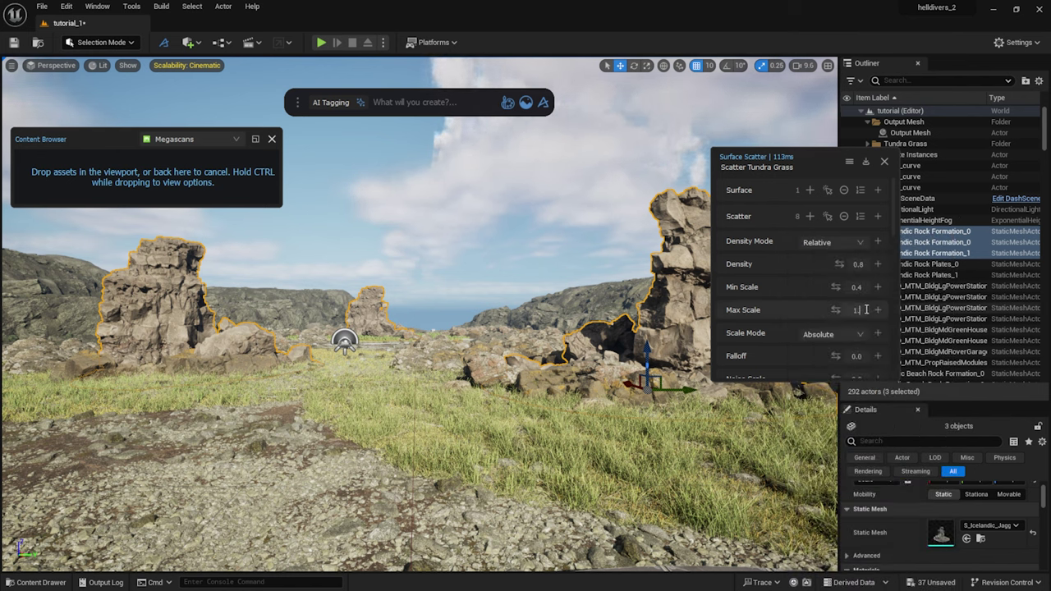
type(".6")
key("Return")
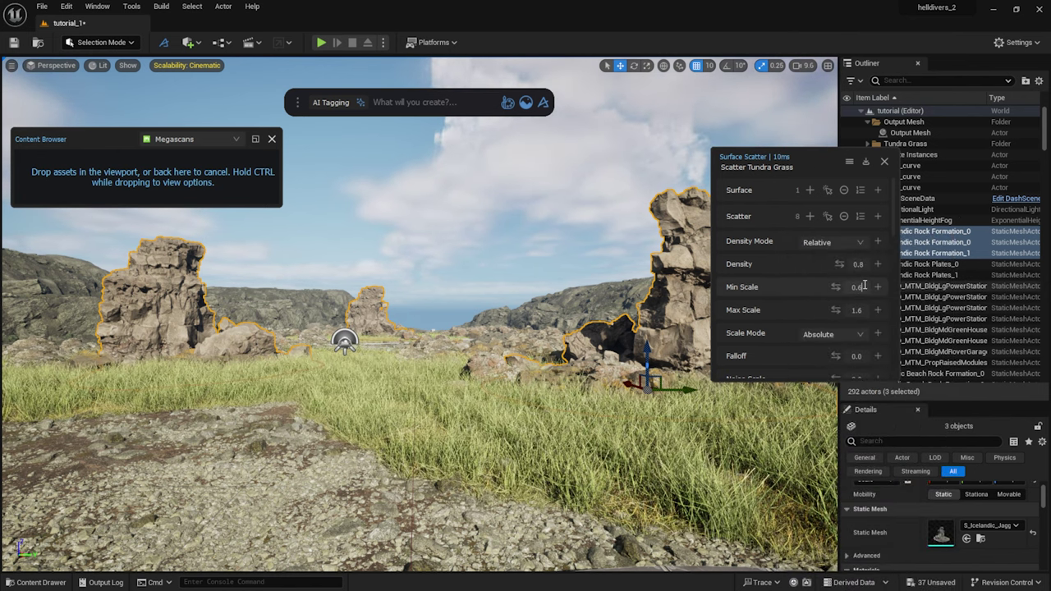
Set the grass scatter's Falloff to 1.24 and its Seed to 570.
scroll(858, 287, "down", 1)
left_click_drag(856, 322, 936, 323)
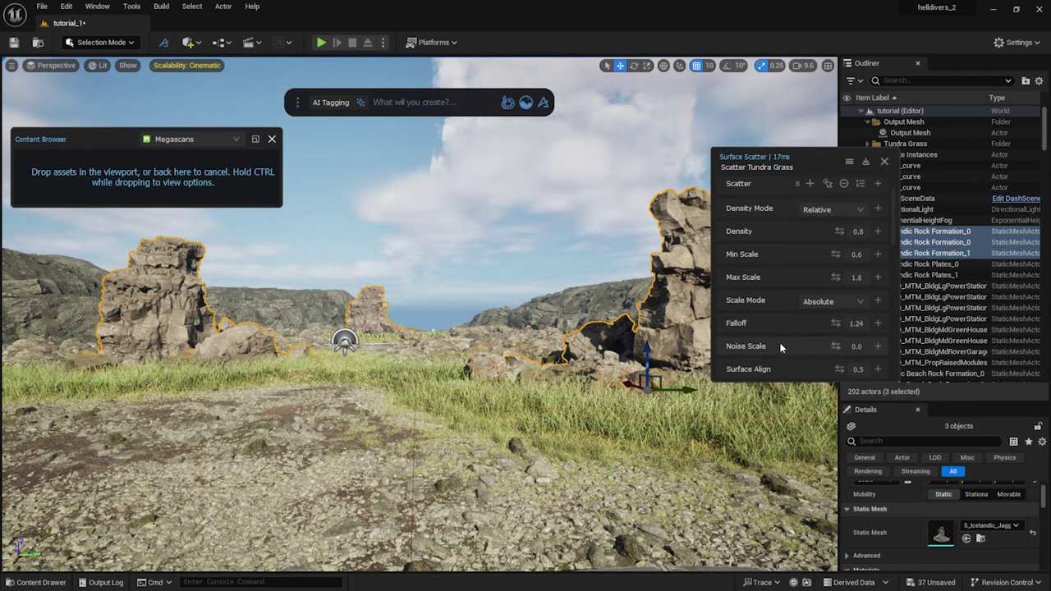
scroll(834, 345, "down", 1)
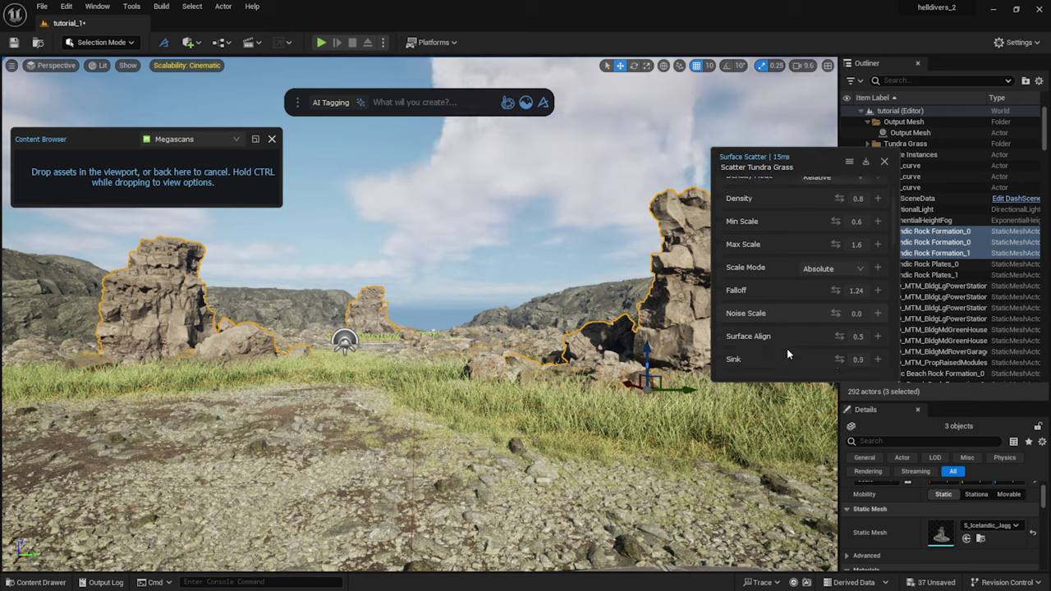
scroll(809, 334, "down", 2)
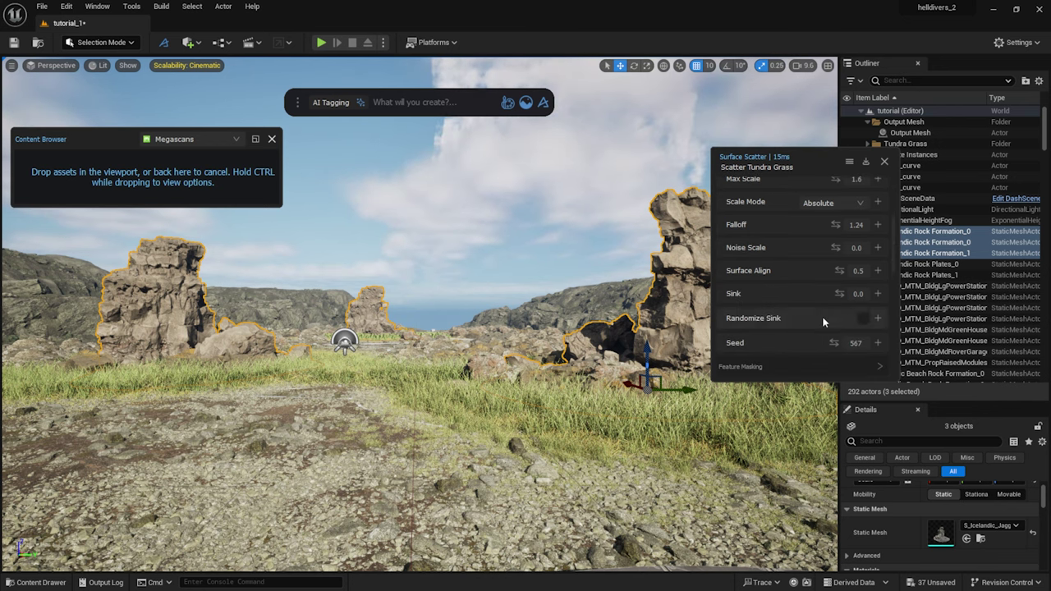
left_click_drag(834, 342, 842, 342)
scroll(813, 312, "down", 3)
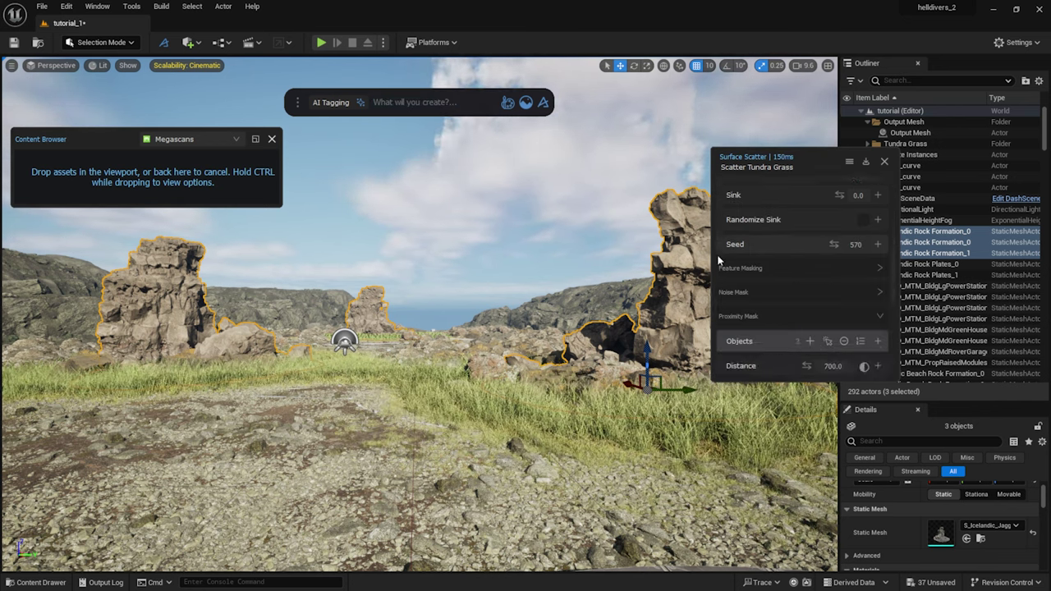
Set the grass scatter's Noise Mask Breakup to 0.16 and its Proximity Mask Distance to 800.
left_click(792, 292)
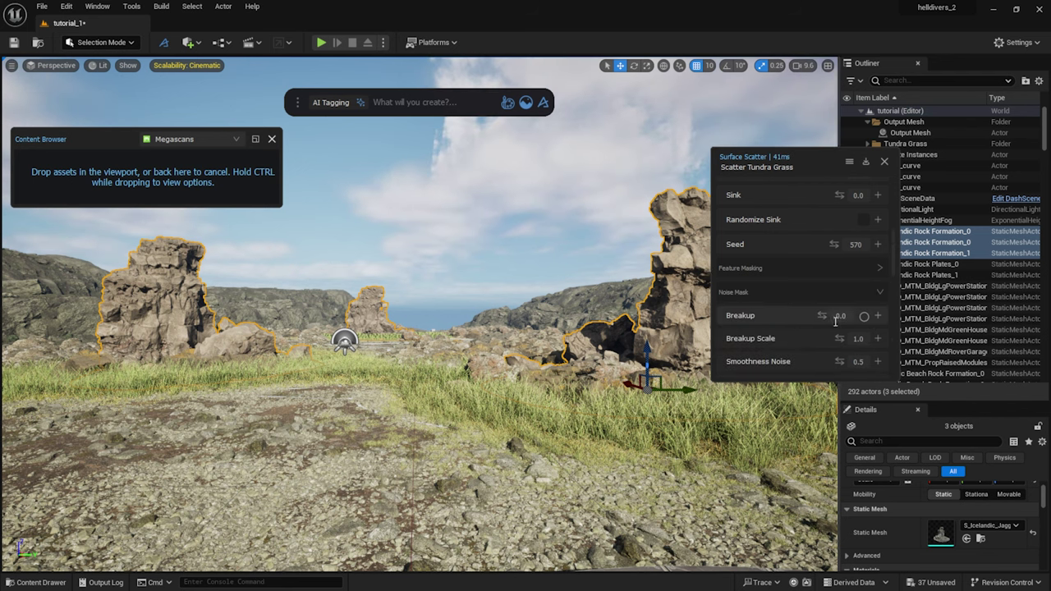
left_click_drag(822, 315, 857, 338)
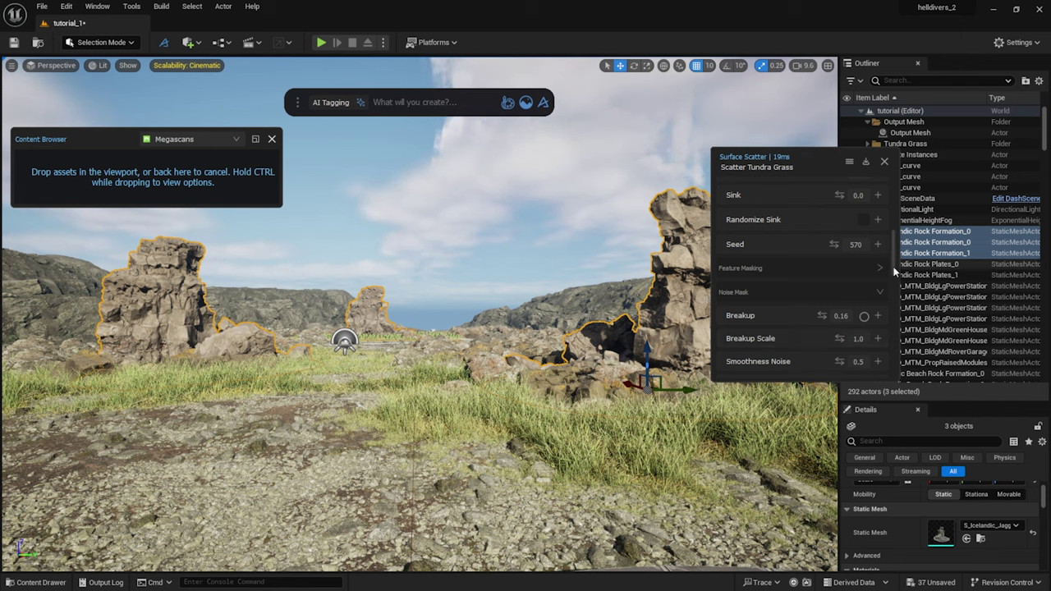
scroll(821, 312, "down", 8)
left_click(841, 304)
type("800.0")
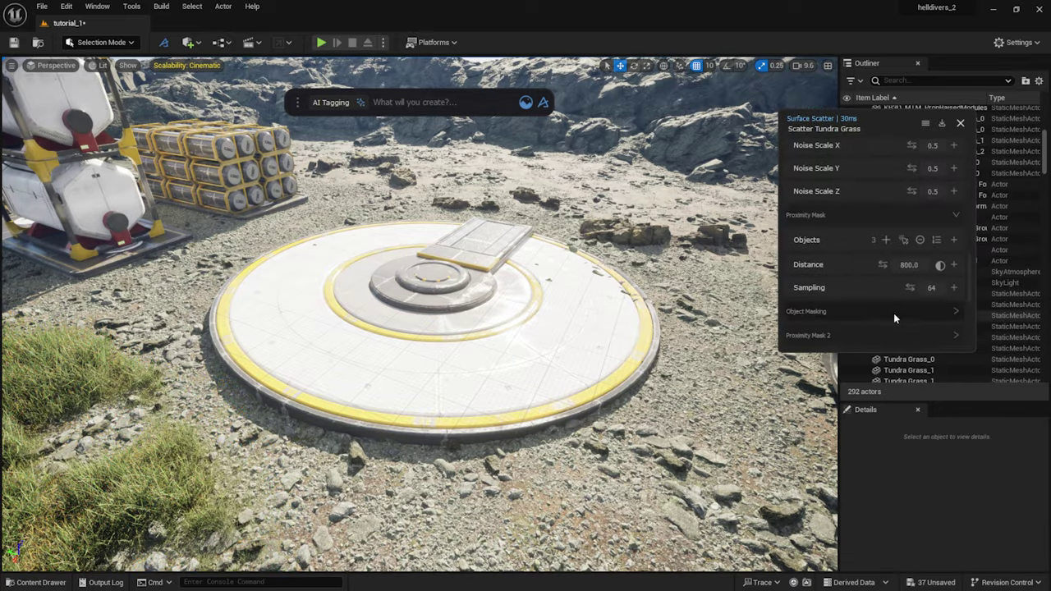
Add the round sorting platform to the grass scatter's Proximity Mask 2 and set that mask's Distance to 400.
scroll(893, 313, "down", 3)
left_click(537, 331)
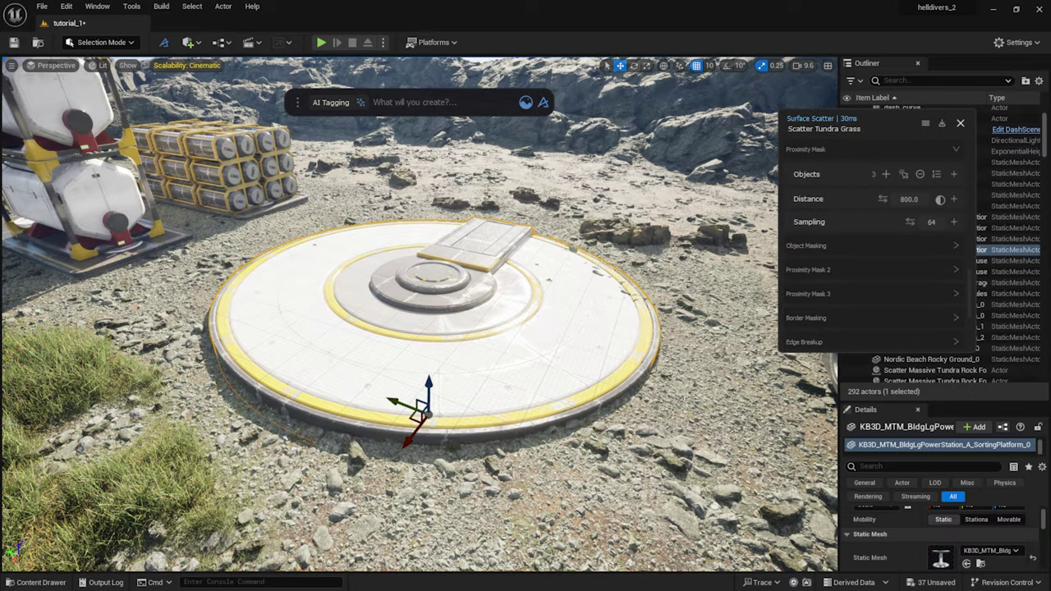
left_click(944, 270)
type("300")
key("Return")
right_click_drag(698, 353, 673, 345)
left_click(919, 320)
type("400")
key("Return")
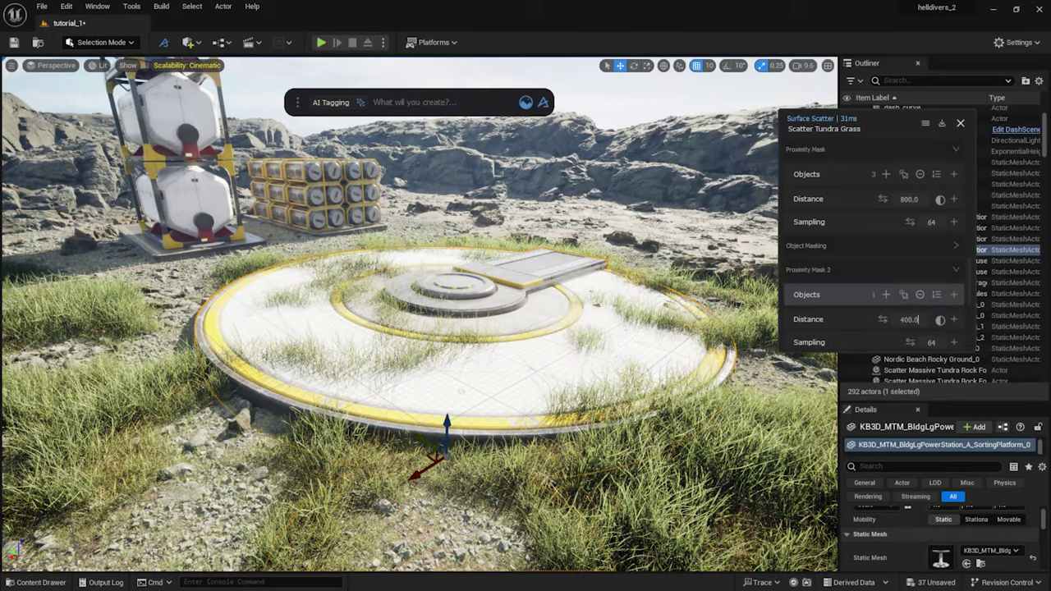
Select the two storage structures beside the round platform as further objects for Proximity Mask 2.
right_click_drag(461, 392, 406, 394)
left_click(405, 315)
left_click(563, 284, "shift")
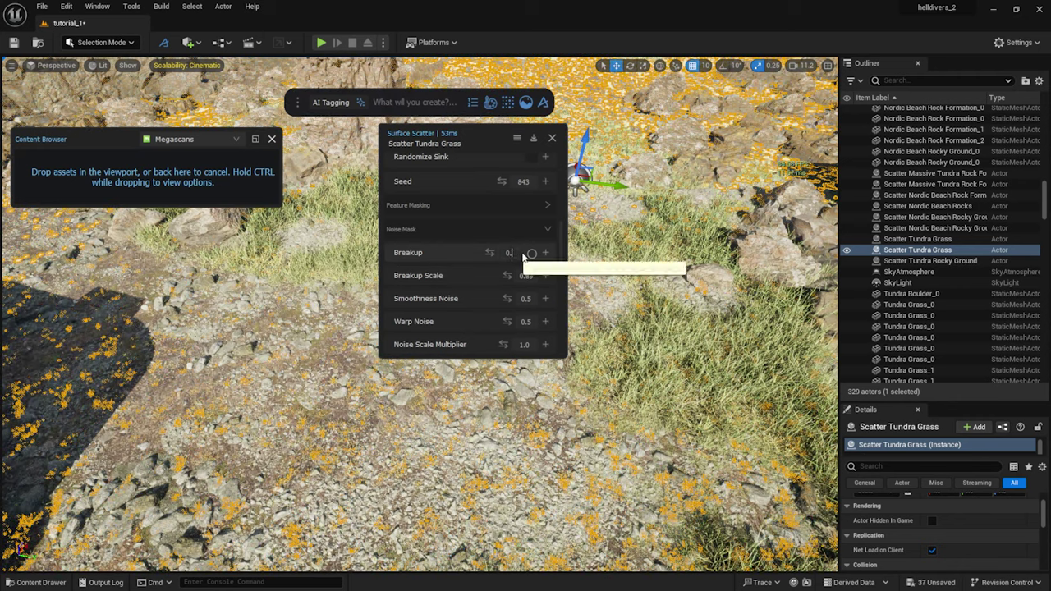
Set the selected second grass scatter's Noise Mask Breakup Scale to 0.1 and Breakup to 0.6.
left_click(526, 275)
type("1.0")
key("Return")
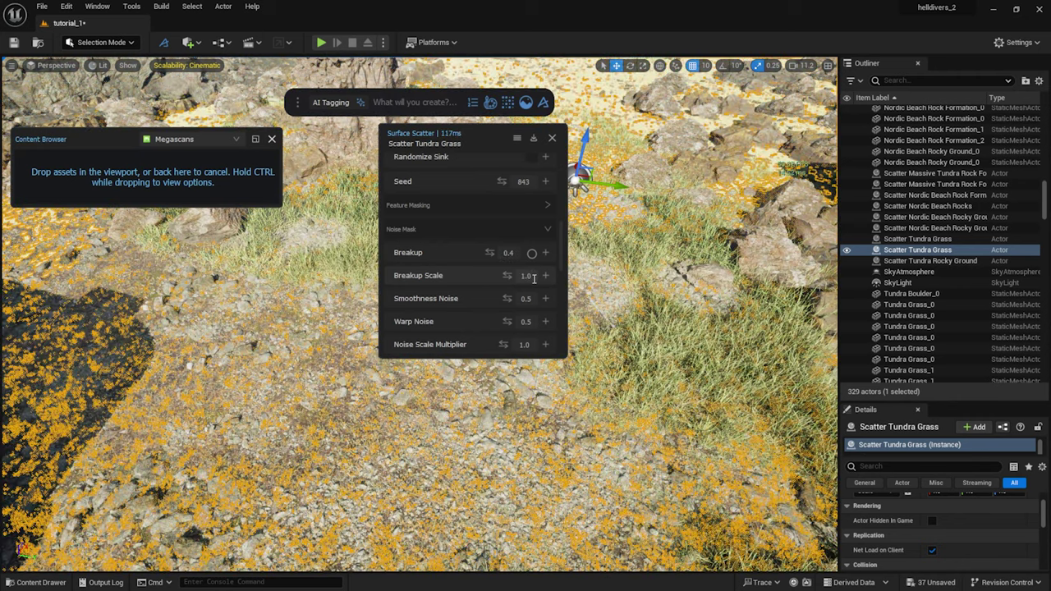
left_click(534, 279)
type("10")
key("Return")
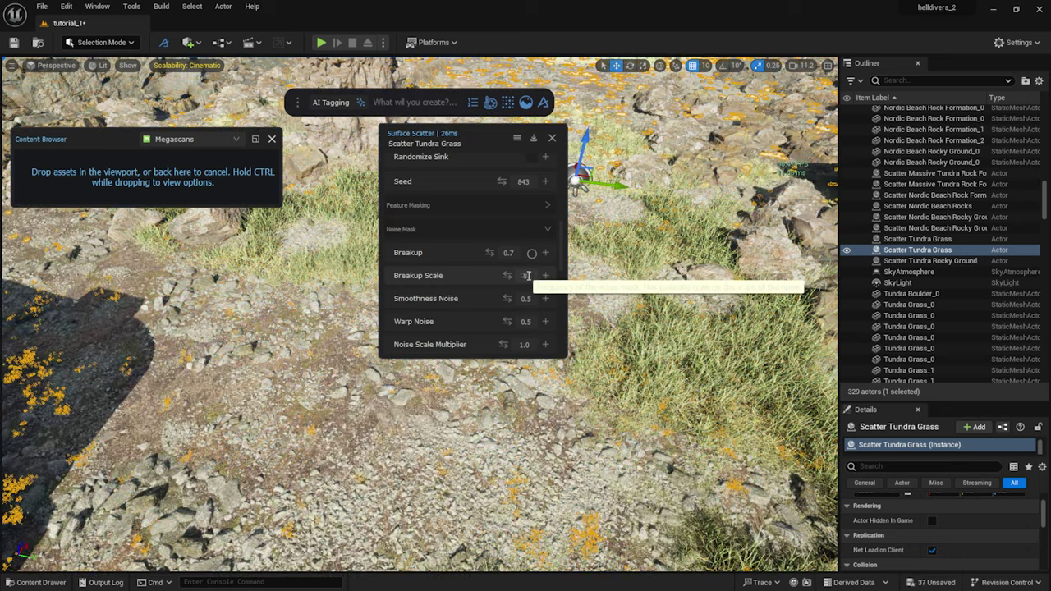
left_click(509, 253)
type("0.6")
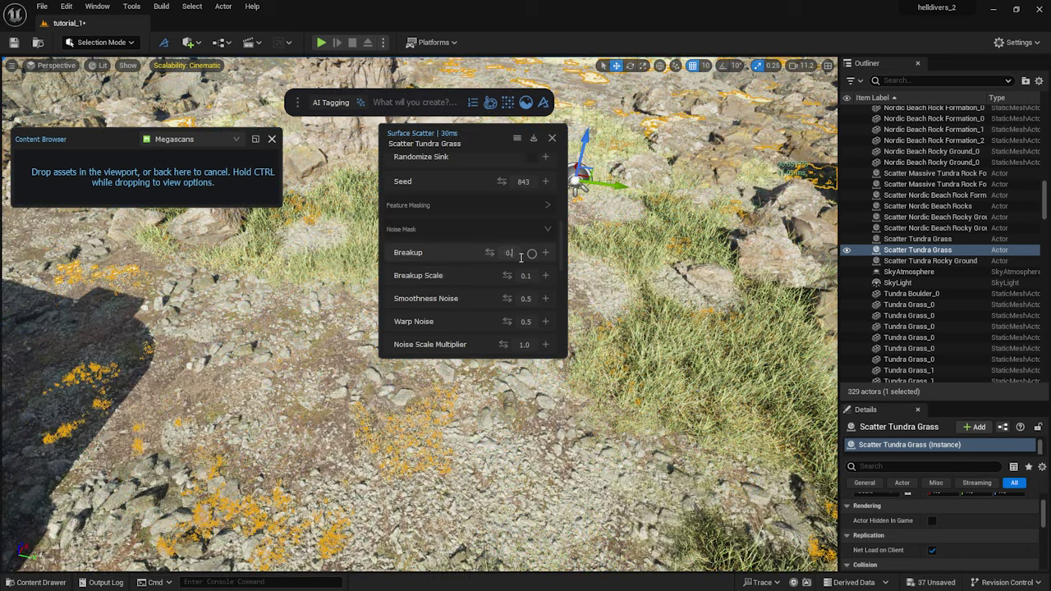
key("Return")
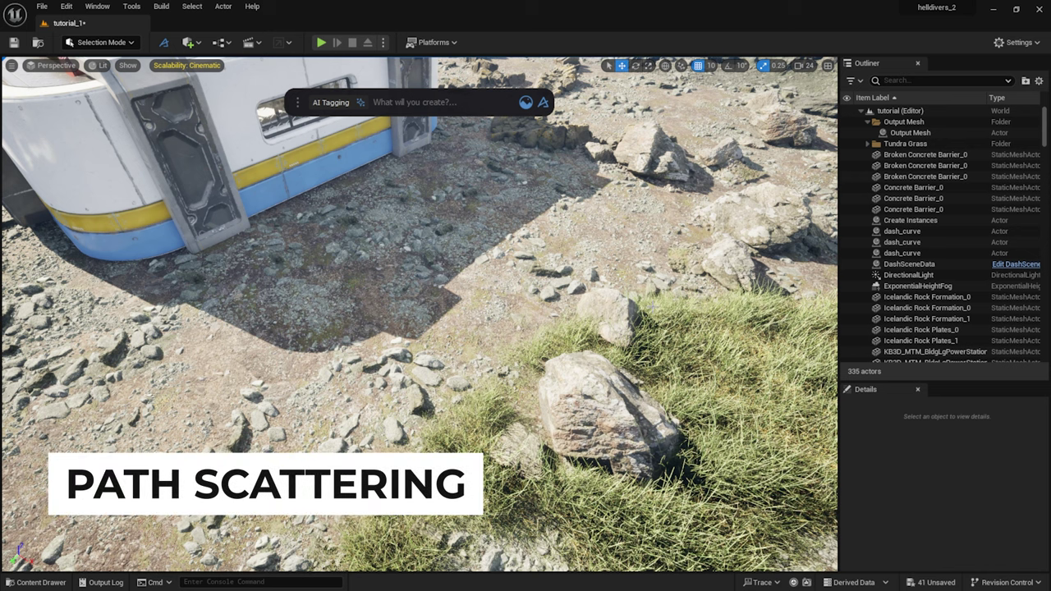
Draw a curve with Draw Curve across the rocky ground in front of the white module and reduce its number of points.
left_click(449, 103)
type("curve")
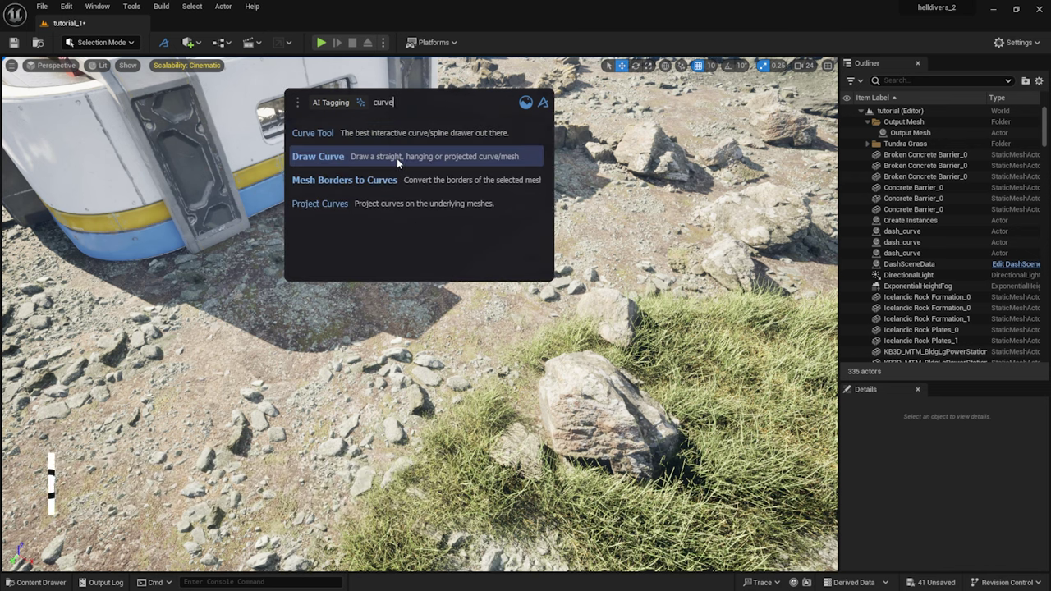
left_click(396, 158)
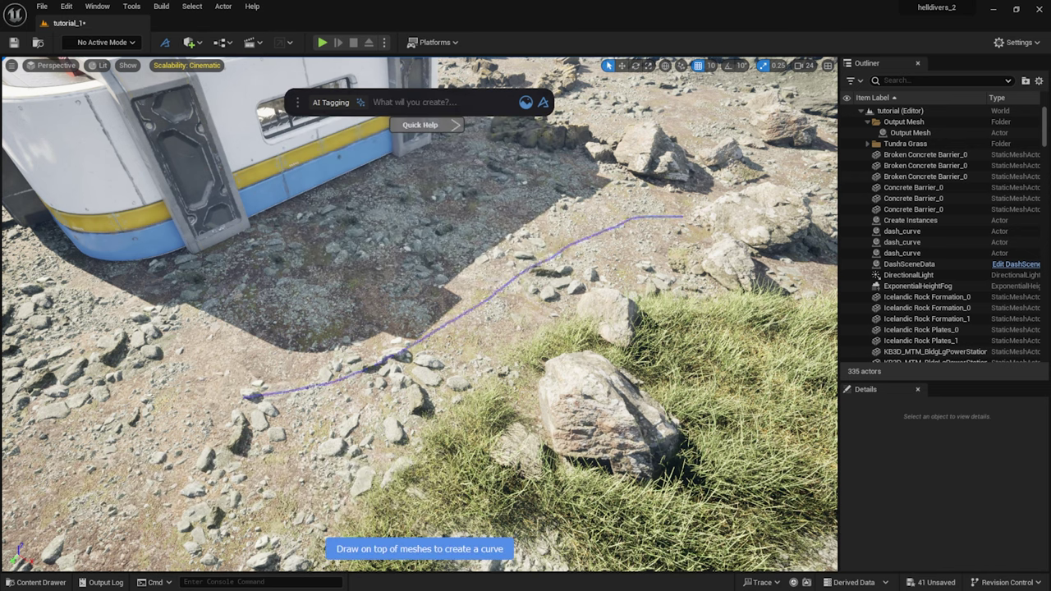
left_click_drag(246, 397, 683, 217)
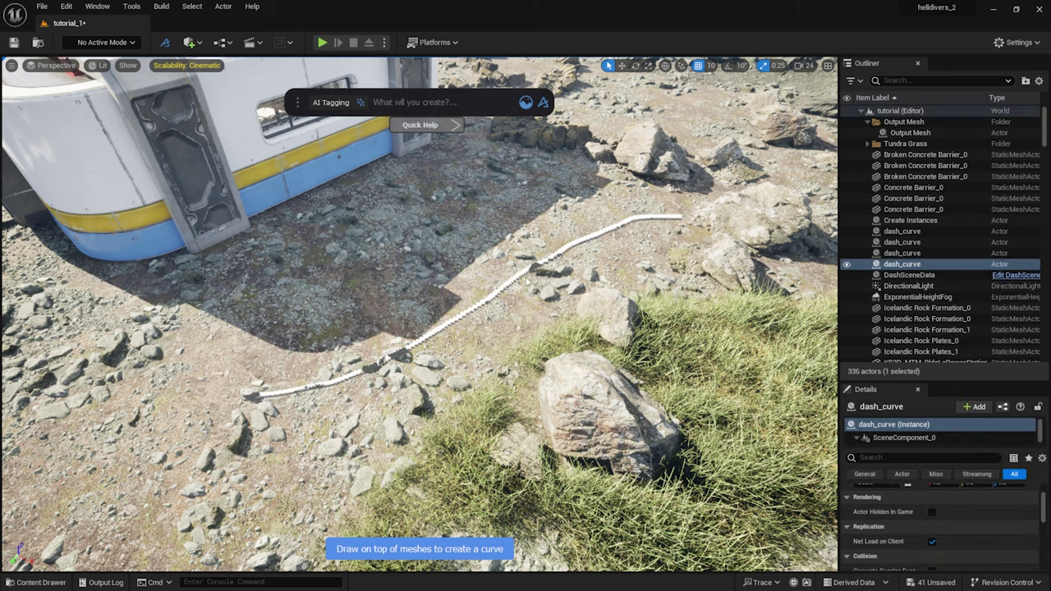
scroll(519, 284, "up", 2)
scroll(501, 288, "down", 10)
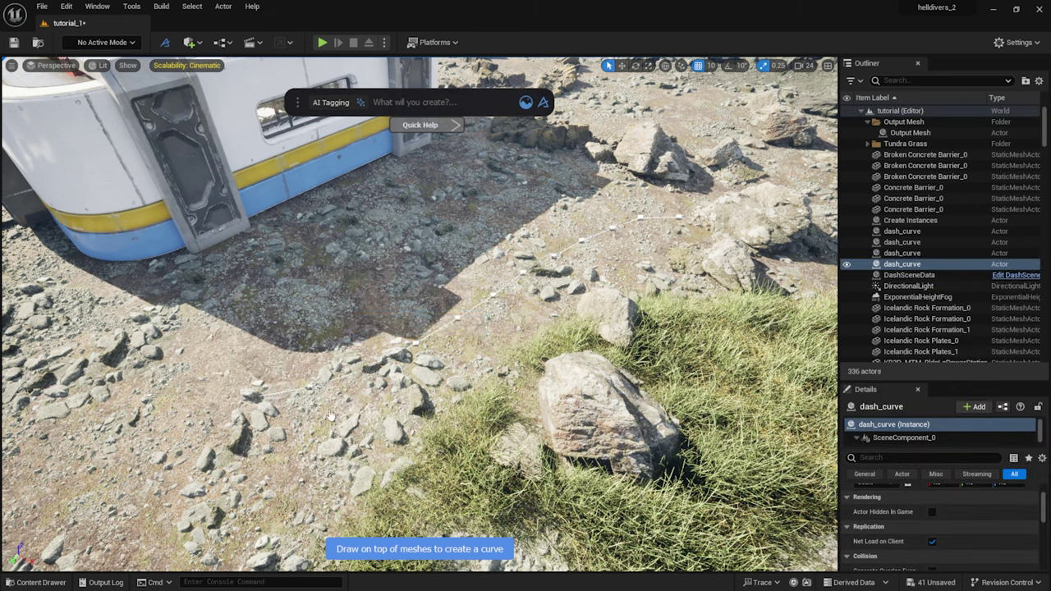
key("Escape")
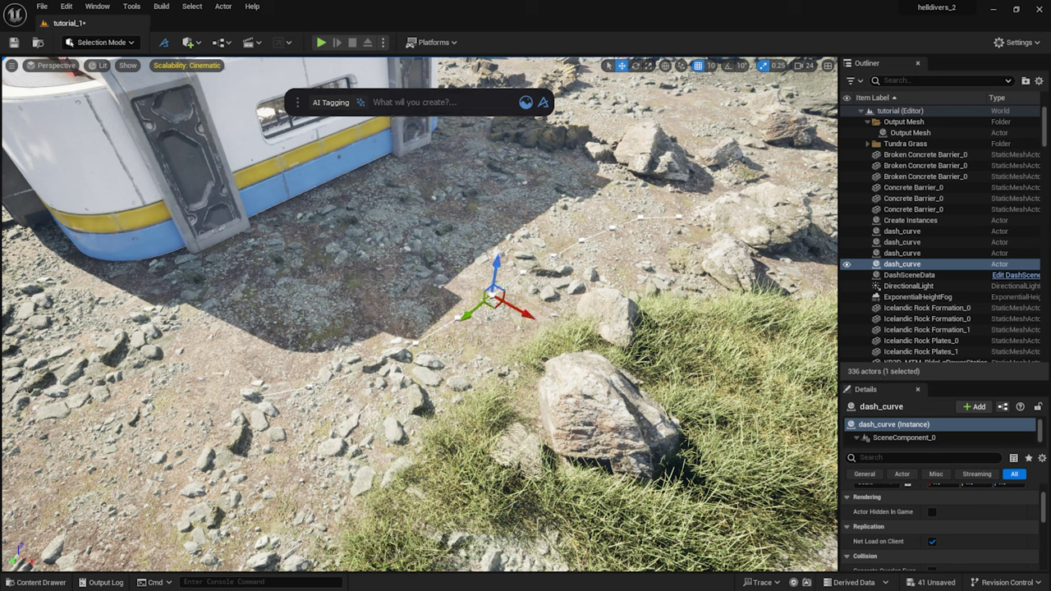
Path-scatter two Megascans concrete barrier assets along the new curve, set Spin to 7.0 and vary the Seed.
left_click(525, 102)
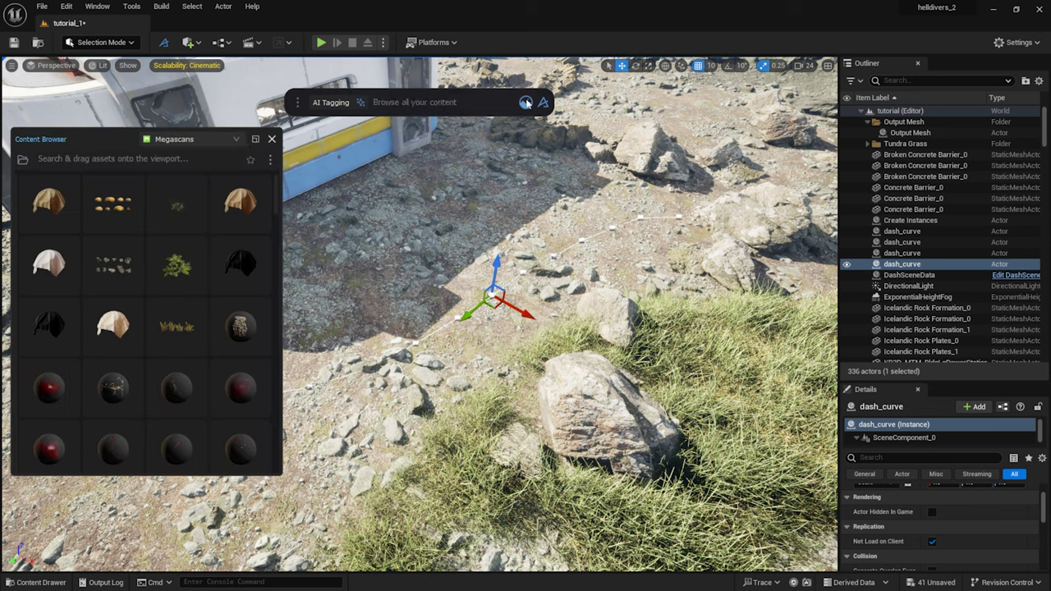
left_click(138, 158)
type("barrier")
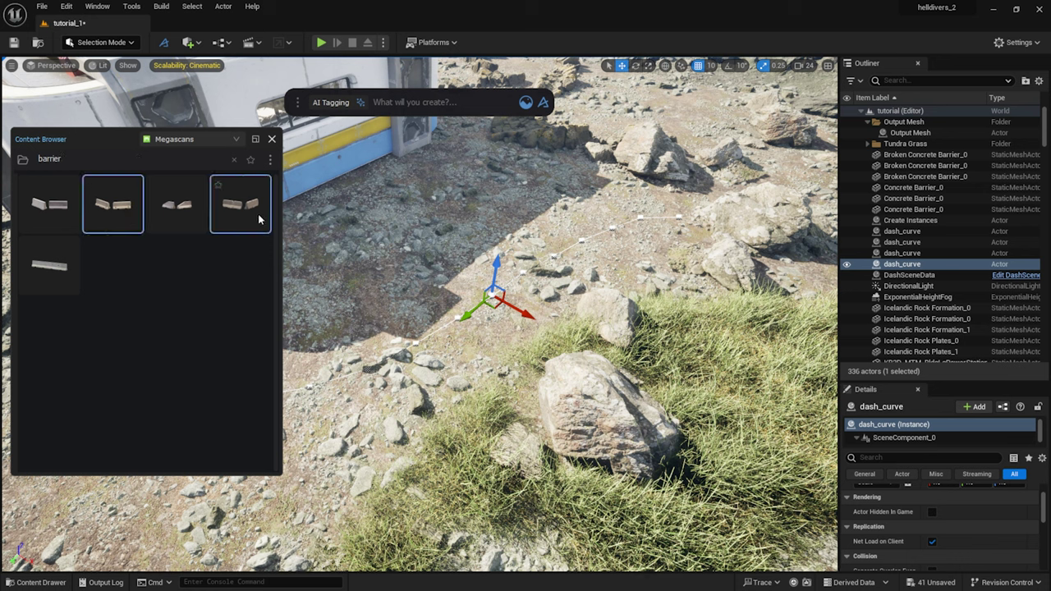
left_click_drag(261, 218, 456, 317)
left_click(490, 348)
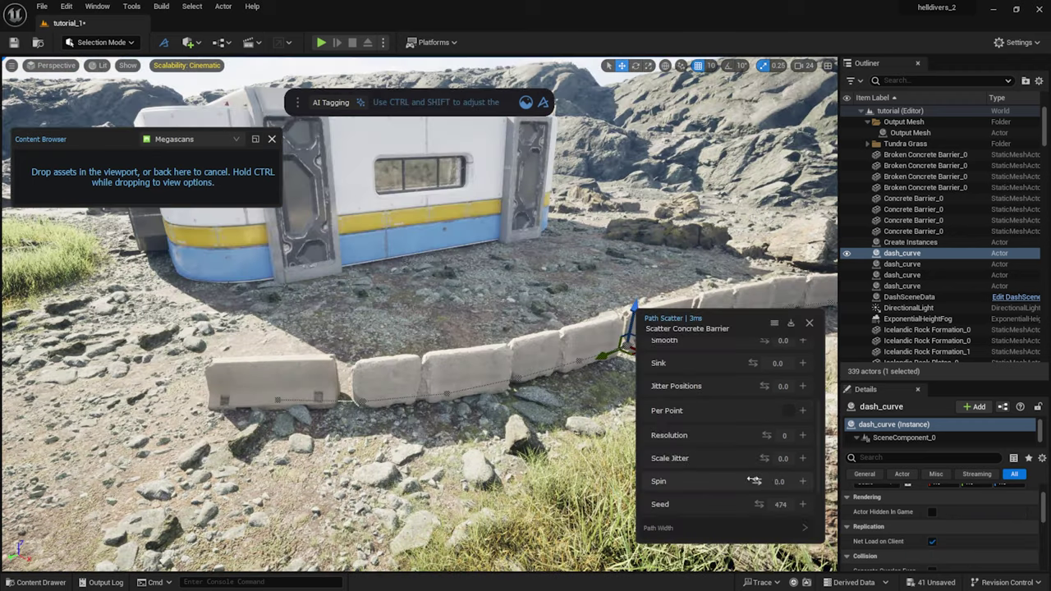
left_click_drag(754, 481, 772, 481)
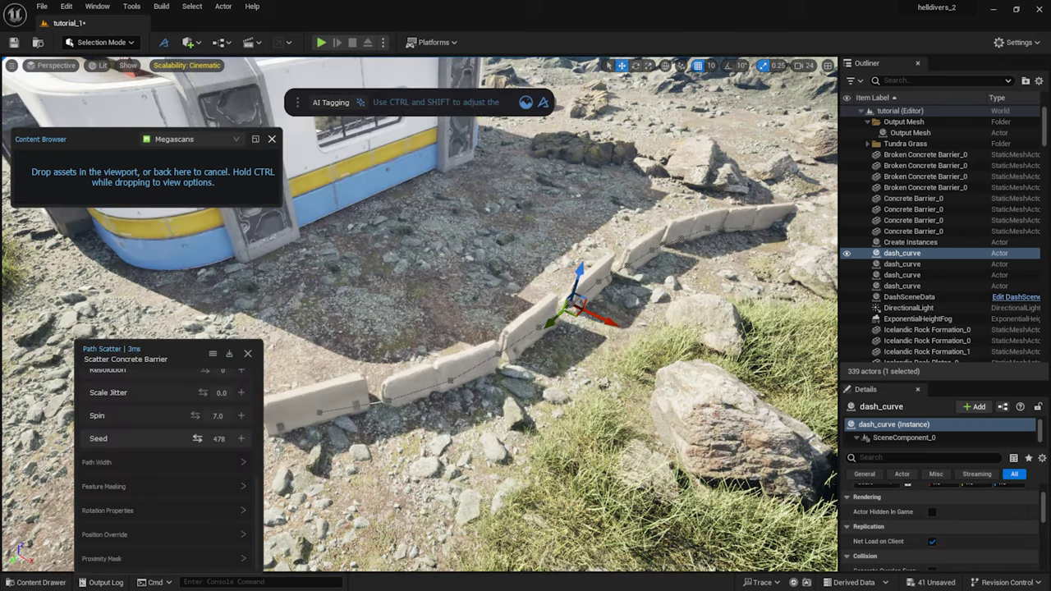
left_click_drag(197, 438, 216, 438)
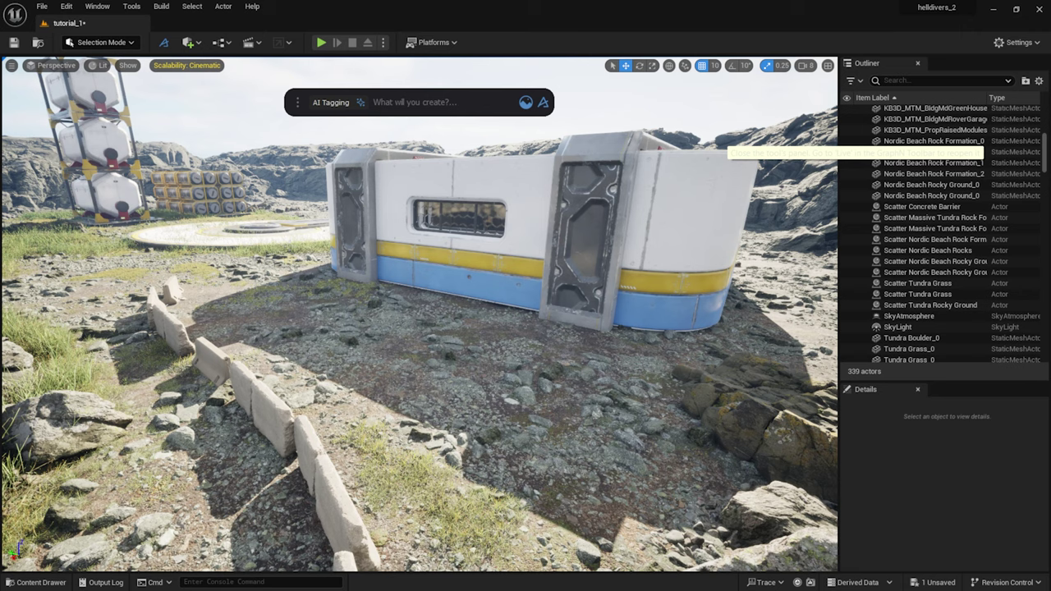
Add the white raised module building to Proximity Mask 2 of the first Tundra Grass scatter.
left_click(917, 283)
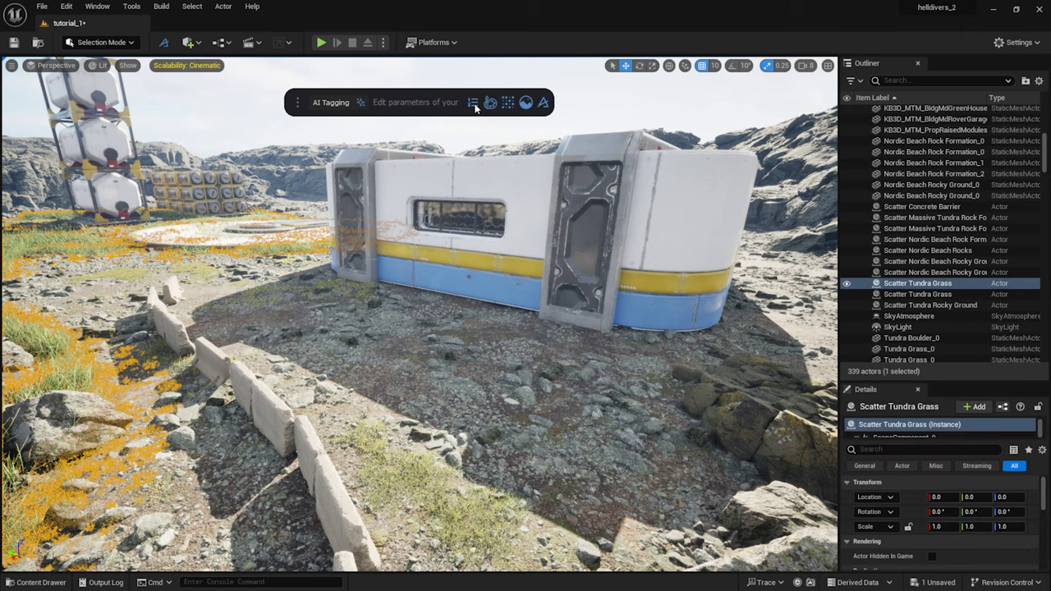
left_click(476, 108)
left_click(609, 277)
left_click(458, 251)
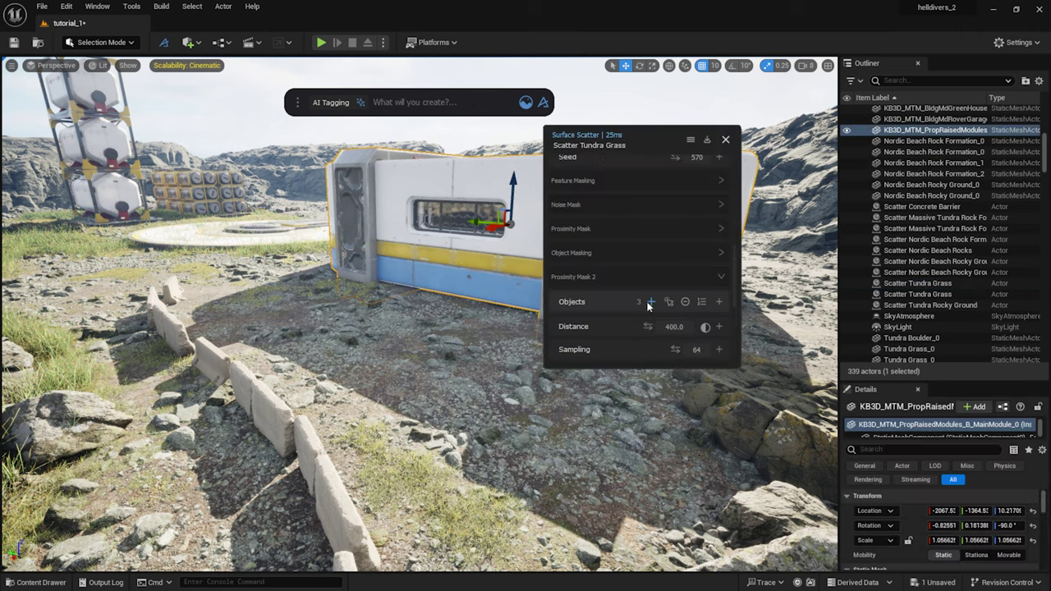
left_click(651, 302)
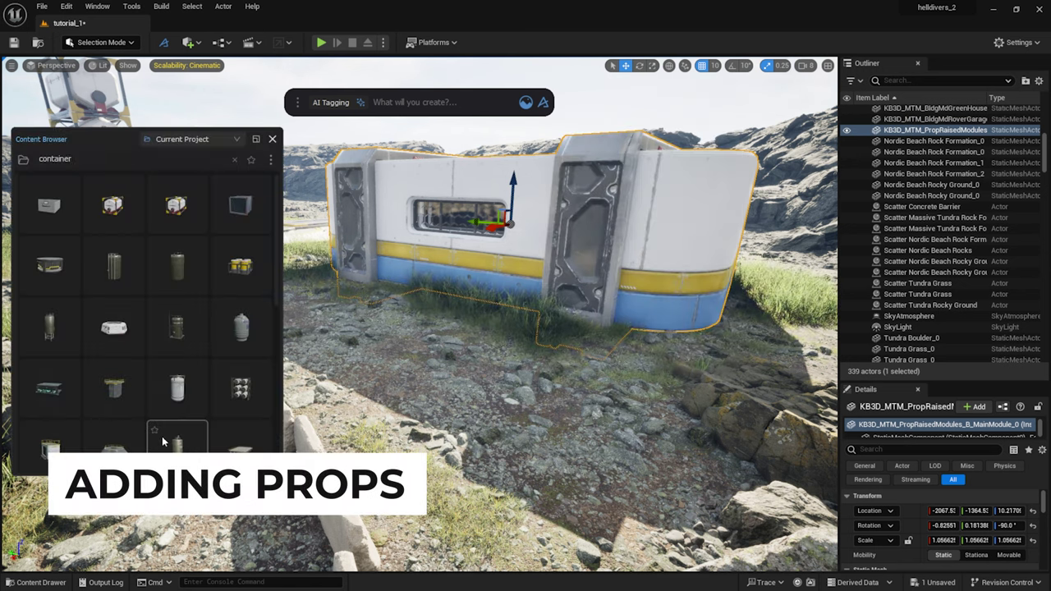
Place chemical containers and a water tank from the project content around the module, scaling down the red-lidded drum and rotating its copy by the barriers.
left_click_drag(163, 441, 168, 431)
left_click_drag(474, 315, 471, 318)
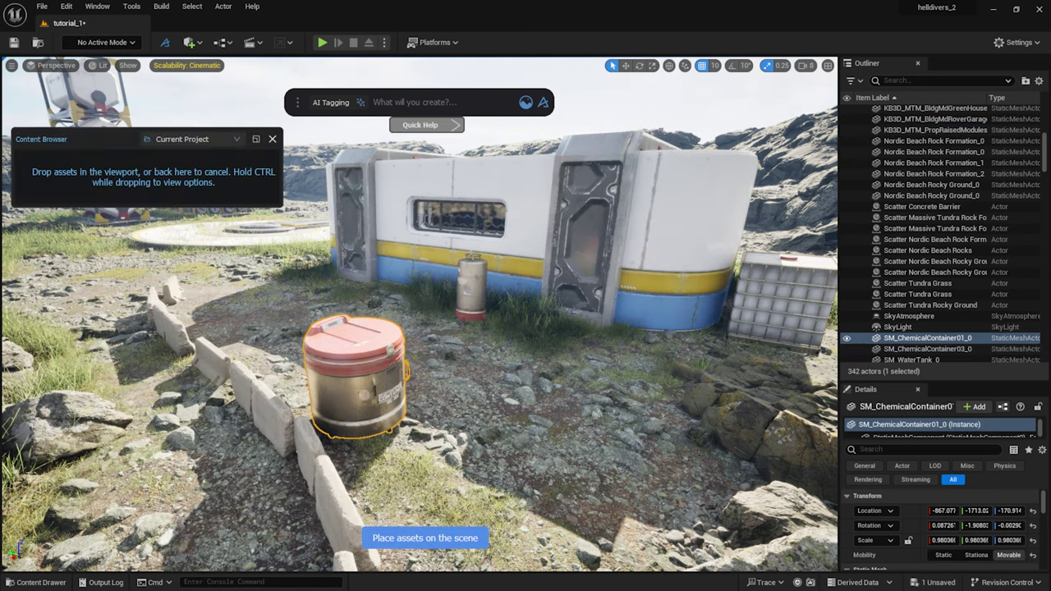
scroll(358, 420, "down", 5)
left_click_drag(355, 427, 357, 454)
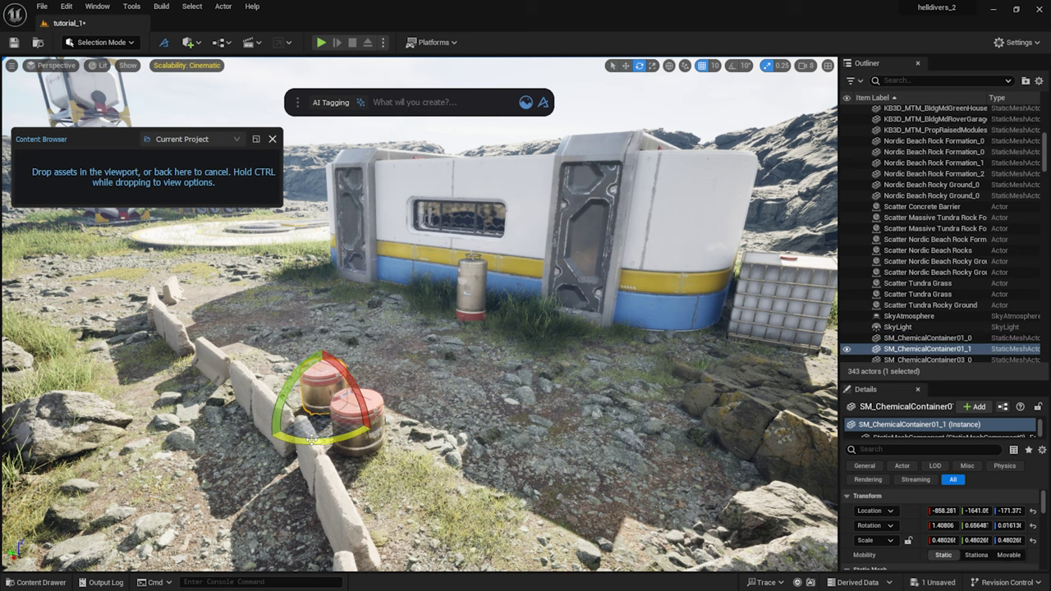
left_click_drag(311, 439, 274, 430)
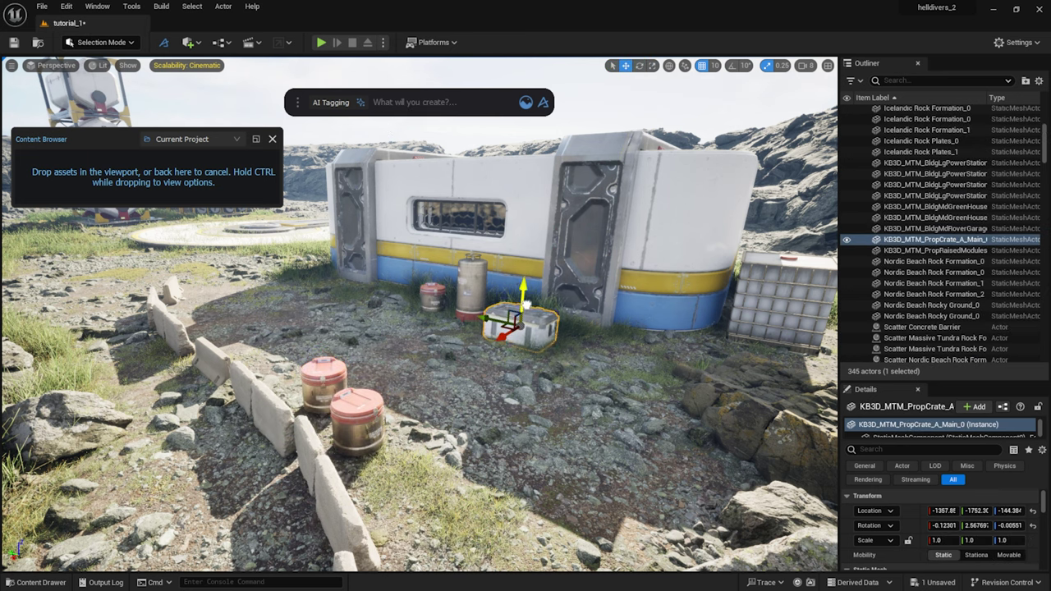
Raise the white prop crate in front of the module slightly and rotate it around its vertical axis.
left_click_drag(529, 305, 527, 300)
key("e")
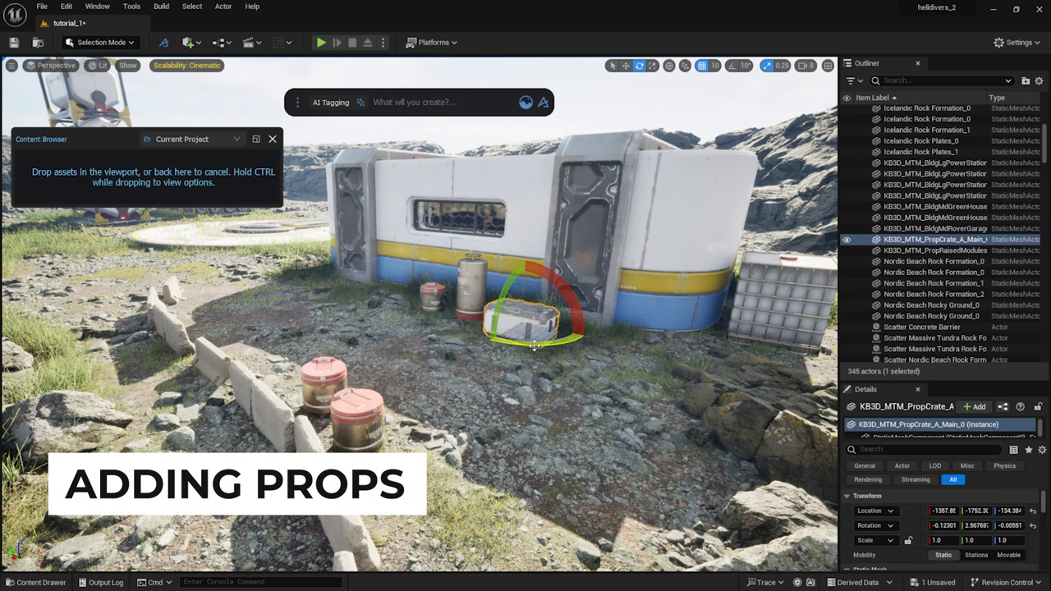
left_click_drag(509, 348, 474, 342)
key("w")
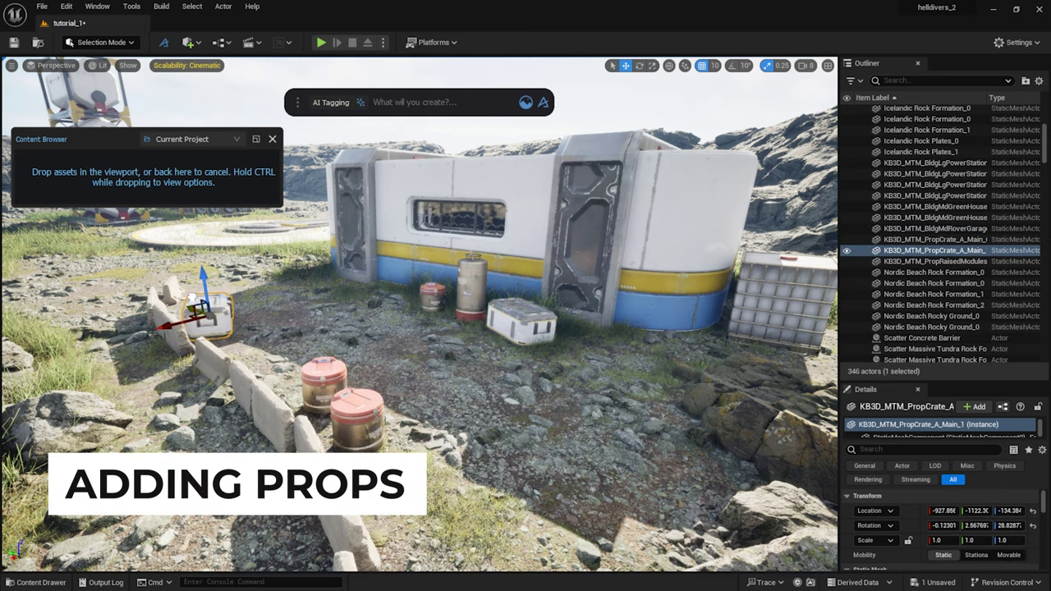
Position the second white prop crate beside the row of concrete barriers.
left_click_drag(171, 319, 246, 308)
key("e")
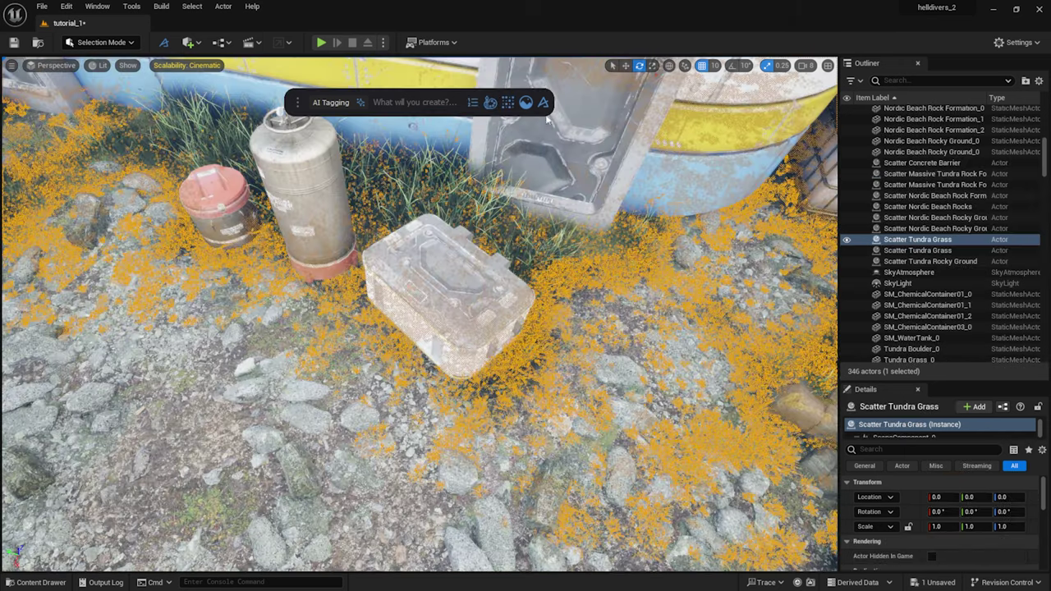
Add the white prop crate to a Proximity Mask 3 of the Tundra Grass scatter with Distance 6.0 and nudge the crate.
left_click(474, 104)
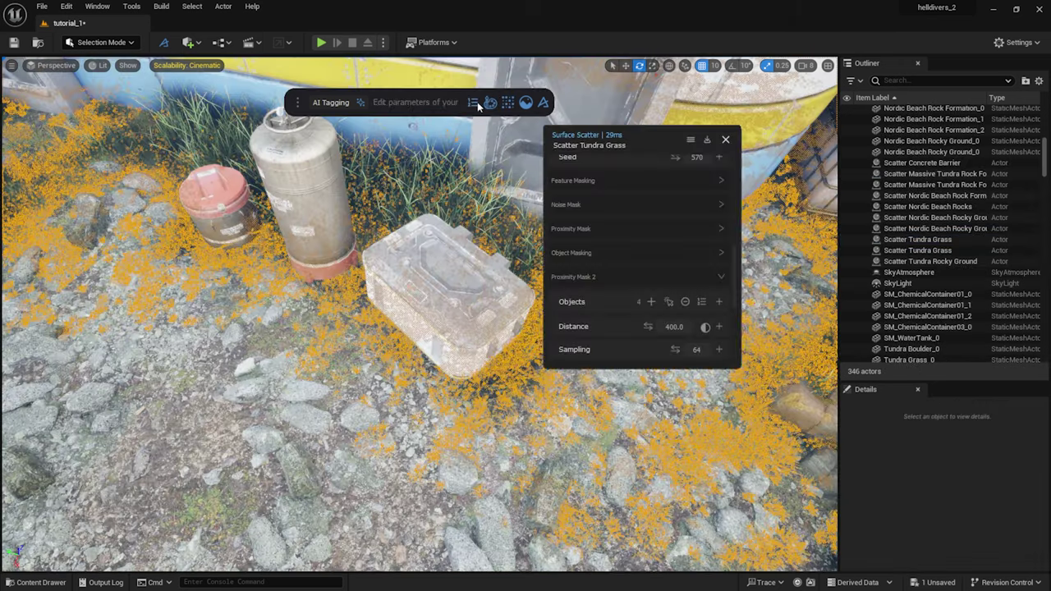
scroll(625, 258, "down", 5)
left_click(610, 210)
left_click(492, 238)
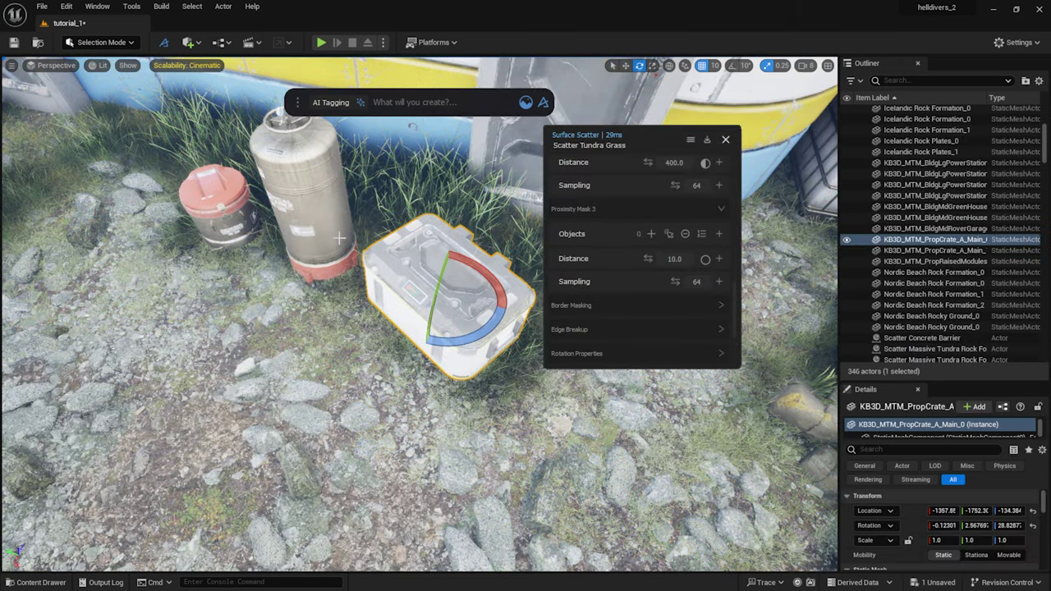
left_click(651, 234)
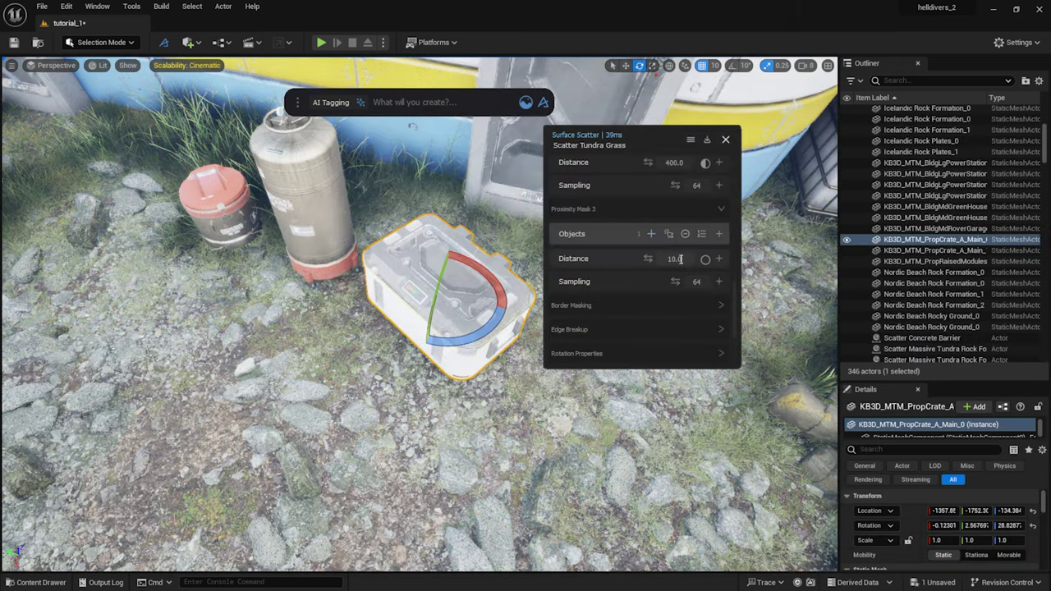
key("Return")
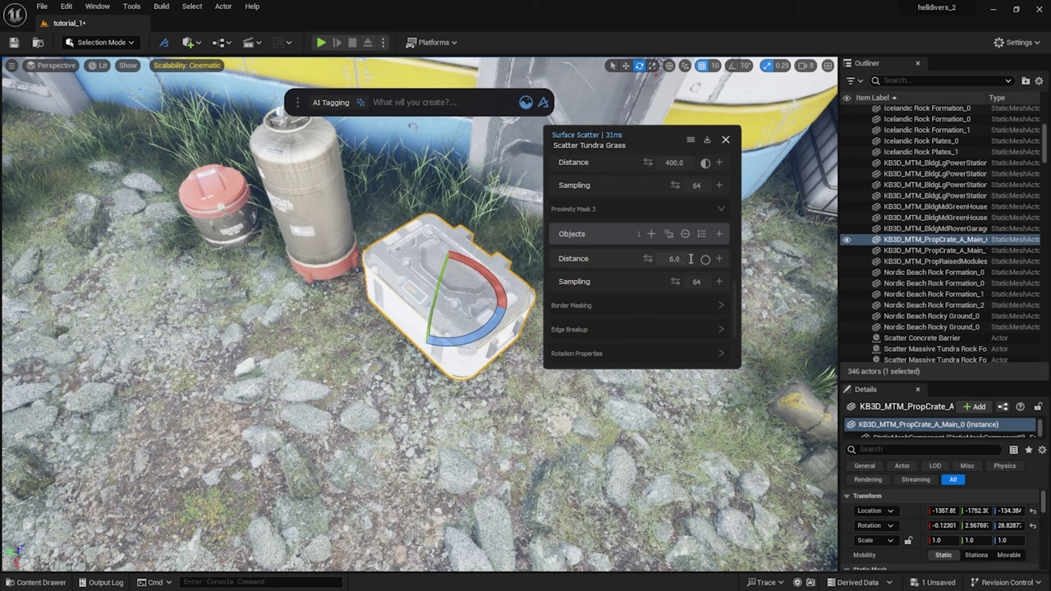
left_click(725, 141)
key("w")
left_click_drag(432, 322, 454, 306)
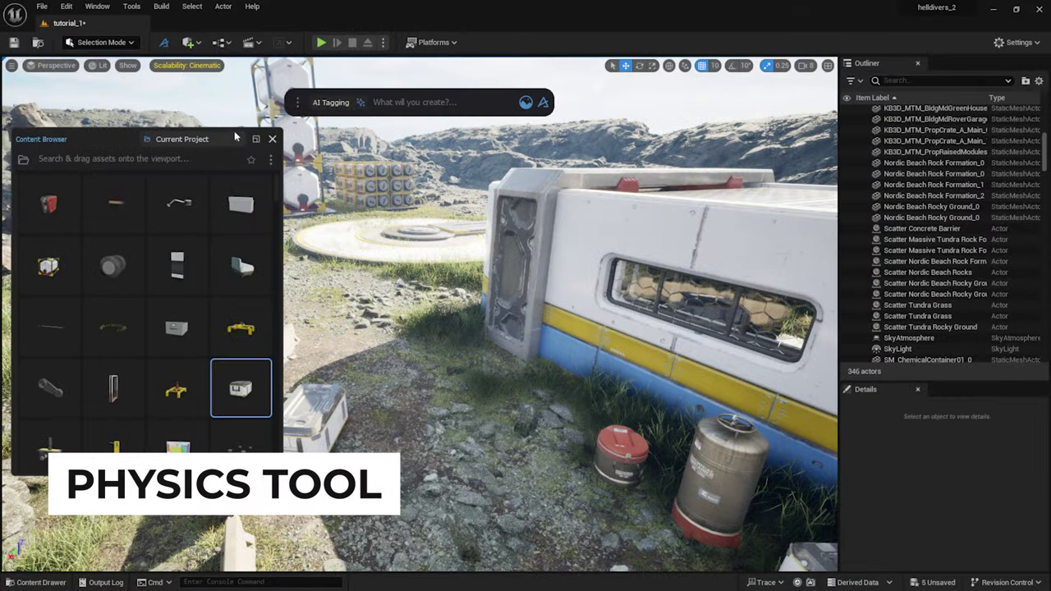
Search Megascans for "container" and place the Rusty Jerrycan and Plastic Container on the ground beside the red-lidded drum.
left_click(187, 138)
left_click(187, 251)
left_click(78, 158)
type("container")
left_click(49, 203)
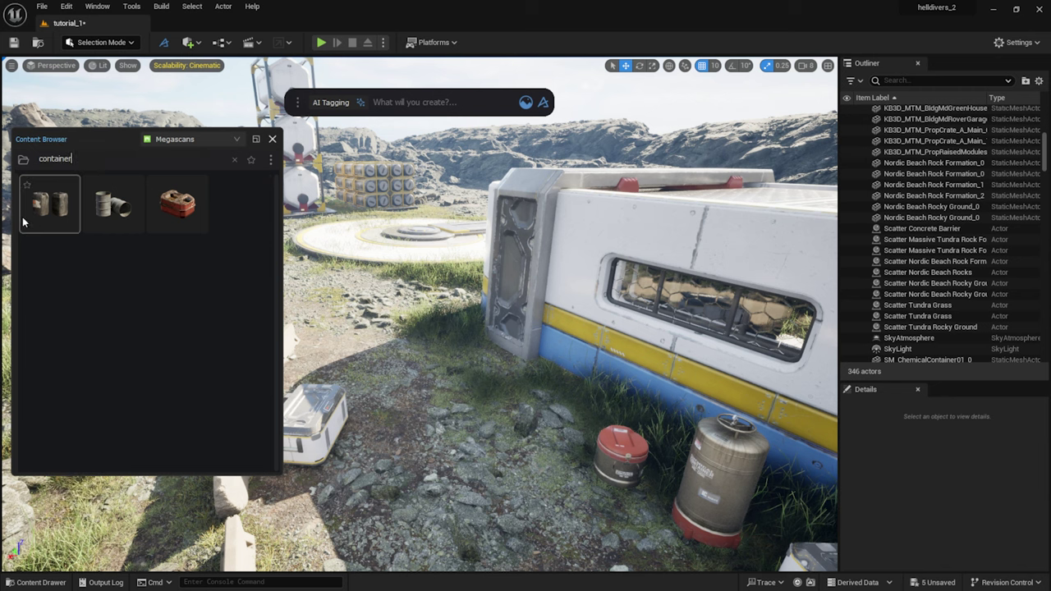
left_click(178, 215, "ctrl")
left_click_drag(188, 206, 539, 410)
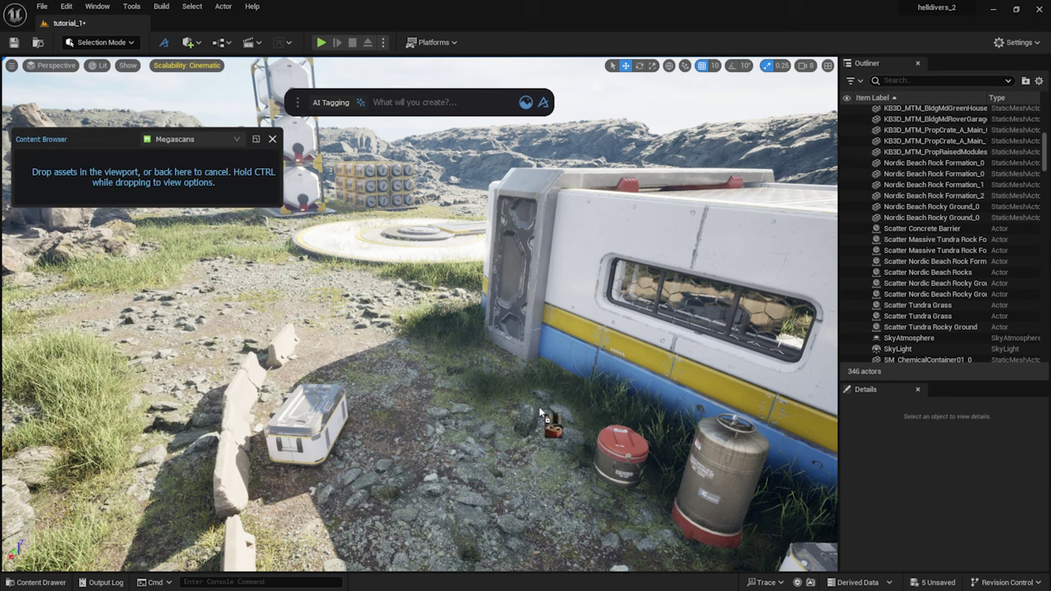
left_click_drag(534, 452, 534, 452)
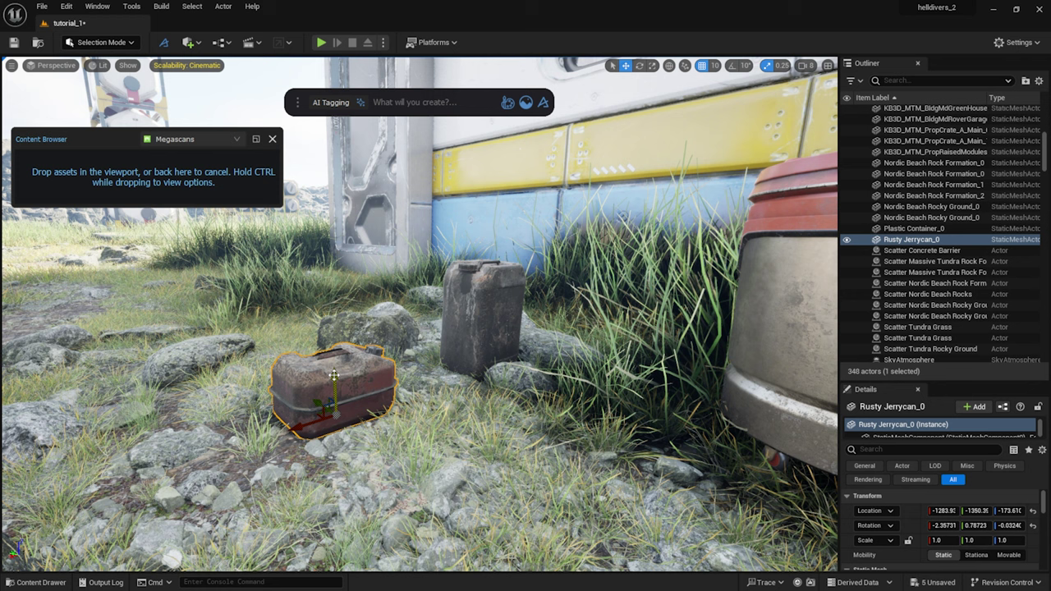
Raise the Rusty Jerrycan and the Plastic Container well above the ground in front of the module.
left_click_drag(350, 373, 350, 320)
left_click(466, 321)
left_click_drag(479, 326, 479, 284)
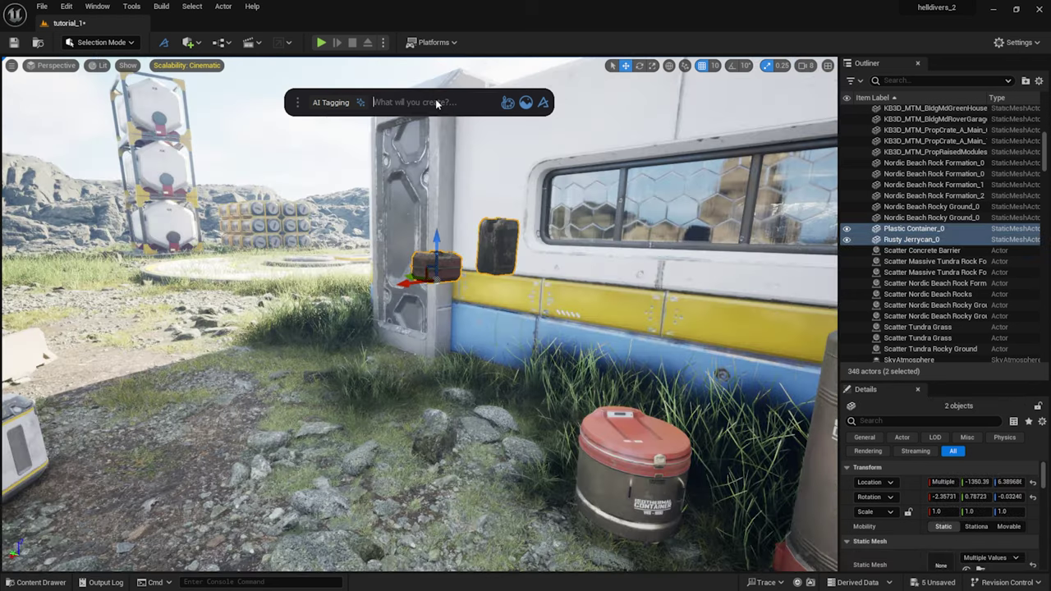
Open the Physics Tool, set the jerrycan and the plastic container dynamic and start the simulation.
left_click(435, 102)
type("physics")
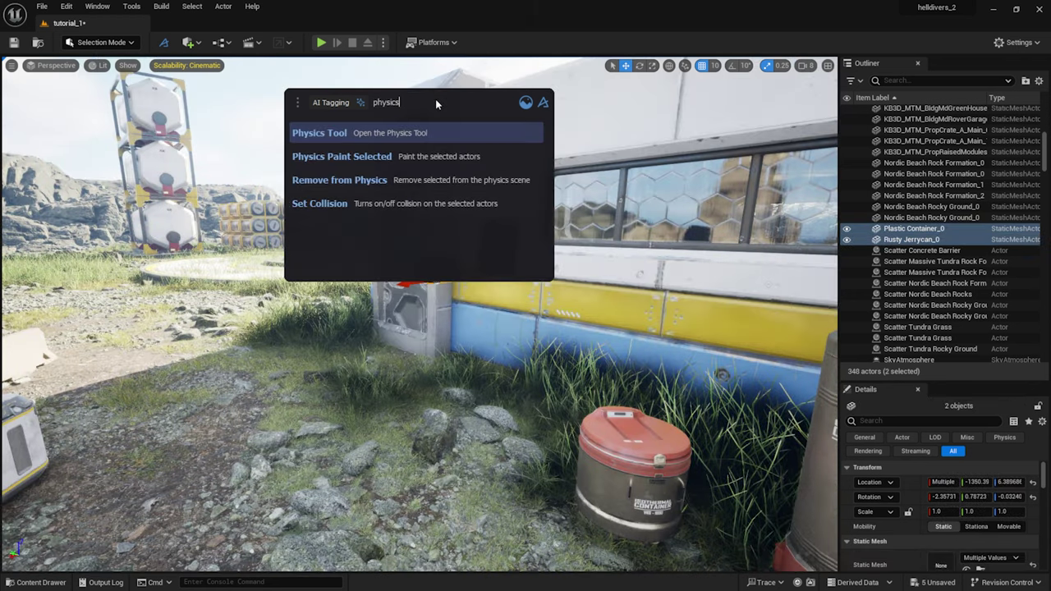
left_click(382, 133)
left_click_drag(309, 67, 207, 154)
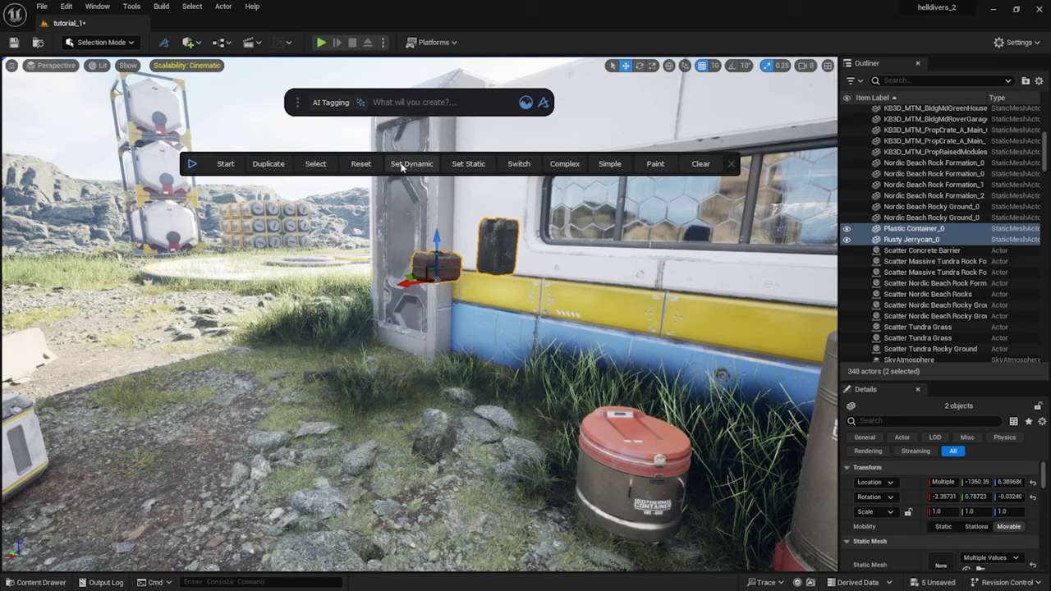
left_click(225, 164)
Duplicate the jerrycan and plastic container pair four times while the physics simulation runs.
left_click(269, 165)
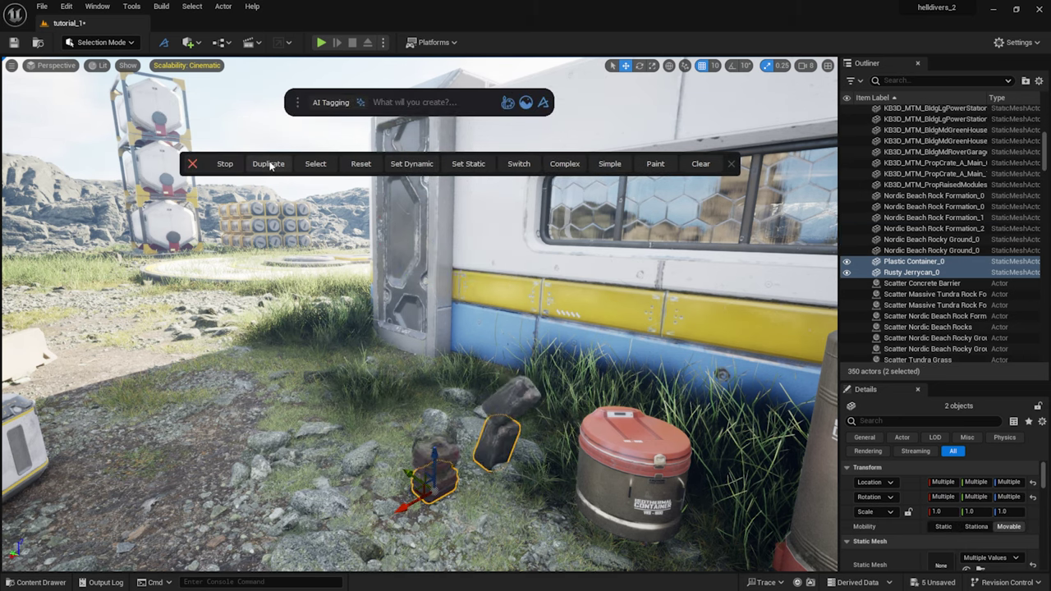
left_click(269, 164)
left_click(269, 164)
left_click(269, 165)
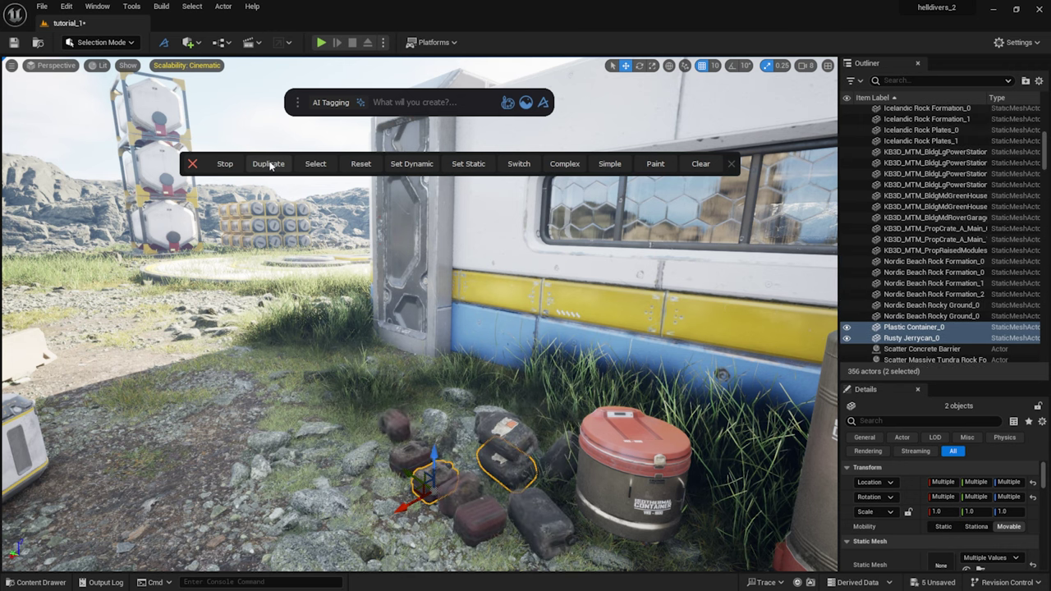
Push the fallen jerrycans and plastic containers into a looser pile within the running simulation and stop it.
left_click_drag(418, 498, 462, 475)
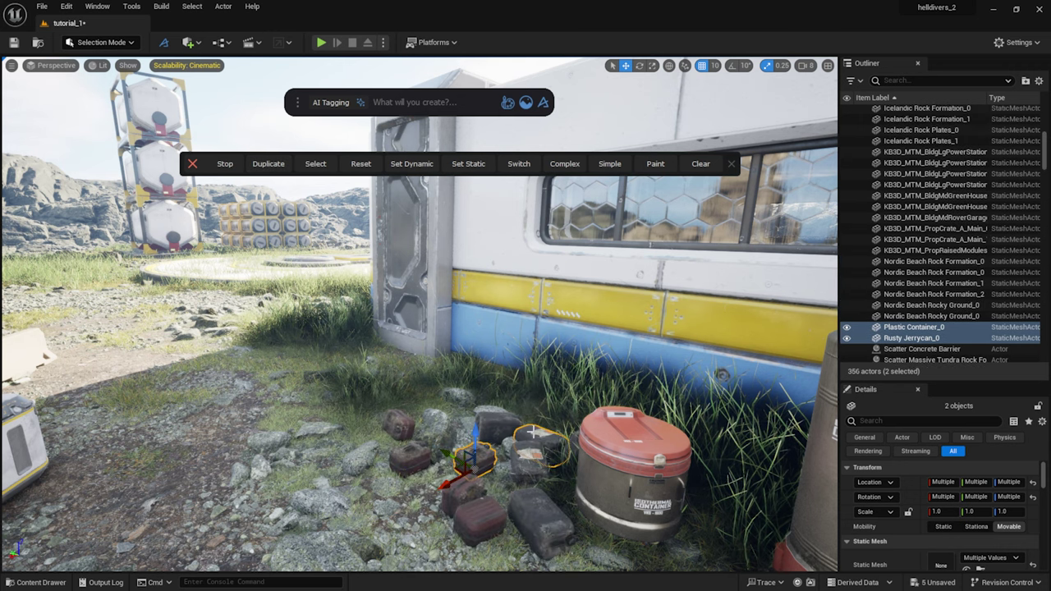
left_click(393, 427)
left_click(474, 497)
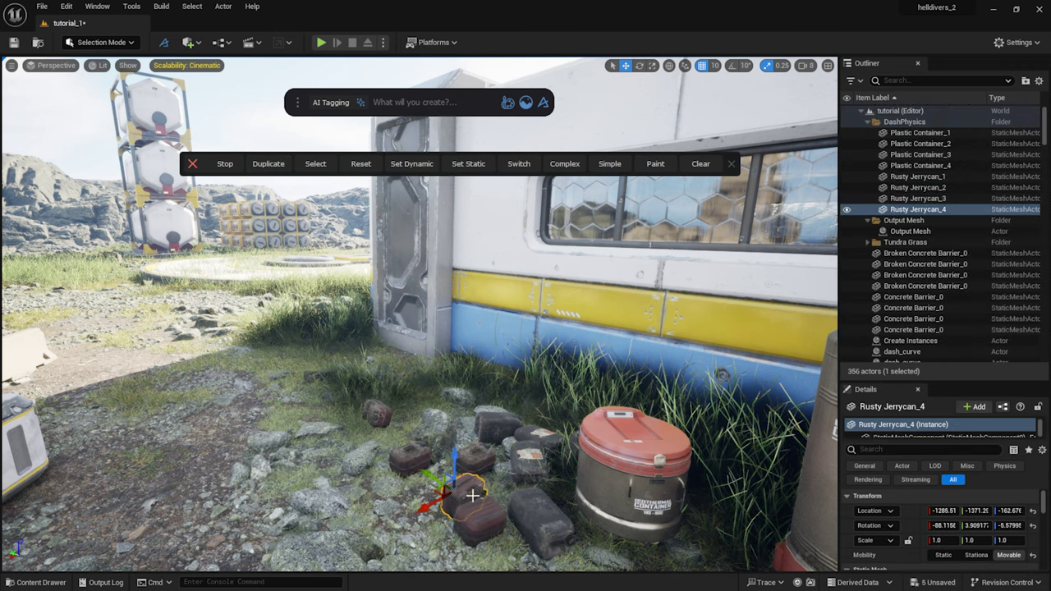
left_click(539, 432)
left_click(222, 165)
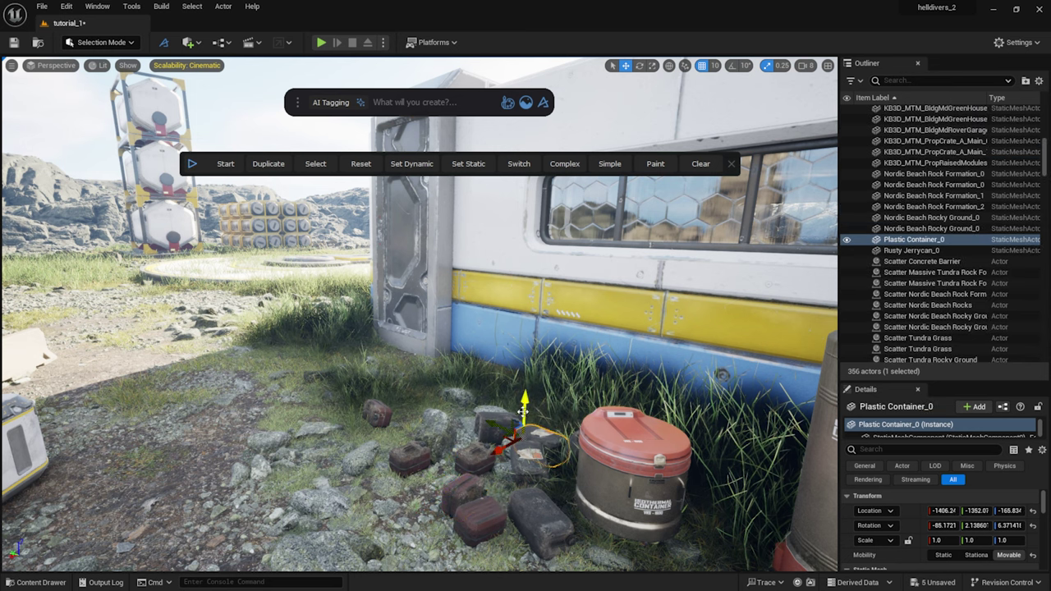
Copy a plastic container above the pile, duplicate it twice and run the simulation to drop the copies.
left_click_drag(523, 410, 405, 401, "alt")
left_click(270, 163)
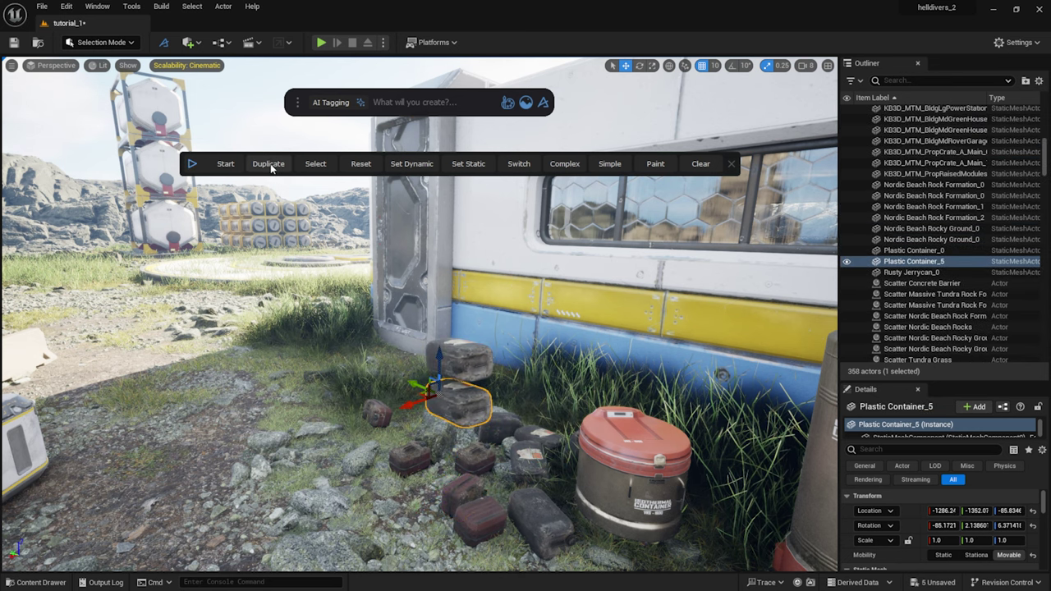
left_click(270, 163)
left_click(224, 165)
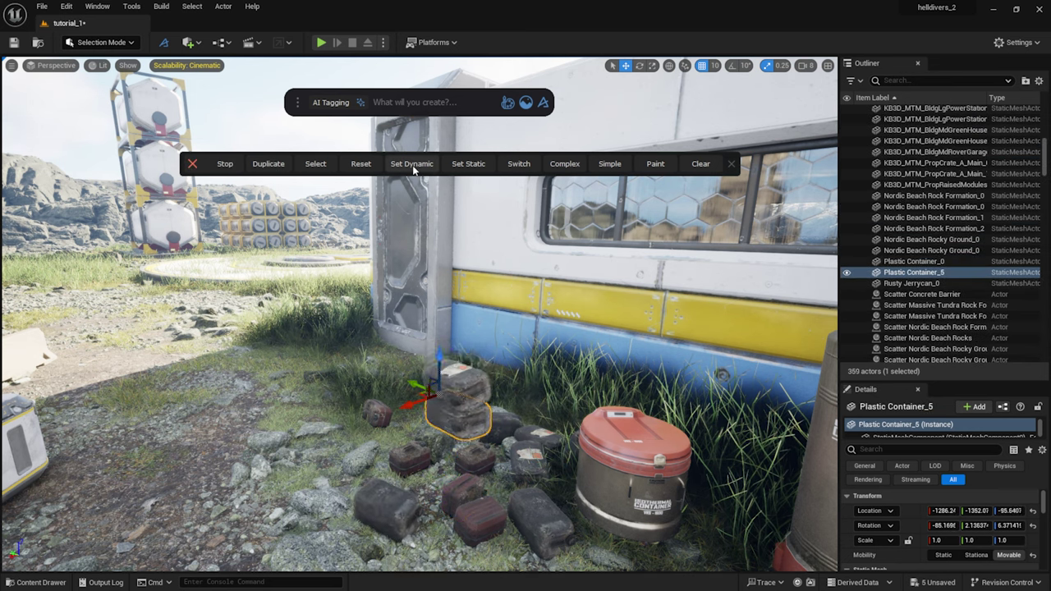
left_click(329, 478)
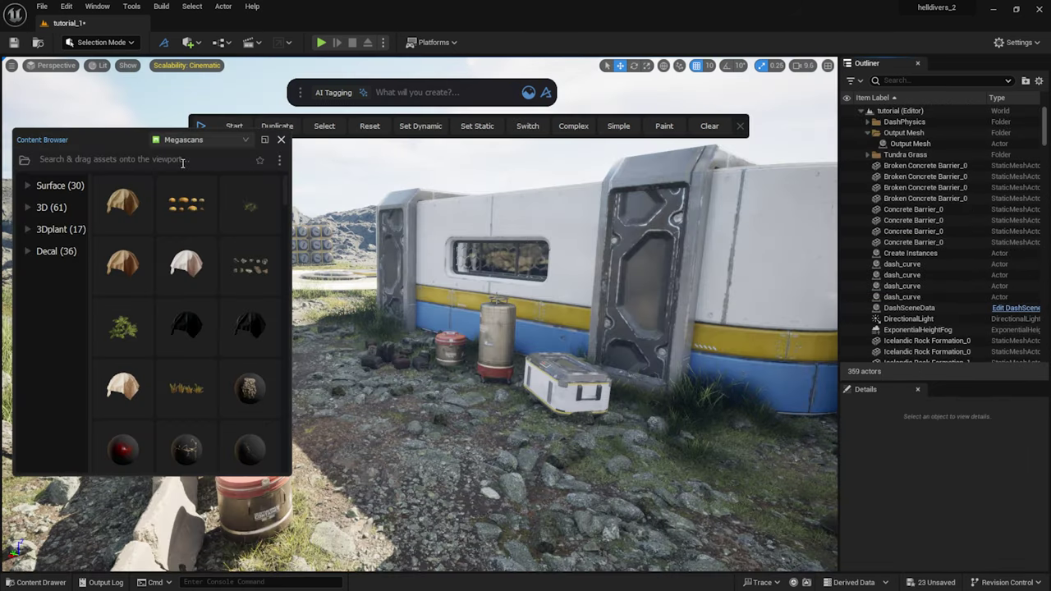
Search Megascans for "RUBBLE" and examine the asset details of the Concrete Rubble Pack.
type("RUBBLE")
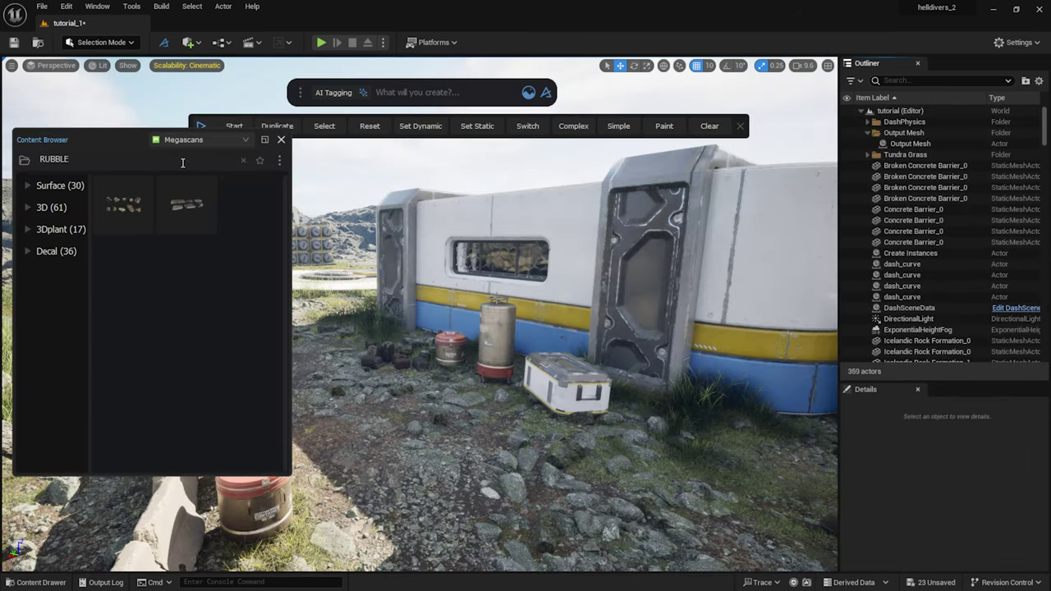
right_click(188, 201)
left_click(206, 207)
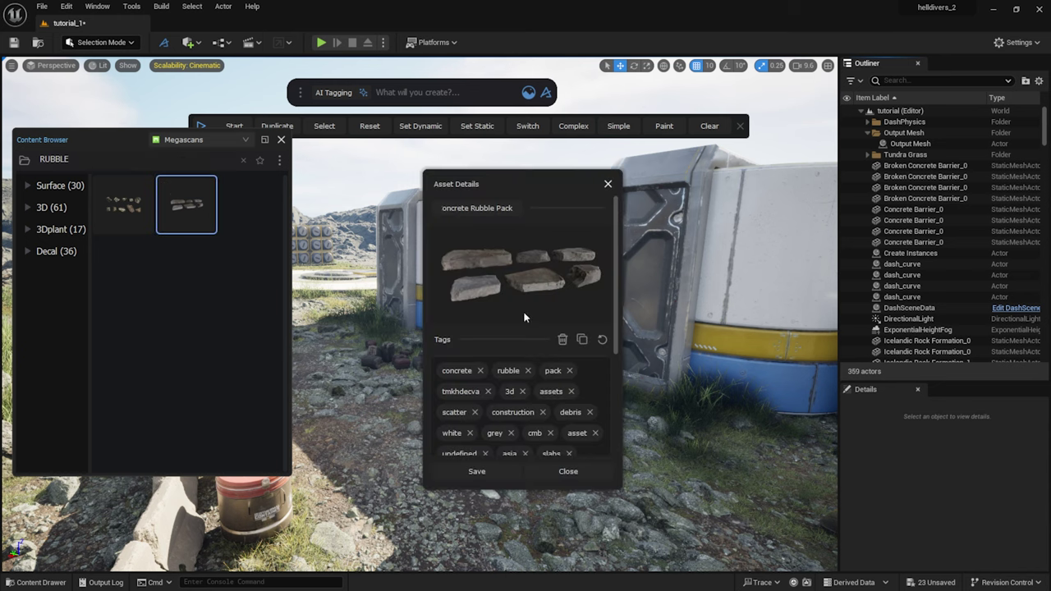
scroll(491, 411, "down", 1)
scroll(520, 436, "up", 1)
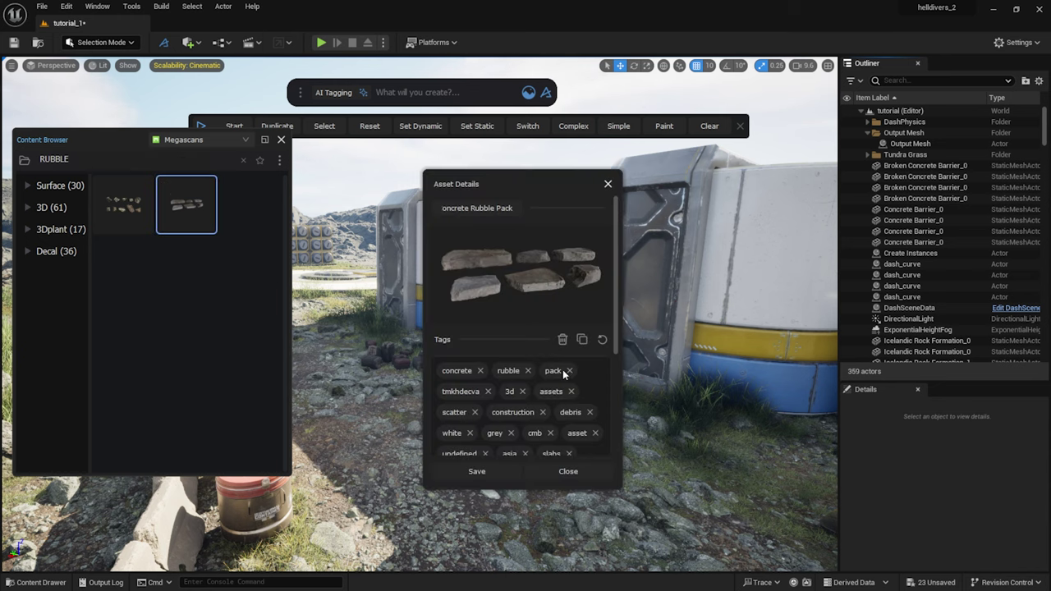
left_click(607, 184)
Place the Concrete Rubble Pack on the ground in front of the module and select all six of its pieces.
left_click_drag(191, 215, 493, 408)
left_click(527, 527)
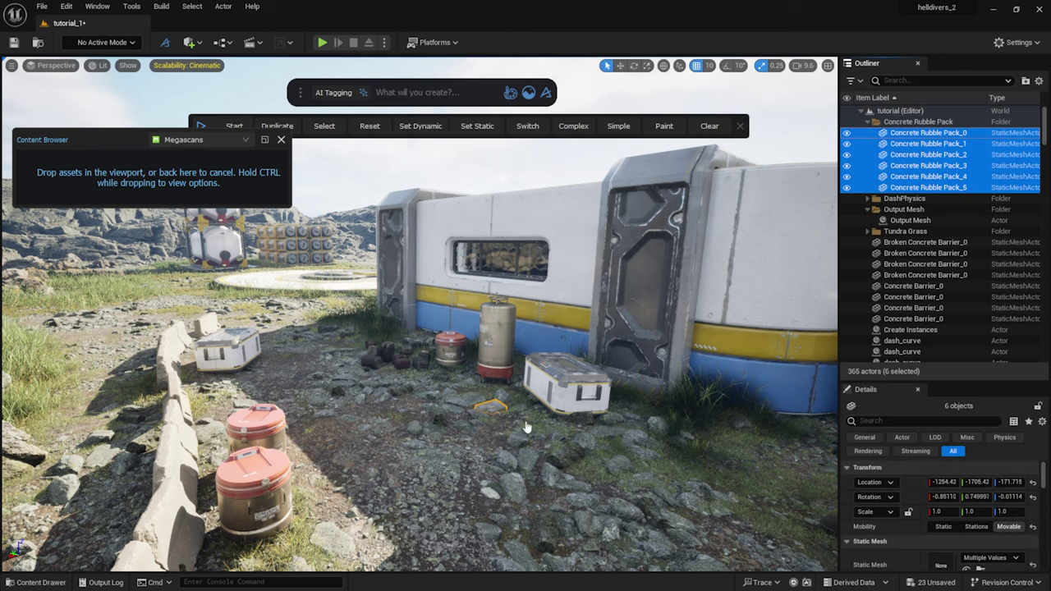
key("Escape")
left_click(496, 405)
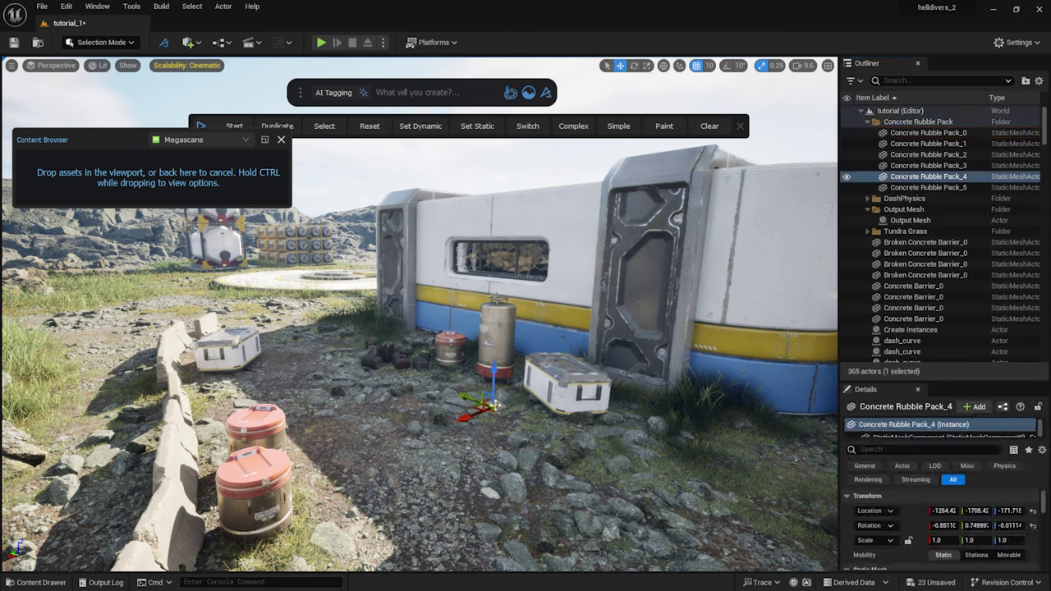
left_click(919, 187)
left_click(919, 132, "shift")
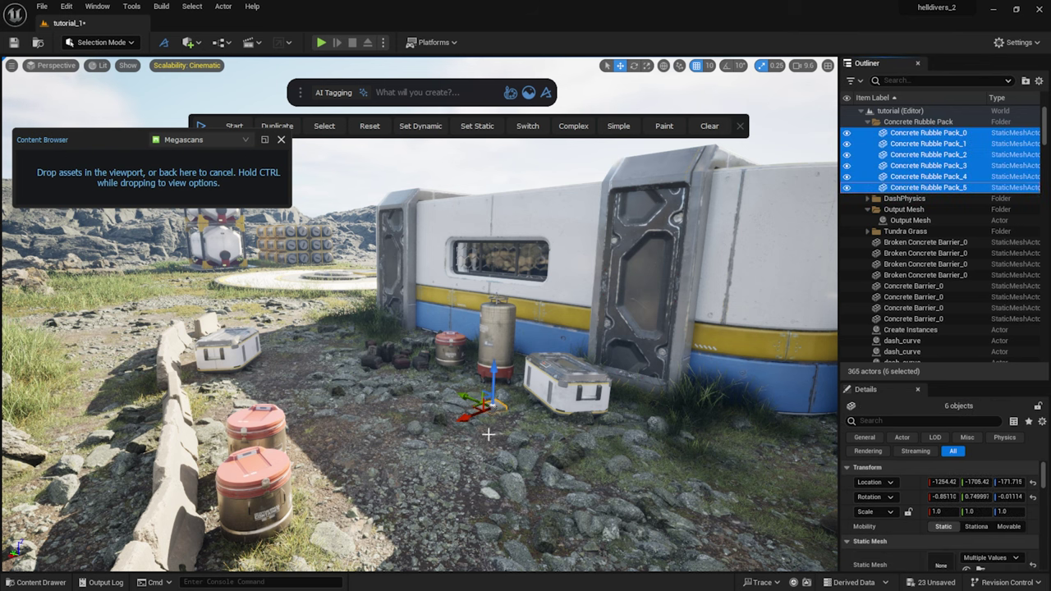
Start physics painting with the six selected rubble pieces and adjust the brush size and number of objects to paint.
left_click_drag(279, 131, 500, 251)
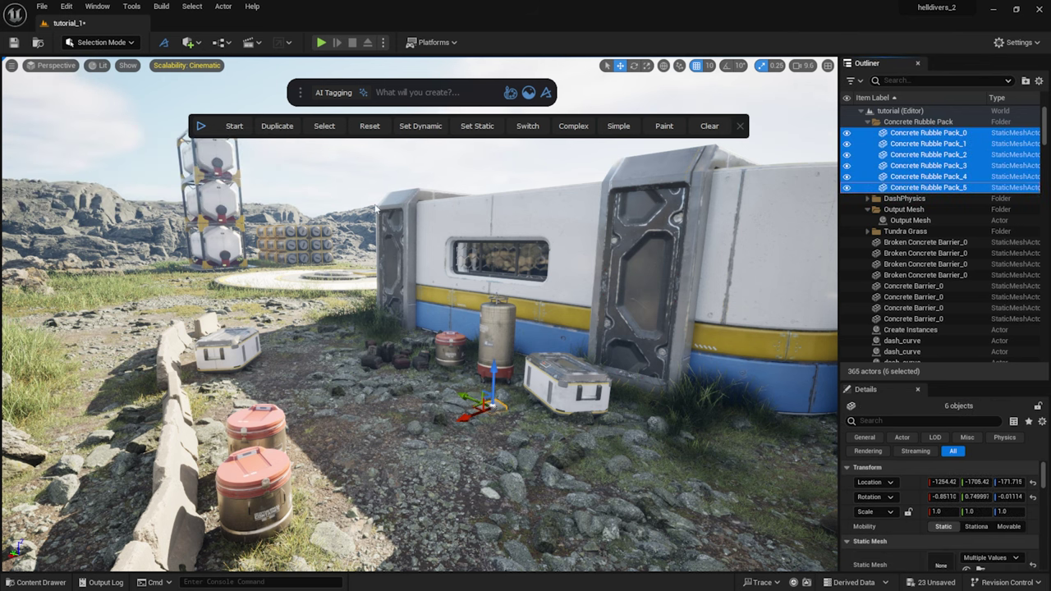
left_click(663, 125)
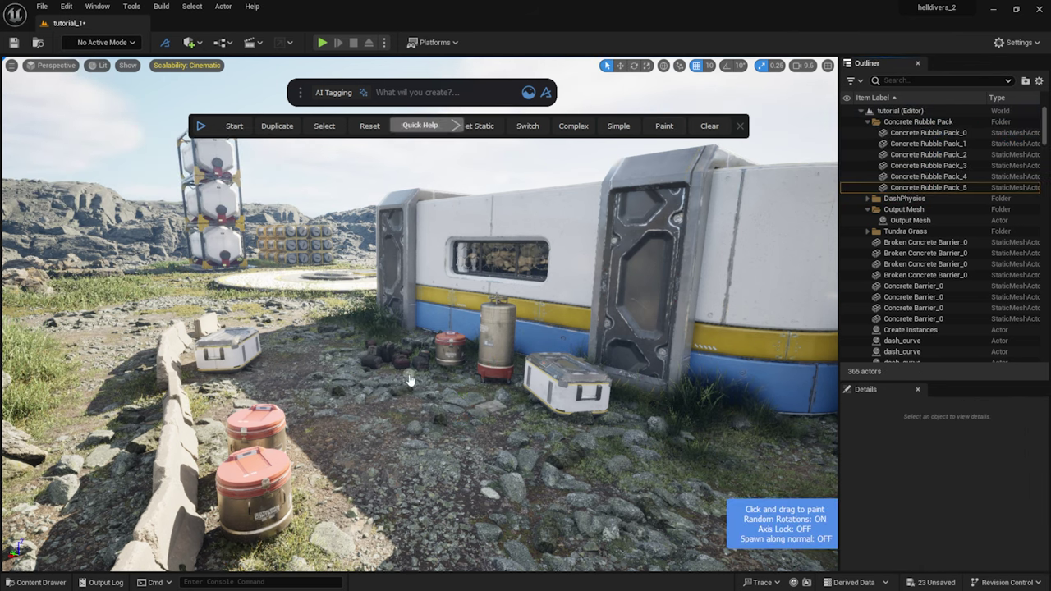
left_click_drag(411, 374, 441, 416)
middle_click(439, 417)
mouse_move(439, 417)
middle_mouse_down()
mouse_move(566, 417)
mouse_move(456, 417)
mouse_move(494, 417)
mouse_move(466, 394)
mouse_move(492, 394)
middle_mouse_up()
middle_click(455, 402)
middle_click(457, 402)
scroll(461, 382, "up", 7, "ctrl")
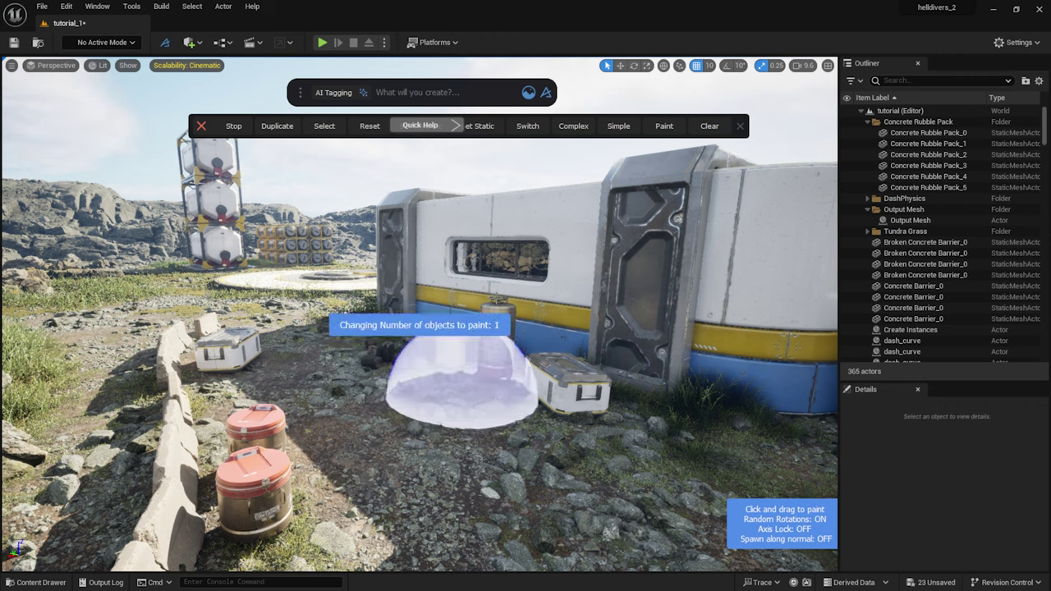
Paint concrete rubble on the ground around the module, crates, drums and barriers, undoing one stroke.
left_click(462, 384)
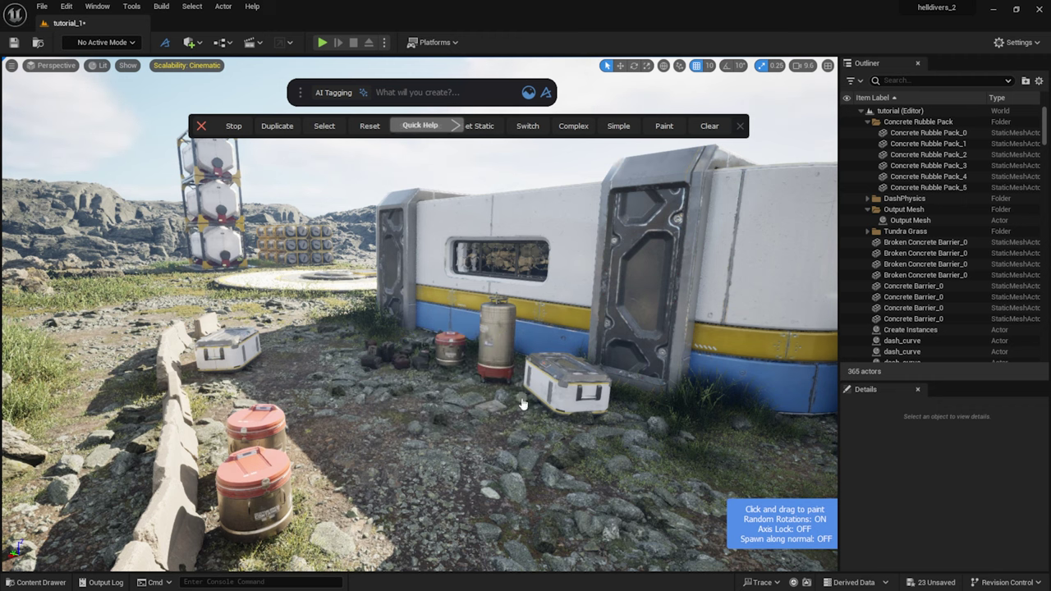
left_click(364, 507)
left_click(710, 410)
key("ctrl+z")
left_click(74, 489)
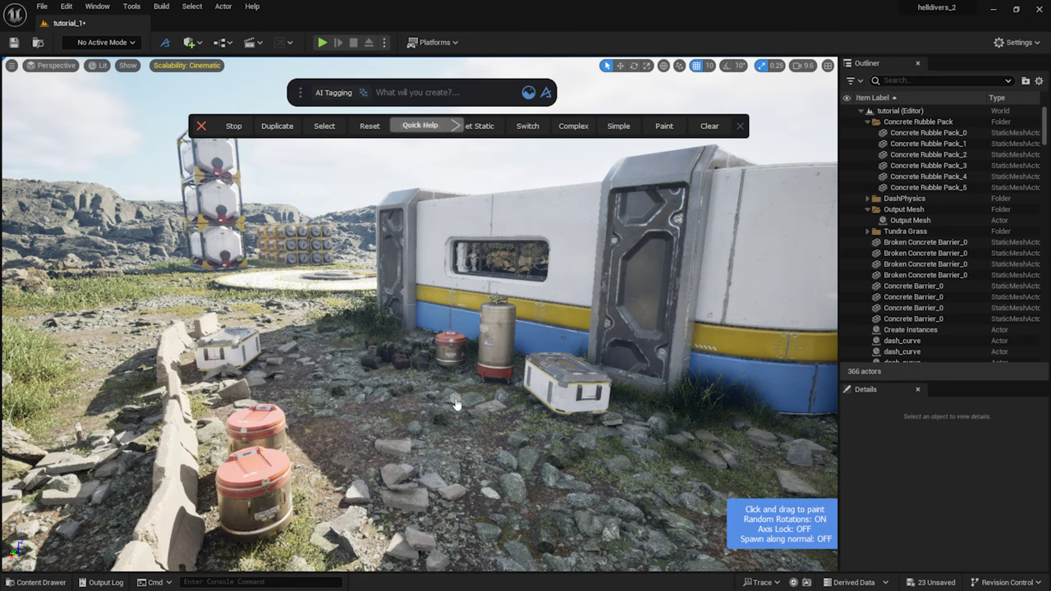
Check the painted rubble around the outpost from farther back, select it as a whole and leave the painting mode.
scroll(550, 496, "down", 2)
left_click(549, 492)
scroll(542, 487, "down", 4)
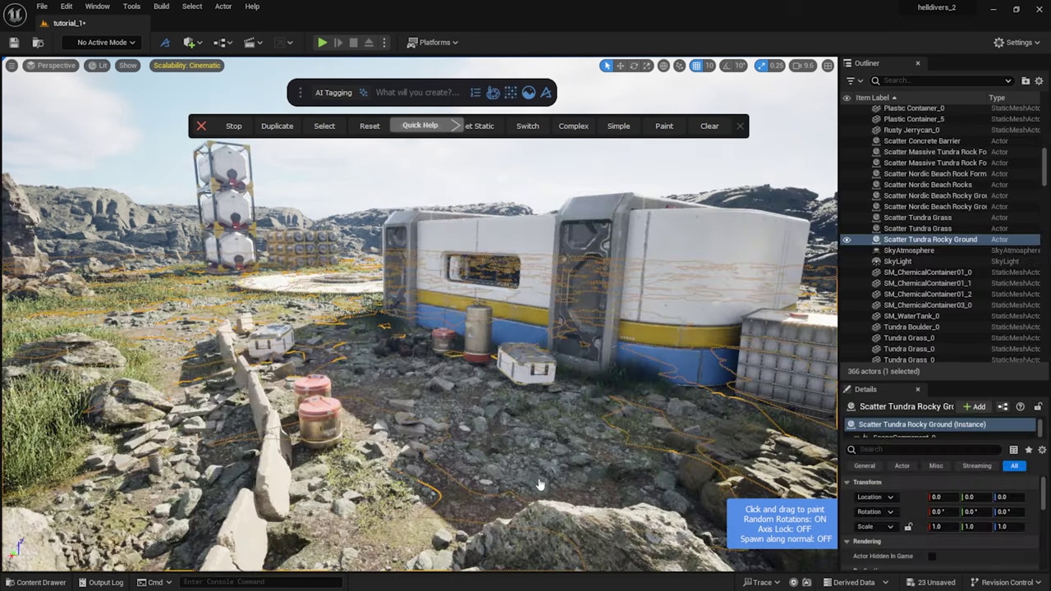
scroll(322, 528, "down", 2)
left_click(377, 524)
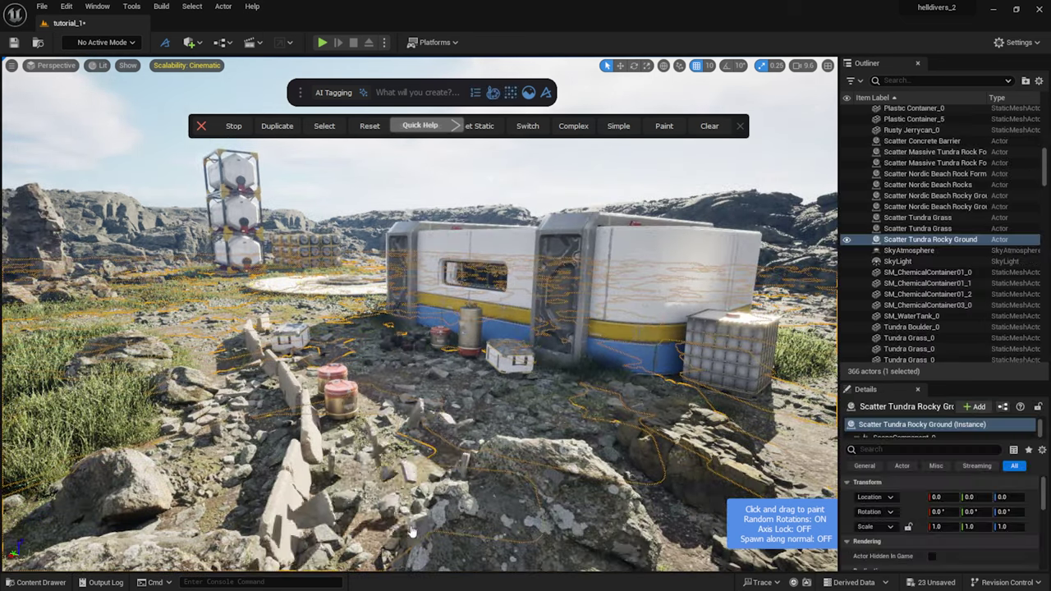
left_click(804, 399)
scroll(484, 417, "up", 4)
left_click(401, 378)
scroll(402, 380, "up", 4)
left_click(420, 404)
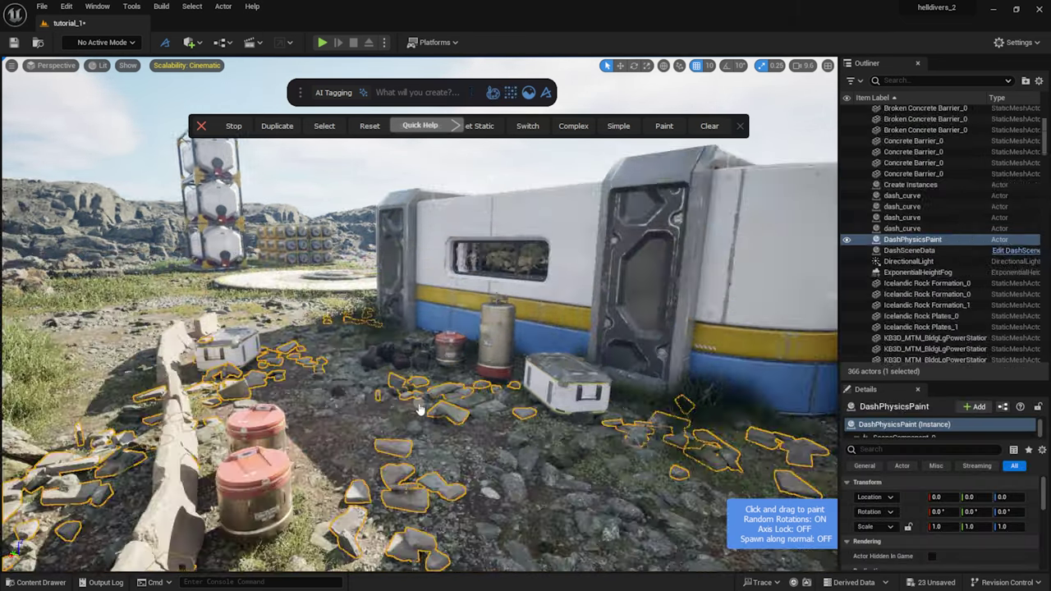
key("Escape")
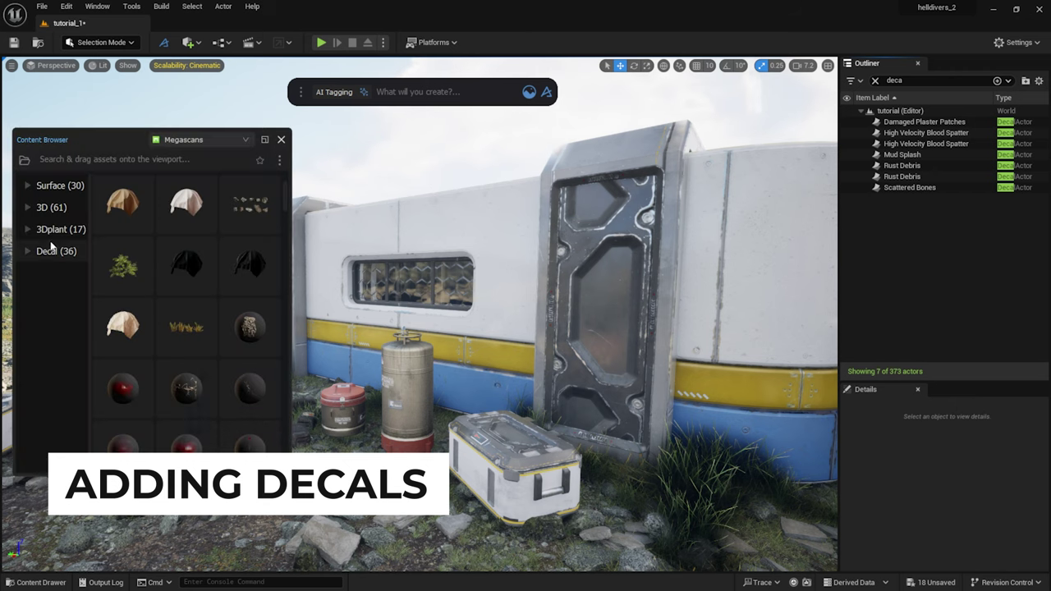
Pick nine Megascans decals from the Decal category and scatter them over the main module with Decal Scatter.
left_click(52, 248)
left_click(171, 256)
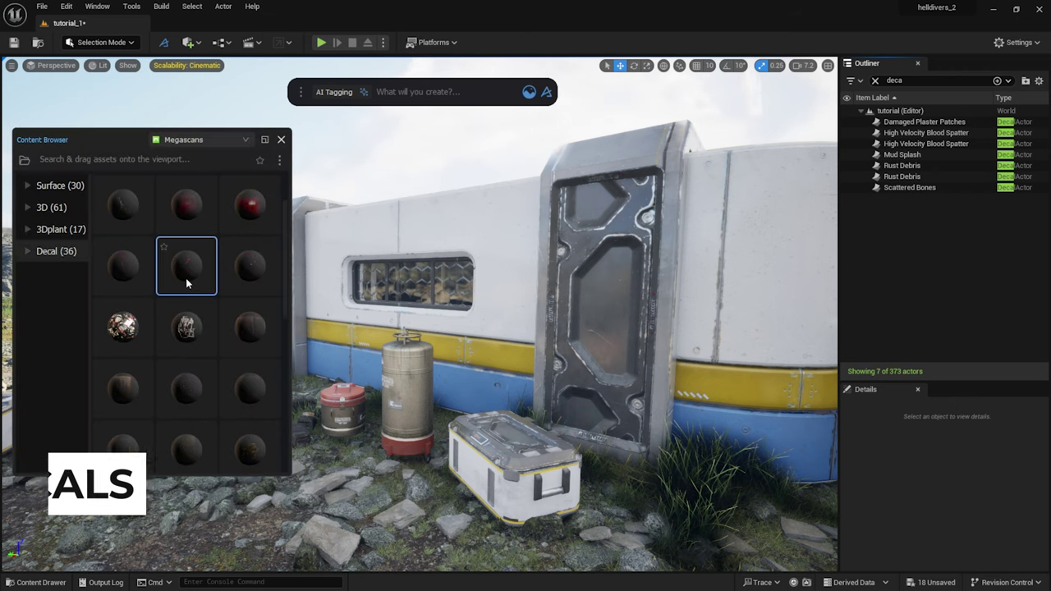
scroll(218, 287, "down", 2)
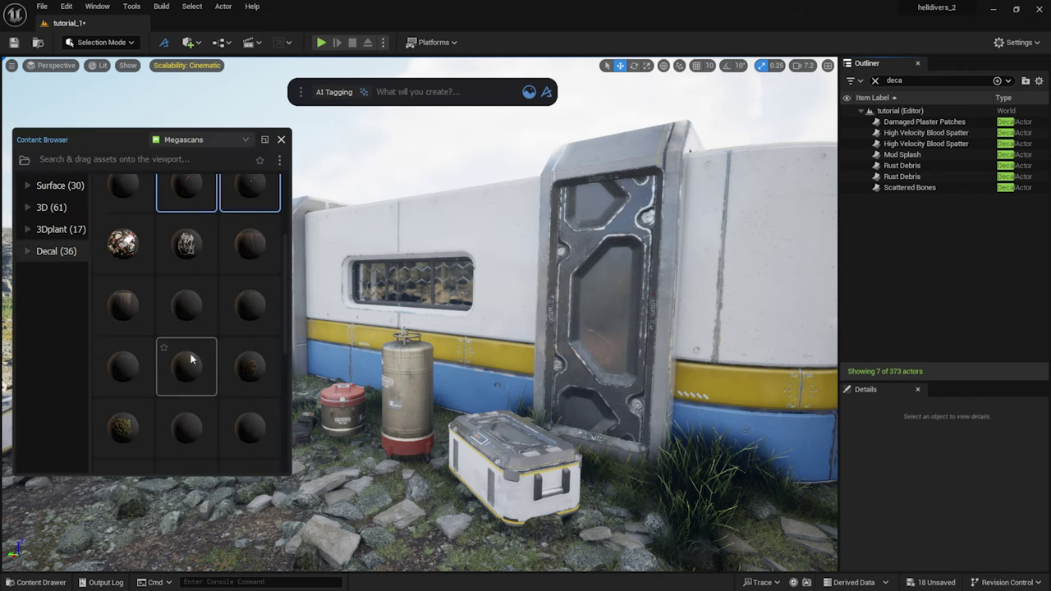
scroll(251, 394, "down", 3)
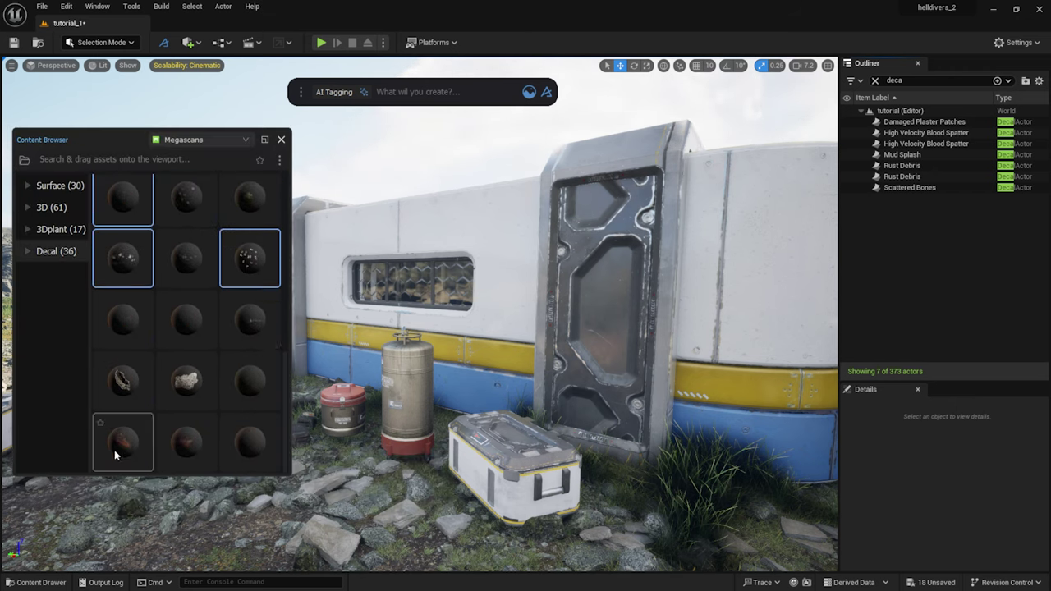
scroll(203, 316, "up", 2)
left_click(460, 230)
left_click_drag(246, 334, 508, 215, "ctrl")
left_click(538, 244)
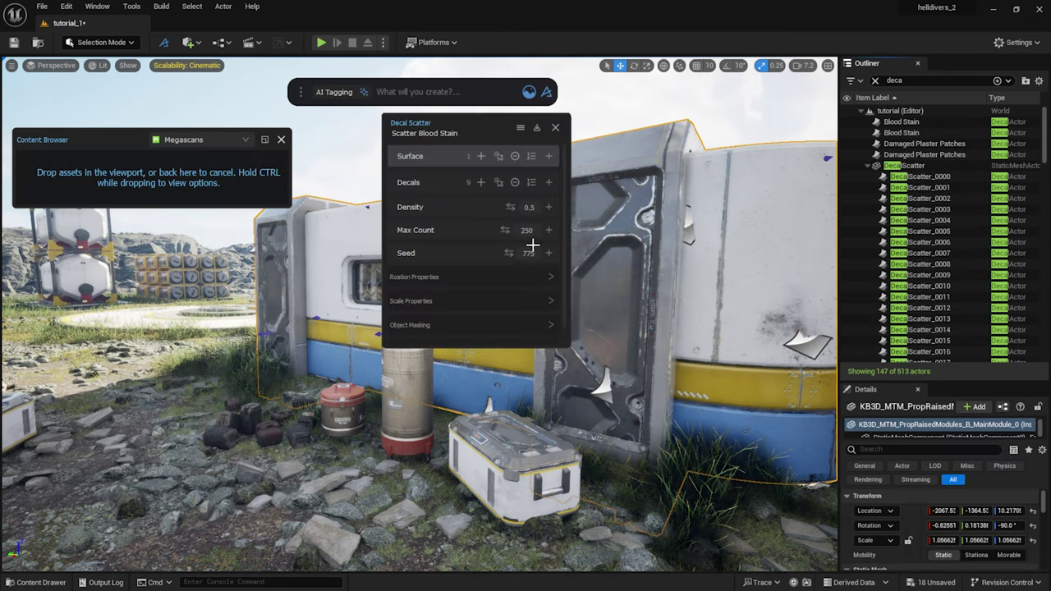
Randomize the Decal Scatter seed until it reaches 492, keeping the settings clear of the module wall.
left_click_drag(486, 128, 122, 303)
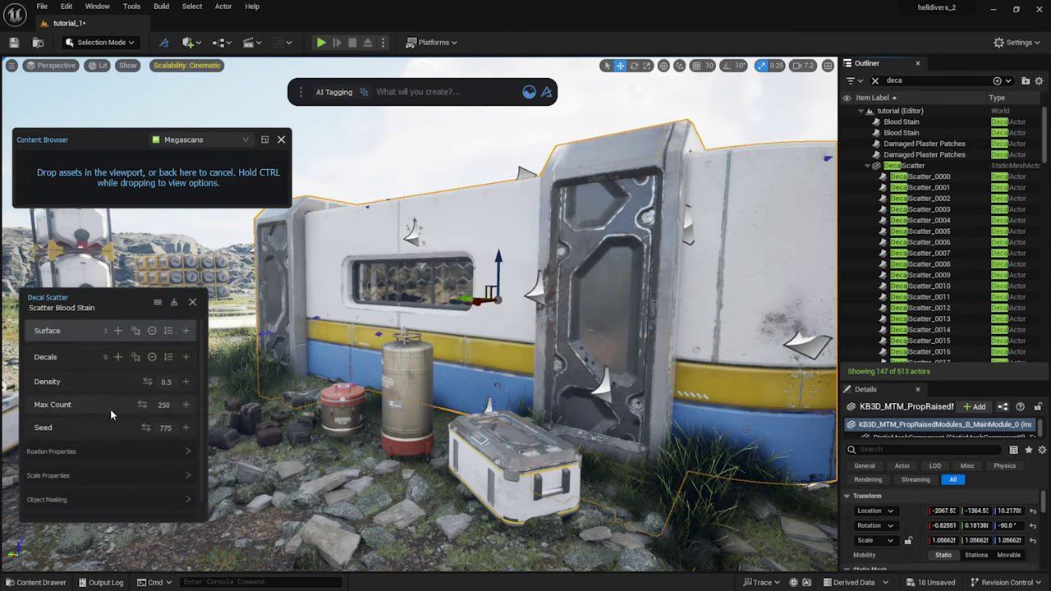
left_click(145, 428)
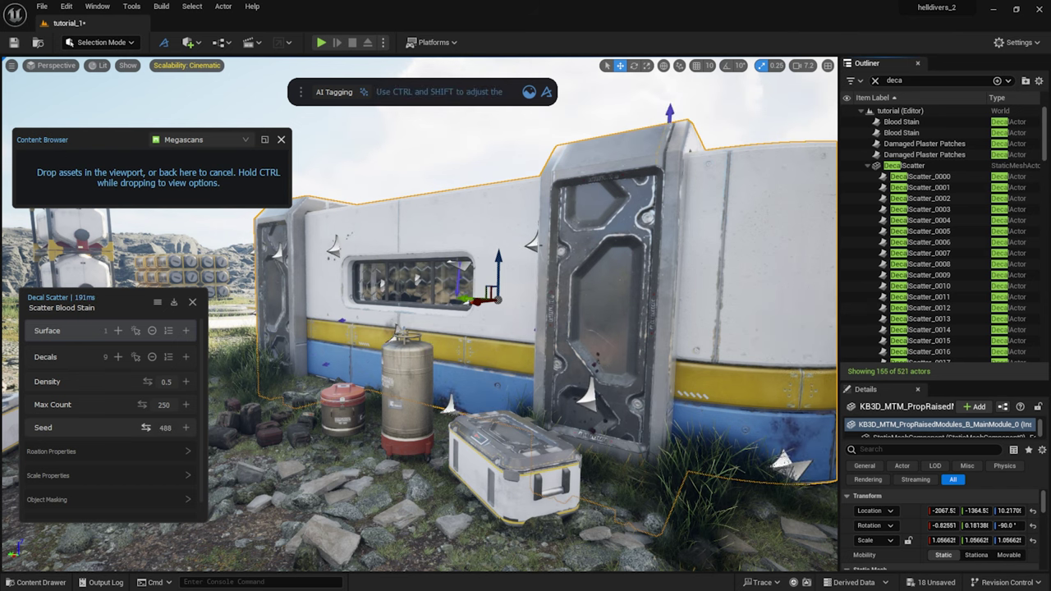
left_click(146, 427)
left_click(146, 427)
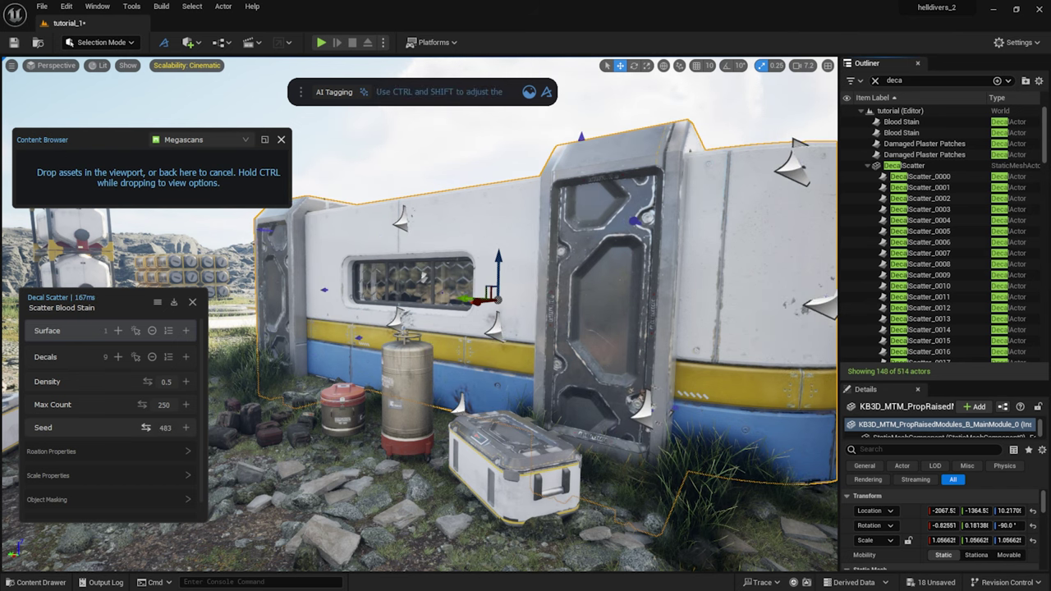
left_click(145, 428)
left_click(145, 428)
left_click(145, 428)
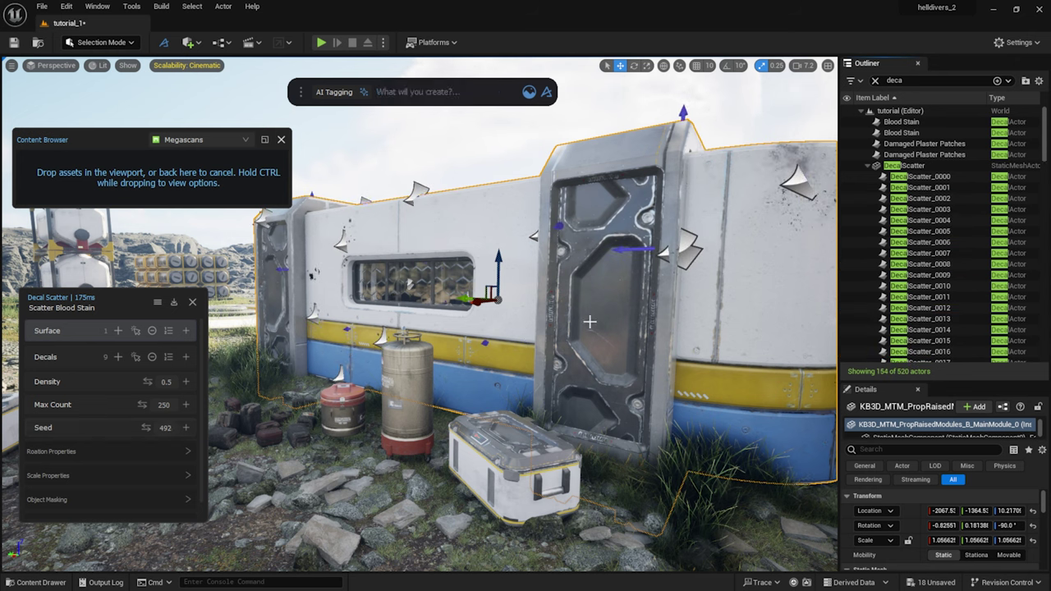
Set the decal scatter's Scale to 194 and its Depth to 0.24 in the Scale Properties.
left_click(106, 476)
scroll(124, 472, "down", 2)
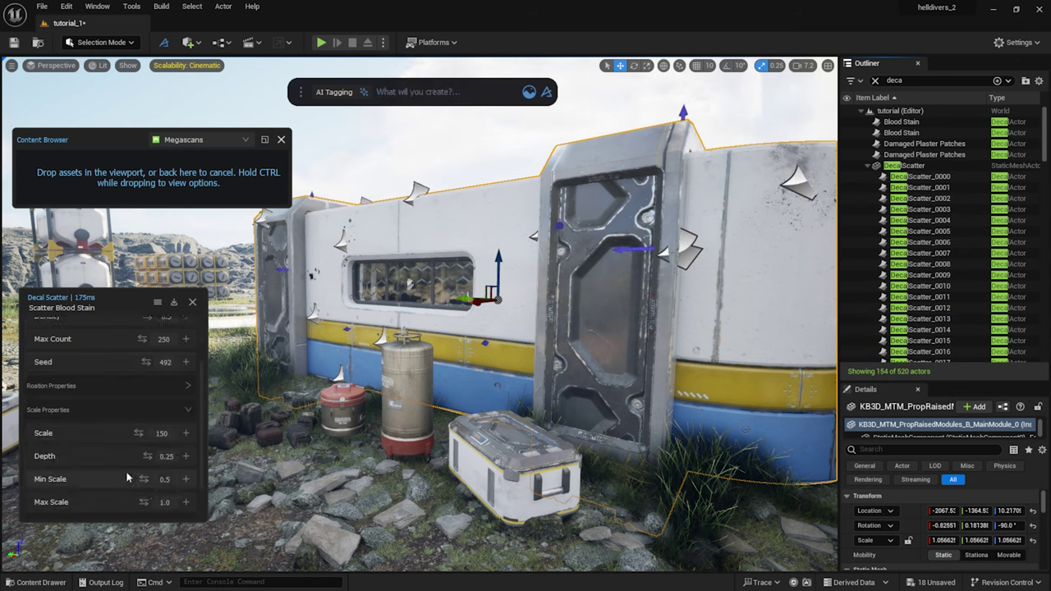
left_click_drag(138, 432, 144, 433)
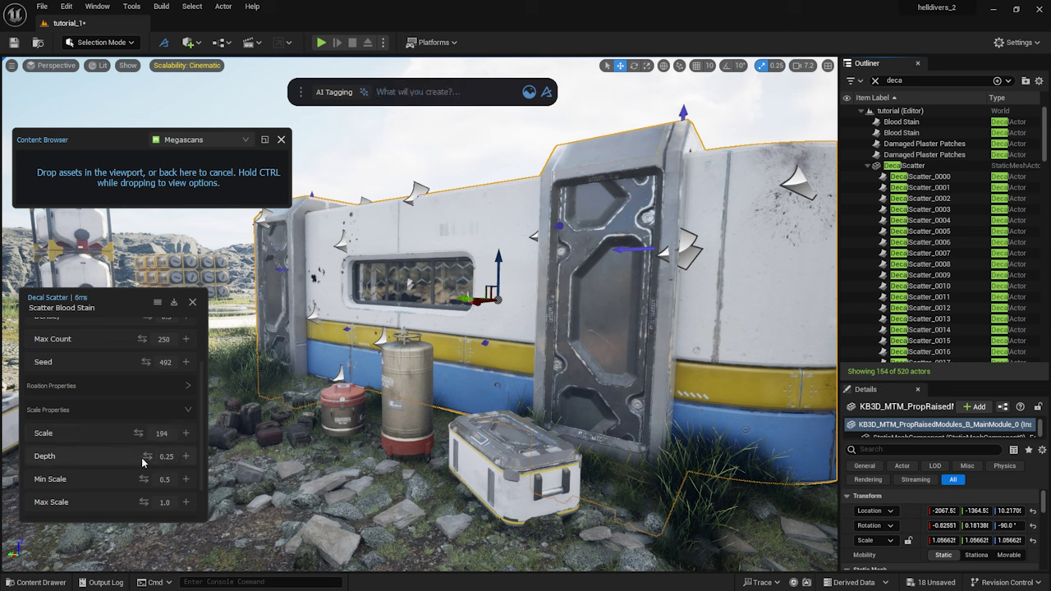
left_click_drag(147, 455, 143, 455)
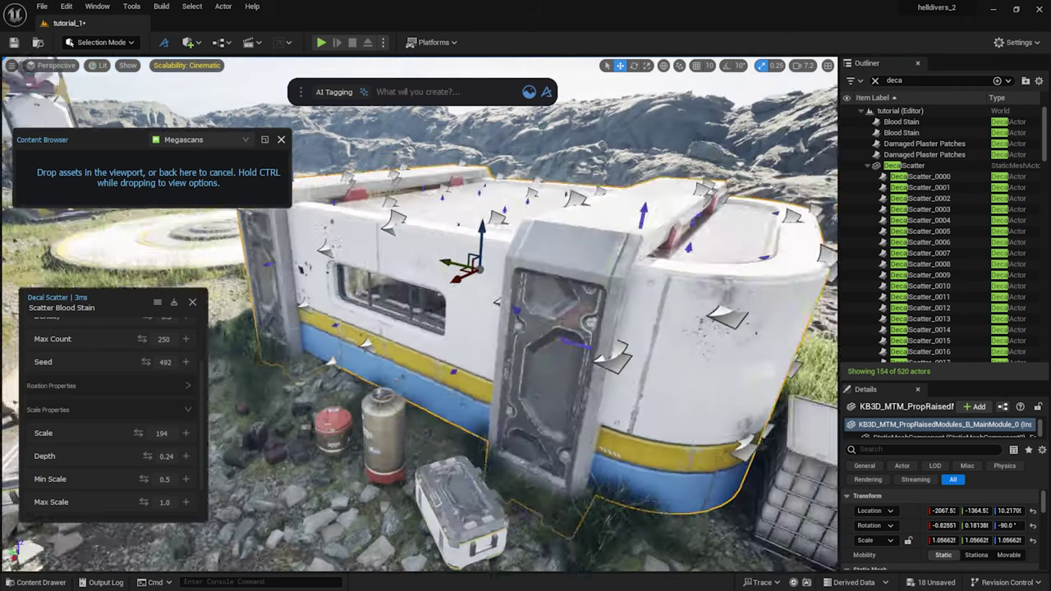
Delete one of the scattered decals near the module's roof edge.
right_click_drag(444, 259, 444, 259)
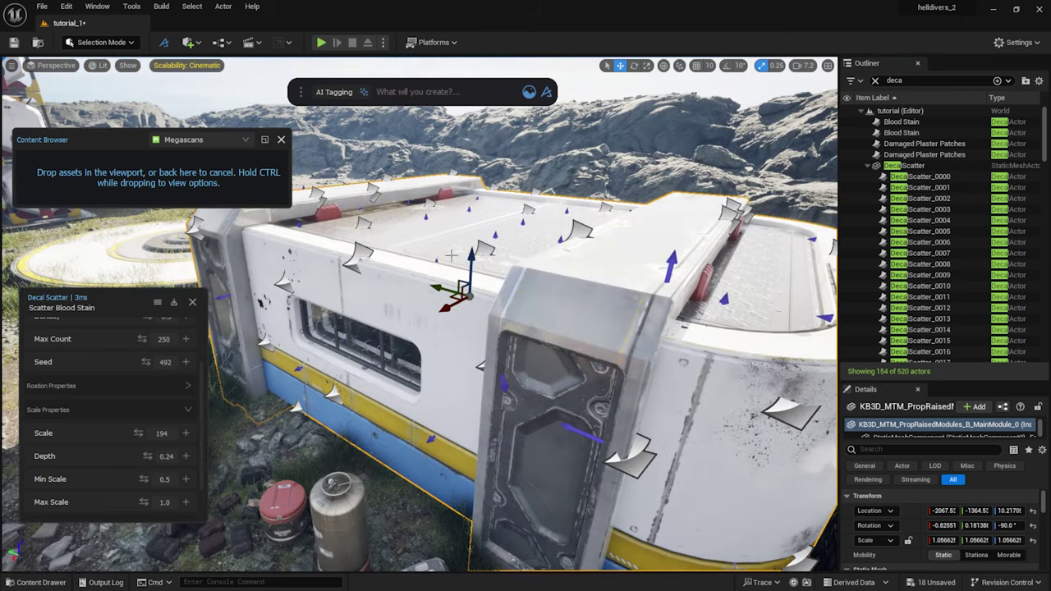
left_click(440, 260)
key("Delete")
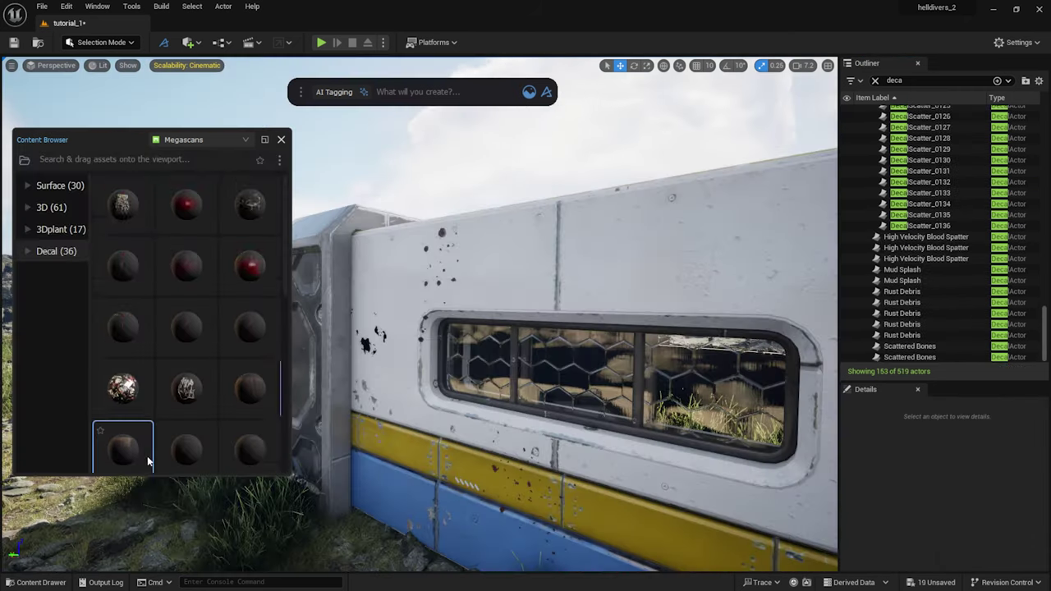
Place several Leakage decals along the upper part of the module's outer wall around the window.
left_click_drag(145, 458, 399, 260)
left_click_drag(124, 440, 714, 238)
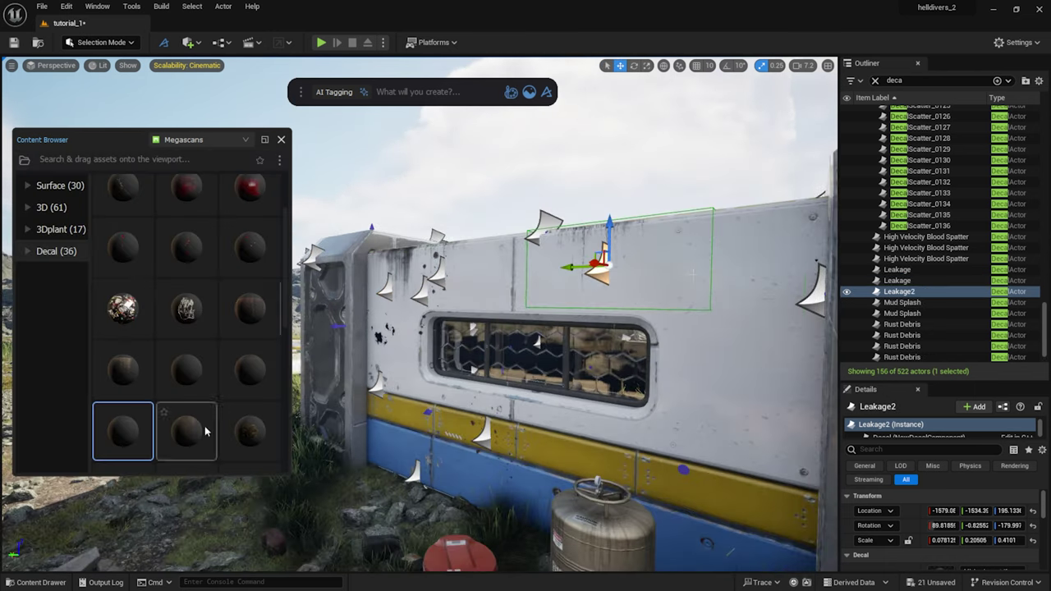
left_click_drag(204, 425, 768, 280)
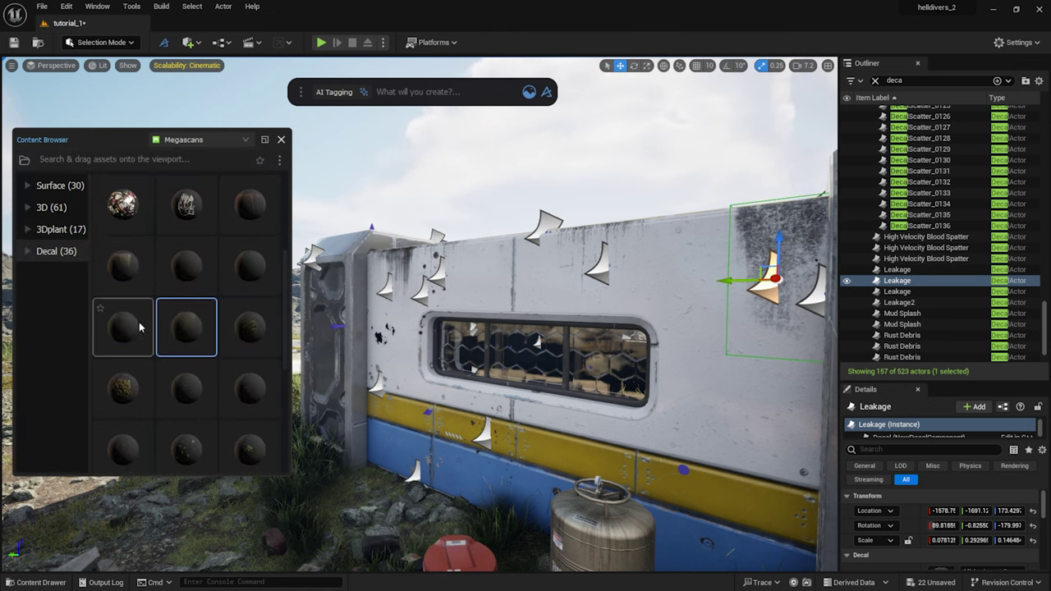
left_click_drag(198, 334, 497, 285)
left_click_drag(163, 281, 687, 247)
key("space")
key("space")
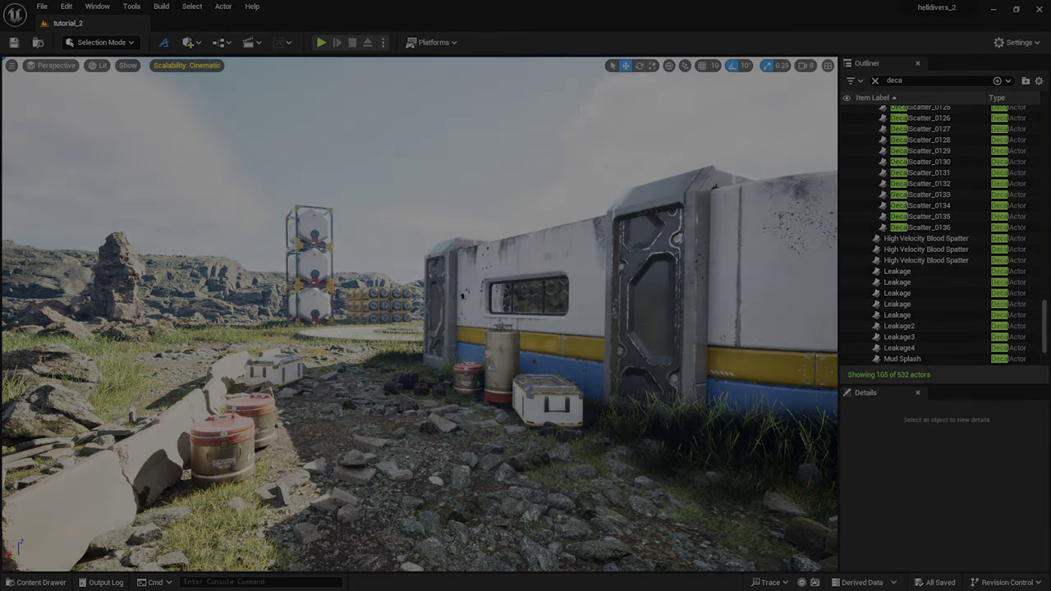
Run the console commands r.Lumen.ScreenProbeGather.ScreenTraces.HZBTraversal 0 and foliage.LODDistanceScale 5.
left_click(274, 581)
type("r.Lumen.ScreenProbeGather.ScreenTraces.HZBTraversal 0")
key("Return")
type("foliage.LODDistanceScale 5")
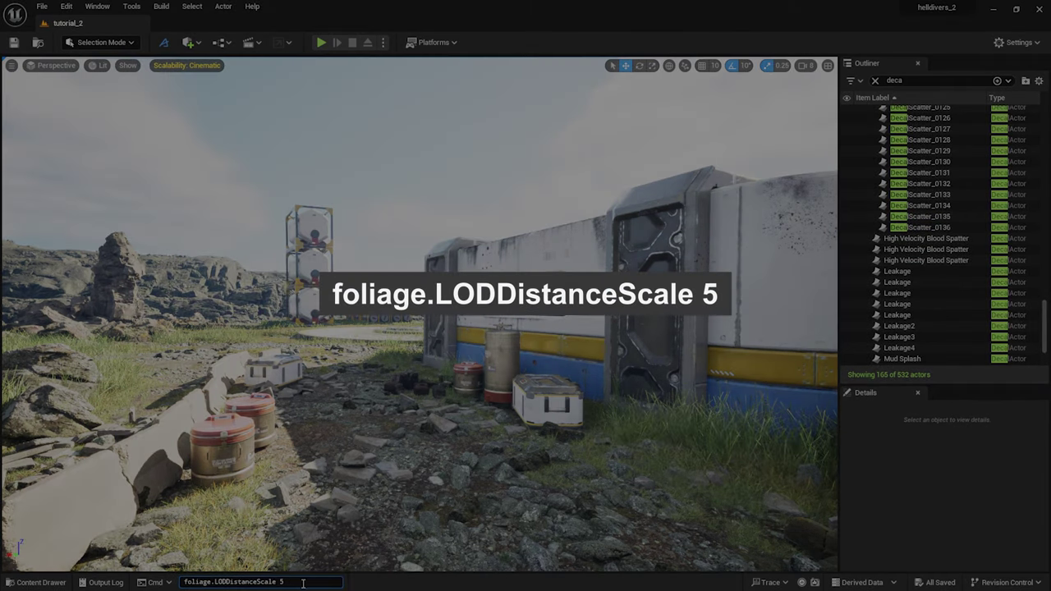
key("Return")
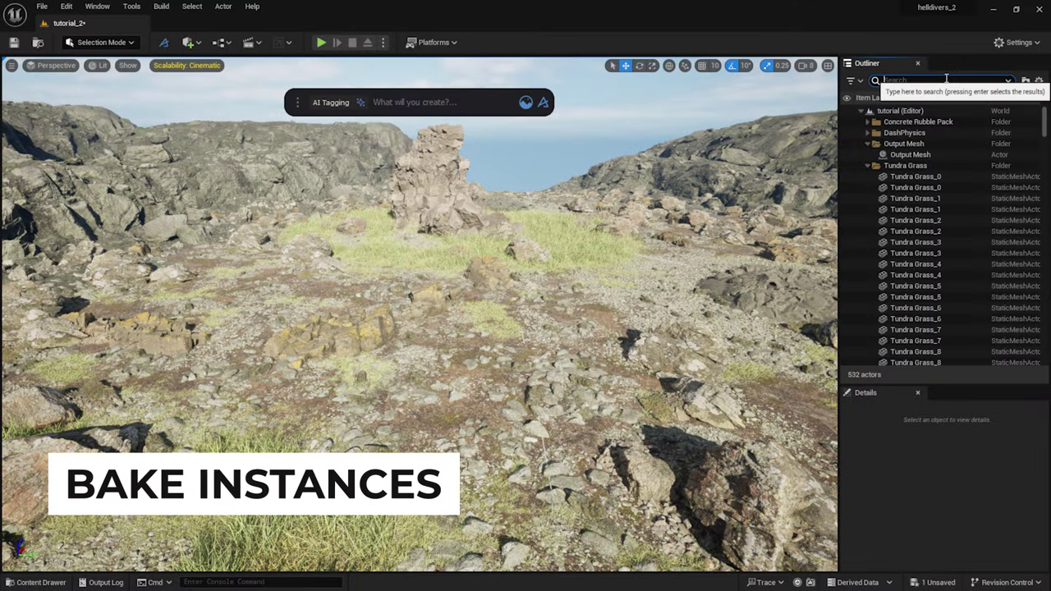
Search the scene's actors for "curve", select the second dash_curve and nudge it on the rocky ground.
type("curve")
left_click(902, 132)
mouse_move(554, 322)
left_mouse_down()
mouse_move(224, 306)
mouse_move(723, 307)
mouse_move(550, 309)
left_mouse_up()
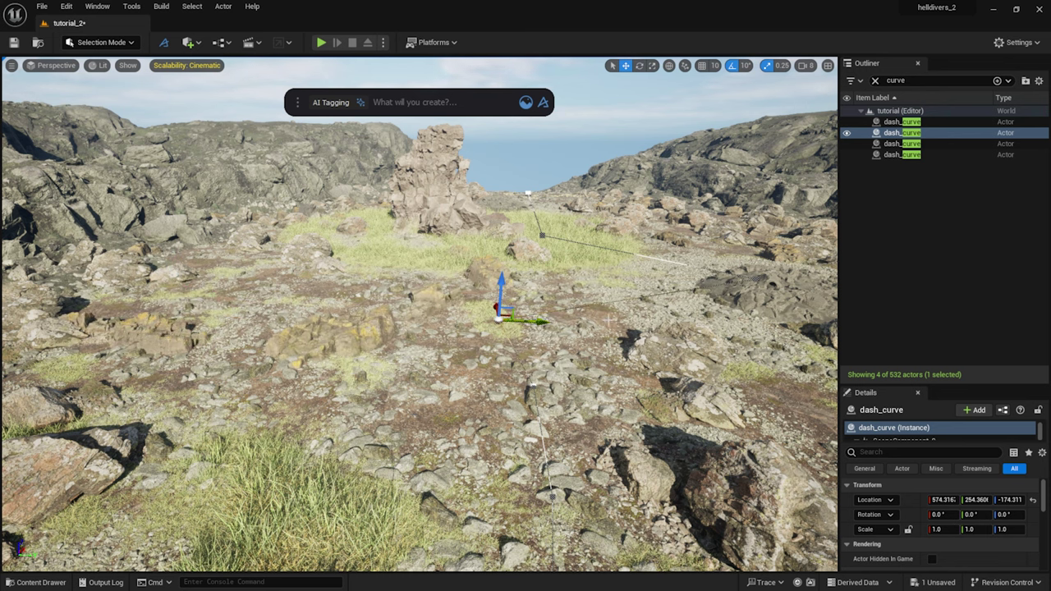
Bake the Scatter Nordic Beach Rock Formation instances into actual meshes with Bake Instances and close the tool.
left_click(382, 323)
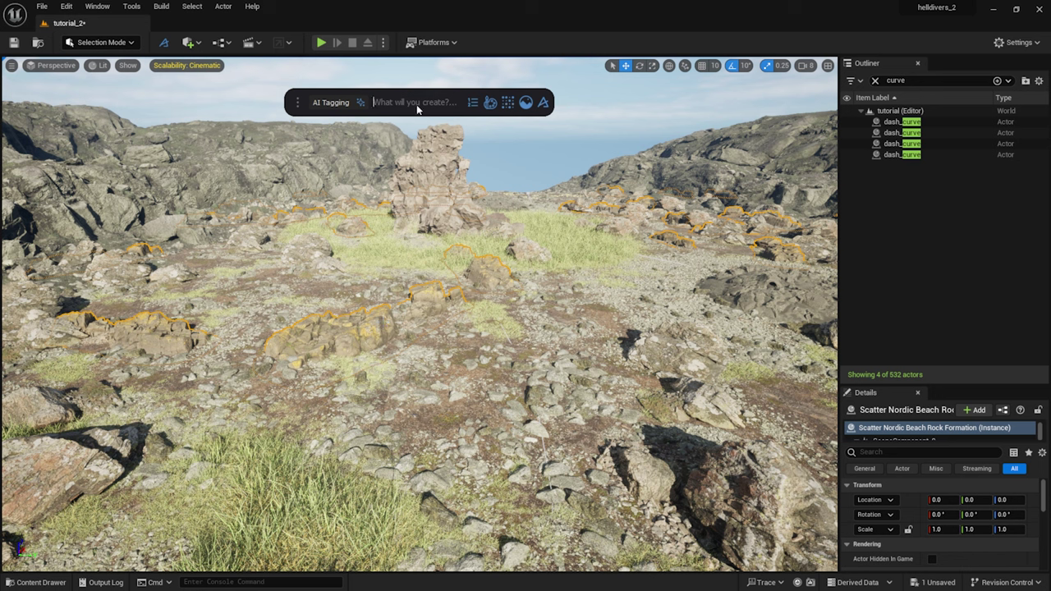
type("bake")
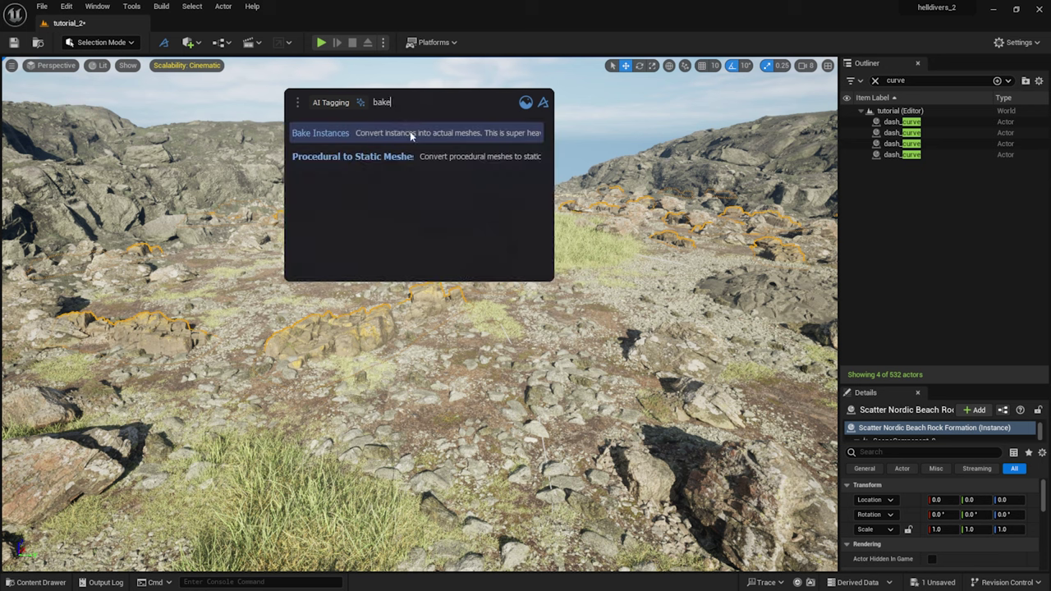
left_click(411, 133)
left_click_drag(413, 157, 555, 162)
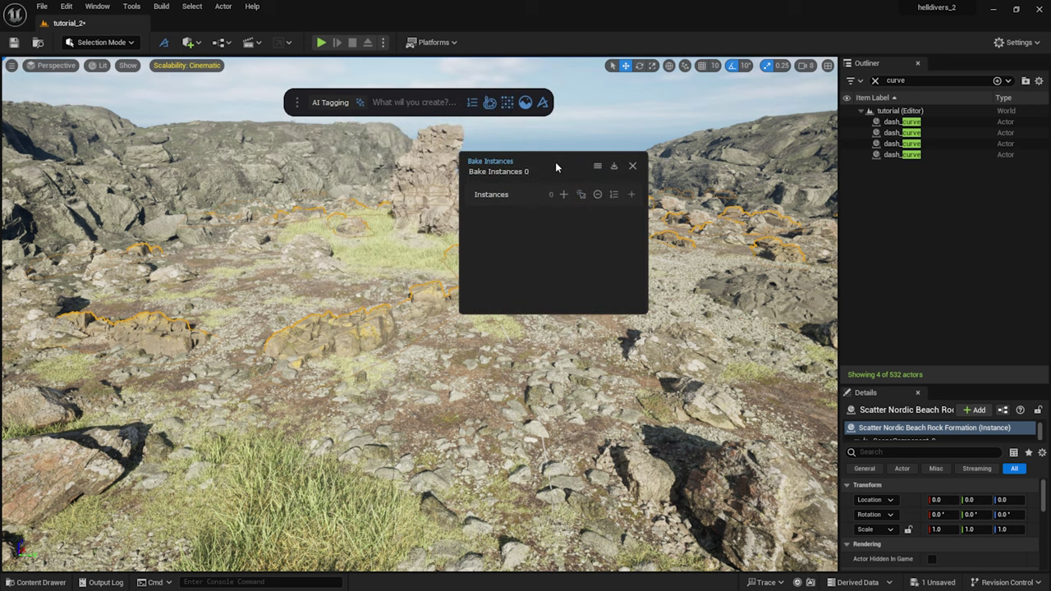
left_click(567, 194)
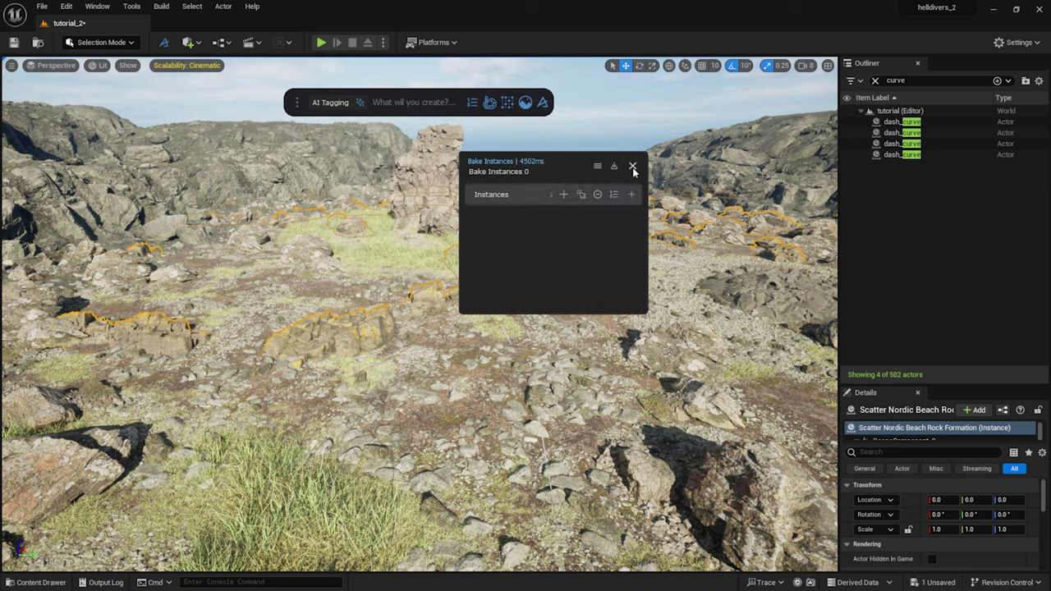
left_click(632, 168)
Clear the actor search, hide the original Nordic Beach Rock Formation scatter and select a single baked rock.
left_click(874, 81)
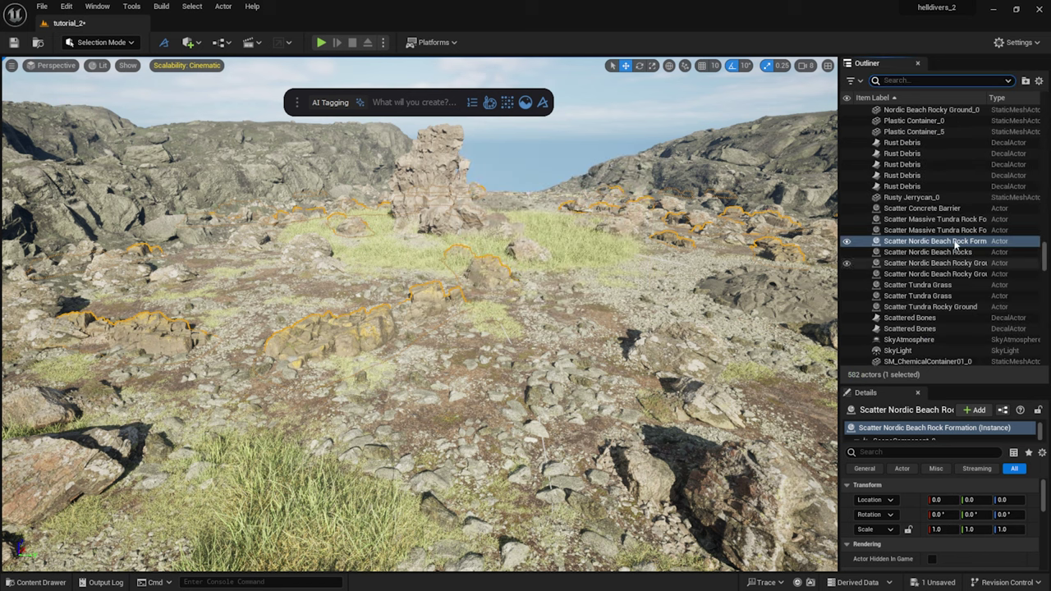
left_click(847, 242)
left_click(406, 333)
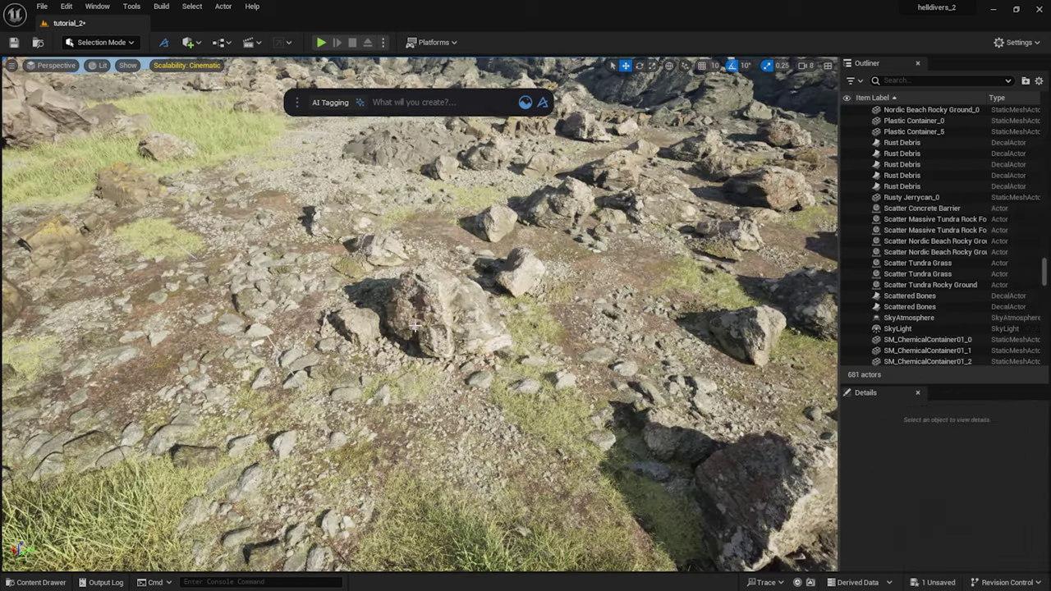
left_click(415, 324)
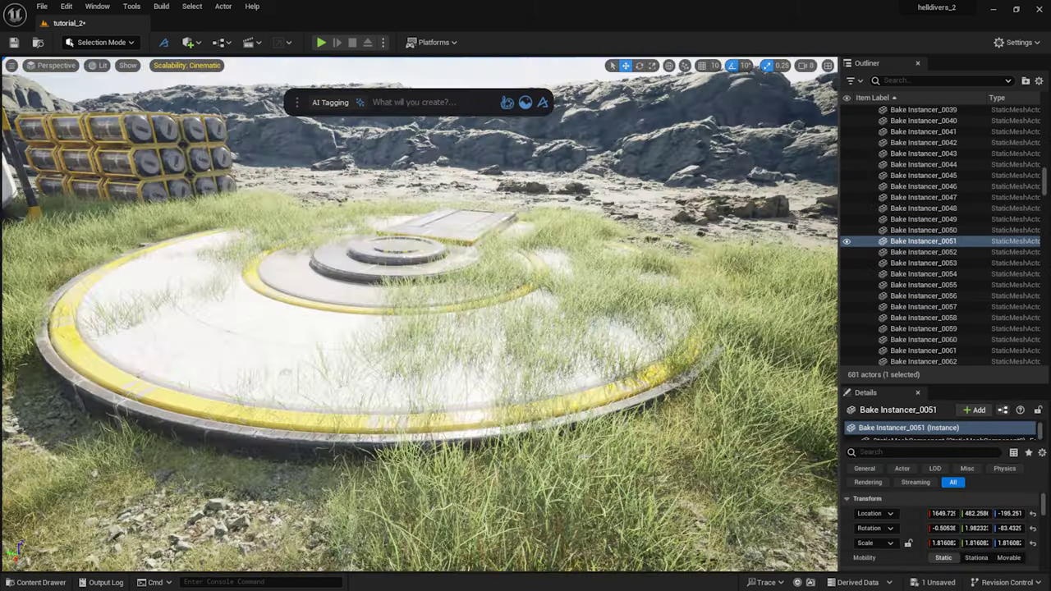
Convert the Scatter Tundra Grass around the landing pad to foliage, deleting its Dash tool.
left_click(621, 284)
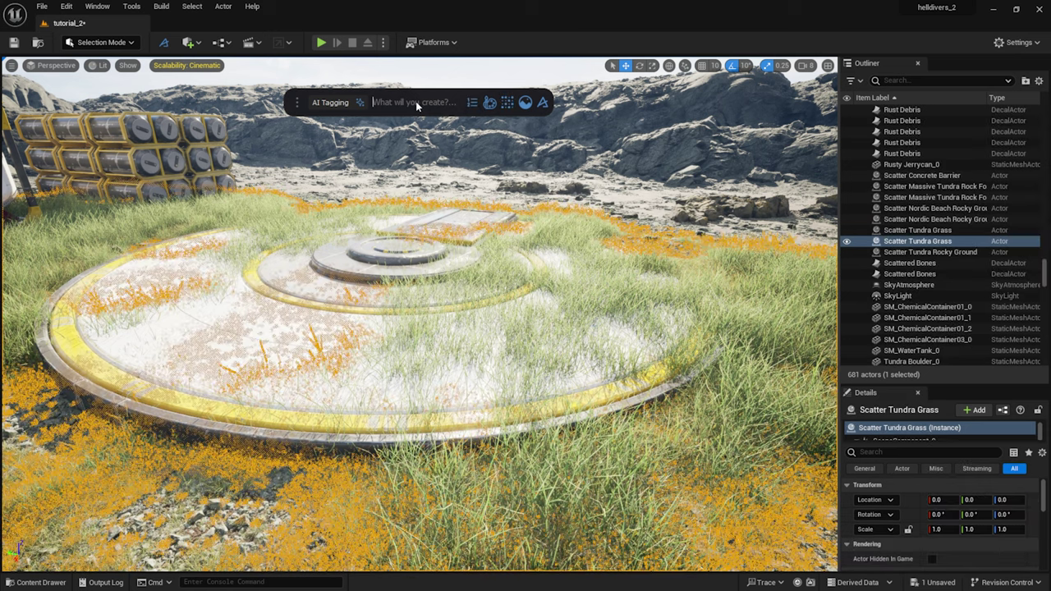
type("foliage")
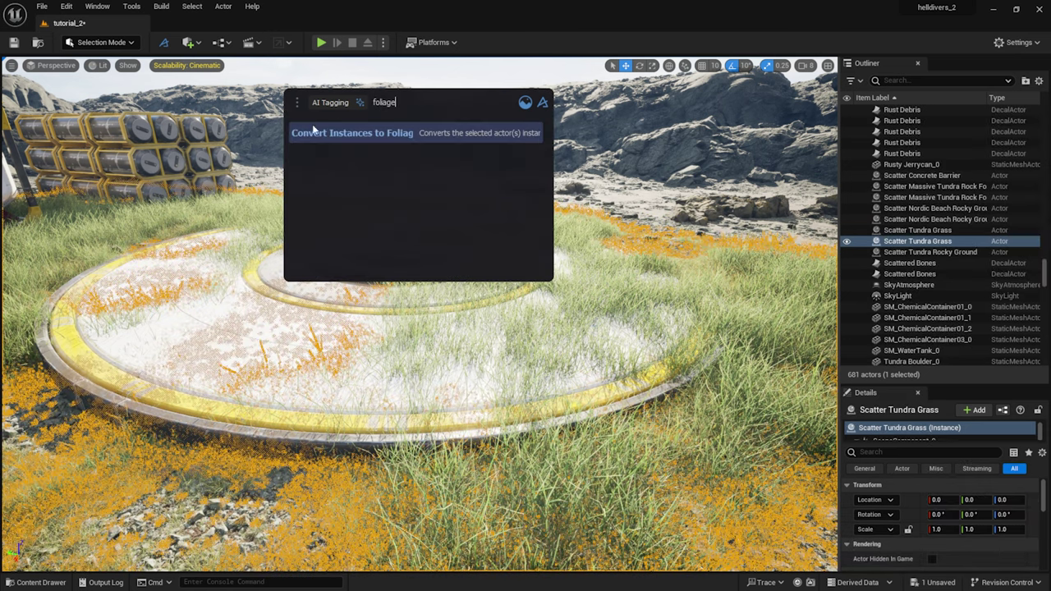
left_click(364, 132)
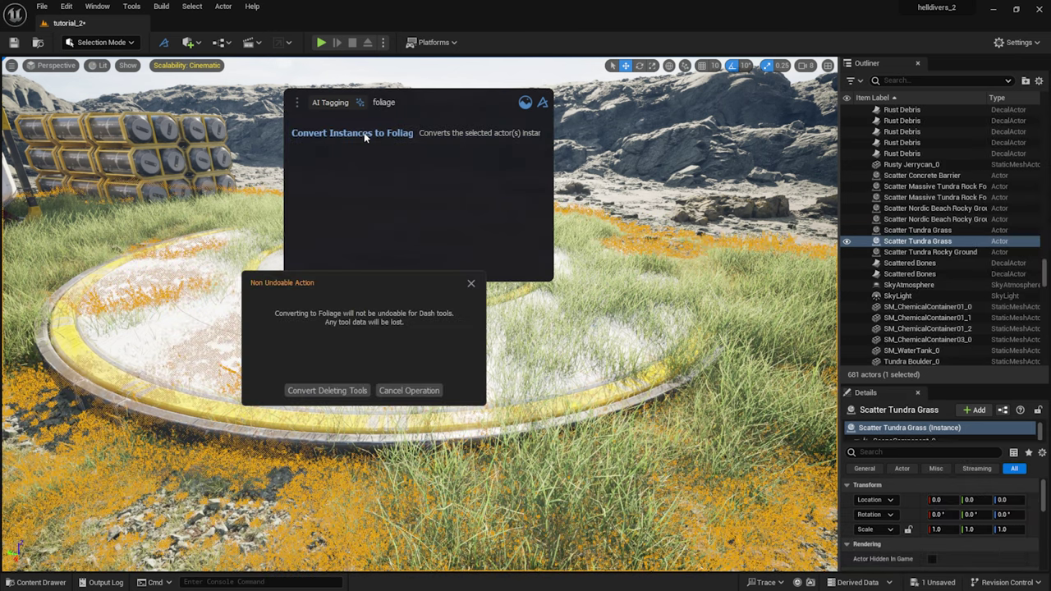
left_click(340, 390)
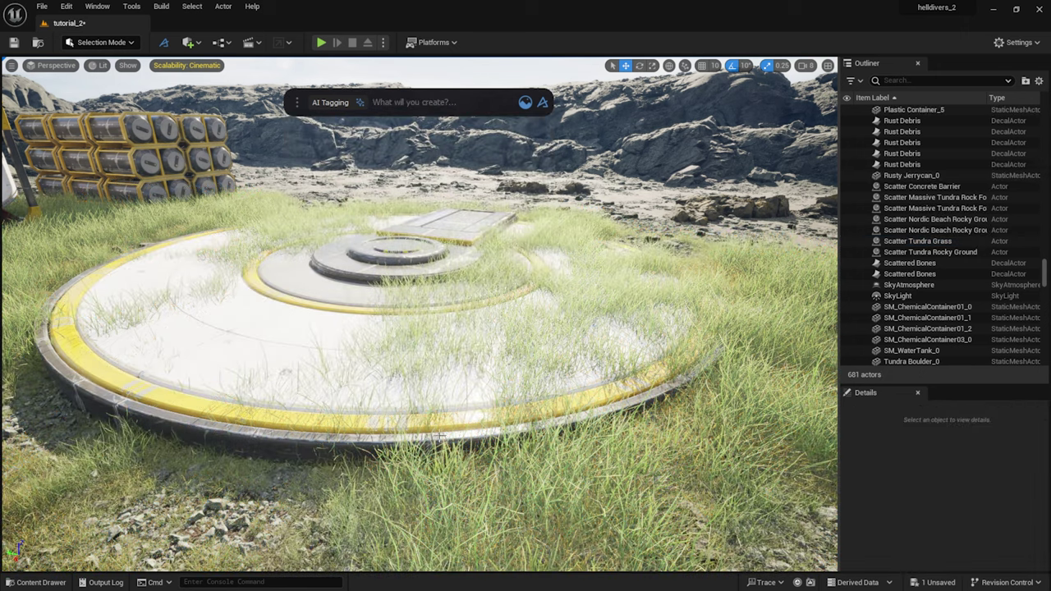
Switch to Foliage mode, select all eight grass types and erase the grass growing over the landing pad.
left_click(458, 464)
left_click(111, 42)
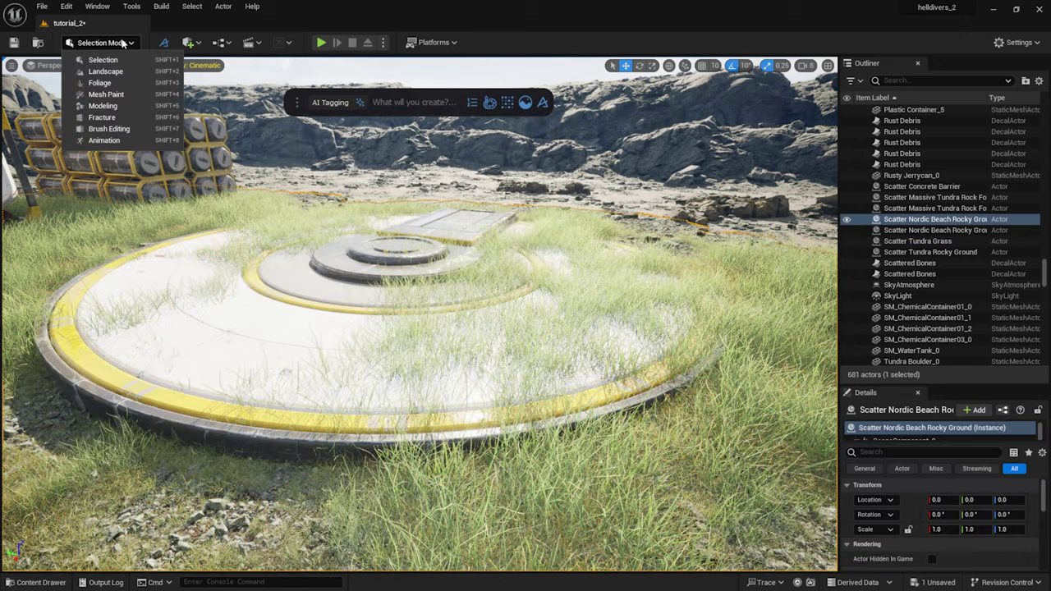
left_click(101, 83)
left_click(20, 326)
left_click(90, 359, "shift")
left_click(81, 351)
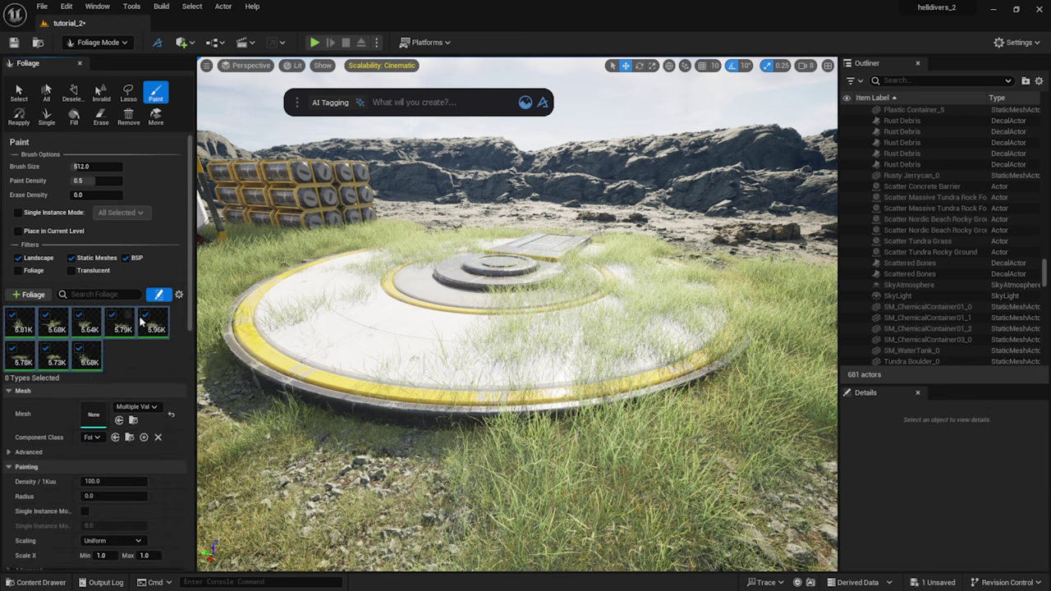
left_click(101, 115)
mouse_move(378, 353)
left_mouse_down()
mouse_move(509, 341)
mouse_move(277, 327)
mouse_move(246, 302)
mouse_move(363, 420)
mouse_move(288, 453)
mouse_move(497, 296)
mouse_move(610, 352)
left_mouse_up()
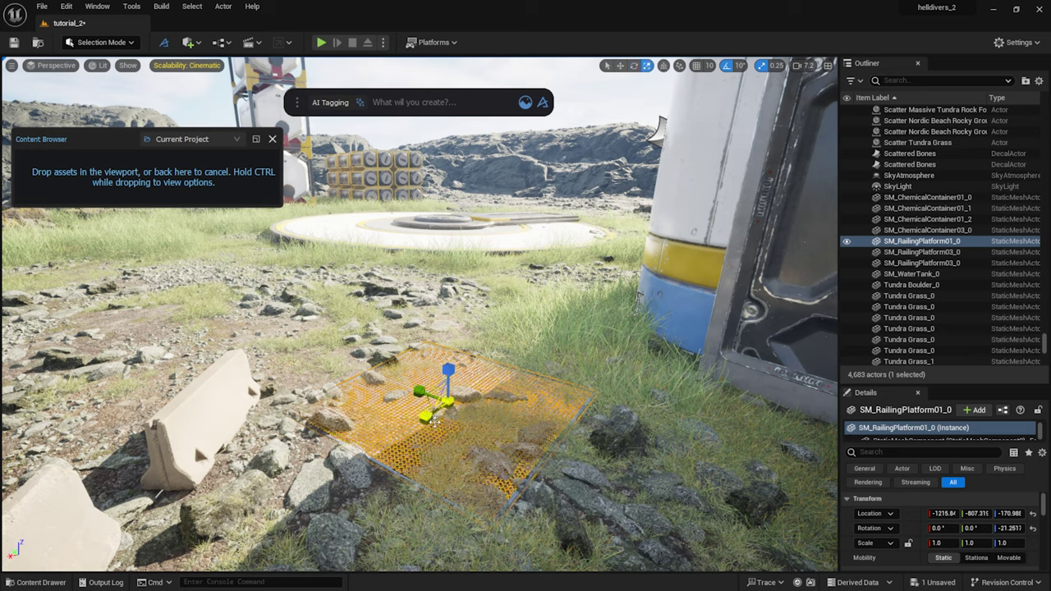
Adjust the railing platform on the ground near the concrete barriers and move the baked rock formation beside it.
key("e")
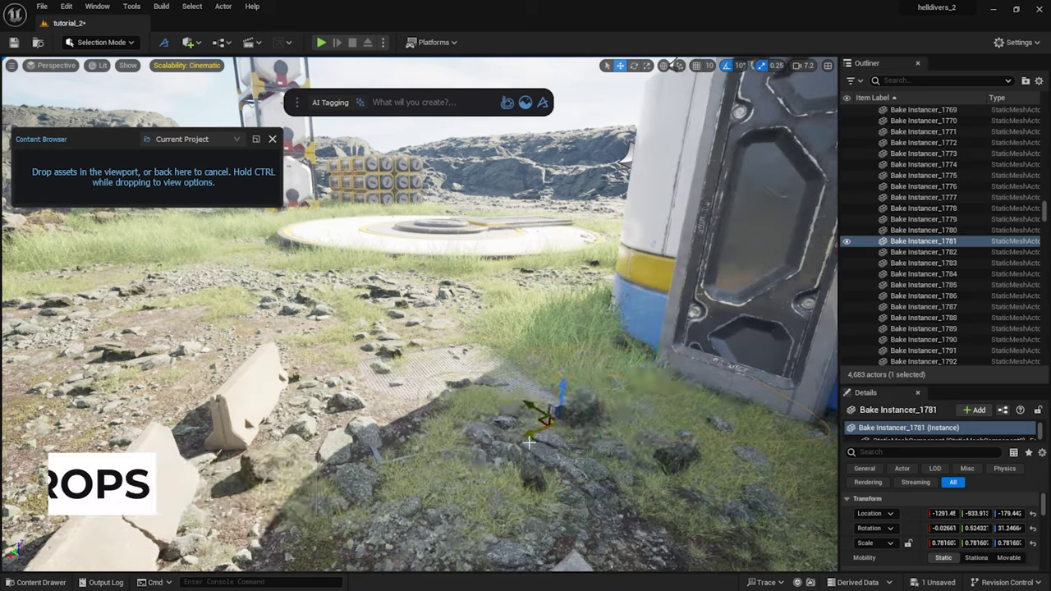
left_click_drag(539, 422, 366, 355)
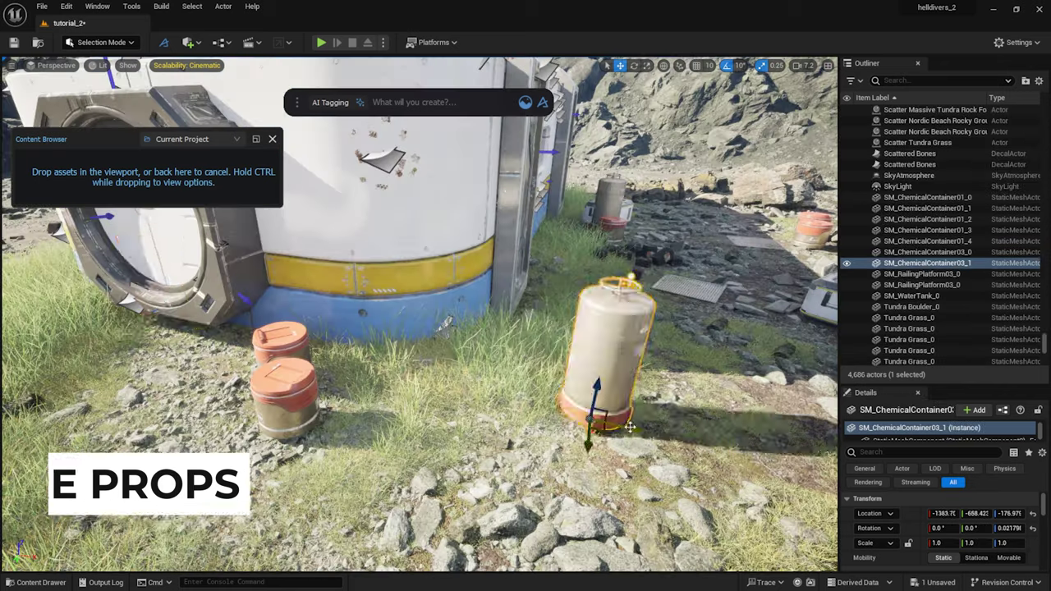
Move the tall chemical container beside the red drums and place a Science Lab prop on the landing pad.
left_click_drag(591, 423, 195, 384)
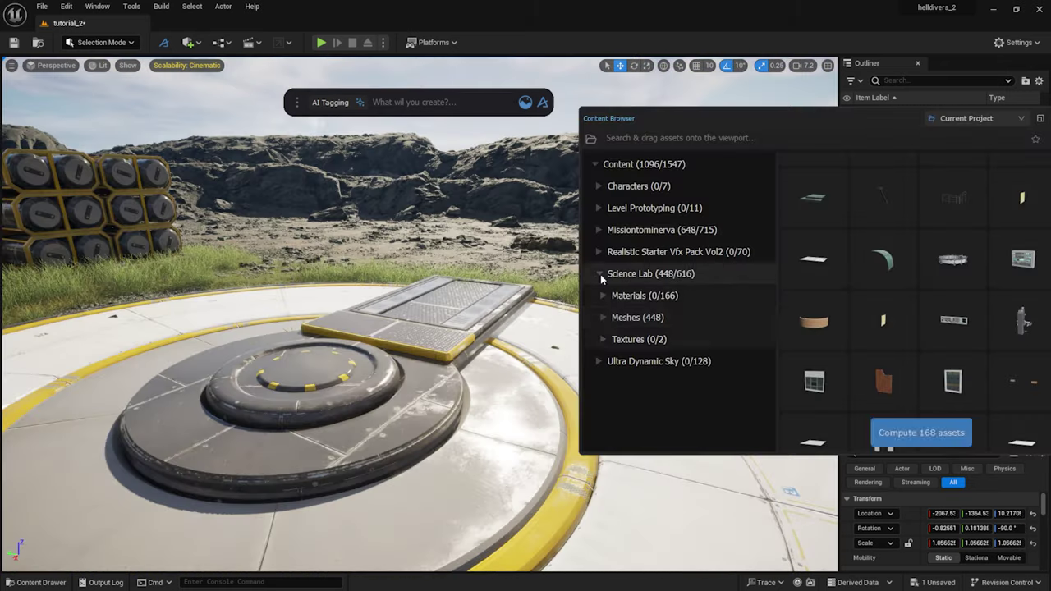
double_click(637, 317)
scroll(655, 384, "down", 1)
left_click(655, 366)
left_click_drag(814, 381, 446, 267)
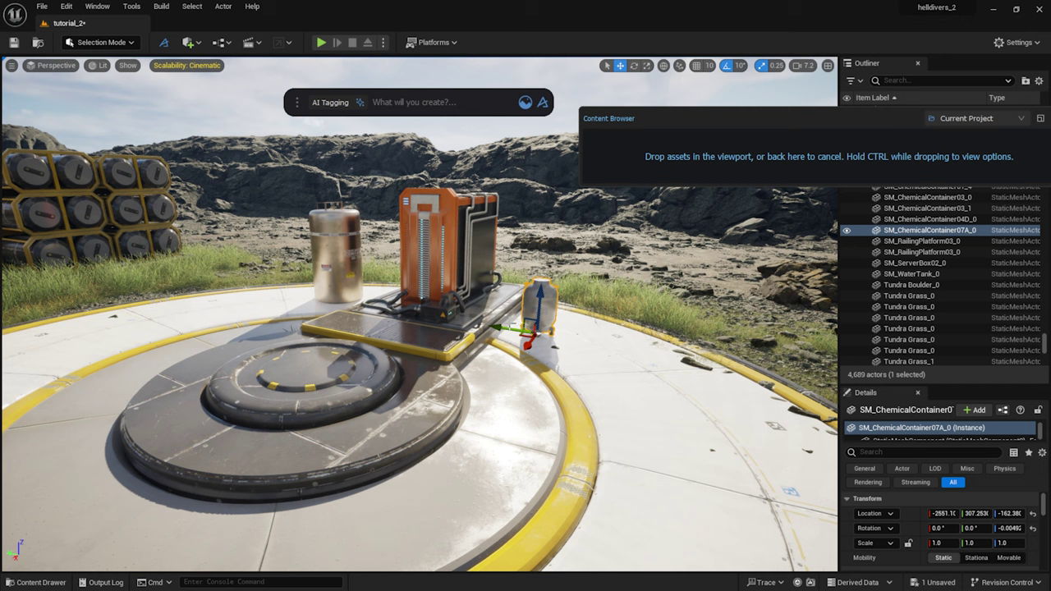
Duplicate the small chemical container on the landing pad and place the dish antenna on the building's roof.
left_click_drag(538, 312, 582, 312, "alt")
key("e")
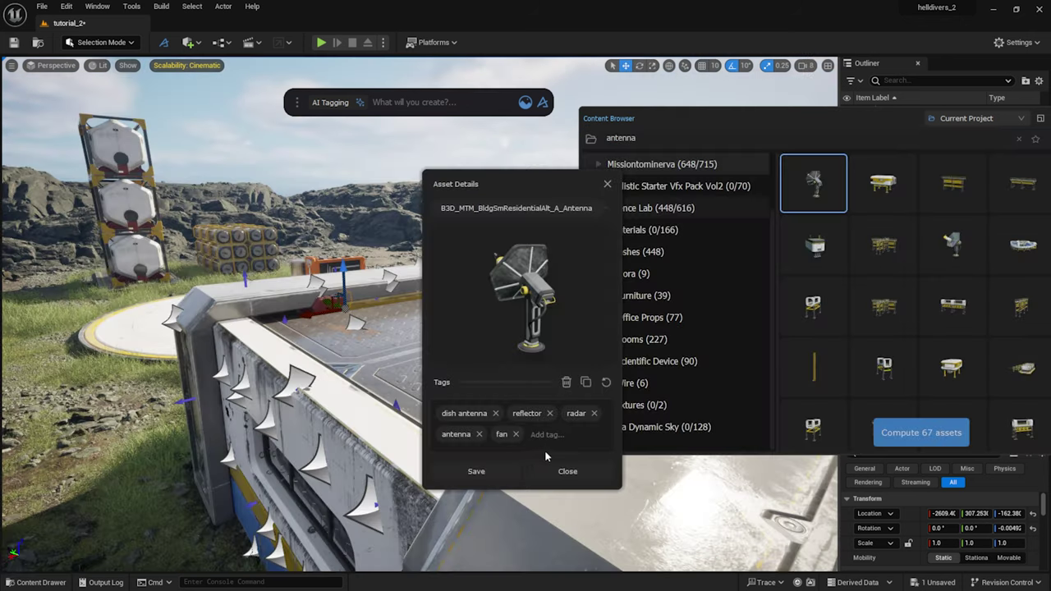
left_click(558, 469)
left_click_drag(812, 183, 492, 345)
left_click_drag(467, 249, 484, 255)
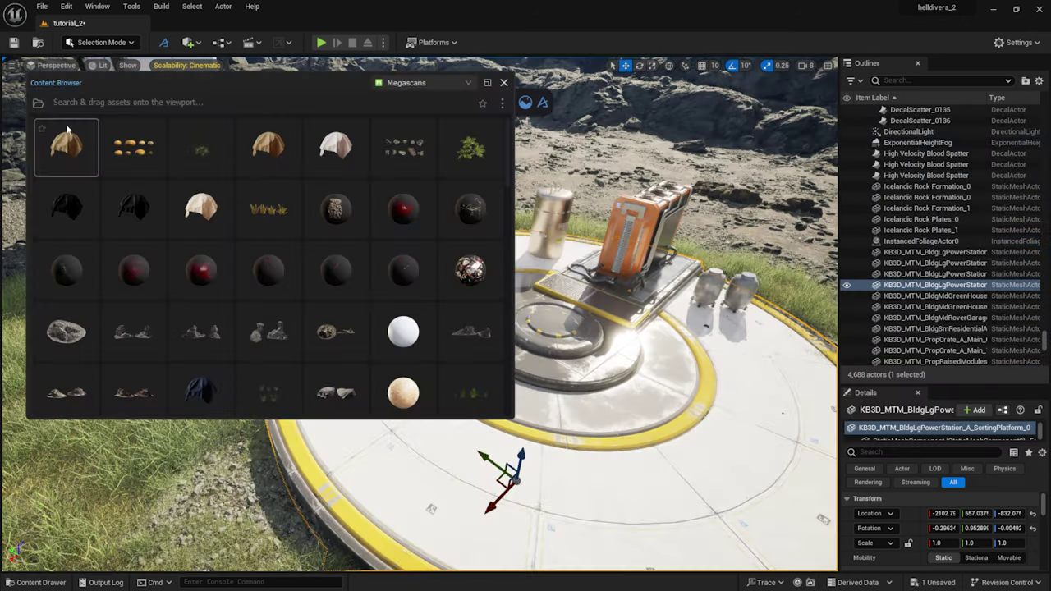
Select three High Velocity Blood Spatter decals from Megascans and scatter them over the landing pad.
left_click(70, 194)
left_click(474, 171, "ctrl")
left_click(270, 159, "ctrl")
left_click_drag(269, 159, 590, 458, "ctrl")
left_click(623, 486)
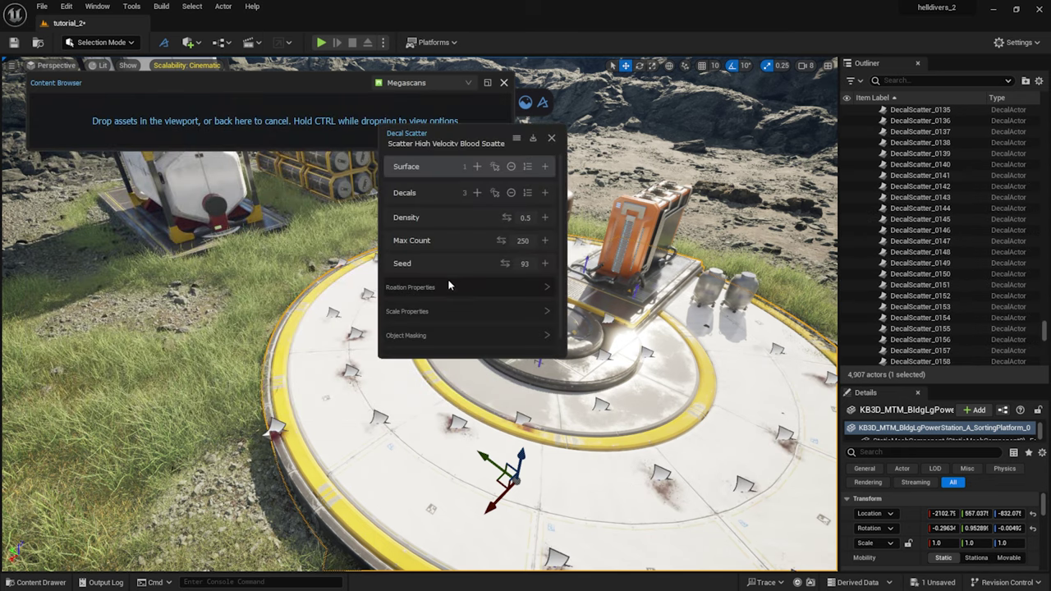
Set the blood spatter scatter's max count to 80 and enter 500 in its decal properties.
key("Return")
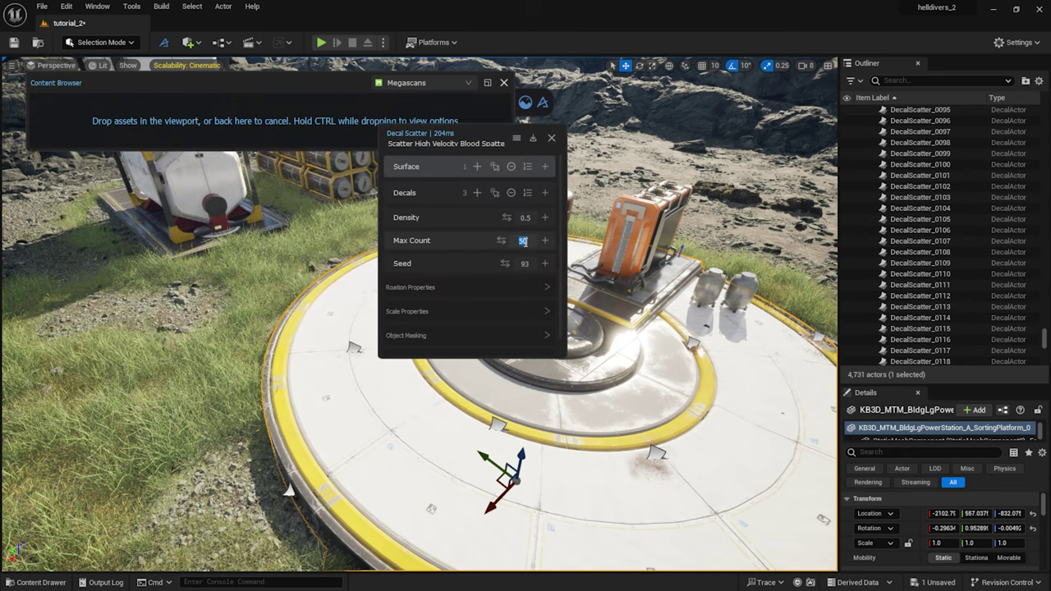
type("80")
key("Return")
scroll(422, 294, "down", 1)
left_click(423, 294)
key("Return")
double_click(519, 322)
type("500")
key("Return")
right_click_drag(519, 390, 518, 386)
left_click(505, 247)
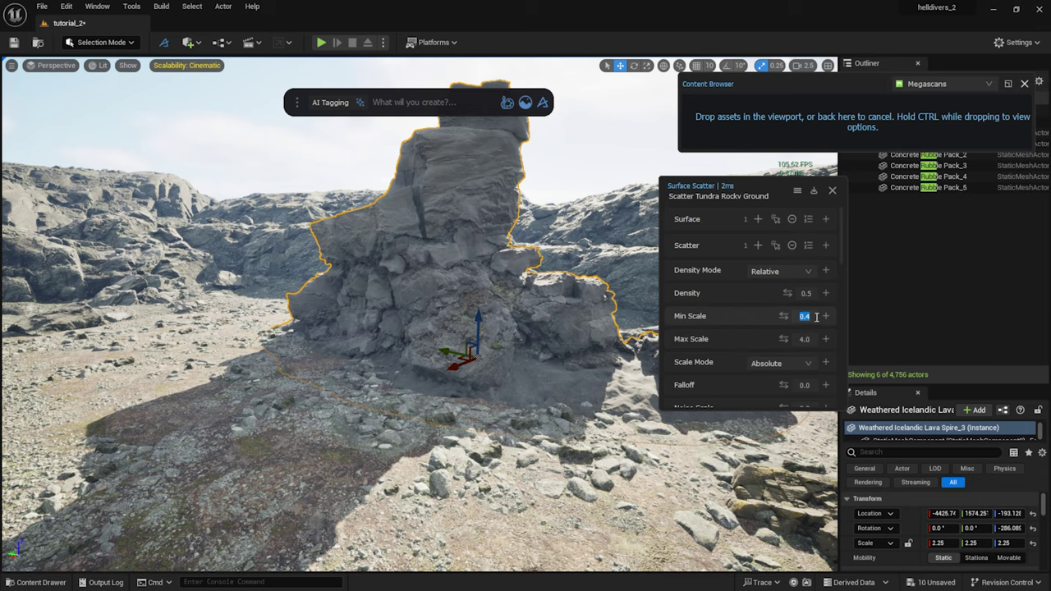
Set the Scatter Tundra Rocky Ground min scale to 2.0 and adjust its density around the lava spire.
type("2.0")
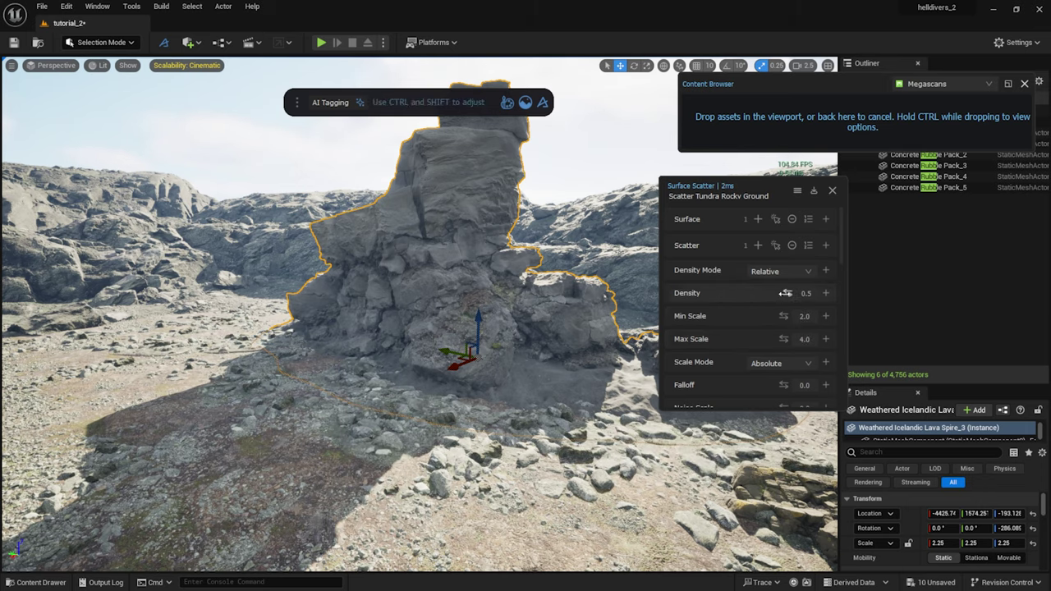
left_click_drag(787, 292, 800, 293)
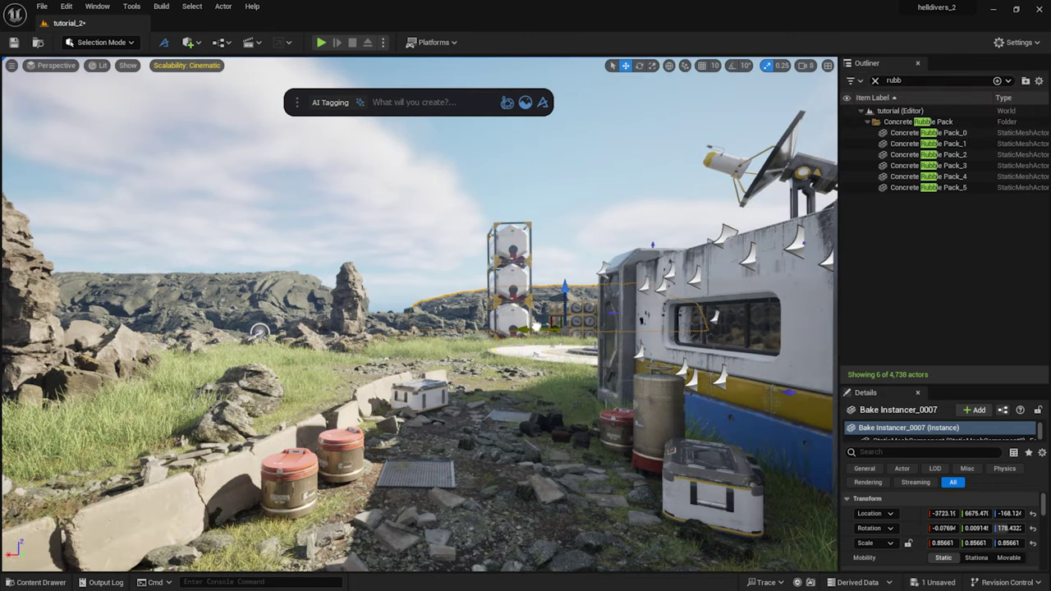
Delete the selected Bake Instancer rock in the background and undo the deletion.
key("Delete")
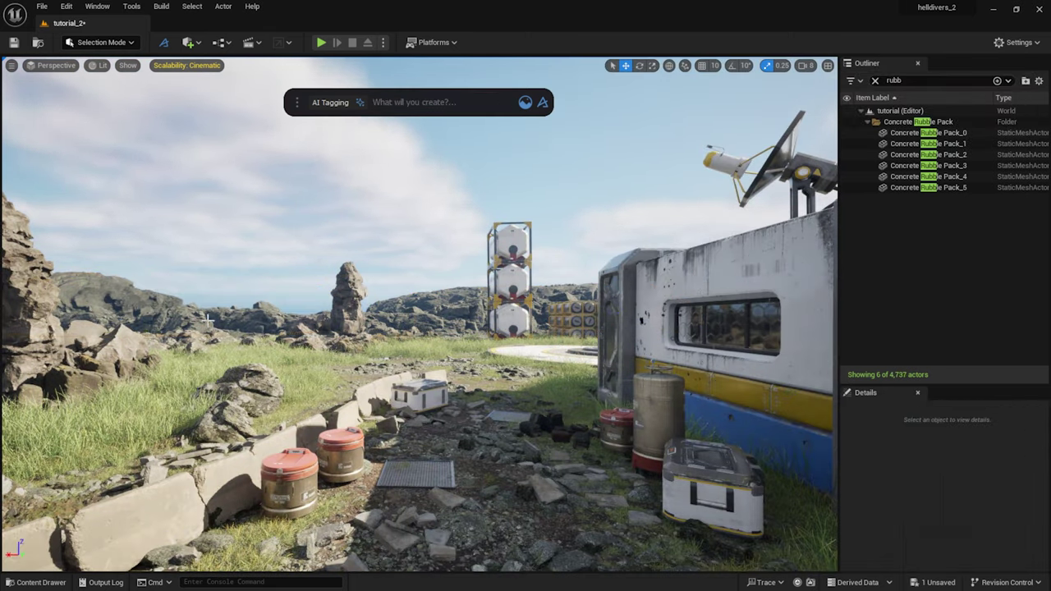
key("ctrl+z")
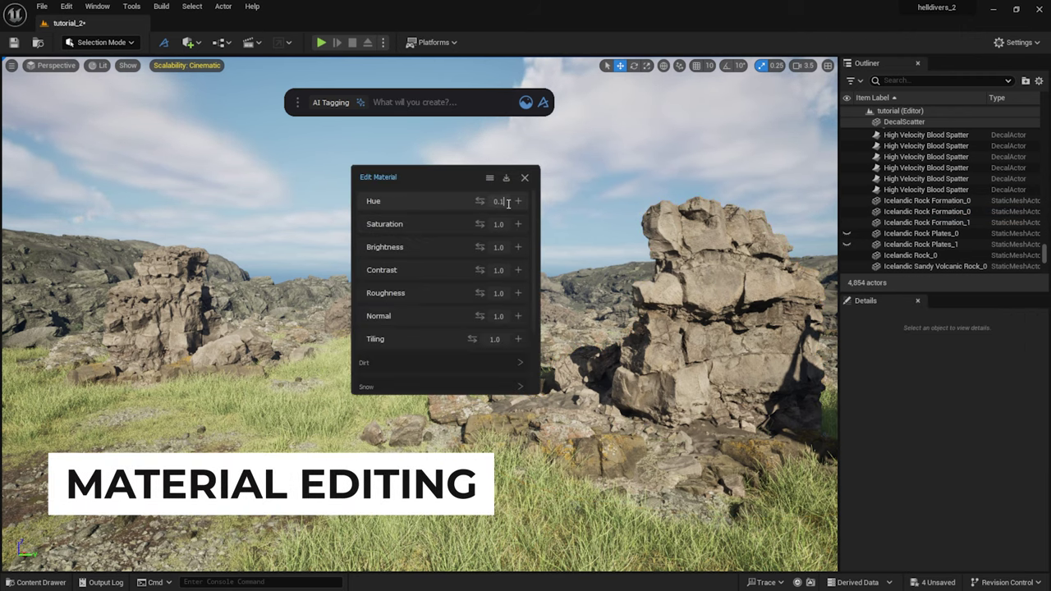
Set saturation and brightness to 0.5 on the rock formation's material, and saturation to 0.5 on the other rock's material.
left_click(502, 227)
type("0.5")
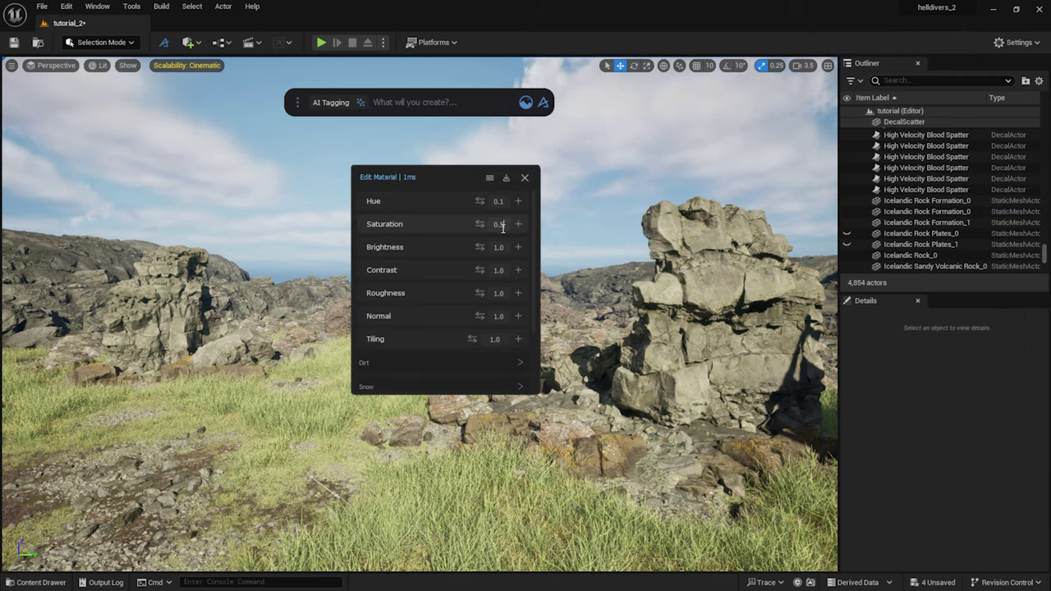
left_click(501, 251)
type("0.5")
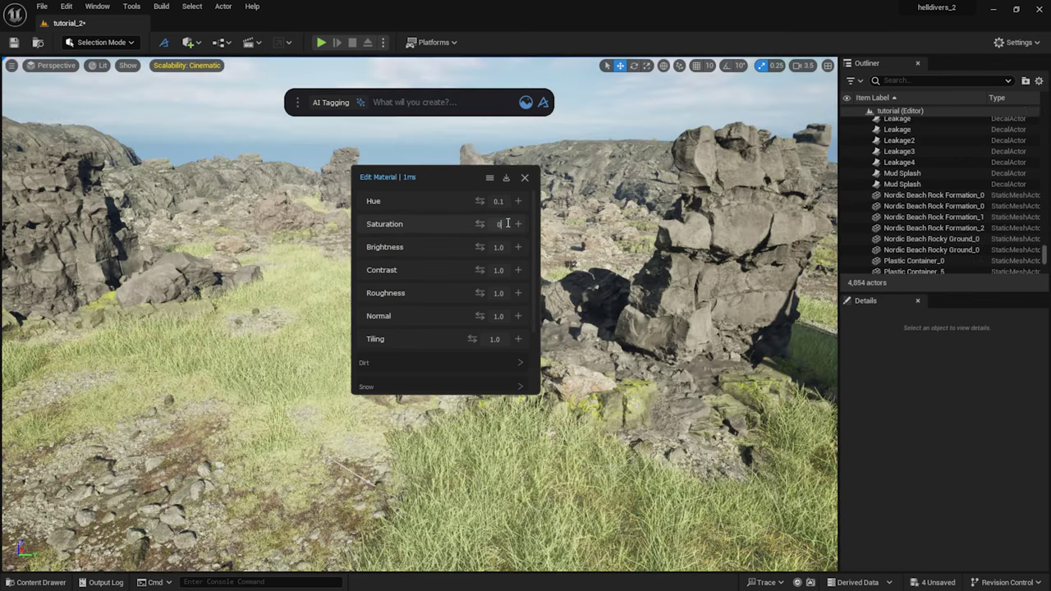
type(".5")
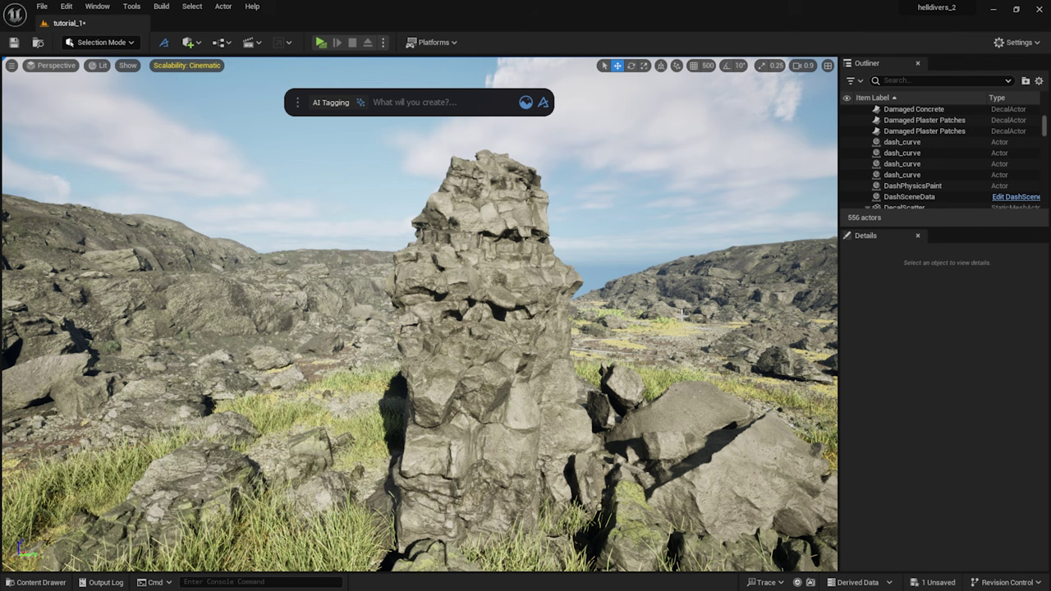
Browse the Megascans atlases, switch to Quixel Bridge and download the Devil's Ivy vine atlas at 2K resolution.
left_click(524, 101)
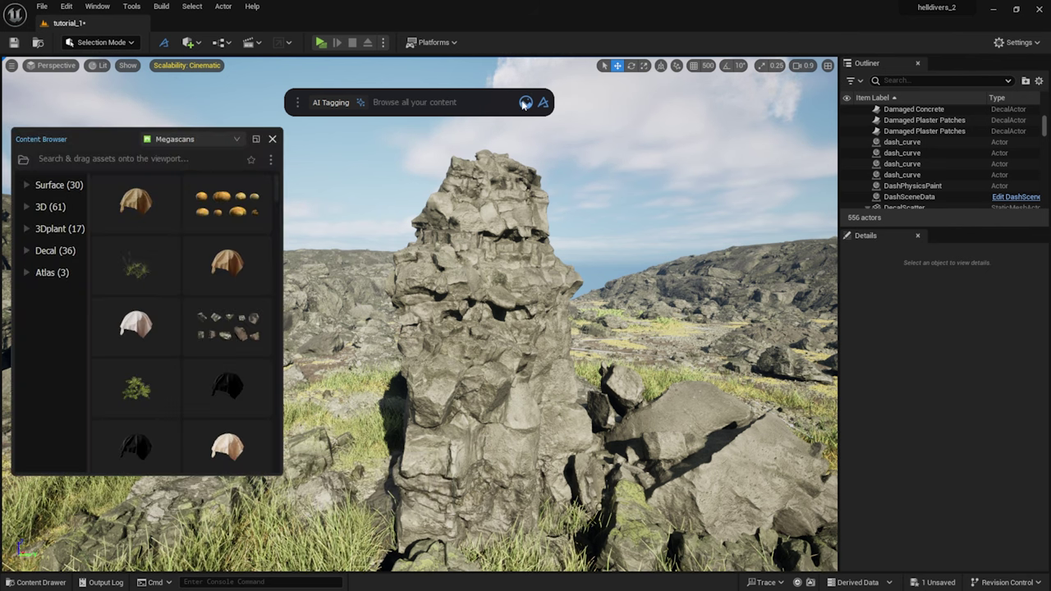
left_click(52, 272)
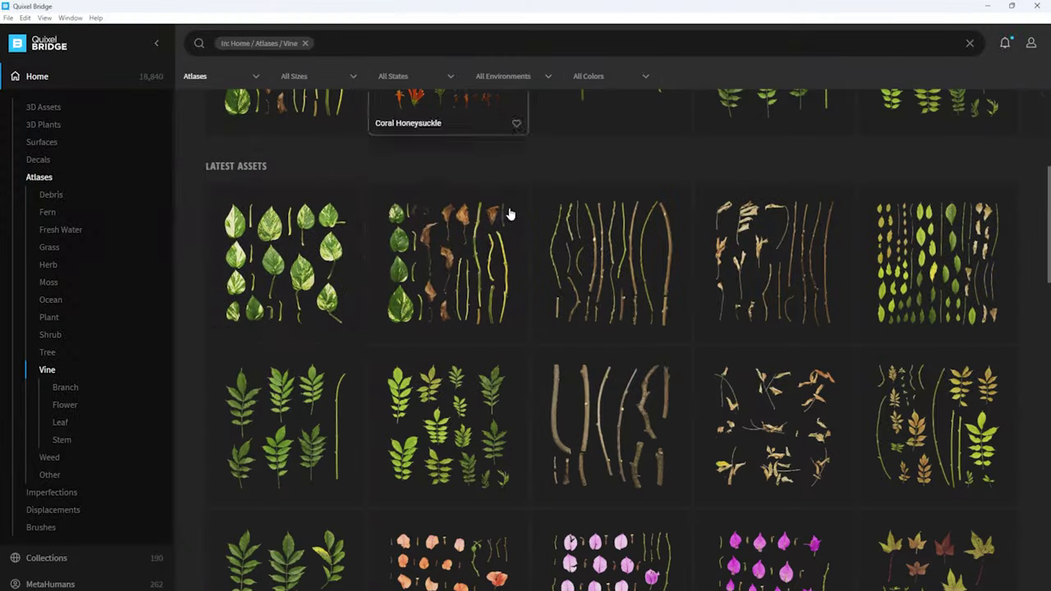
scroll(509, 214, "down", 2)
left_click(271, 152)
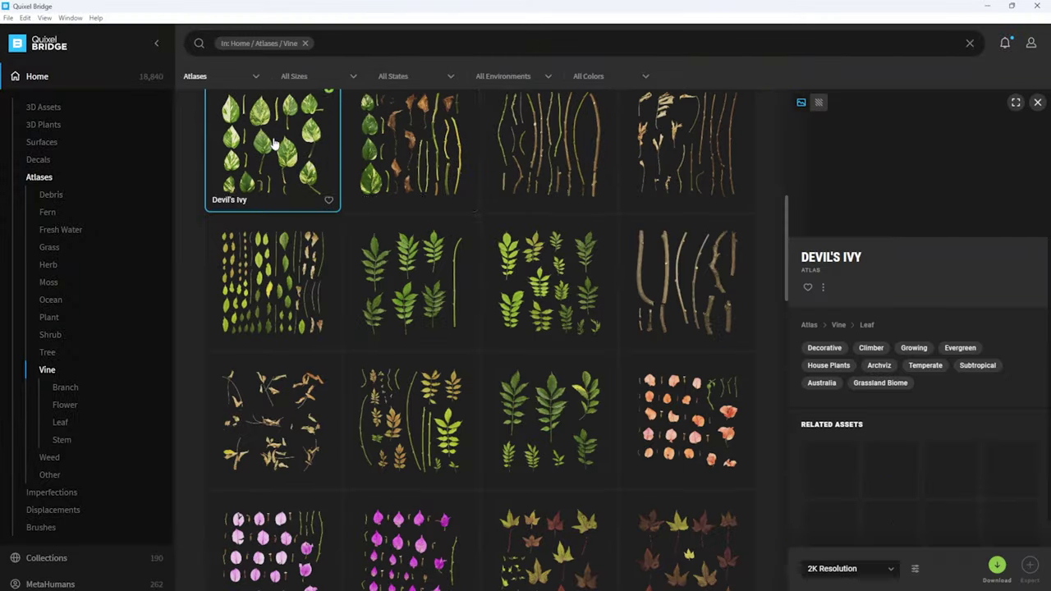
left_click(996, 566)
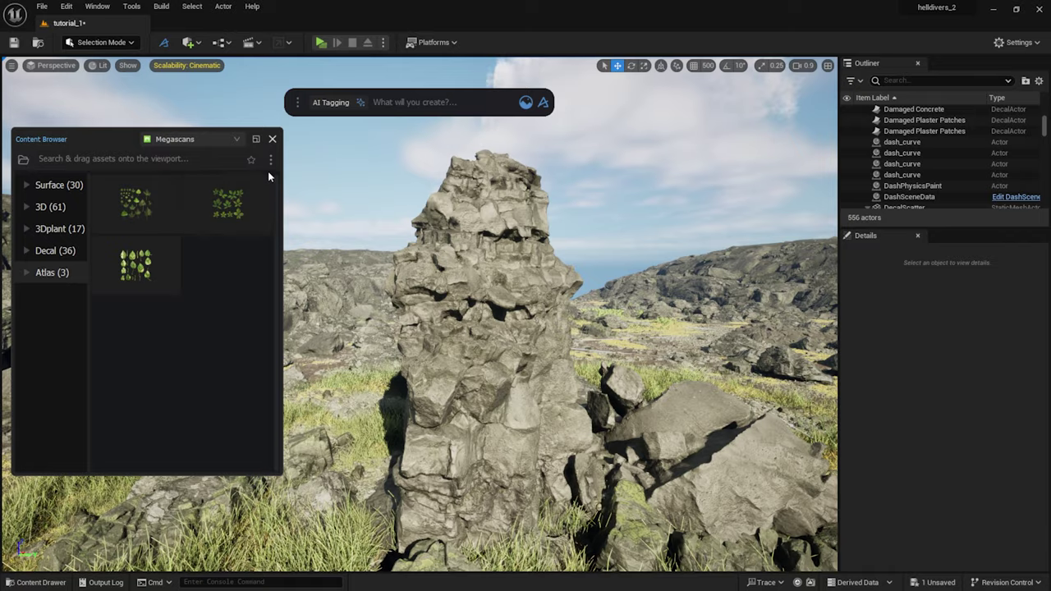
Check the Bridge library paths in the Dash content browser's preferences and close them unchanged.
left_click(270, 160)
left_click(304, 240)
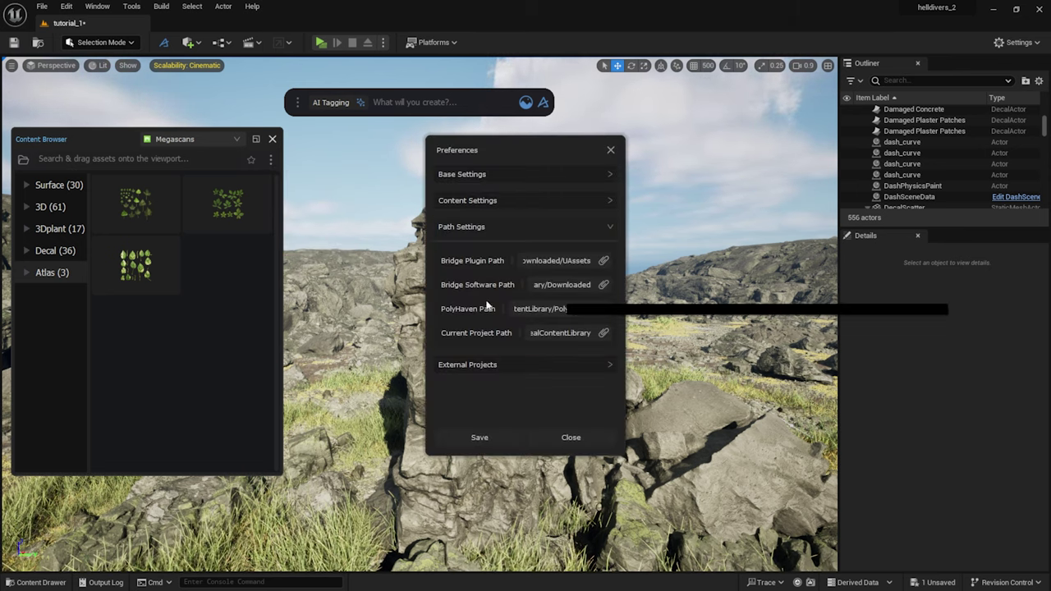
left_click(598, 438)
Select the tall Icelandic rock formation and create vines on it from the blackberry vine atlas.
left_click(499, 281)
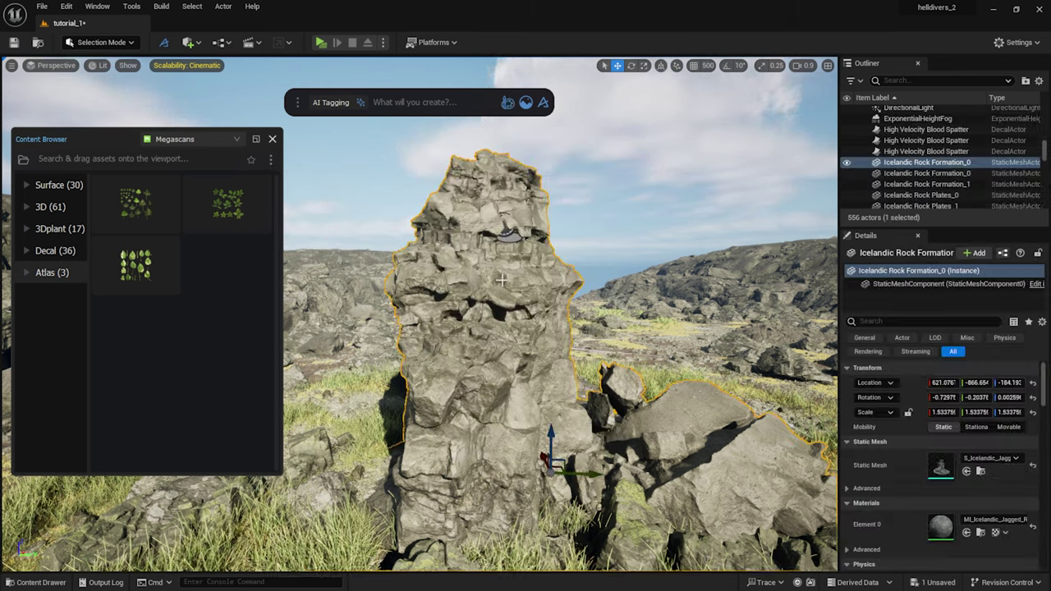
left_click_drag(245, 214, 488, 273)
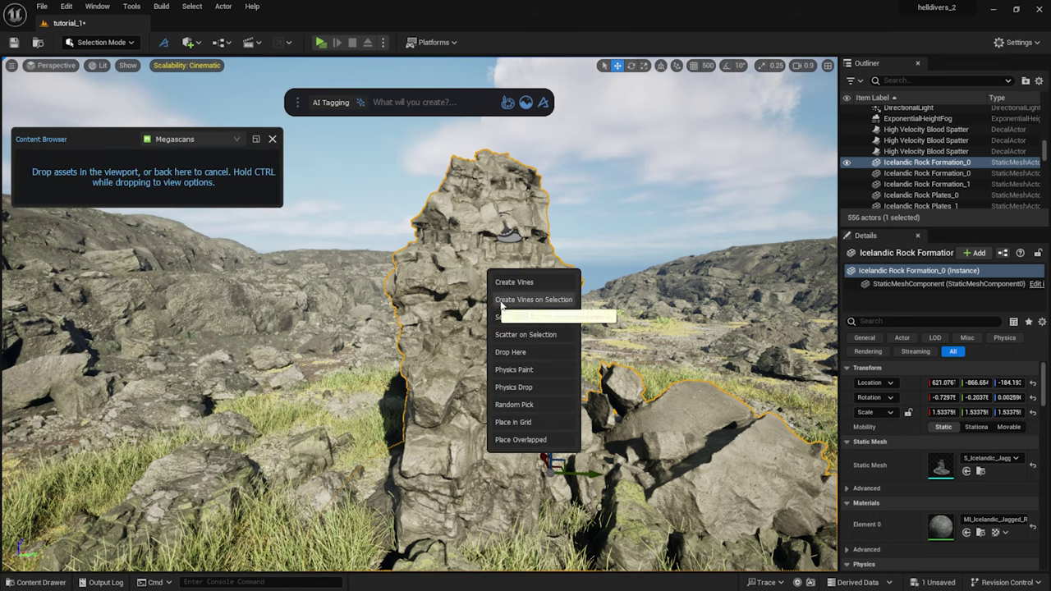
left_click(501, 300)
left_click_drag(474, 128, 792, 145)
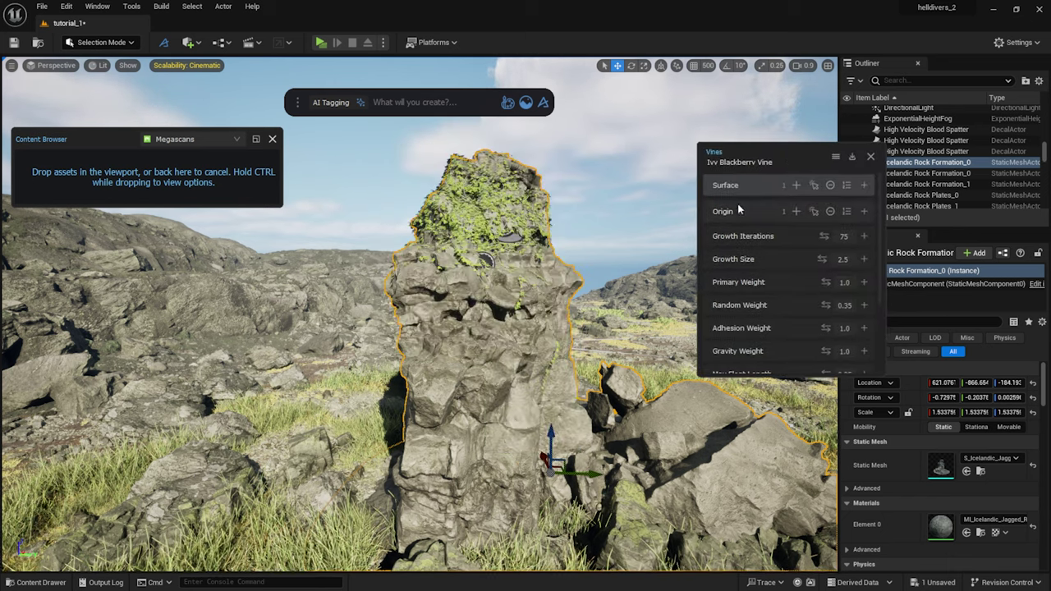
Raise the blackberry vine's growth iterations and set its seed to 382.
scroll(788, 287, "down", 3)
left_click_drag(804, 321, 821, 320)
scroll(781, 309, "up", 4)
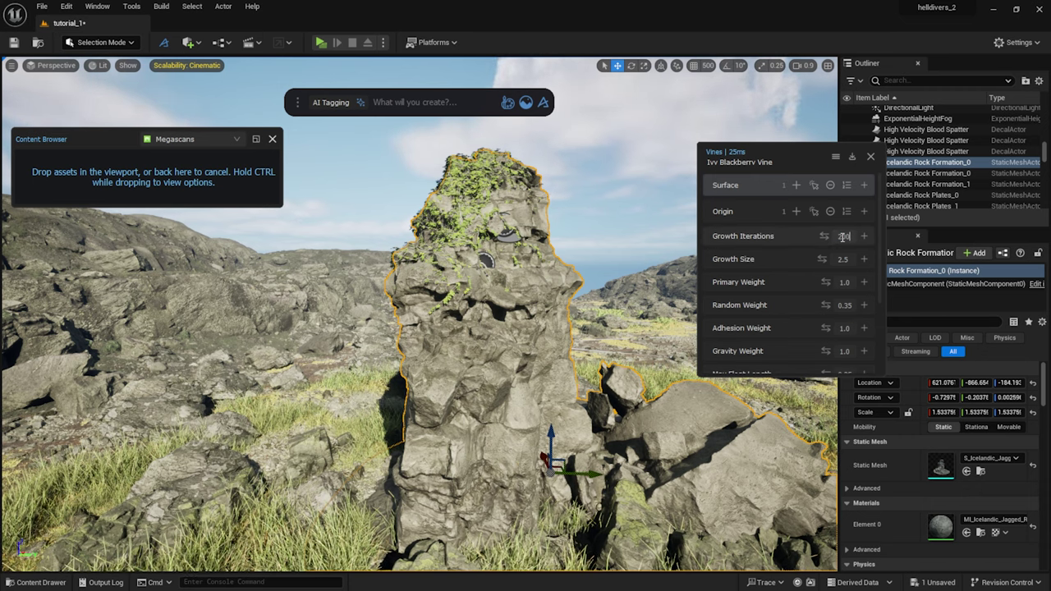
key("Return")
scroll(780, 340, "down", 4)
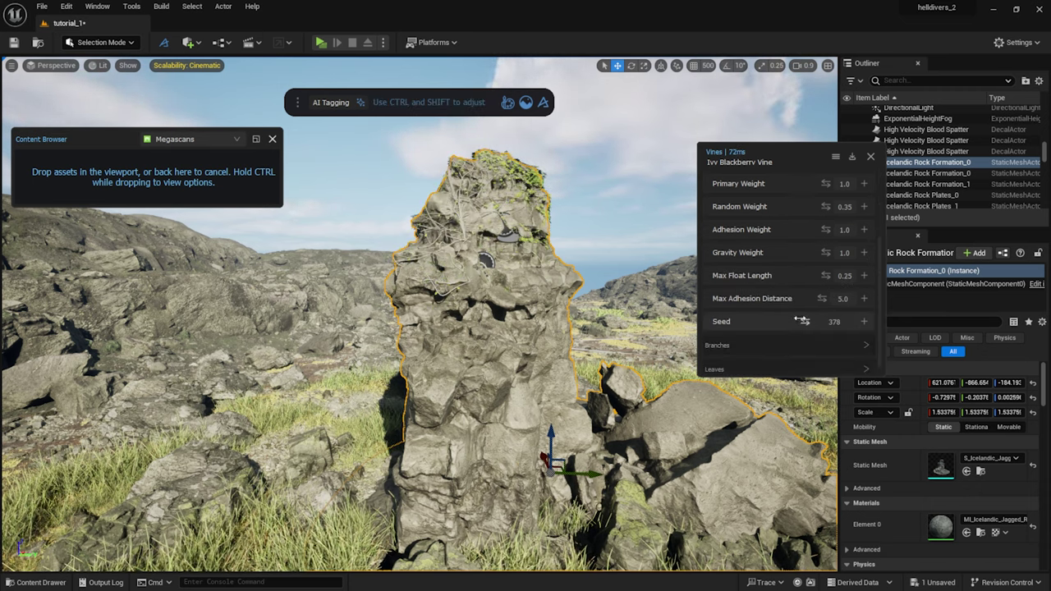
left_click_drag(805, 321, 808, 321)
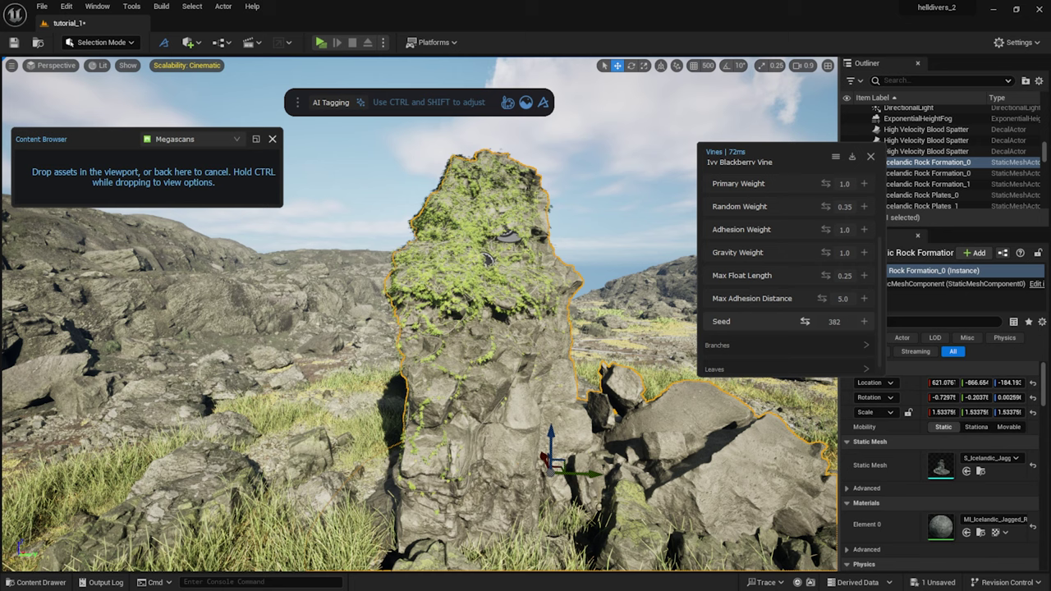
Open the vine's leaf settings and set the leaf scale to 0.57.
left_click(764, 367)
scroll(764, 351, "down", 3)
left_click_drag(828, 335, 830, 335)
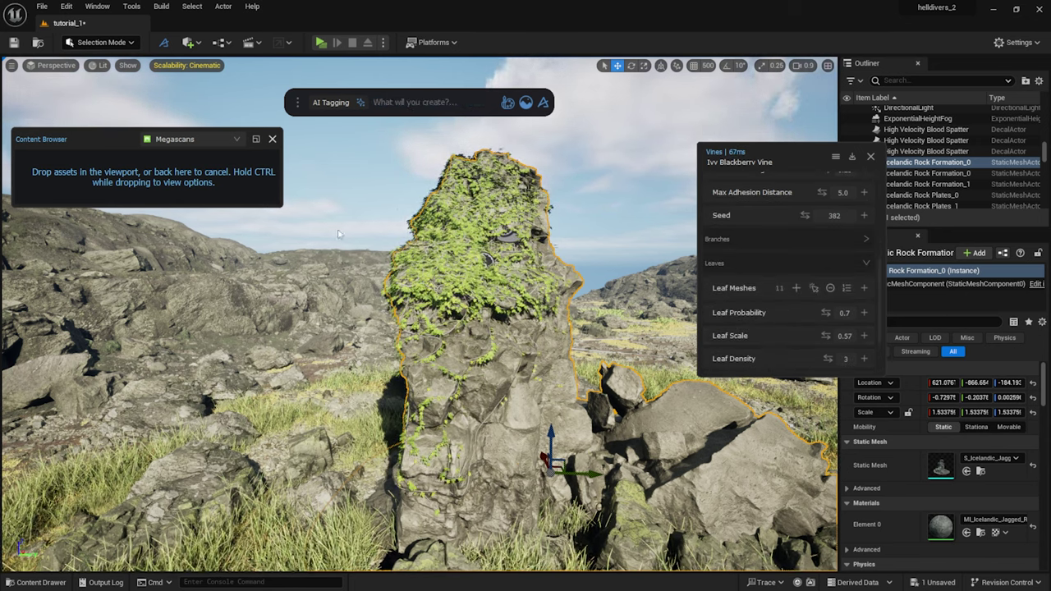
Select the ivy mesh, apply a Megascans 3D asset's material to its branches and clear the selection.
scroll(597, 267, "up", 8)
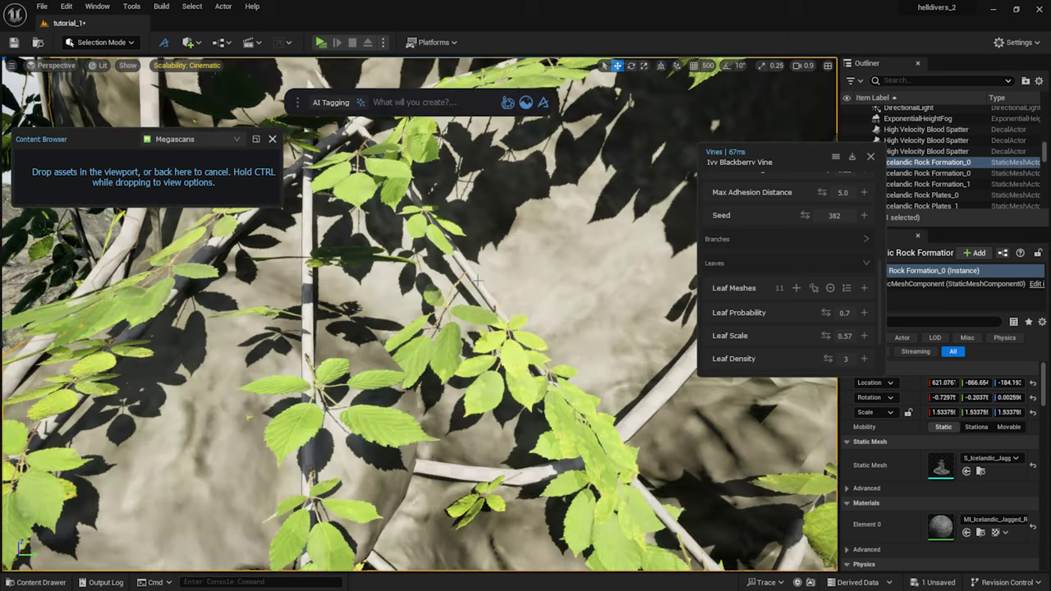
left_click(308, 293)
left_click_drag(309, 290, 49, 231)
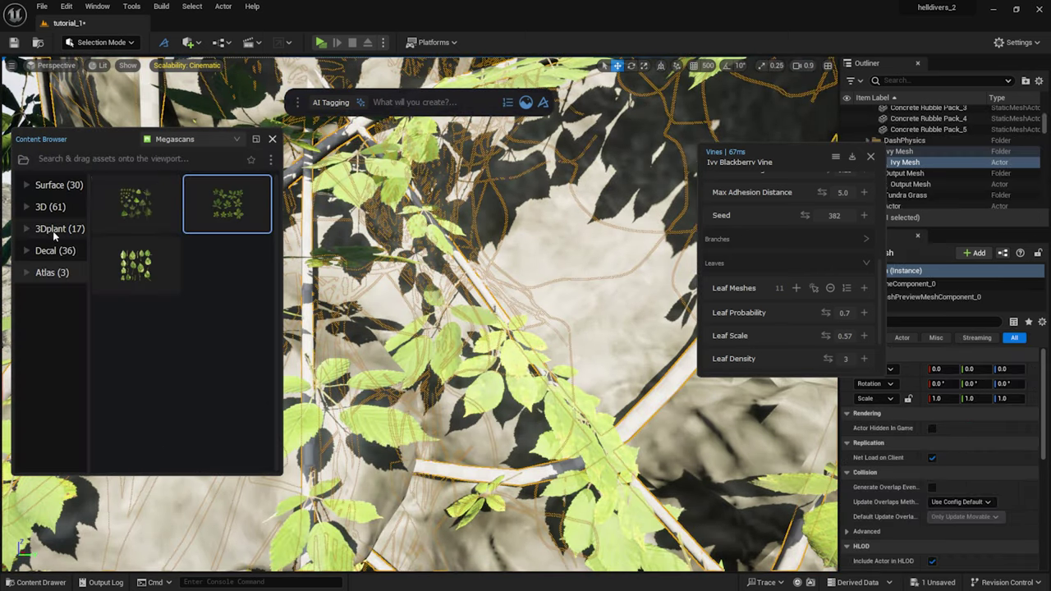
left_click(43, 205)
left_click_drag(276, 216, 277, 420)
left_click_drag(231, 444, 476, 281)
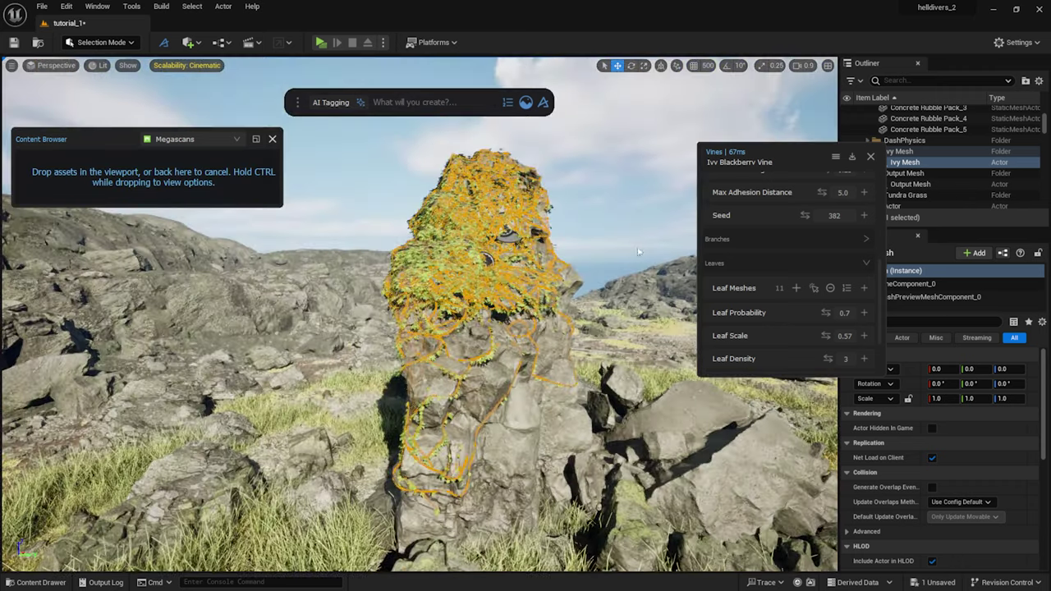
key("Escape")
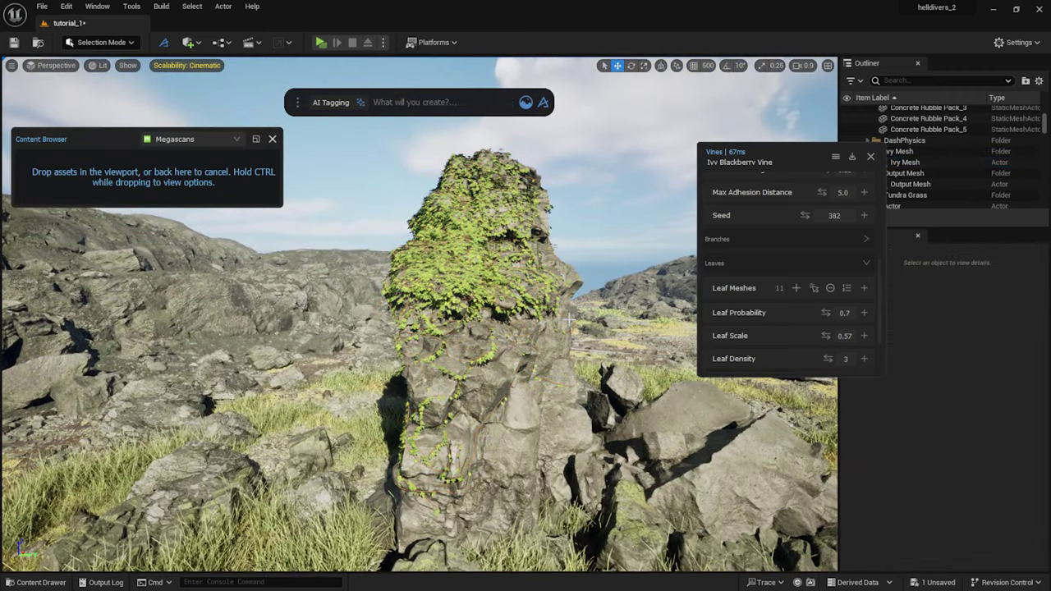
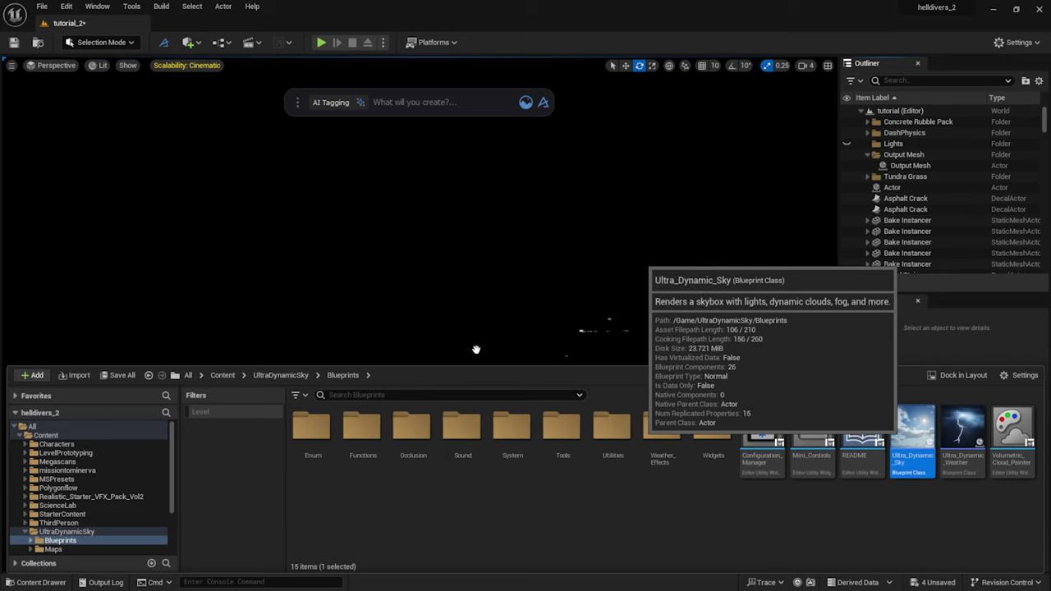
Add the Ultra_Dynamic_Sky blueprint to the level and set its Night Brightness to 3.
left_click_drag(476, 349, 492, 353)
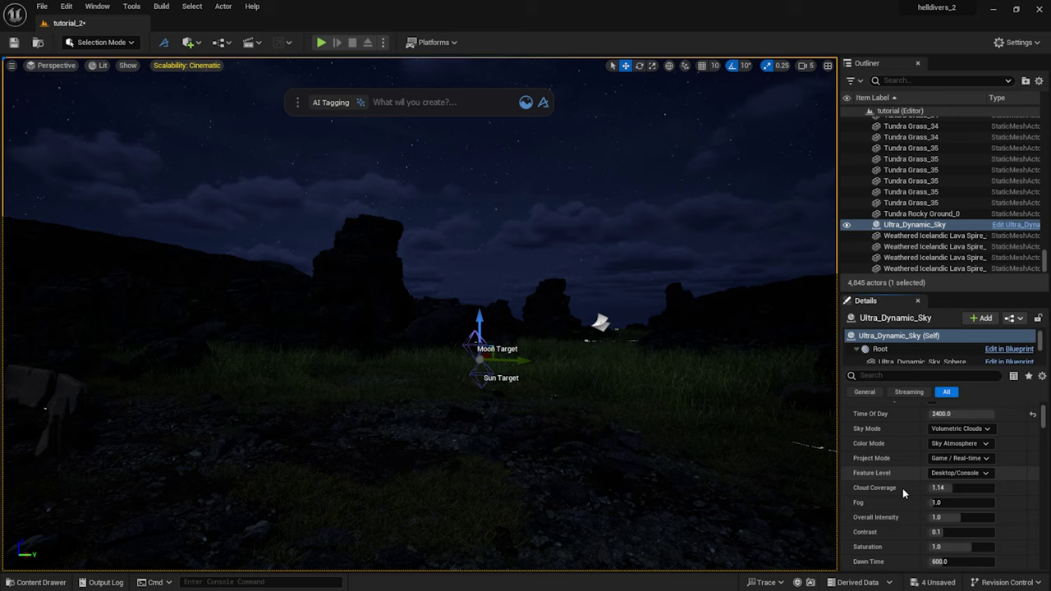
scroll(903, 488, "down", 2)
left_click(954, 538)
type("3")
key("Return")
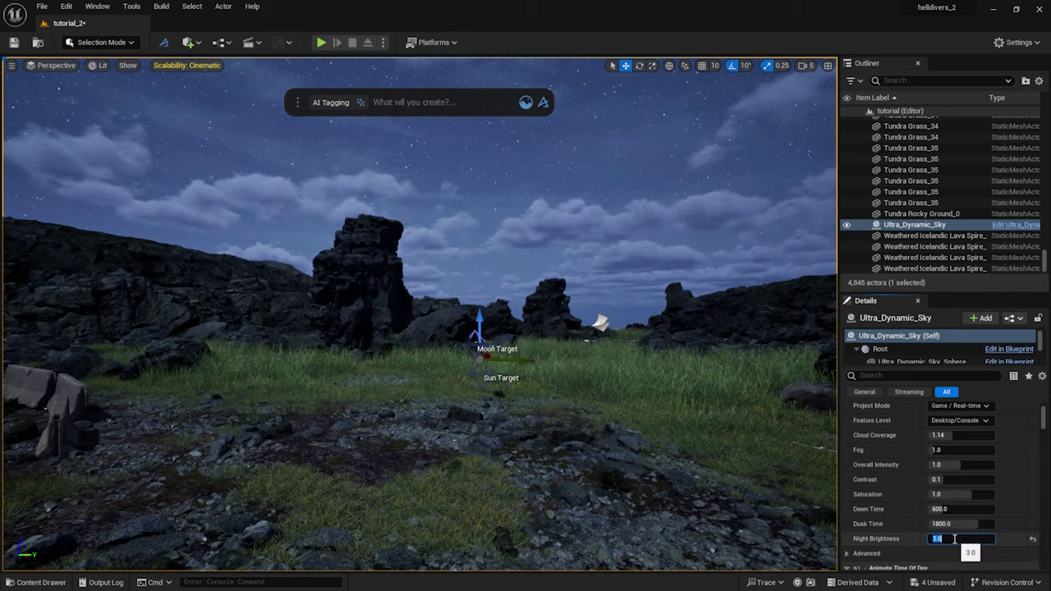
Filter the sky actor's settings for fog, raise Fog to about 8.2 and set Base Fog Density to 0.
left_click(928, 375)
type("expo")
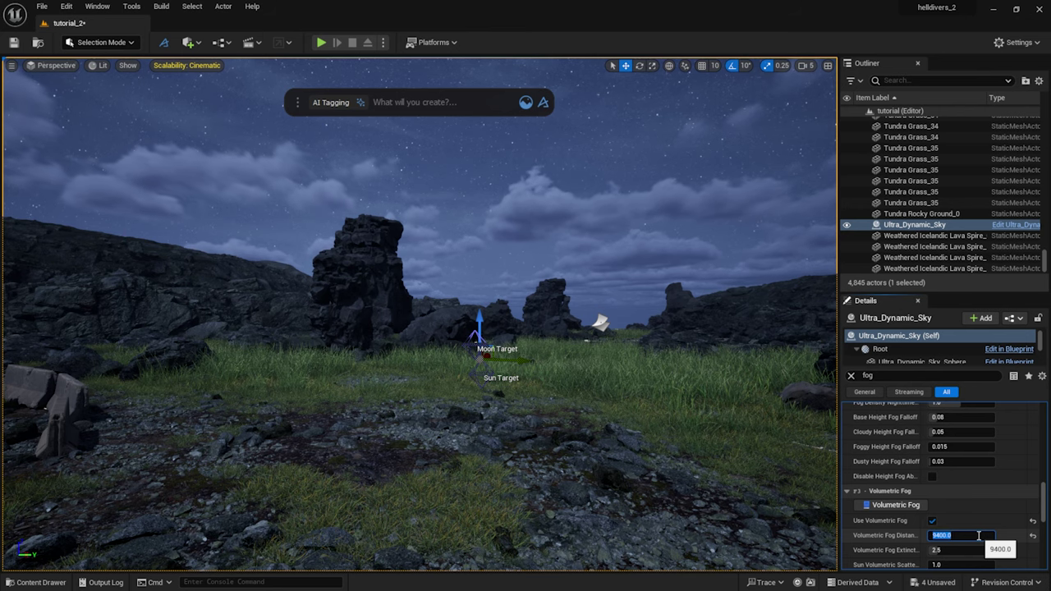
scroll(952, 422, "up", 10)
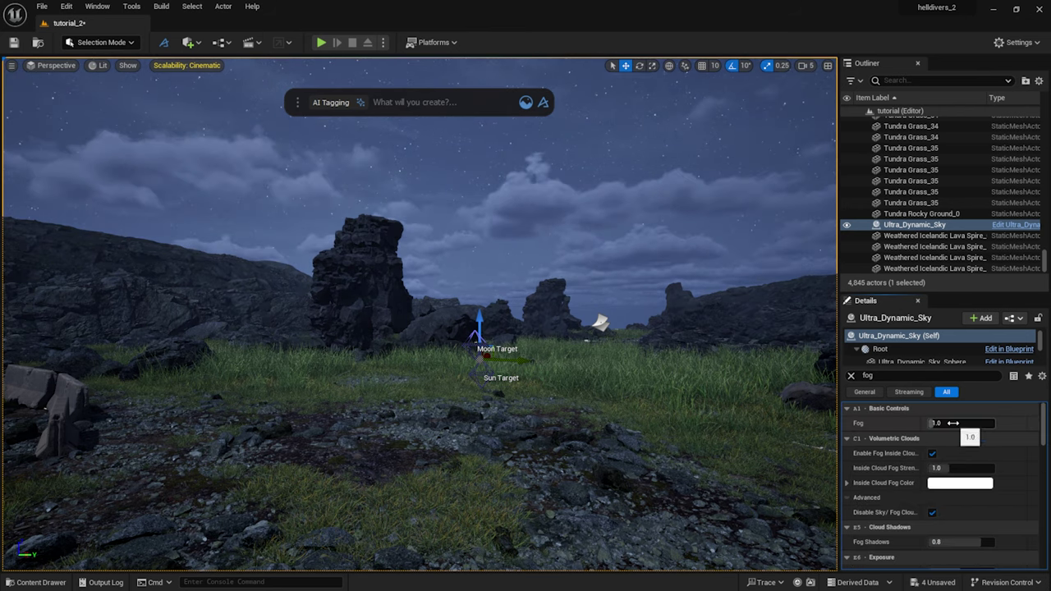
left_click_drag(952, 423, 977, 423)
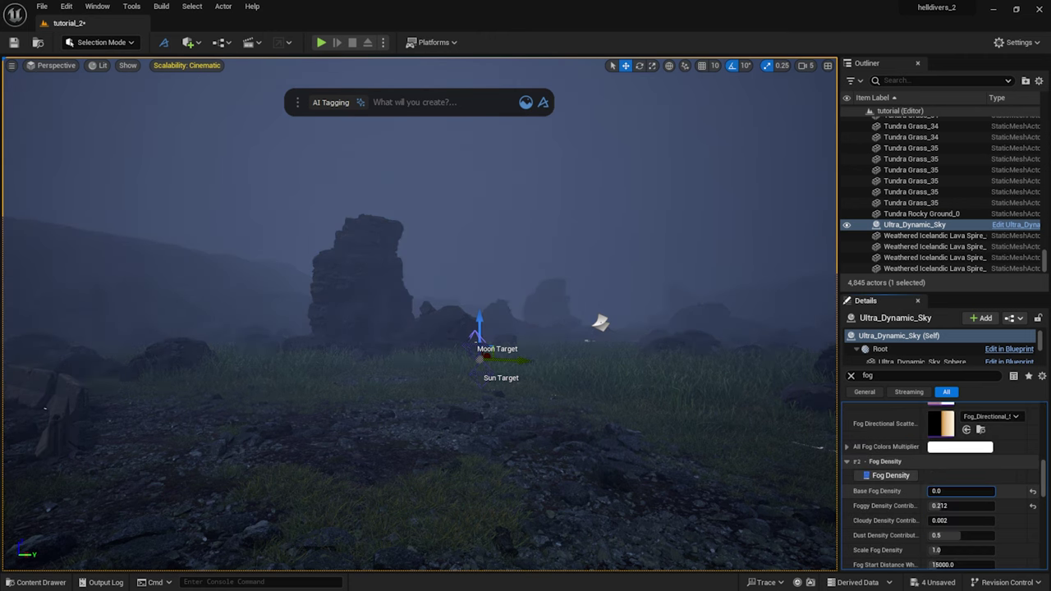
key("Tab")
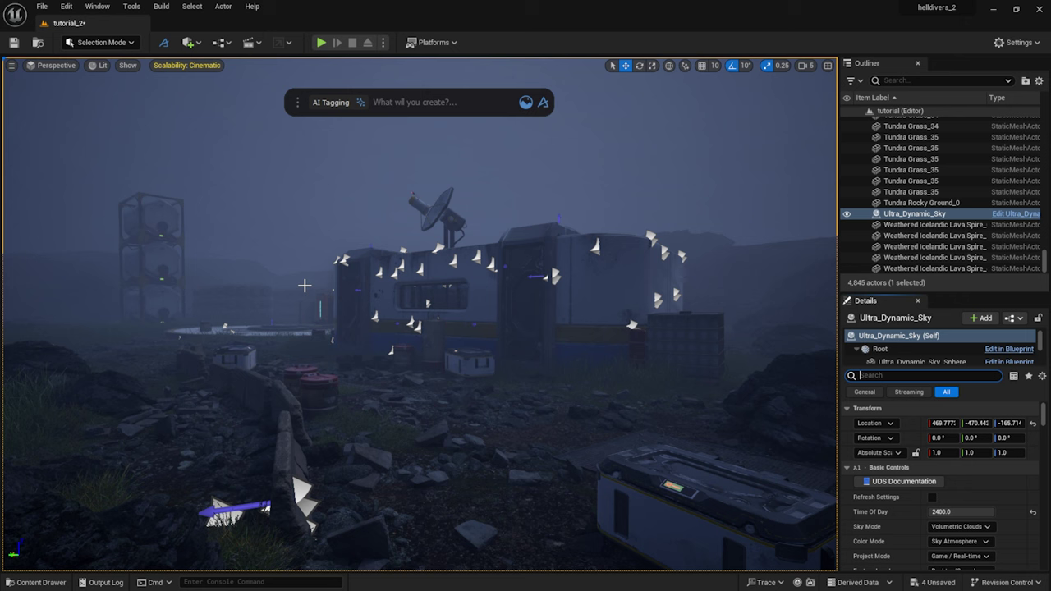
Add a Rect Light in front of the outpost, rotate it to face down and raise it above the building.
left_click(188, 42)
mouse_move(209, 144)
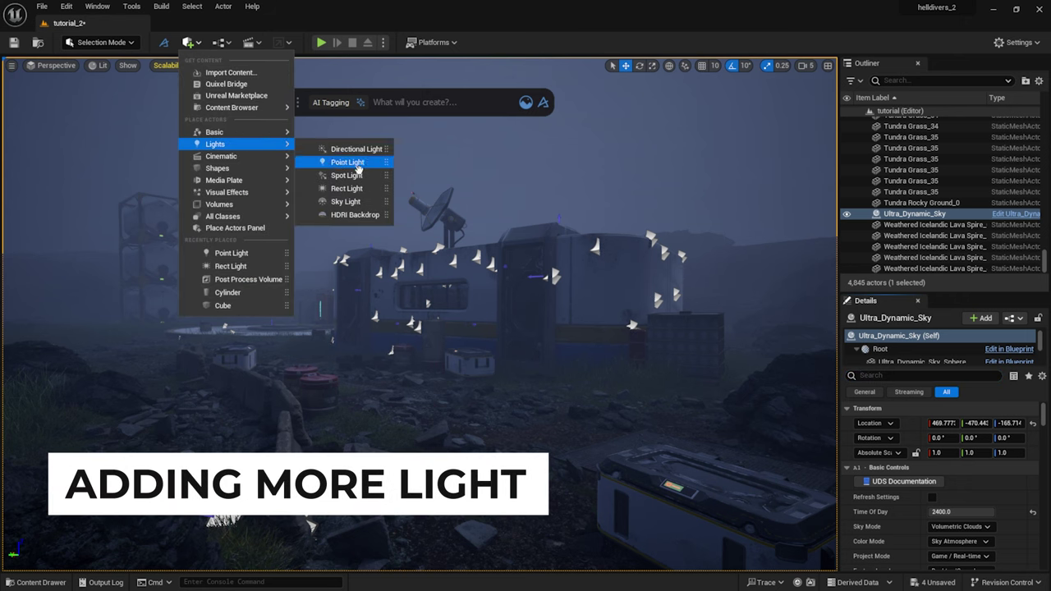
left_click_drag(361, 190, 431, 374)
key("e")
left_click_drag(411, 322, 437, 89)
key("w")
Set the rect light's source width and height to 200 and its intensity to 2 cd.
scroll(894, 503, "down", 3)
left_click(962, 518)
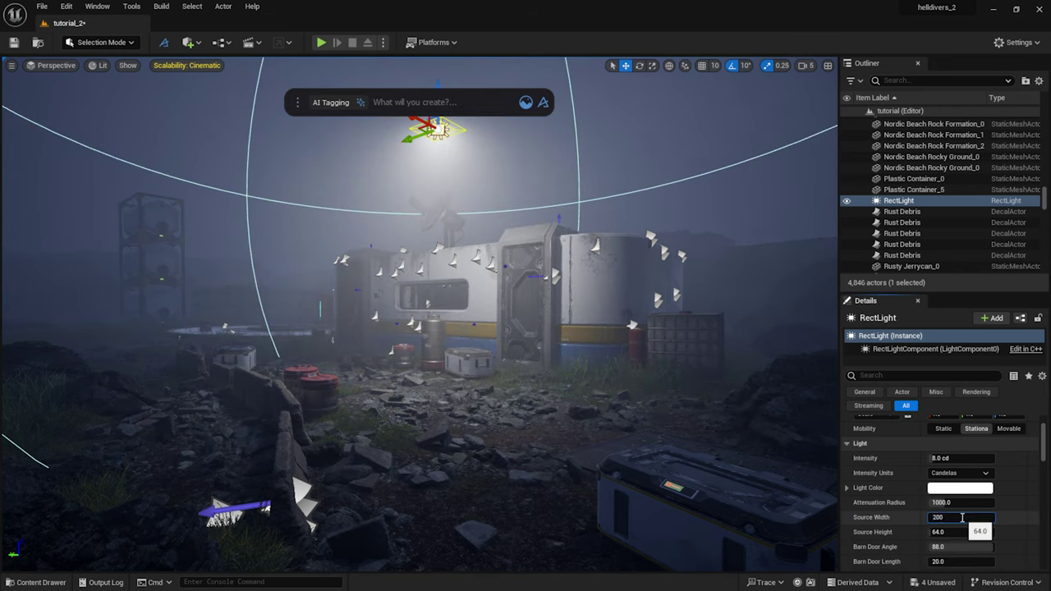
left_click(953, 532)
type("200")
key("Return")
left_click(957, 458)
type("2")
key("Return")
Shift the rect light slightly above the building and set its source width and height to 400.
left_click_drag(426, 120, 401, 112)
left_click(948, 517)
type("400")
key("Return")
type("400")
key("Return")
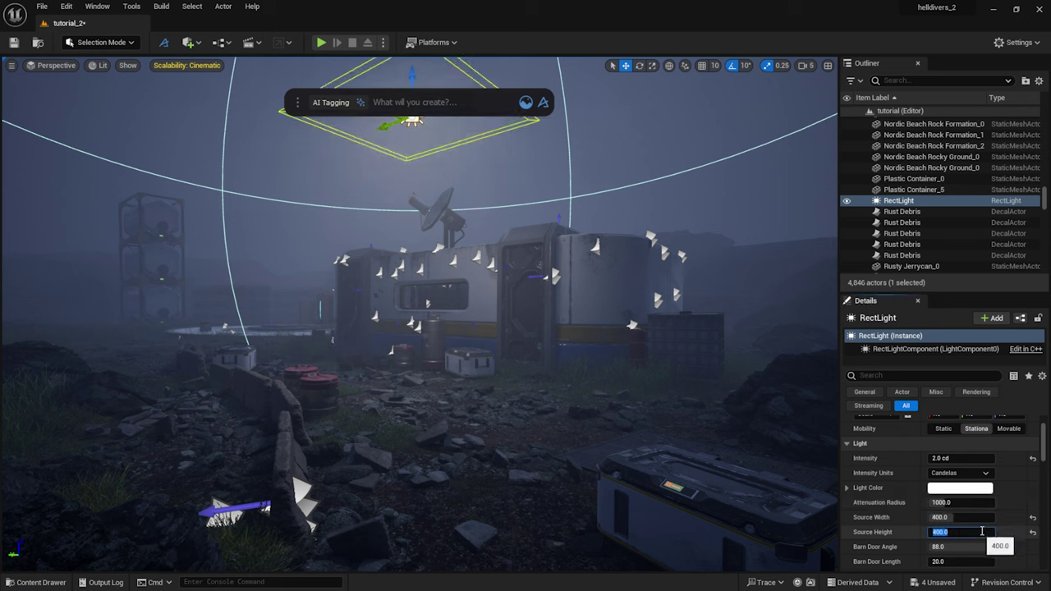
Set the light's volumetric scattering to 0.25 and indirect lighting to 0, and turn off its shadow casting.
scroll(894, 504, "down", 5)
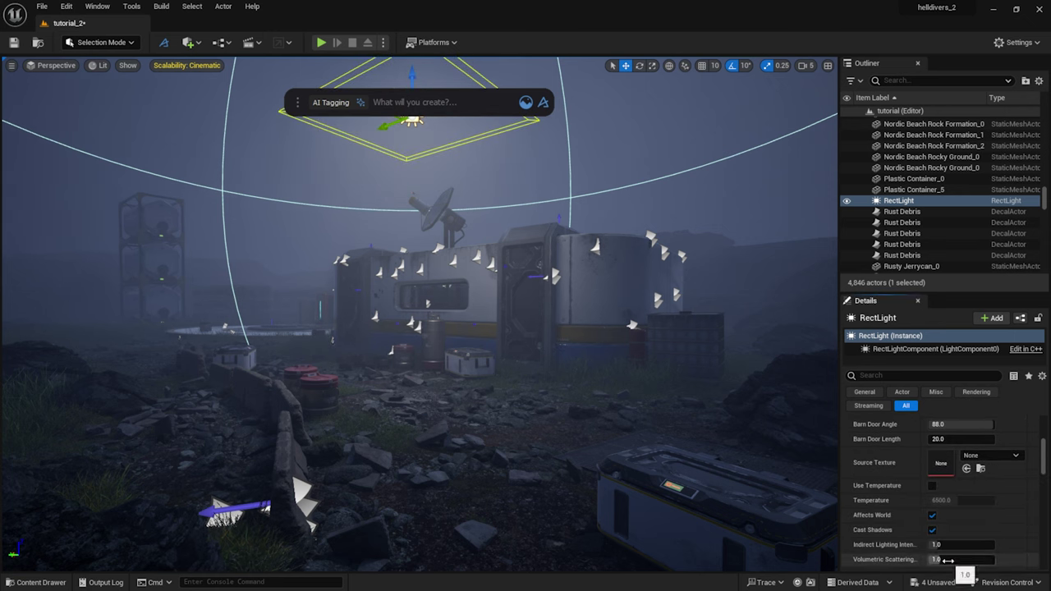
scroll(948, 560, "down", 2)
left_click(959, 507)
type("0.25")
key("Return")
left_click(975, 493)
type("0")
key("Return")
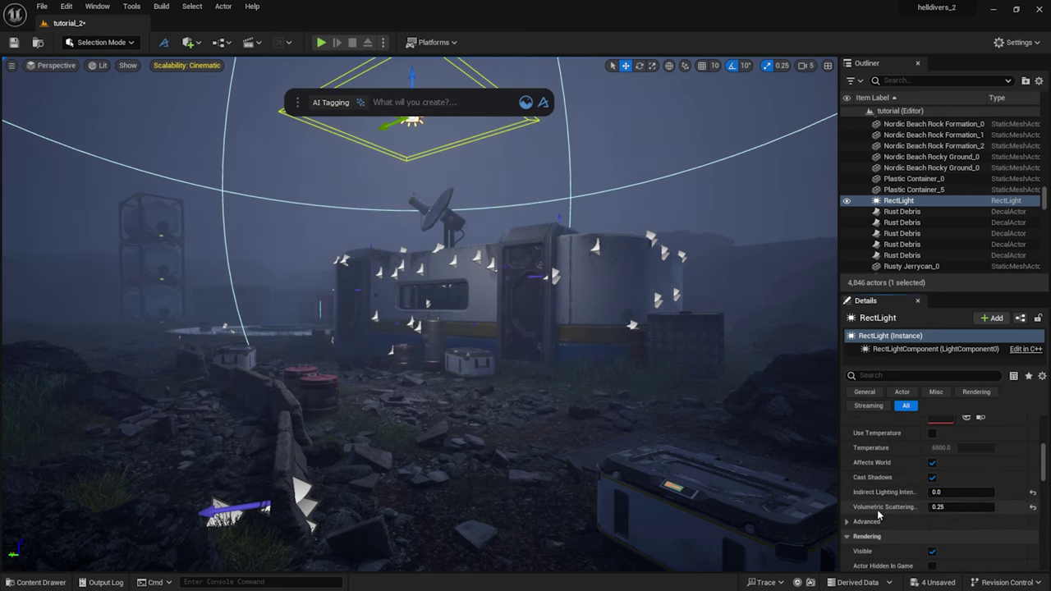
left_click(932, 478)
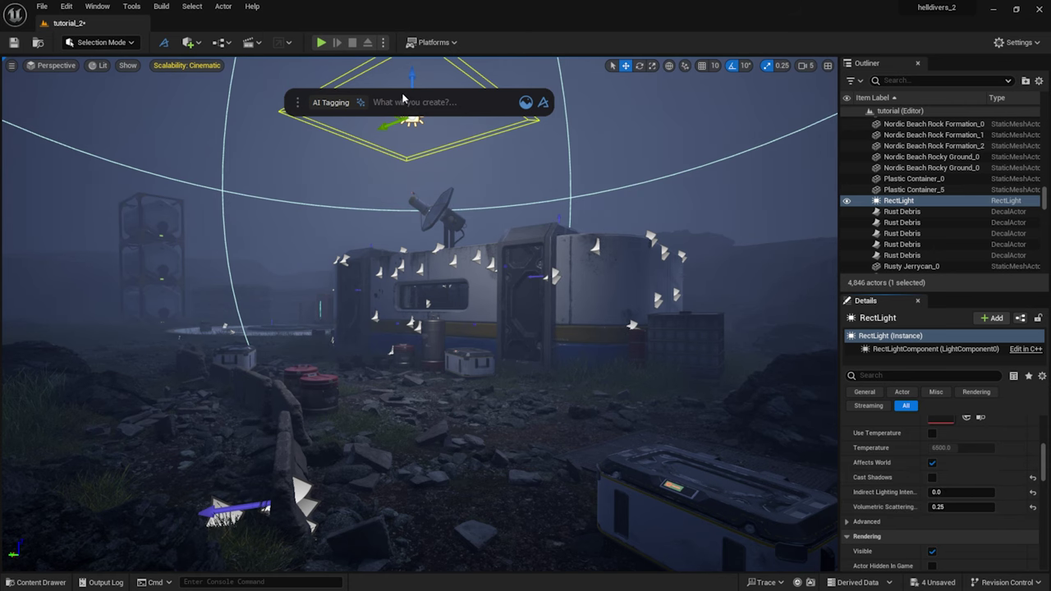
Increase the rect light's attenuation radius to about 3250, trying an intensity of 1 cd before setting it to 2 cd.
scroll(912, 481, "up", 8)
left_click(962, 458)
type("1")
key("Return")
right_click_drag(624, 328, 567, 283)
left_click_drag(939, 502, 969, 502)
left_click(955, 459)
type("2")
key("Return")
mouse_move(378, 283)
right_mouse_down()
mouse_move(345, 279)
mouse_move(377, 284)
right_mouse_up()
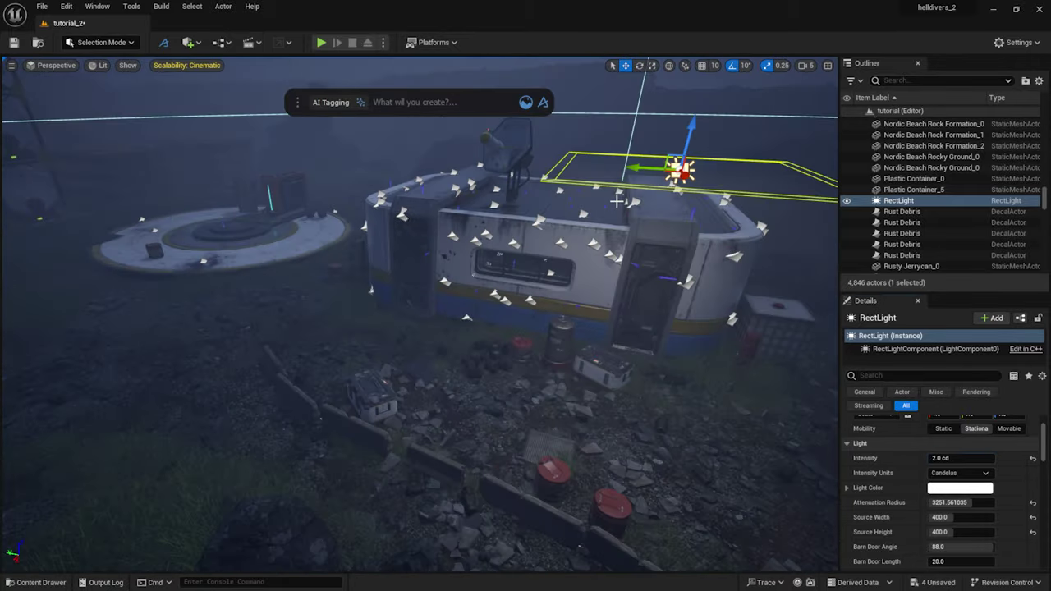
Move the rect light across the building's roof and walk the character around the outpost in a play test.
left_click_drag(661, 152, 519, 146)
left_click_drag(966, 517, 956, 463)
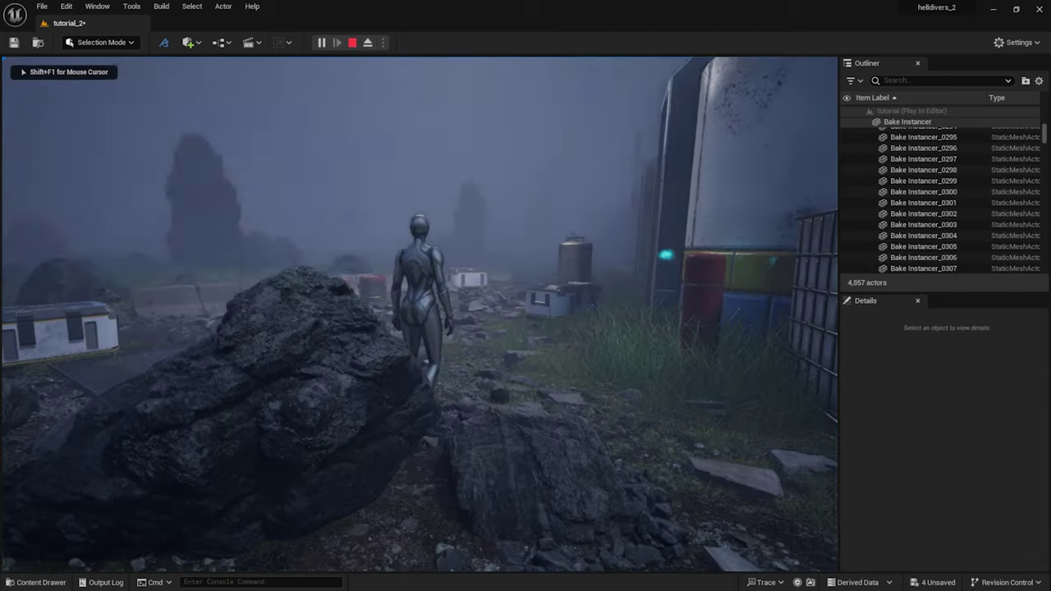
key("w")
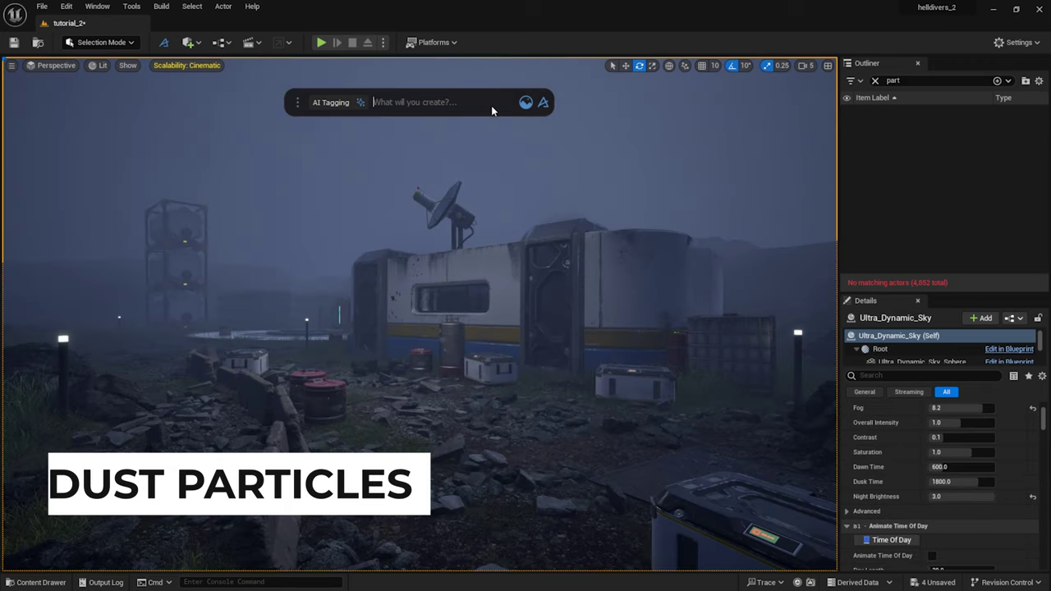
Create dust particles in the scene with Dash and edit their bounds.
left_click(491, 105)
type("particle")
left_click(385, 132)
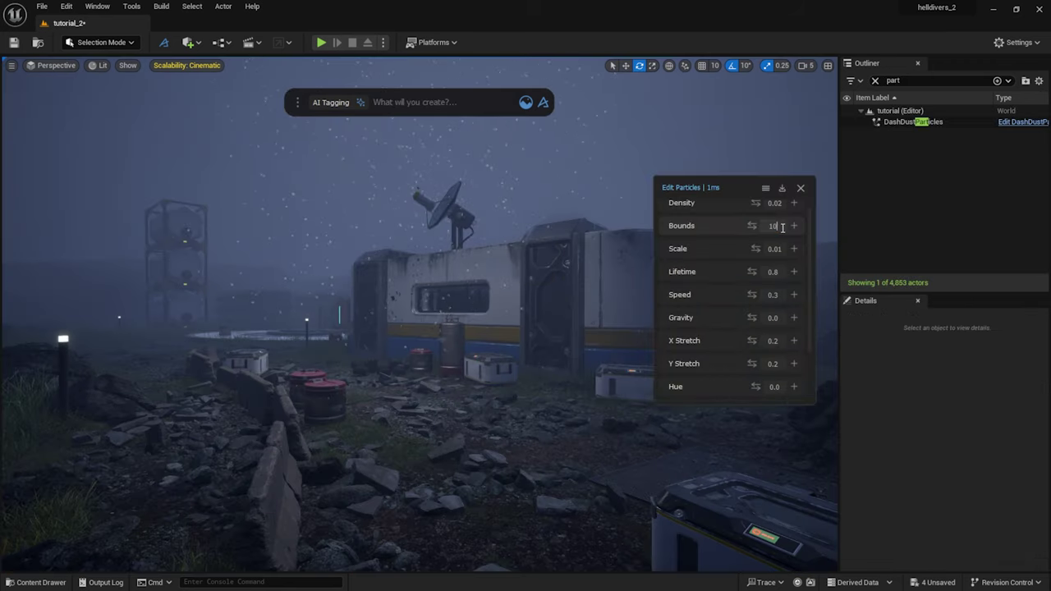
scroll(784, 238, "up", 1)
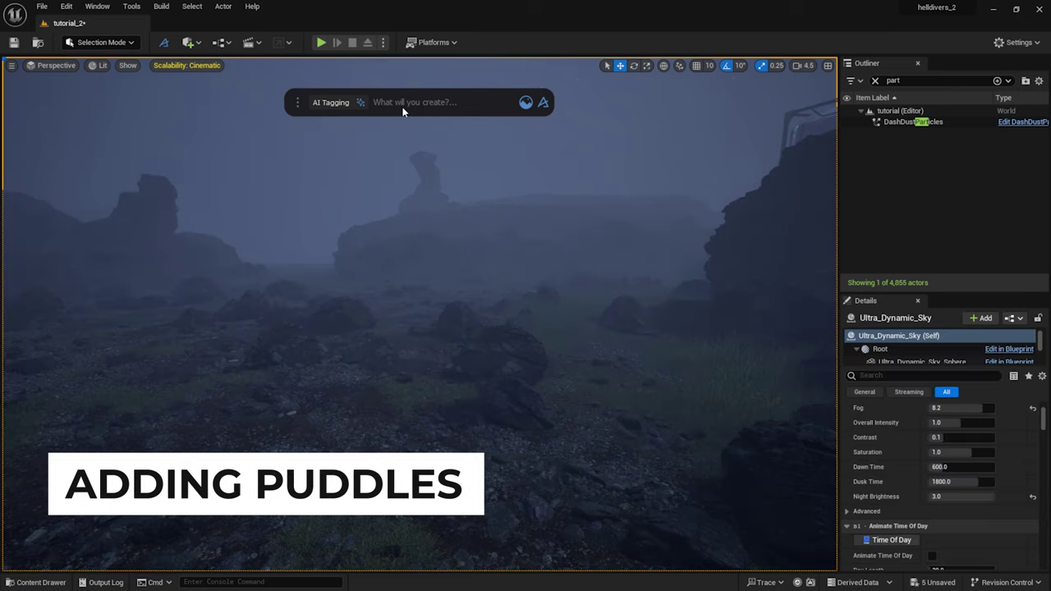
Create a Dash water plane on the rocky ground and scale it up so it forms puddles between the rocks.
type("puddle")
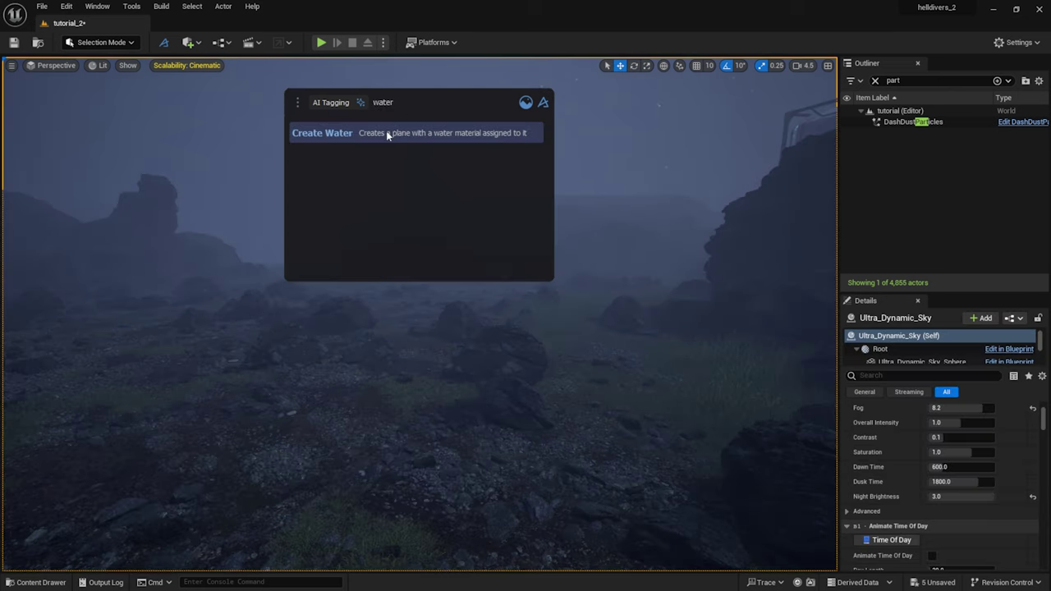
left_click(386, 131)
mouse_move(478, 280)
right_mouse_down()
mouse_move(461, 345)
mouse_move(471, 291)
right_mouse_up()
scroll(484, 327, "up", 2)
scroll(484, 326, "up", 2)
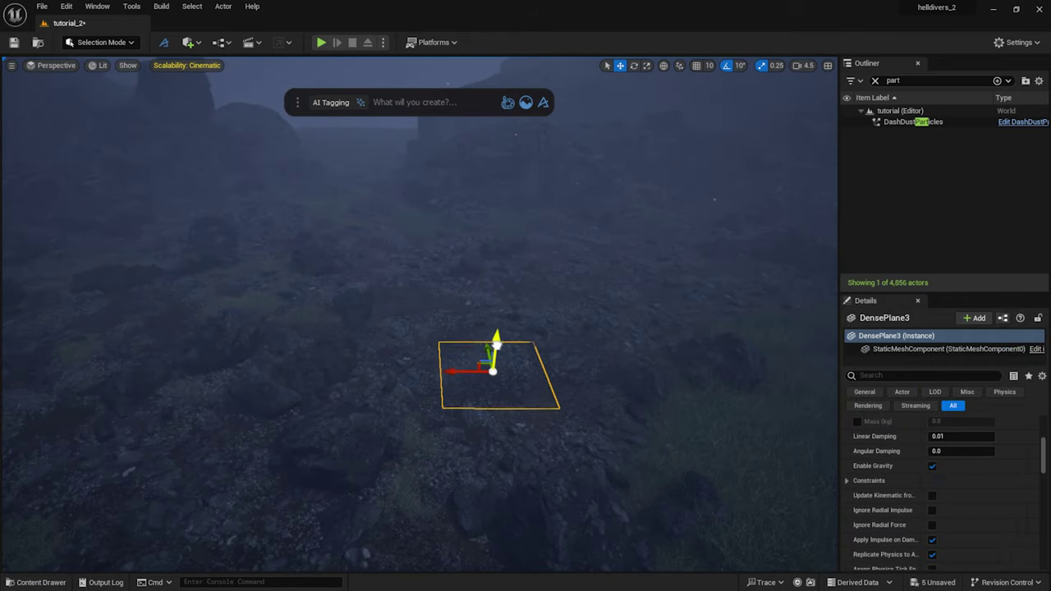
scroll(493, 351, "up", 2)
left_click_drag(578, 285, 600, 272)
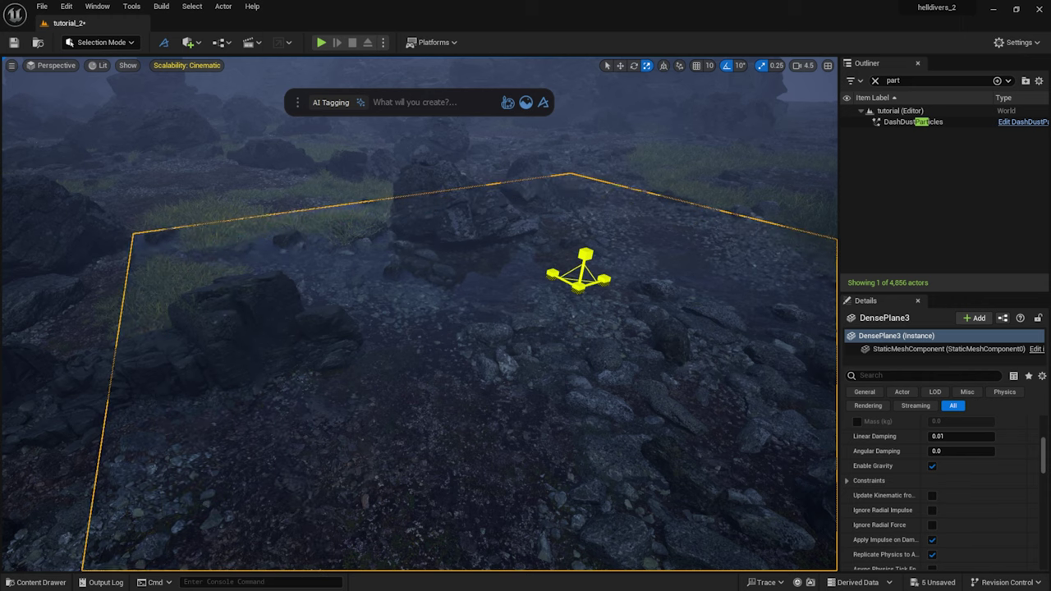
scroll(552, 268, "down", 3)
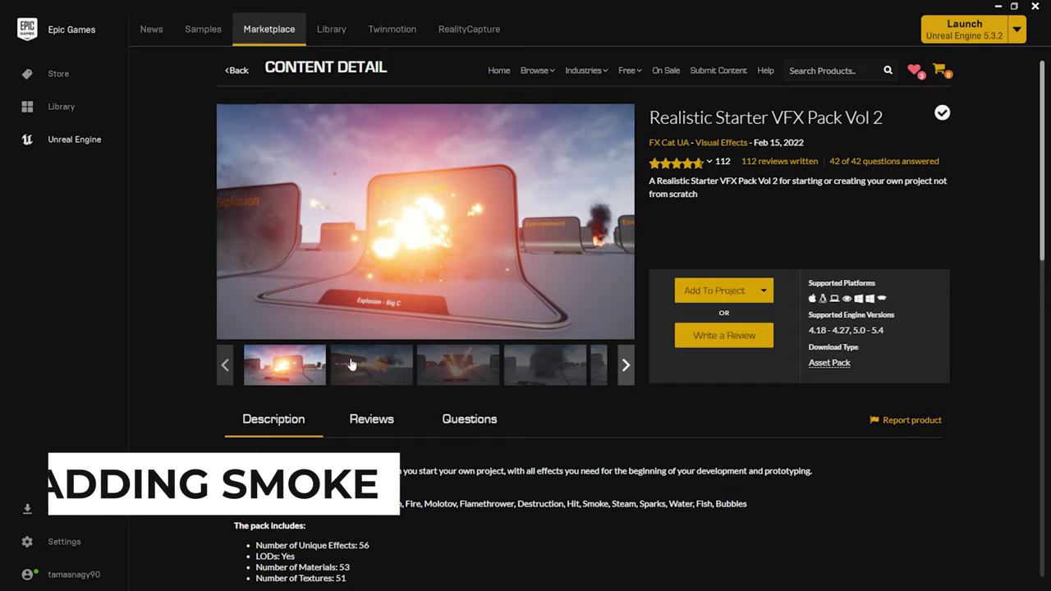
Preview the Realistic Starter VFX Pack Vol 2, add its P_Smoke_A effect to the level and position it by the landing pad.
left_click(563, 374)
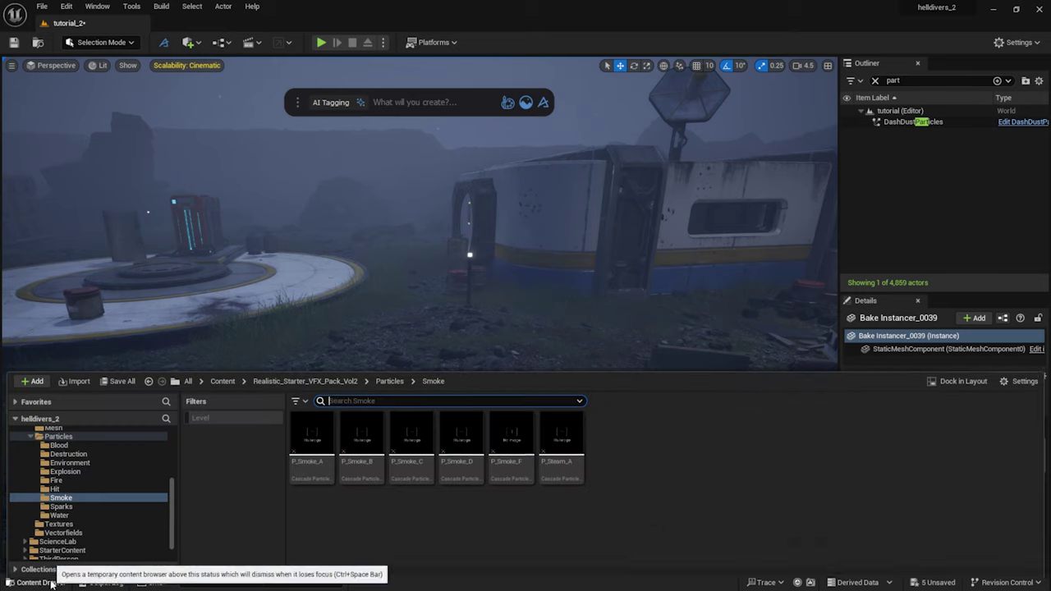
left_click_drag(304, 434, 492, 271)
key("r")
right_click_drag(421, 316, 369, 296)
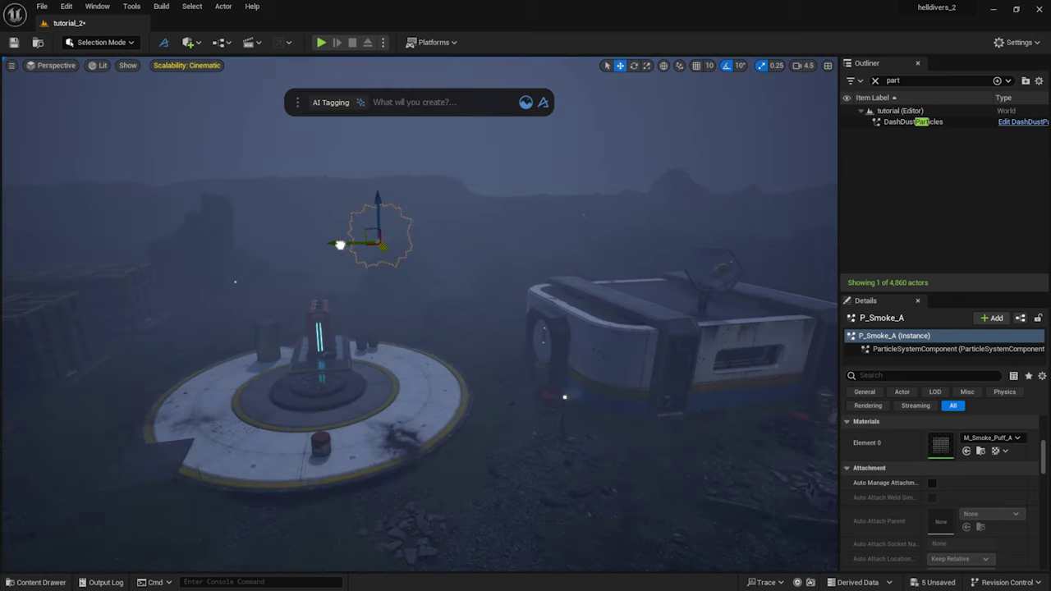
left_click_drag(382, 242, 390, 274)
Place a P_Smoke_B emitter over the distant rocks and scale a P_Smoke_A copy above the stacked tank racks.
right_click_drag(390, 274, 361, 287)
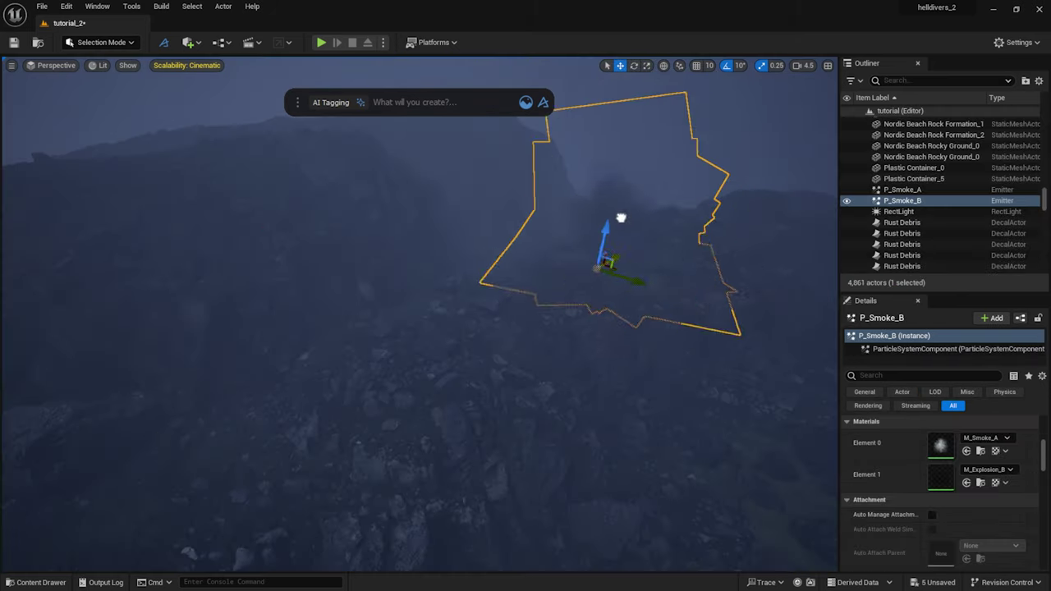
key("r")
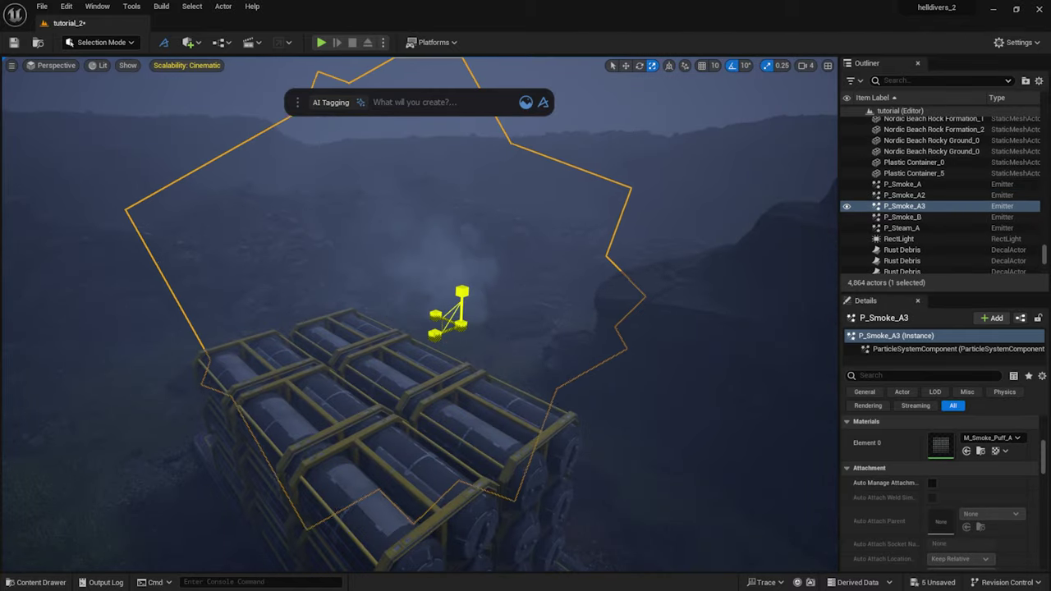
key("w")
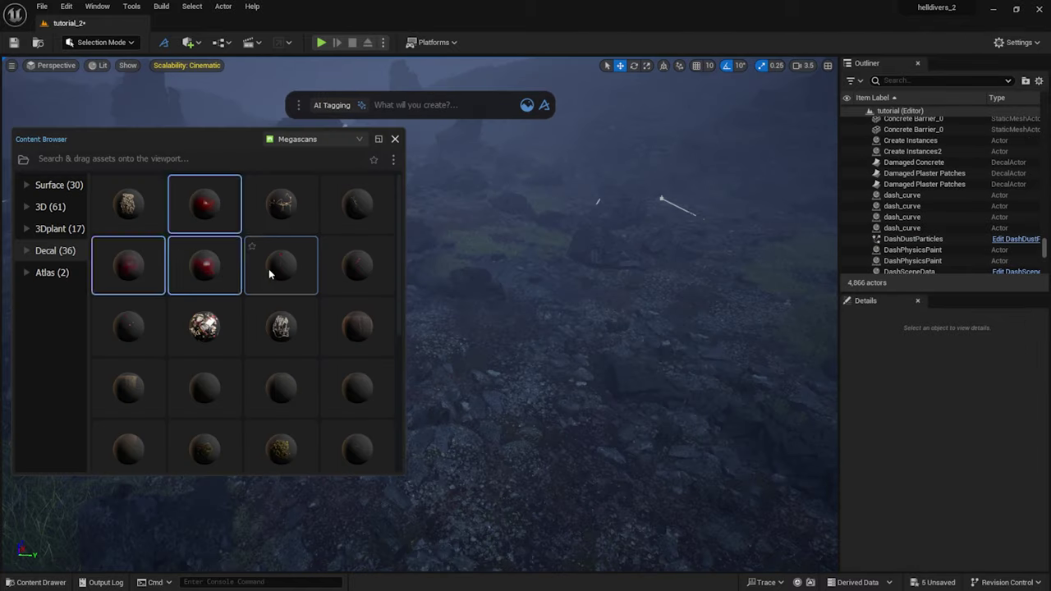
Place several Megascans High Velocity Blood Spatter decals across the rocky ground.
left_click_drag(269, 269, 570, 405)
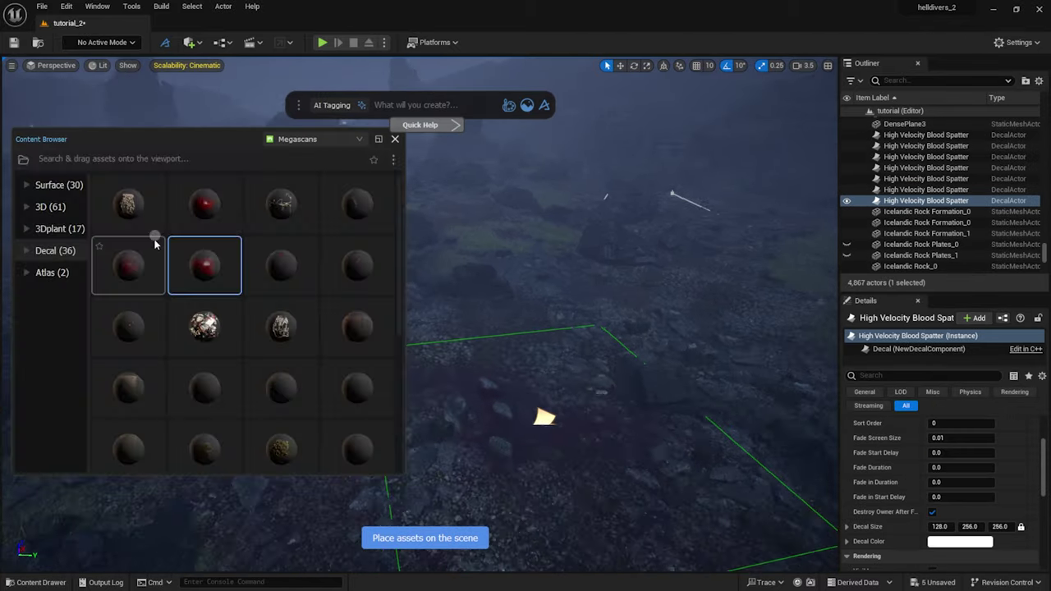
left_click_drag(232, 215, 577, 296)
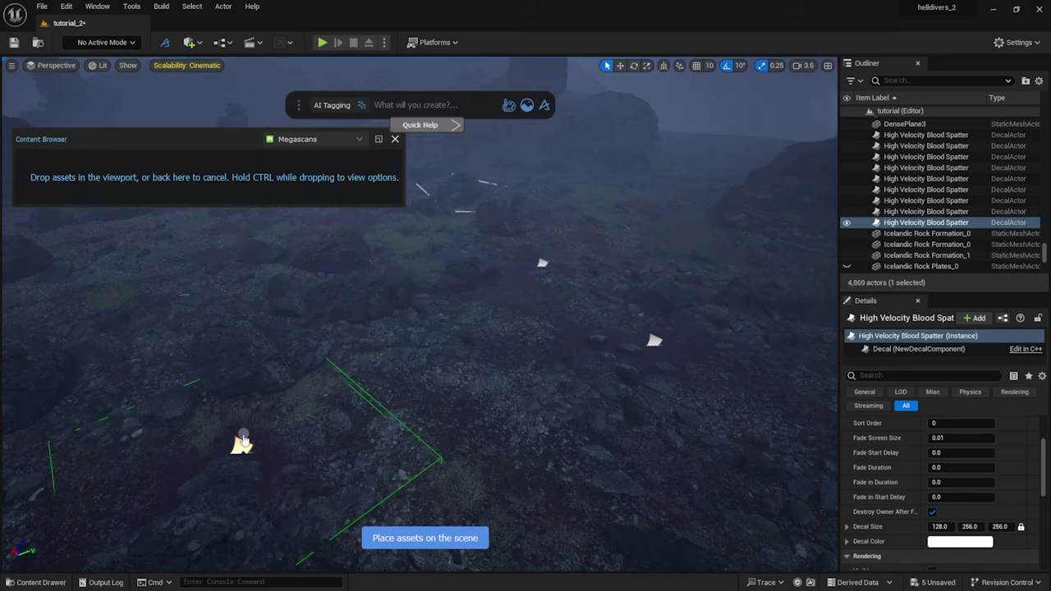
left_click_drag(241, 446, 281, 422)
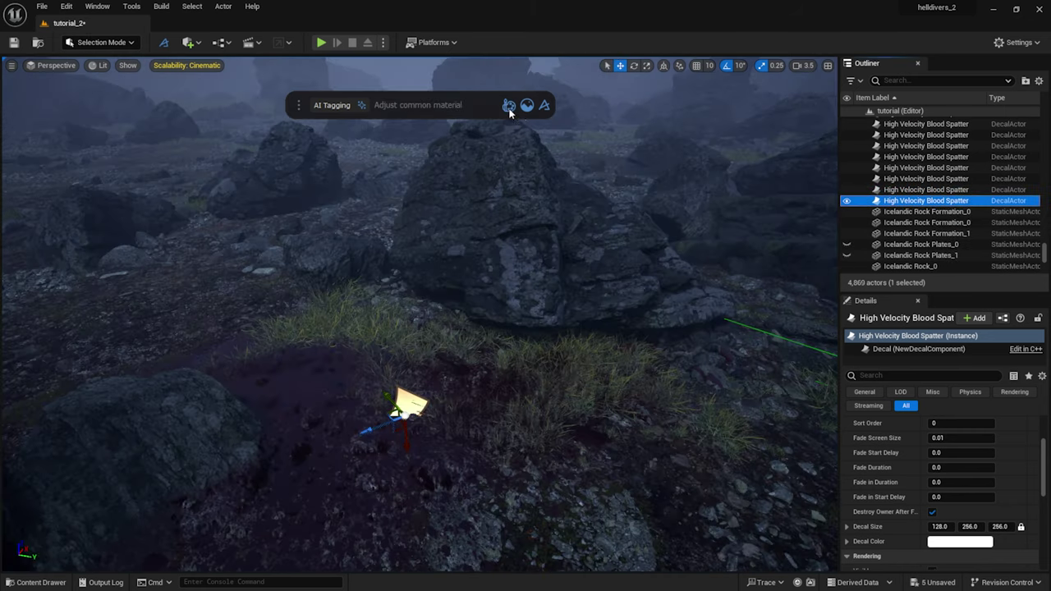
Edit the blood spatter decal's material, changing its hue and setting the brightness to 3.
left_click(508, 107)
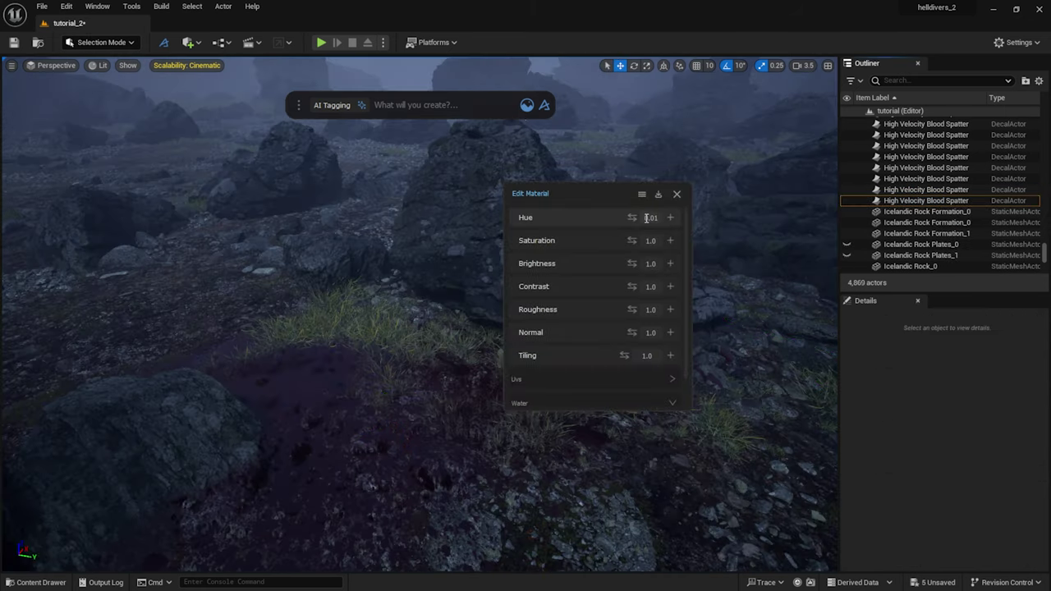
type("2")
left_click(650, 264)
type("3")
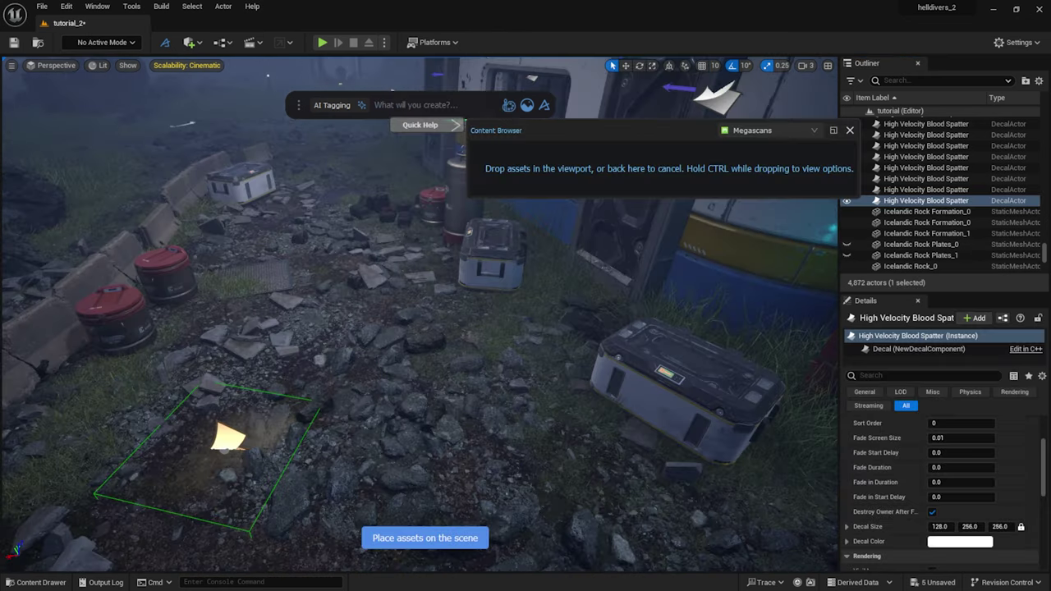
Place more blood spatter decals on the rubble path beside the outpost's crates and barrels.
left_click_drag(227, 433, 221, 447)
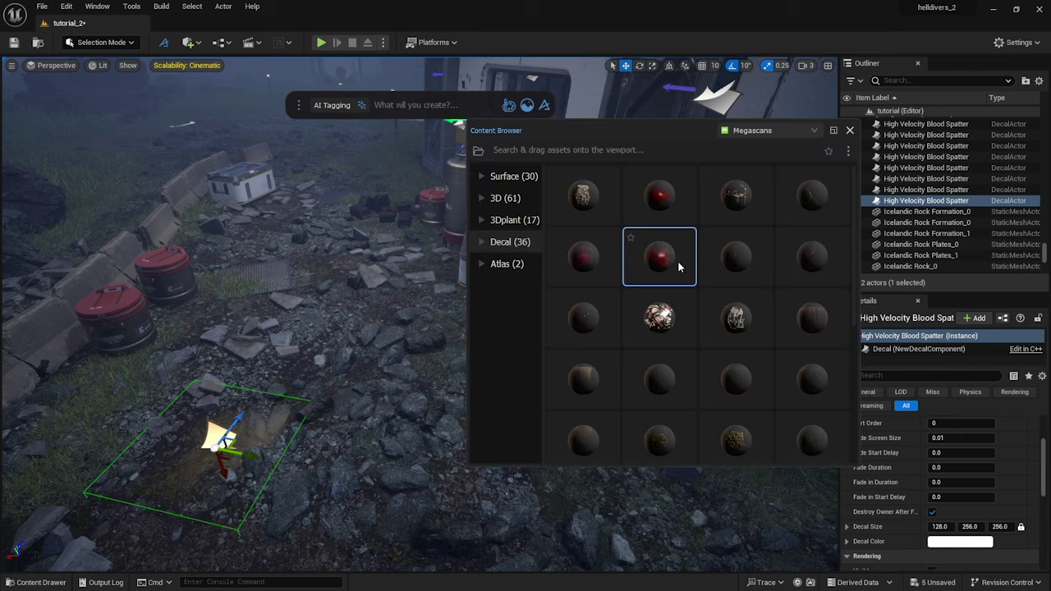
left_click_drag(678, 265, 373, 275)
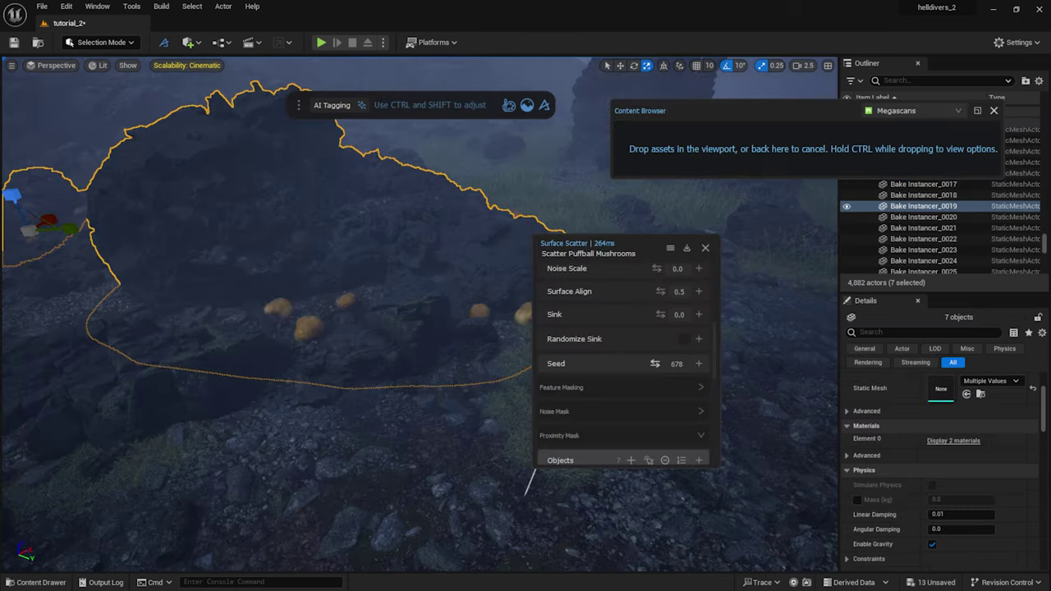
Set the density of the puffball mushroom surface scatter to 0.2.
scroll(586, 371, "up", 5)
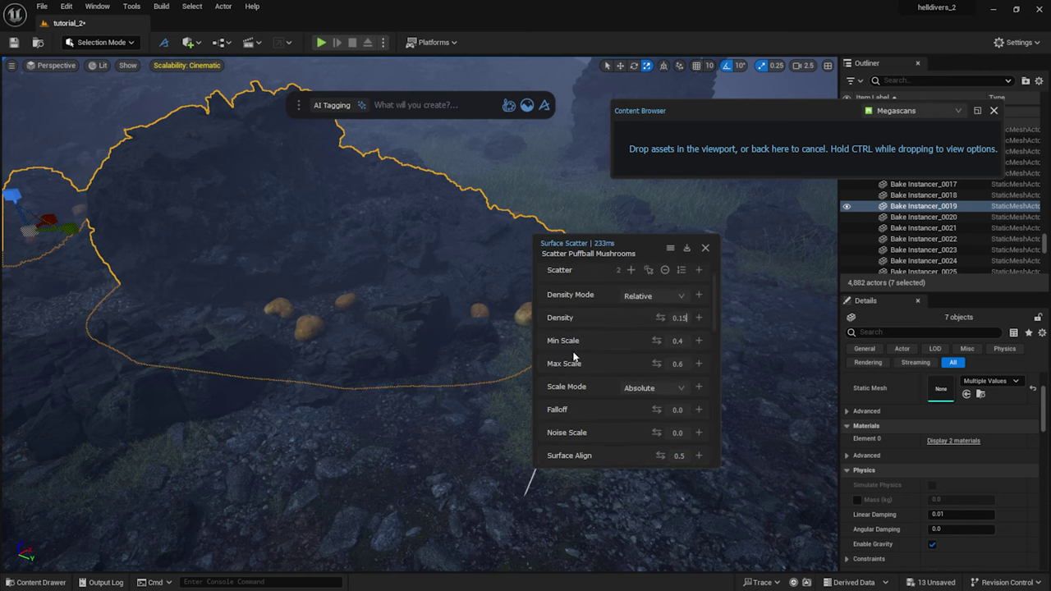
key("BackSpace")
key("BackSpace")
type("2")
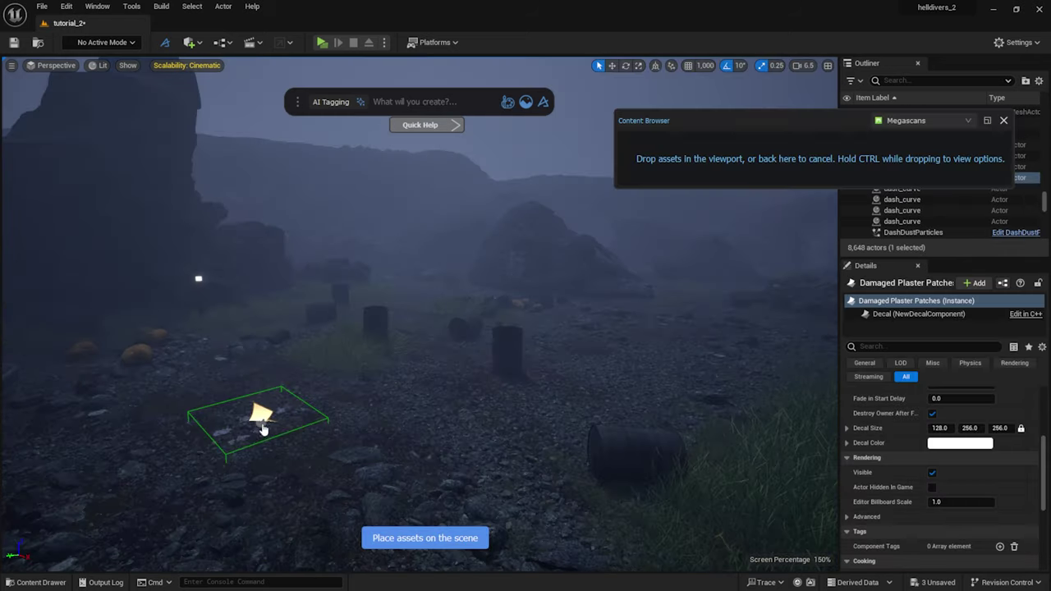
Place a Damaged Plaster Patches decal on the gravel ground near the scattered barrels.
left_click_drag(712, 296, 574, 351)
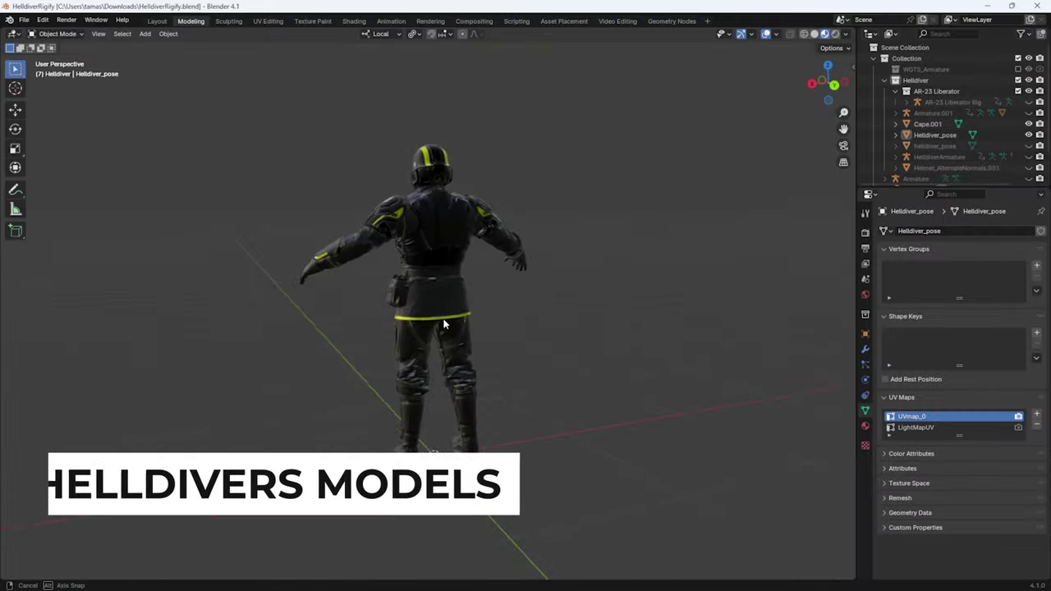
Switch to Blender and examine the posed Helldiver character model from another angle.
middle_click_drag(444, 324, 490, 323)
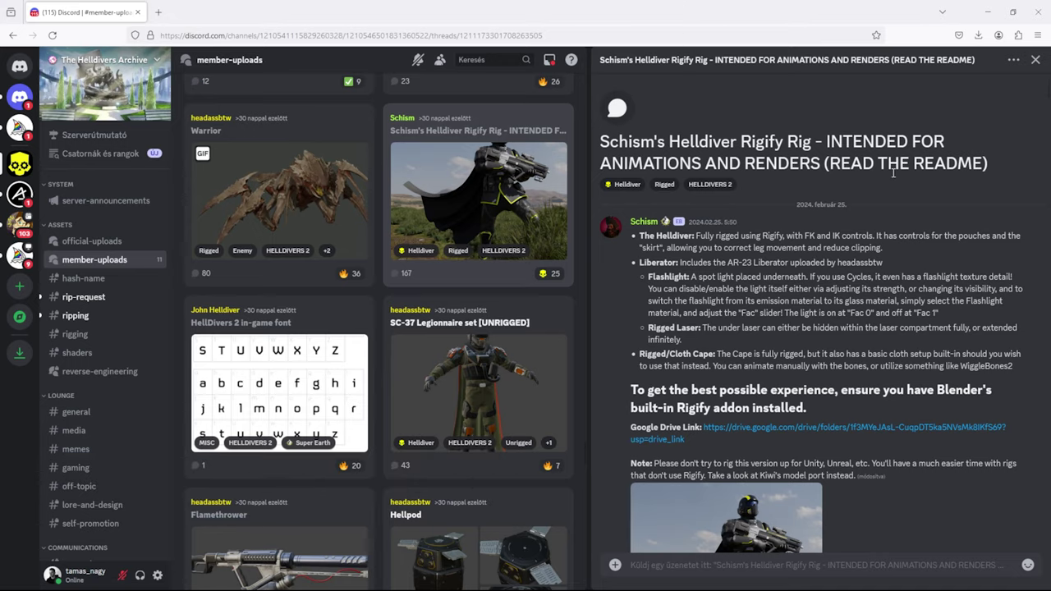
Read the README notes in the Discord post for Schism's Helldiver Rigify Rig.
scroll(888, 173, "down", 1)
scroll(887, 172, "down", 2)
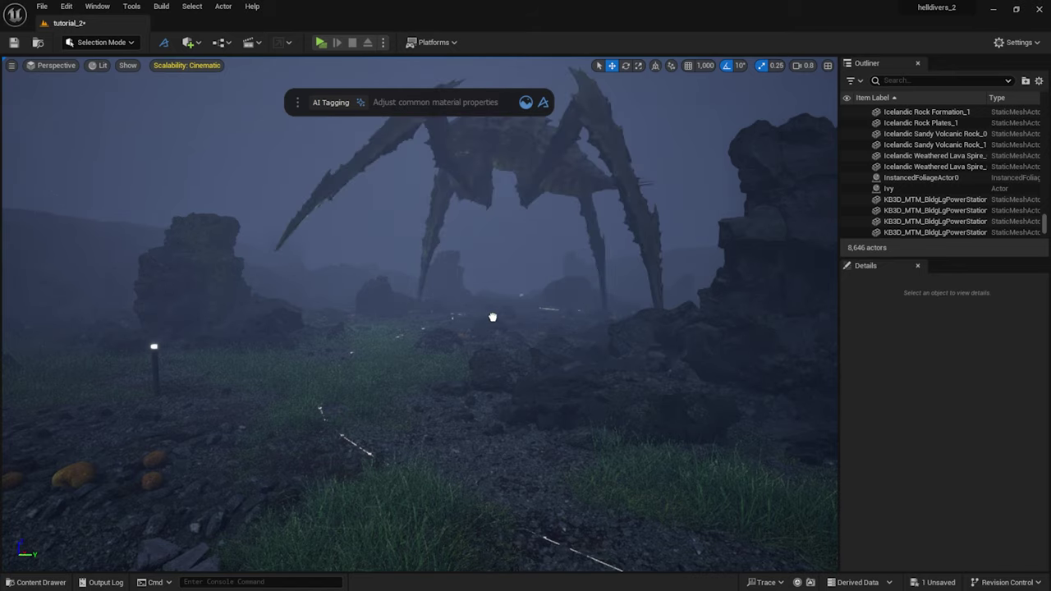
Place the animated bile titan model in the foggy field between the rock formations and adjust its rotation.
left_click(462, 328)
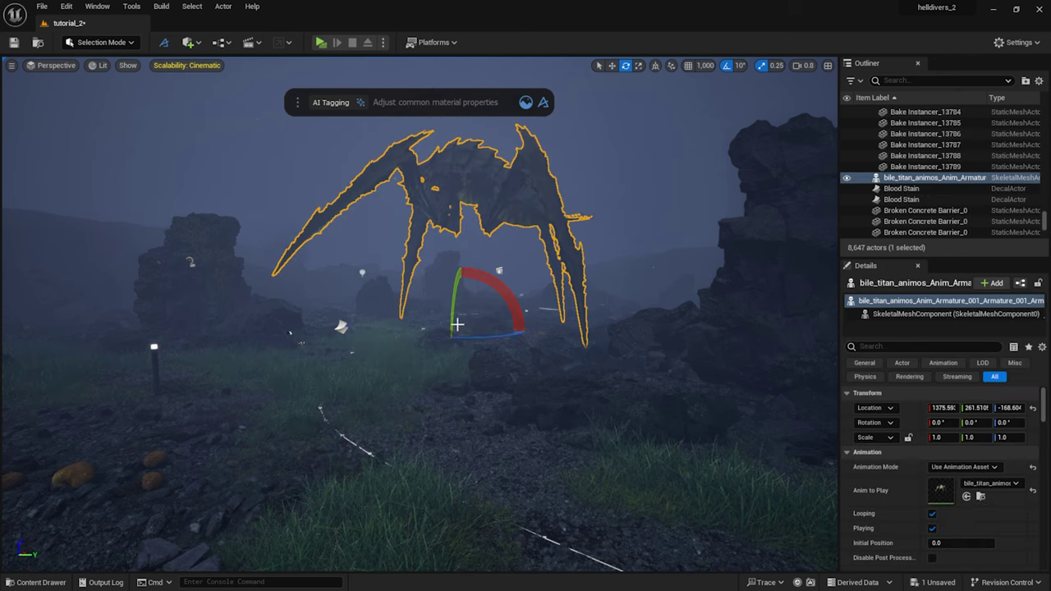
mouse_move(463, 333)
left_mouse_down()
mouse_move(386, 332)
mouse_move(466, 328)
left_mouse_up()
right_click_drag(422, 169, 378, 148)
left_click(422, 169)
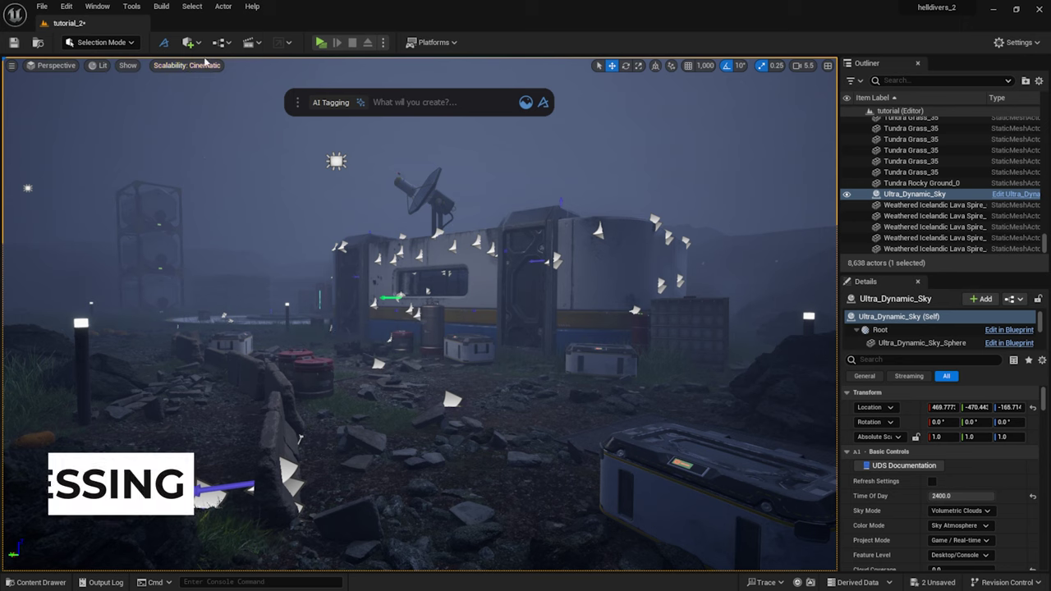
Add a Post Process Volume to the level and enable its Infinite Extent (Unbound) option.
left_click(188, 42)
mouse_move(236, 180)
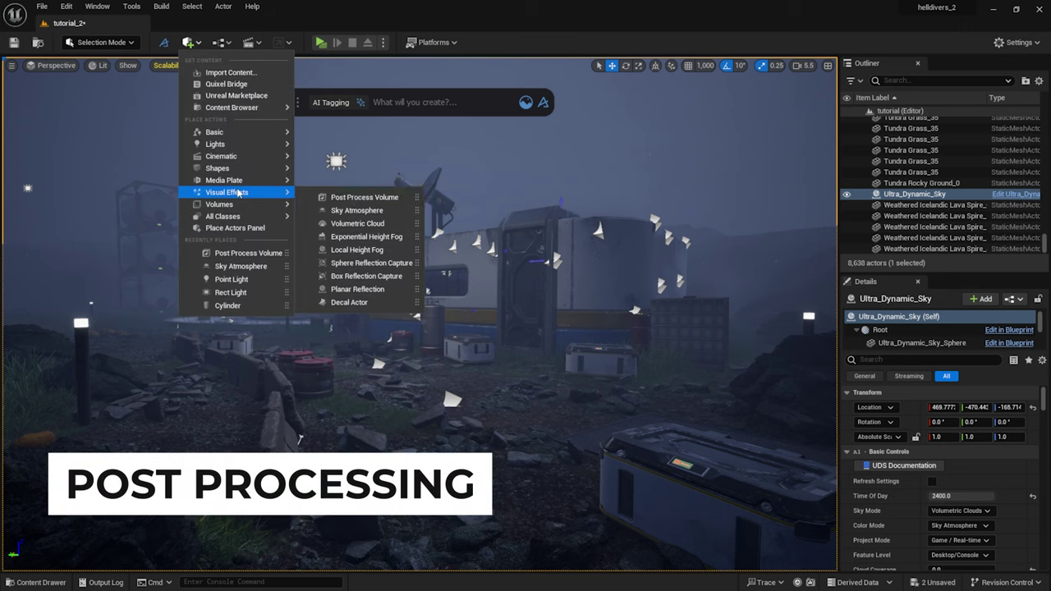
left_click(345, 193)
type("unbound")
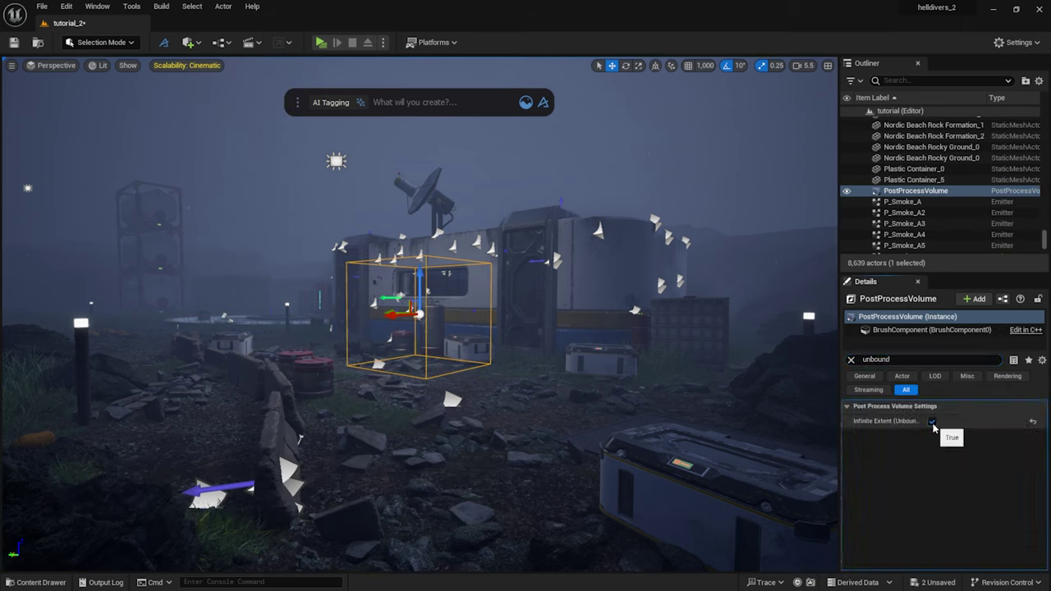
Set the Post Process Volume's Standard bloom intensity to 1.123 and its chromatic aberration intensity to 0.28.
left_click(851, 360)
left_click_drag(951, 274, 950, 163)
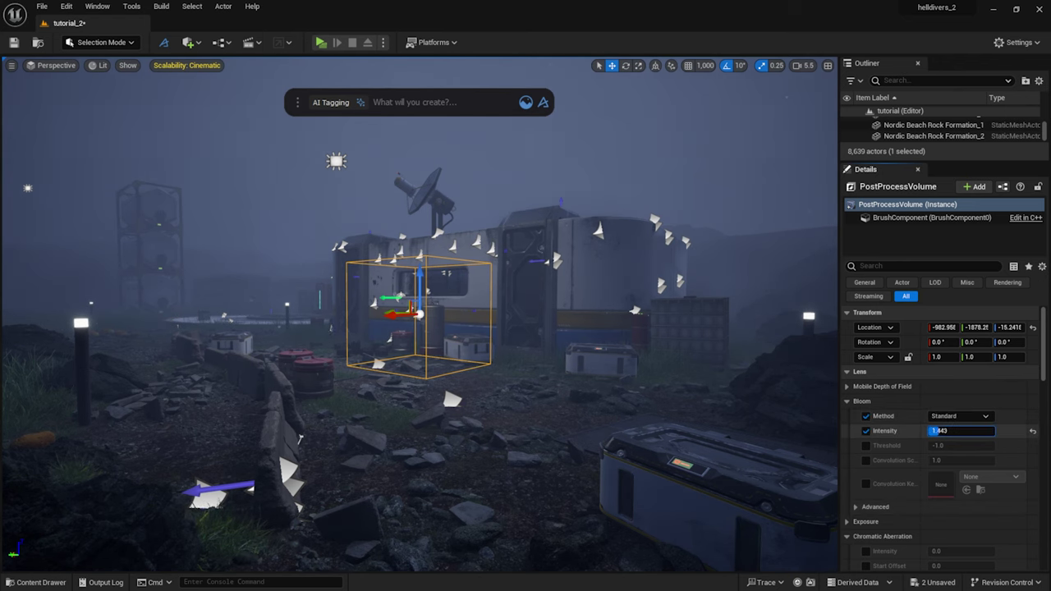
scroll(926, 445, "down", 2)
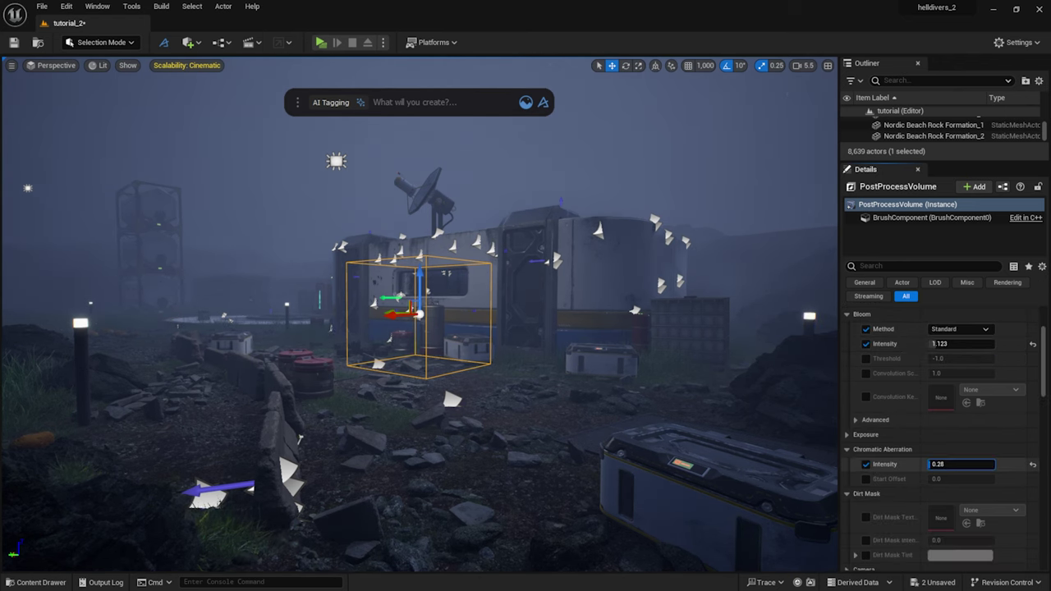
Set the Post Process Volume's lens flare intensity to 1.256 and its BokehSize to 6.328.
scroll(886, 453, "down", 4)
left_click(865, 438)
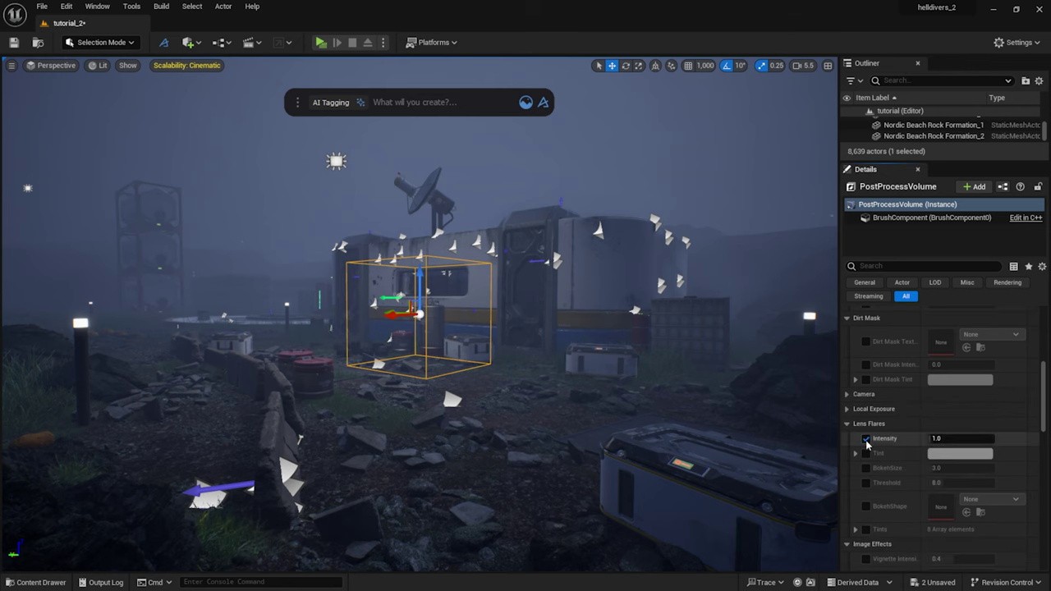
right_click_drag(640, 368, 583, 374)
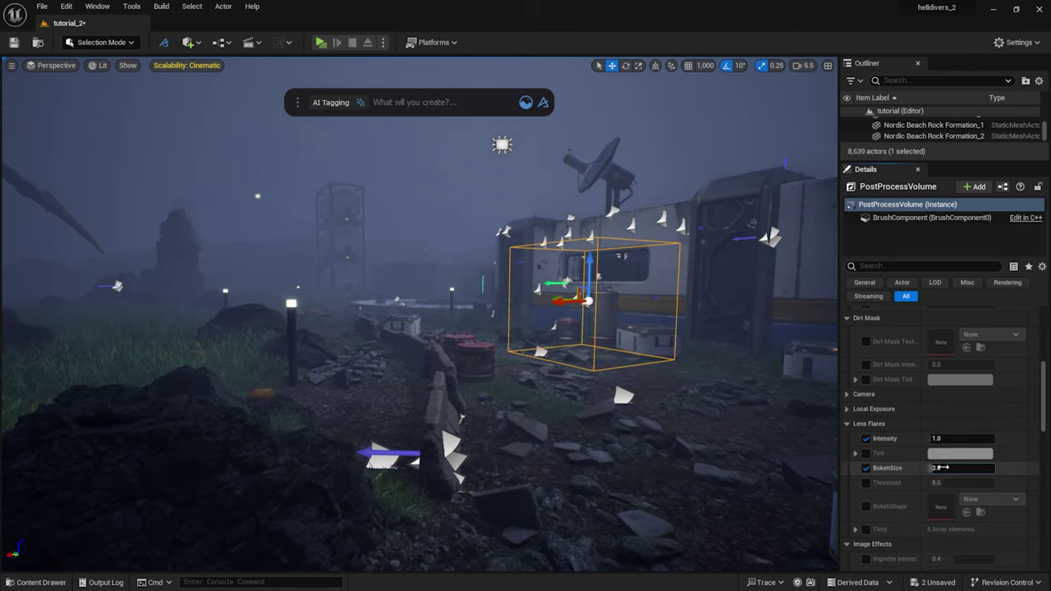
left_click_drag(942, 438, 934, 438)
right_click_drag(574, 353, 642, 353)
Set the Post Process Volume's vignette intensity to 0.368.
scroll(875, 441, "down", 2)
left_click(865, 489)
left_click_drag(953, 489, 946, 489)
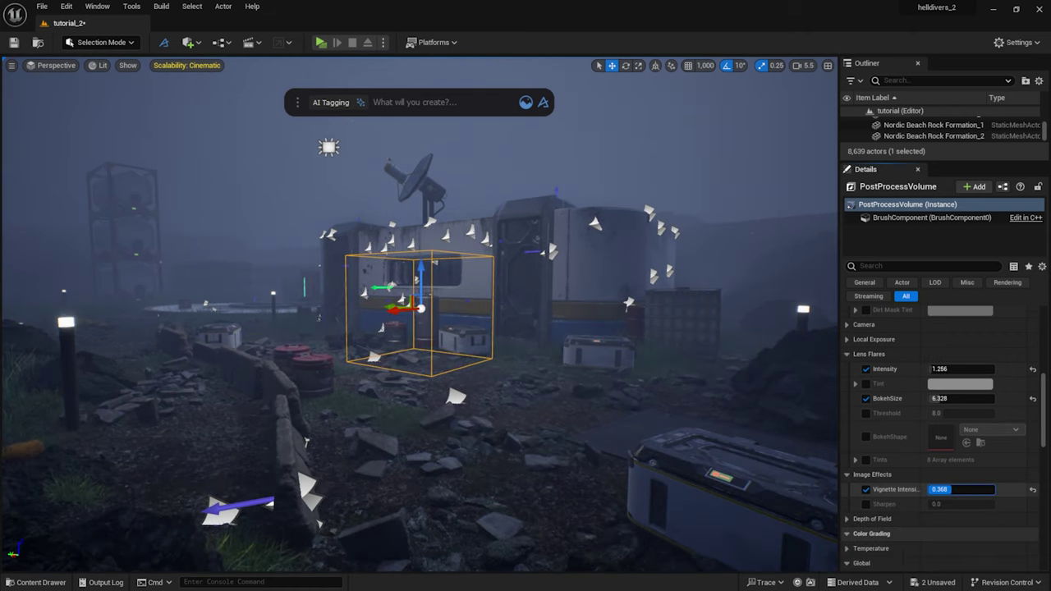
Raise the Post Process Volume's global color grading contrast to 1.14.
scroll(859, 419, "down", 5)
left_click(865, 364)
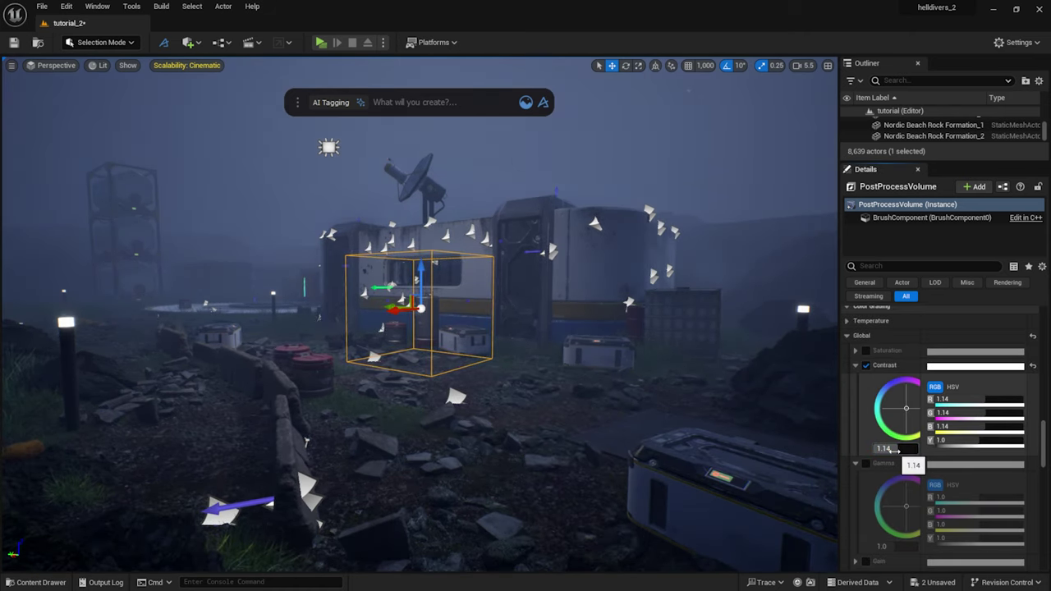
scroll(870, 492, "down", 2)
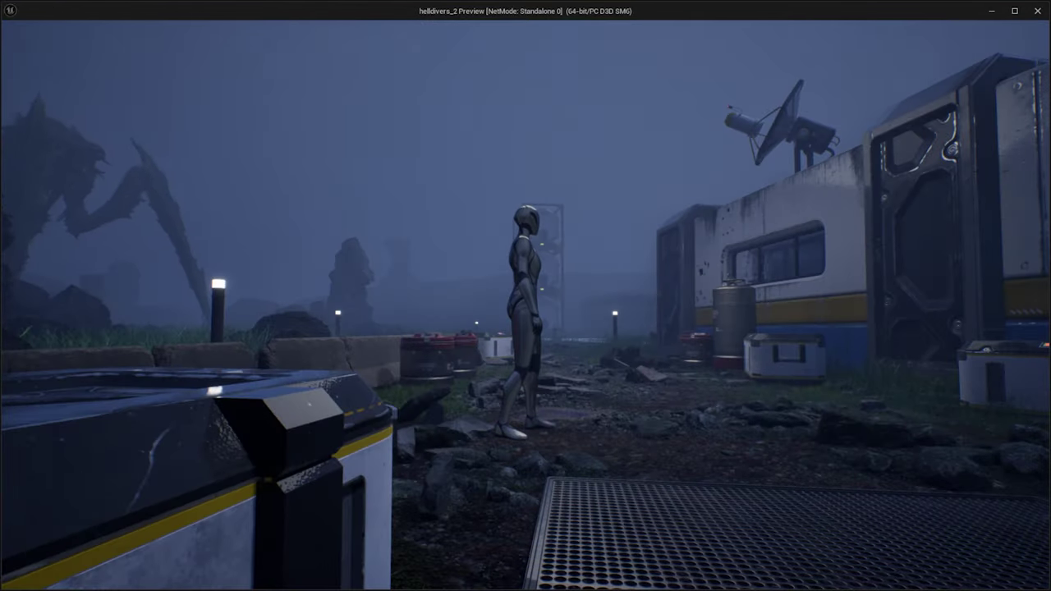
Play-test the level by running the mannequin around the outpost, the mushrooms, the landing pad and the bile titan.
key("w")
key("d")
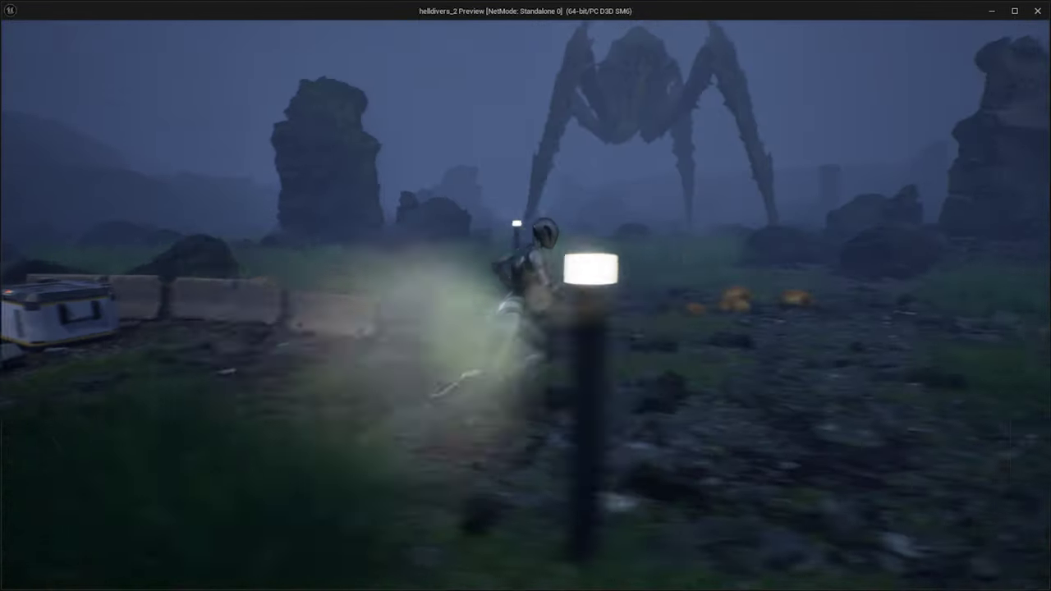
key("s")
key("s")
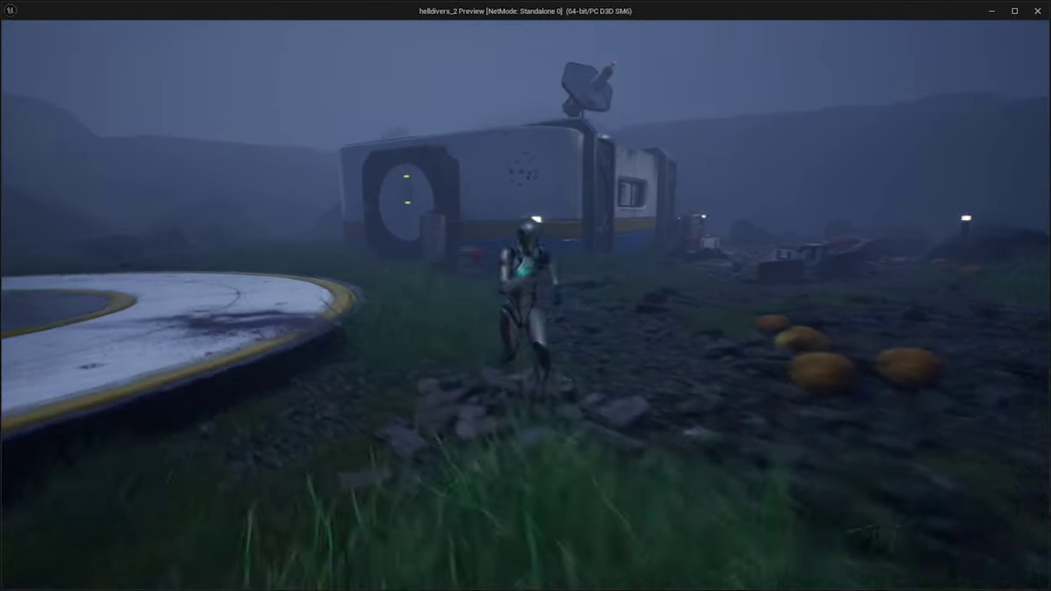
key("a")
key("space")
key("w")
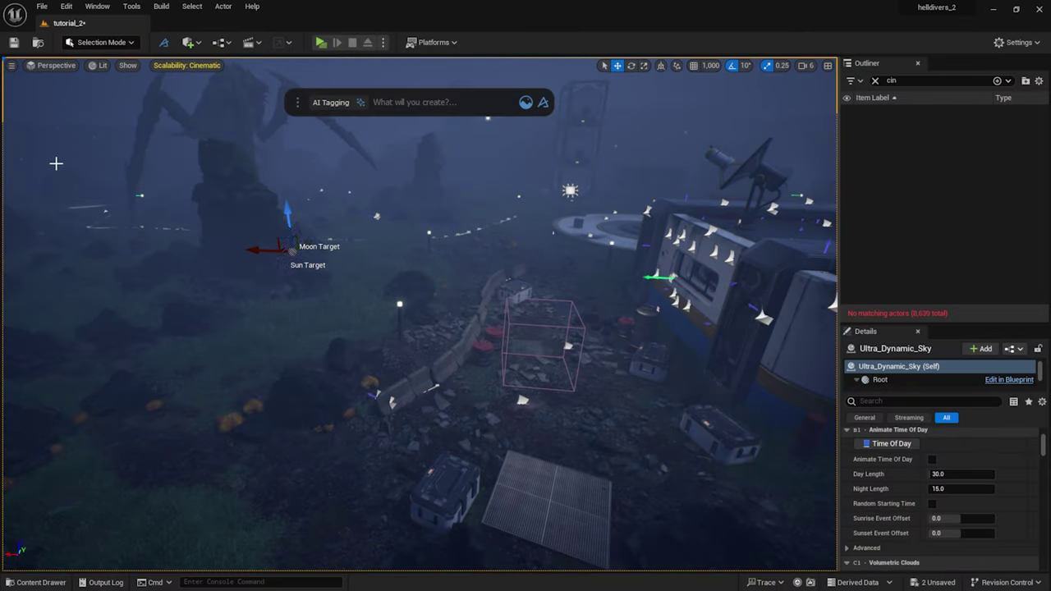
Create a Dash cine camera in the scene and set its aspect ratio to 2.35:1.
type("camera")
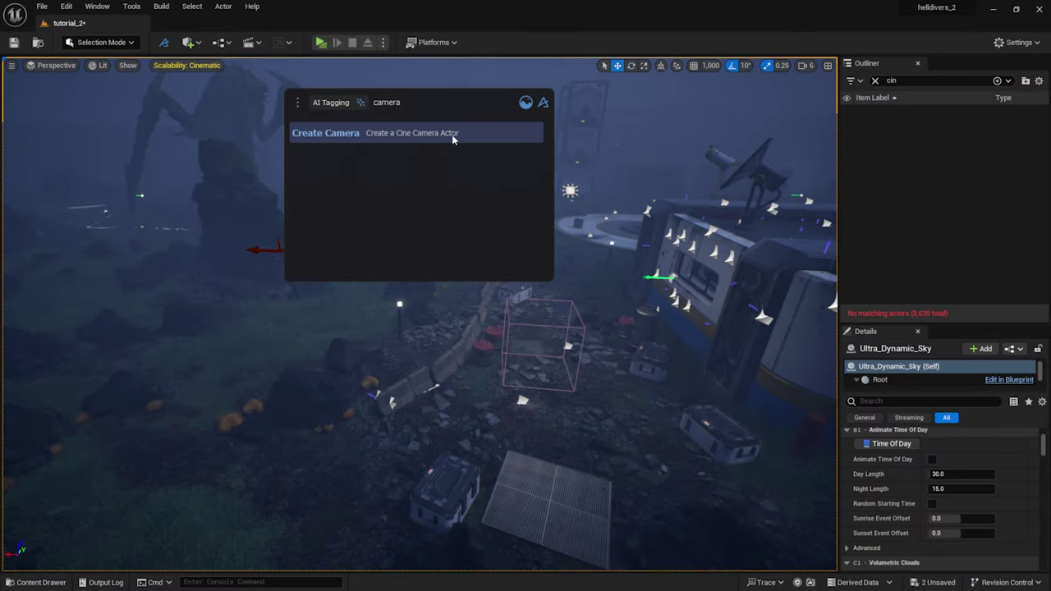
left_click(454, 140)
left_click(474, 228)
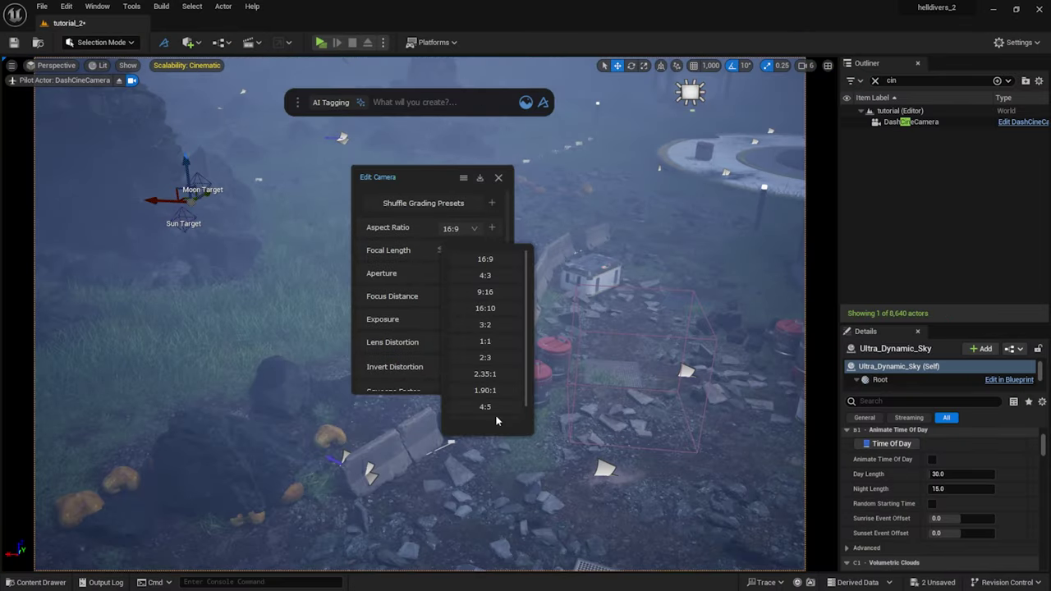
left_click(500, 374)
left_click_drag(462, 182, 965, 216)
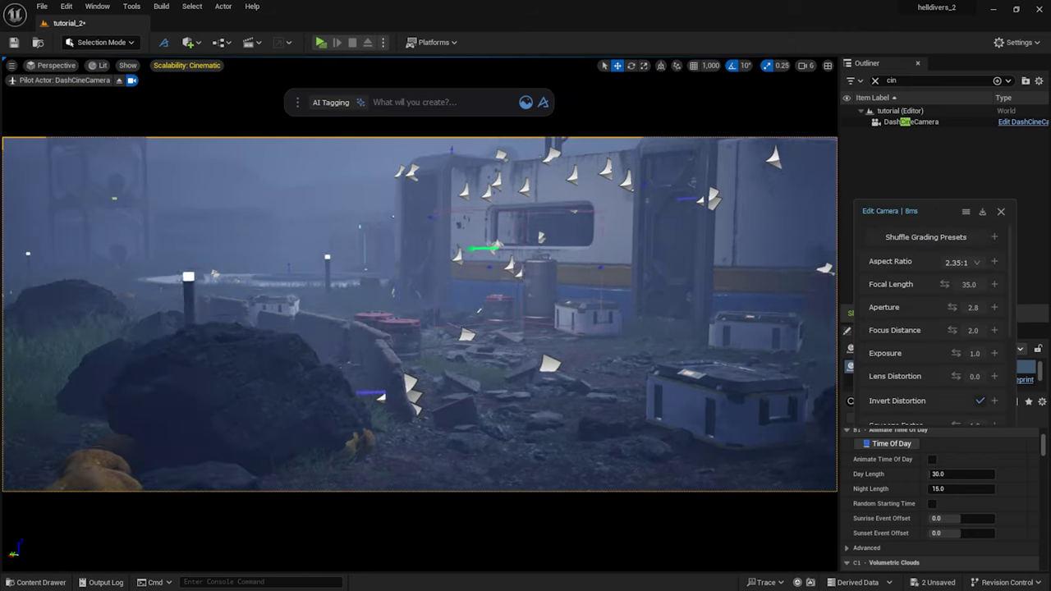
Set the cine camera's focal length to 20 and frame the outpost building in a low, wide shot.
key("s")
mouse_move(460, 296)
right_mouse_down()
mouse_move(484, 293)
mouse_move(472, 283)
right_mouse_up()
left_click(967, 287)
type("20")
key("Return")
scroll(591, 317, "up", 4)
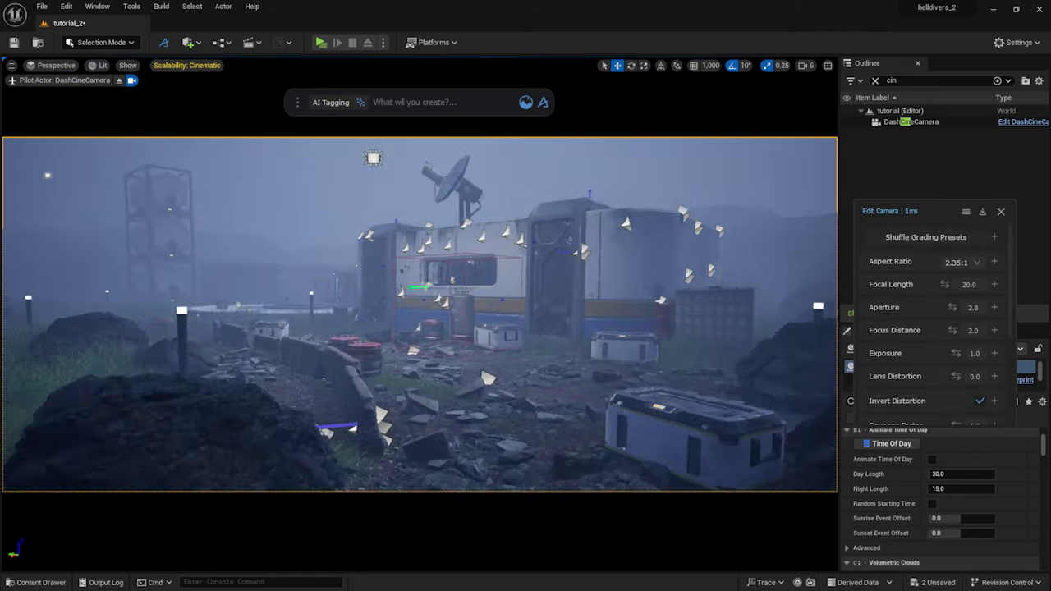
scroll(591, 317, "down", 1)
scroll(591, 316, "up", 3)
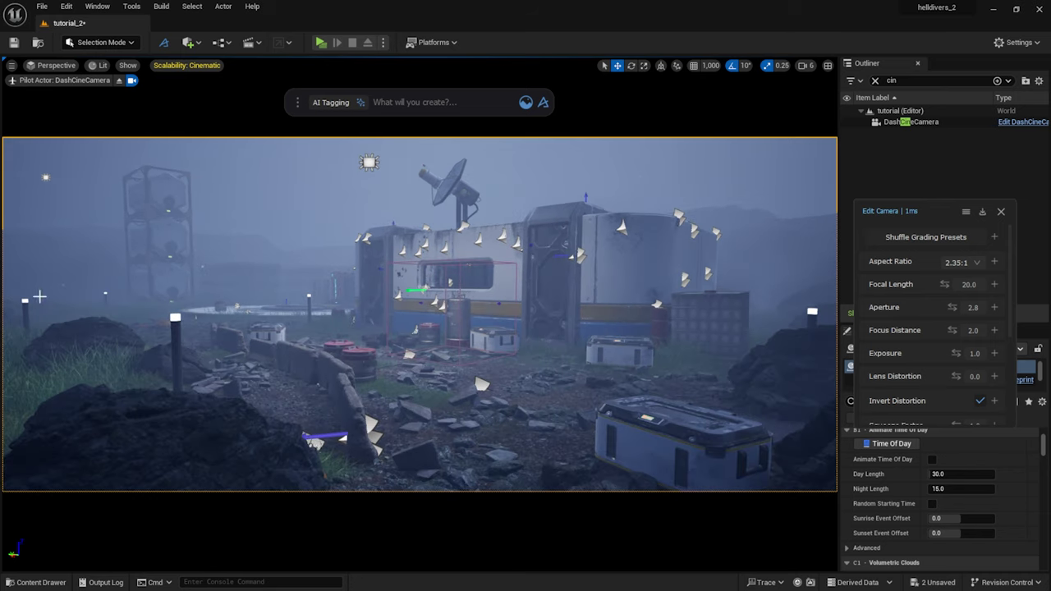
Delete the large dark rock blocking the camera's foreground, and reposition and rotate the neighbouring rocks.
left_click(171, 431)
key("Delete")
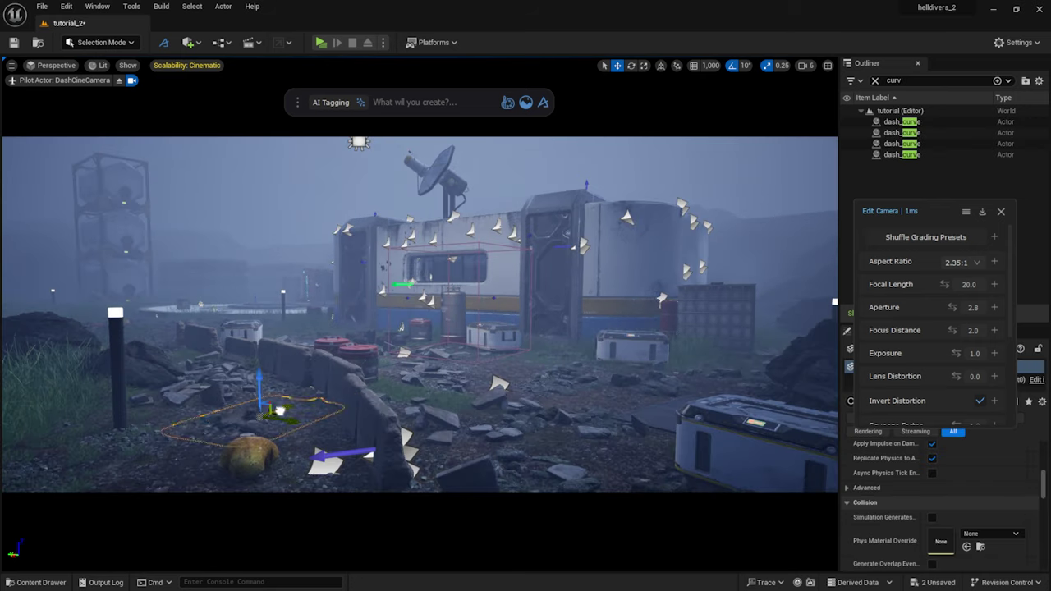
left_click_drag(280, 410, 96, 486)
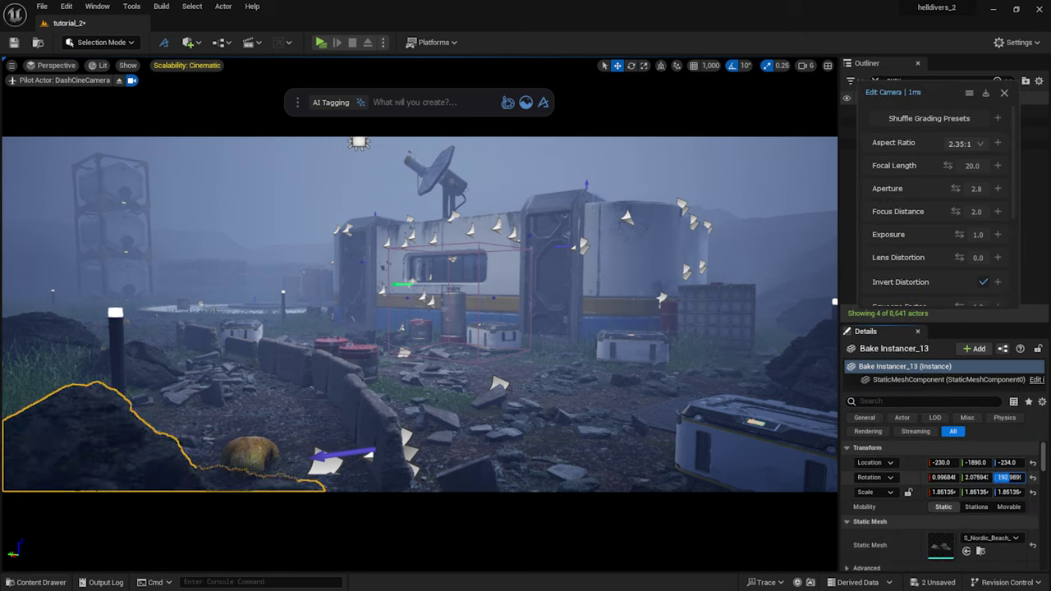
left_click_drag(1008, 477, 990, 462)
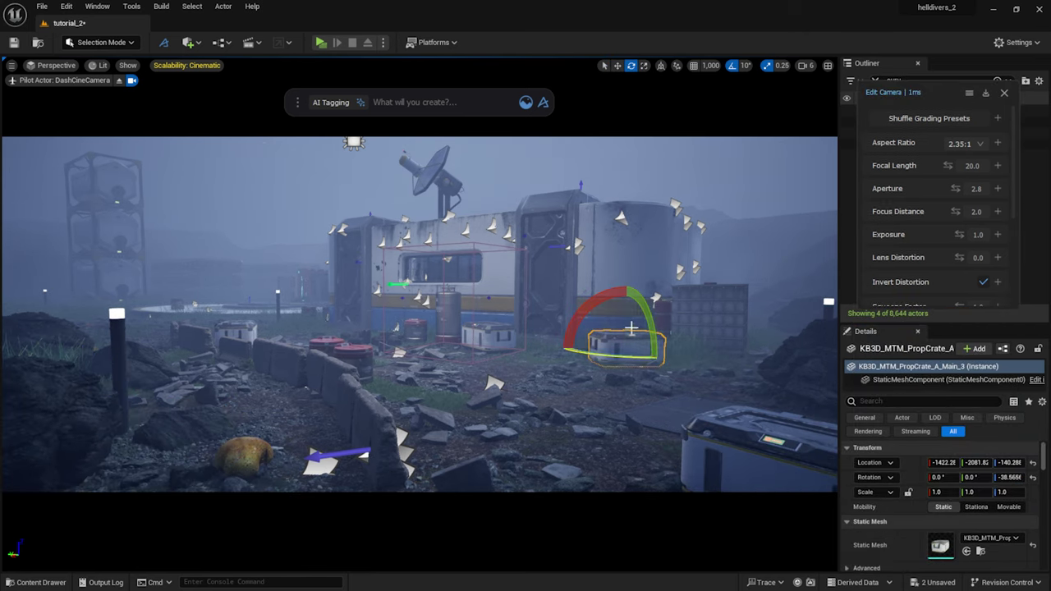
Set the camera's post processing to vignette 0.51, film grain 0.14, detail strength 1.08 and fringe 0.31.
left_click(761, 199)
left_click_drag(945, 98, 848, 88)
scroll(825, 205, "down", 5)
left_click(784, 238)
scroll(879, 162, "down", 3)
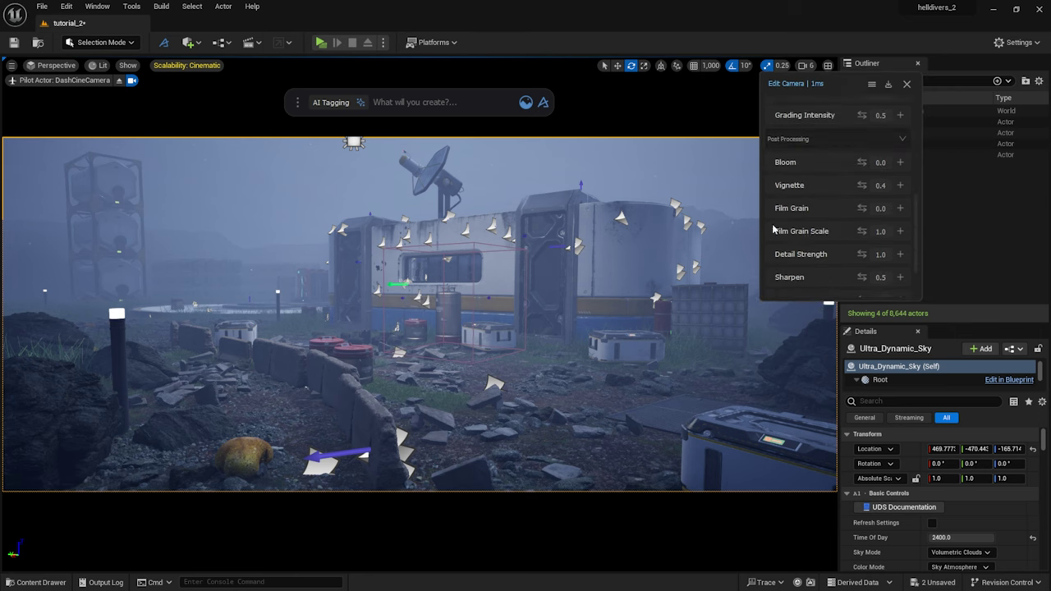
mouse_move(861, 184)
left_mouse_down()
mouse_move(870, 185)
mouse_move(858, 185)
left_mouse_up()
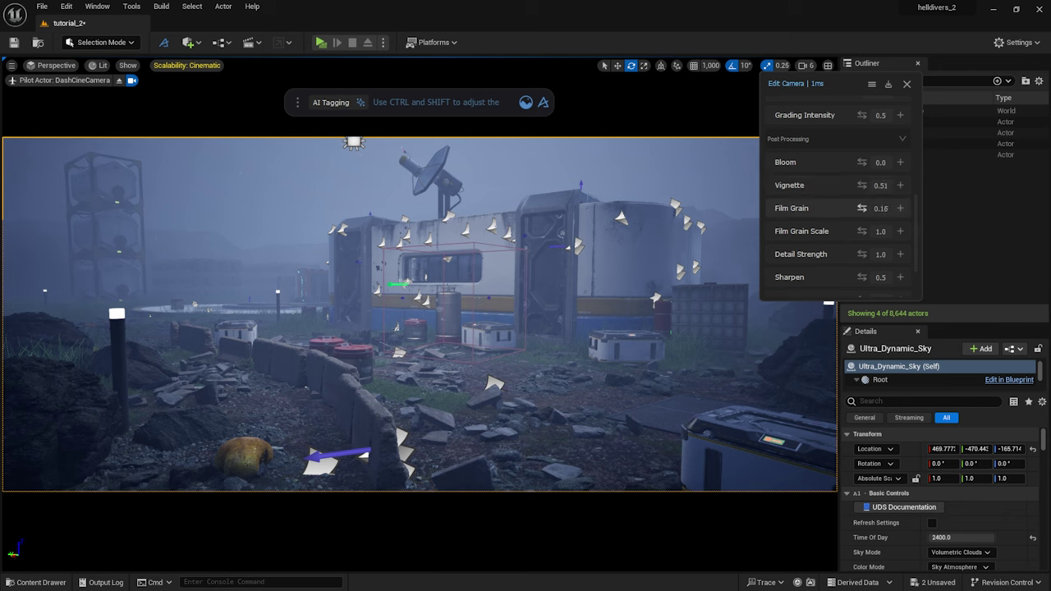
scroll(858, 214, "down", 2)
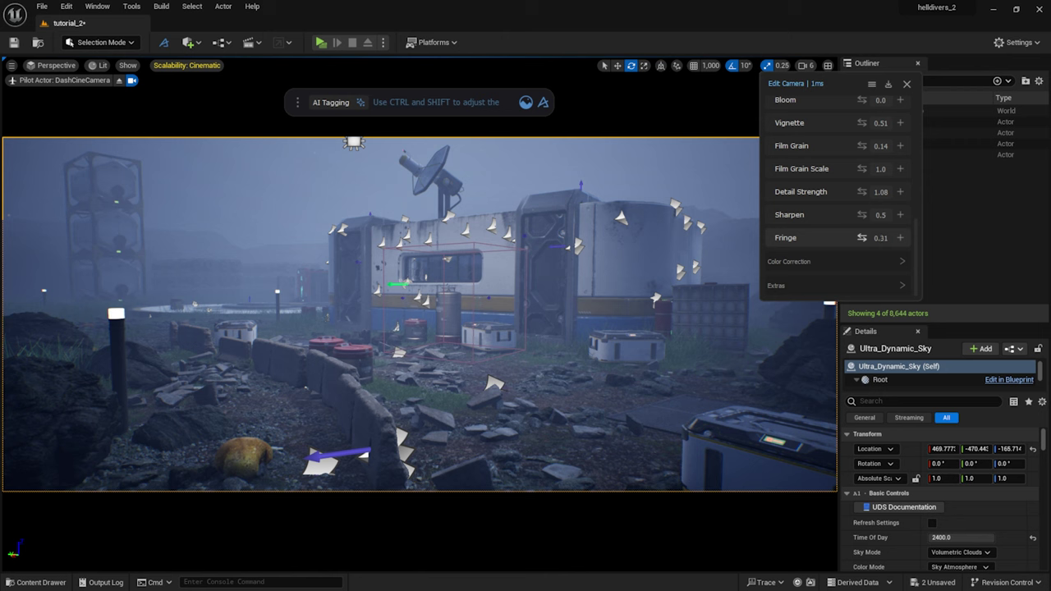
Set the camera's color correction to brightness 0.94 and contrast 0.04, and adjust its saturation.
left_click(838, 261)
scroll(838, 268, "down", 4)
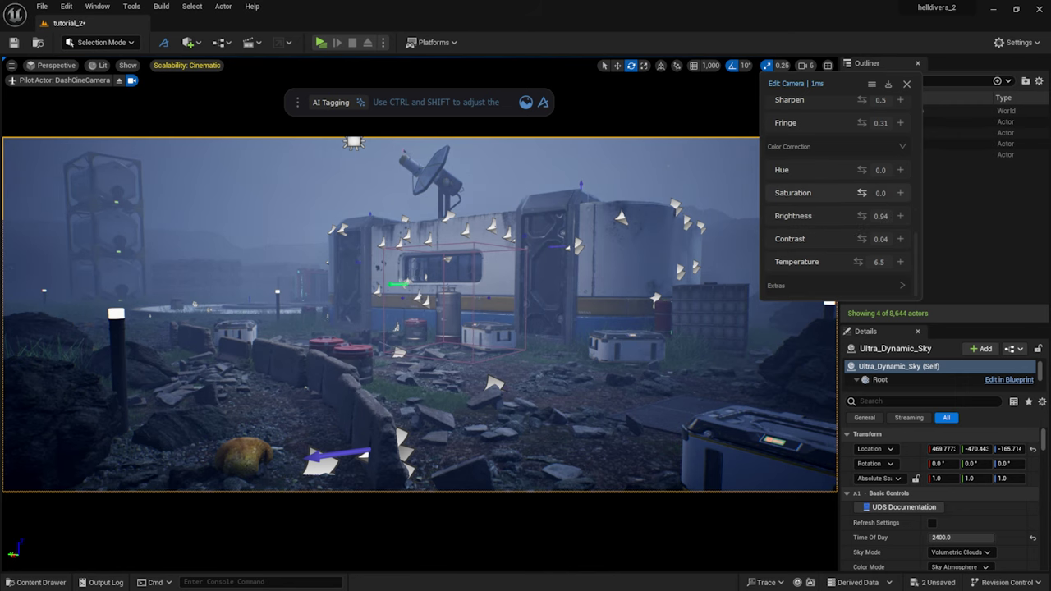
left_click_drag(862, 193, 879, 193)
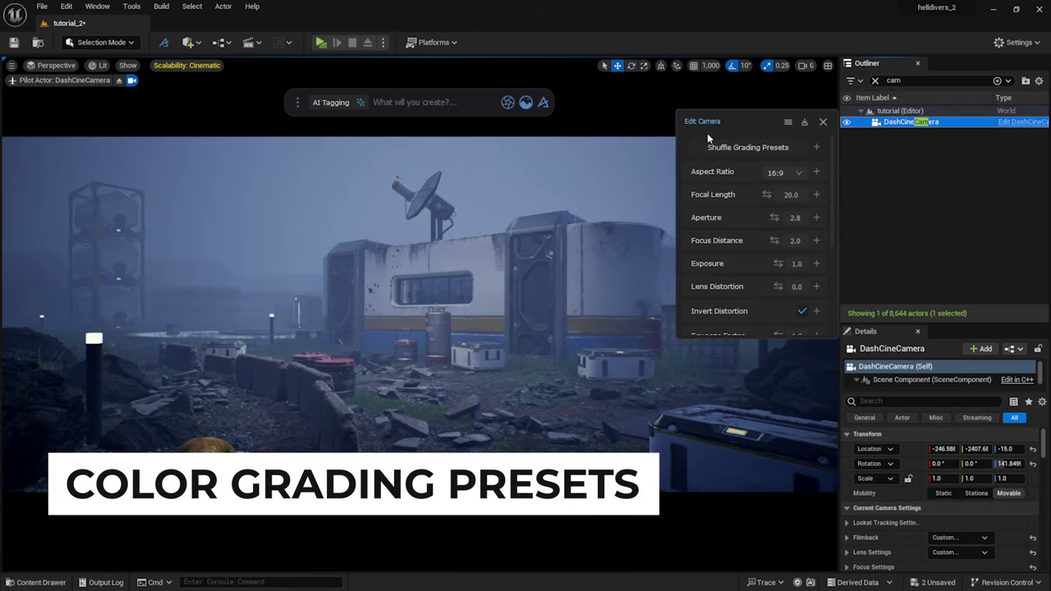
Shuffle the cine camera's grading presets several times to try different color looks on the outpost shot.
left_click(782, 148)
left_click_drag(761, 118, 880, 128)
left_click(872, 164)
left_click(873, 165)
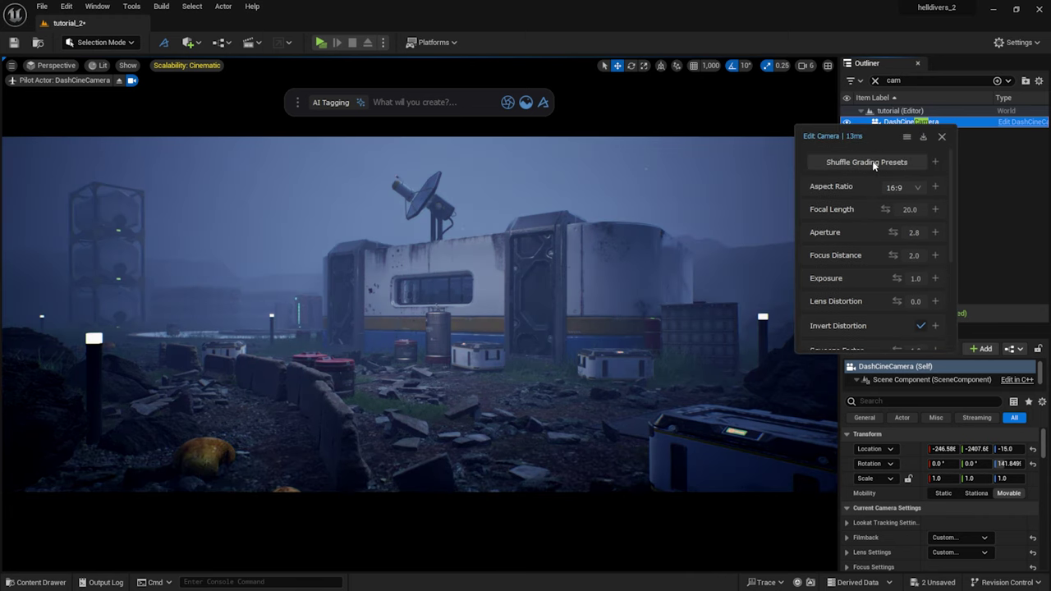
left_click(873, 164)
left_click(874, 164)
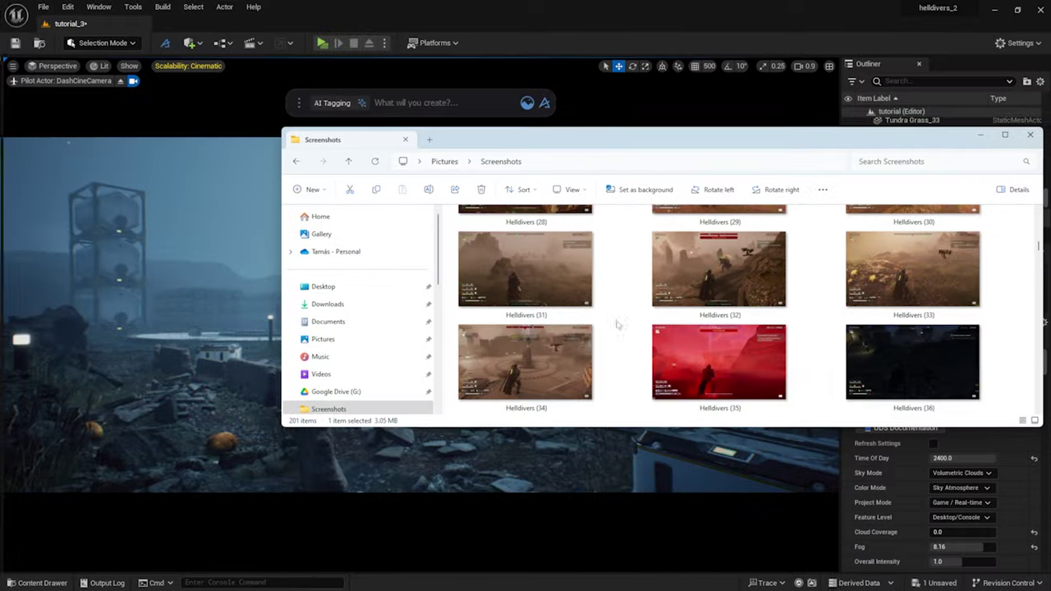
View the Helldivers (31) and Helldivers (35) screenshots and supply Helldivers (35) to Dash as the camera's color grading reference.
double_click(587, 278)
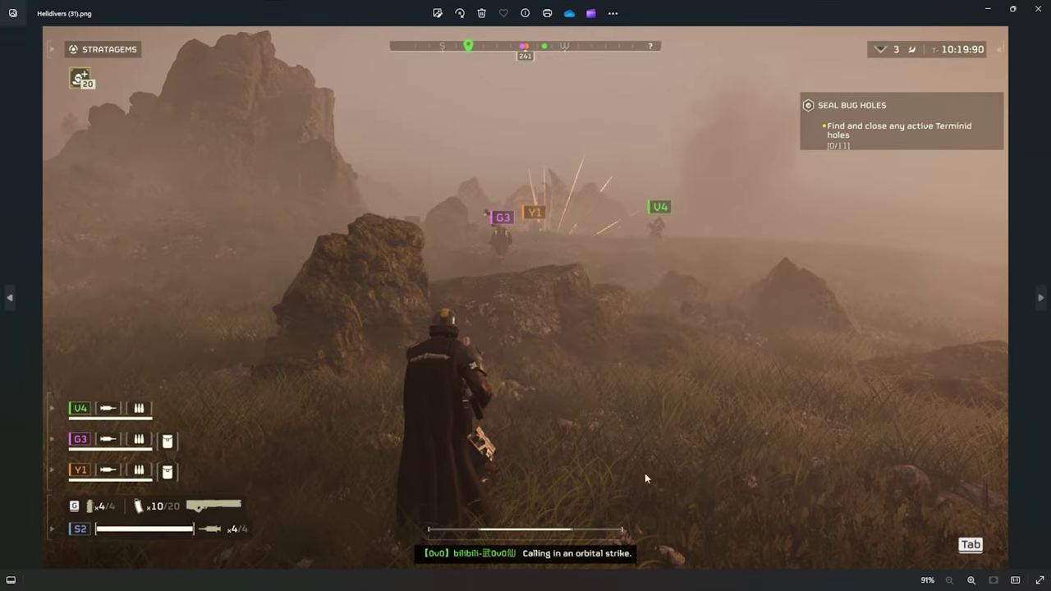
key("Right")
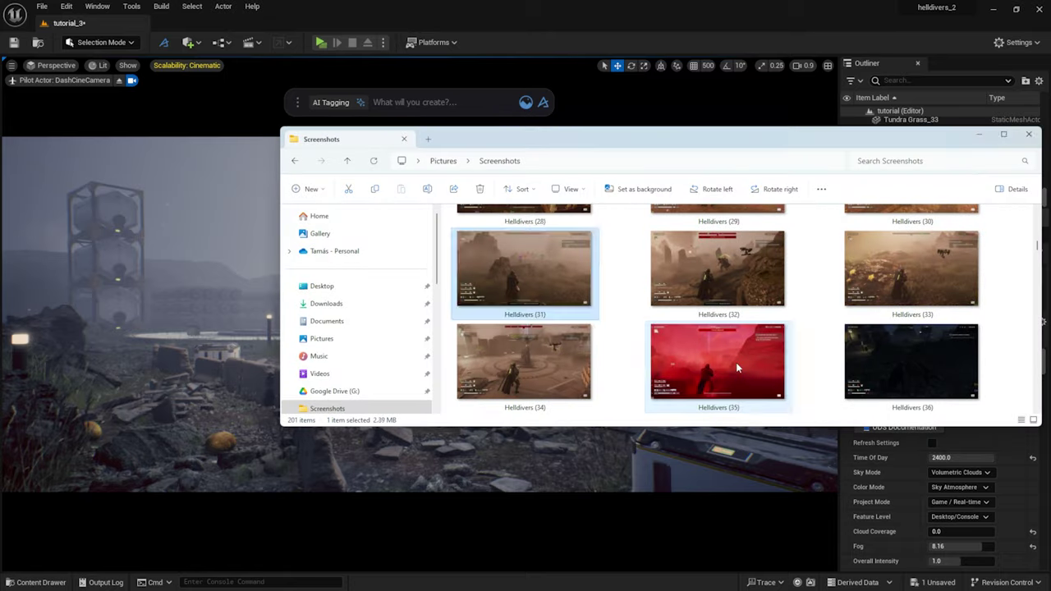
double_click(736, 362)
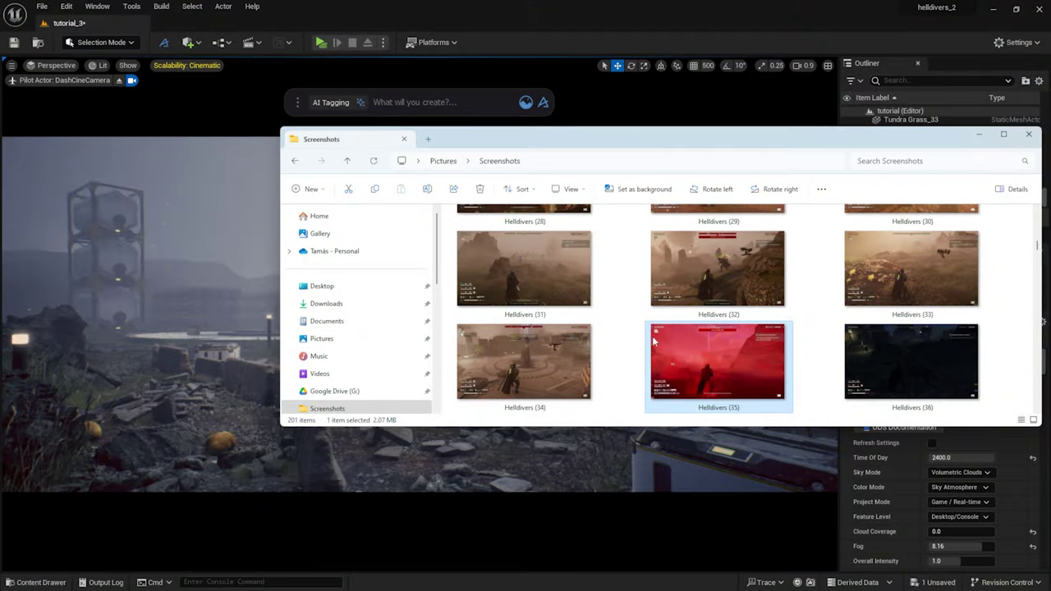
left_click_drag(716, 364, 411, 105)
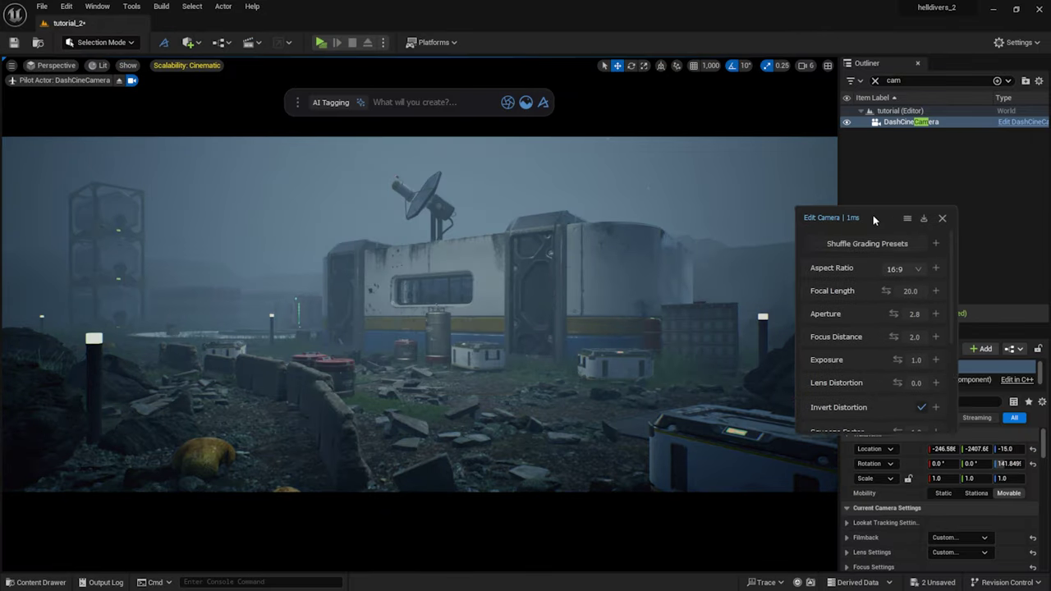
Shuffle the first cine camera's grading preset once more and finish editing that camera.
left_click(854, 245)
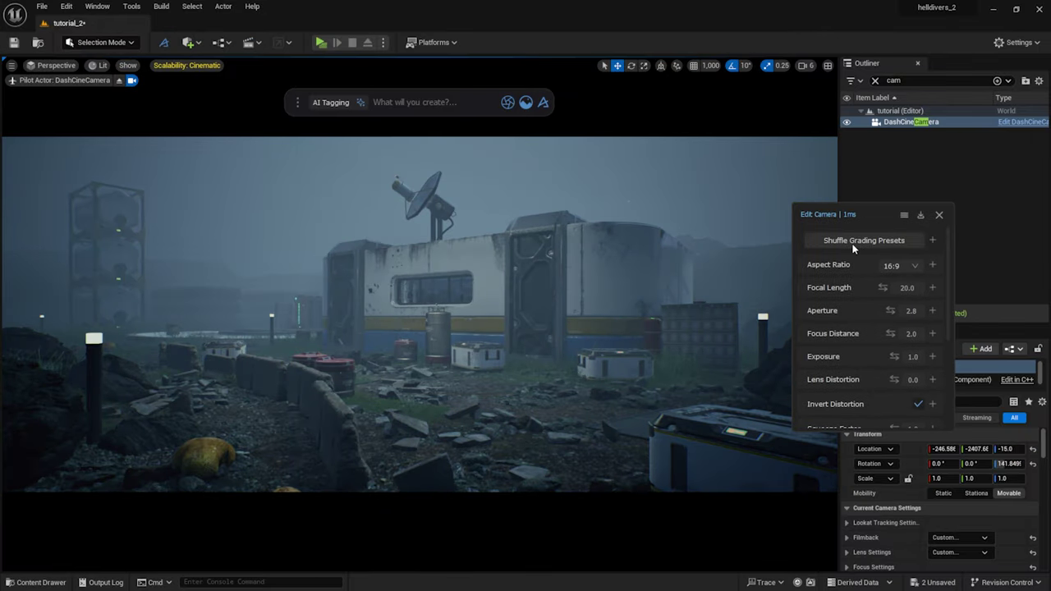
left_click(939, 215)
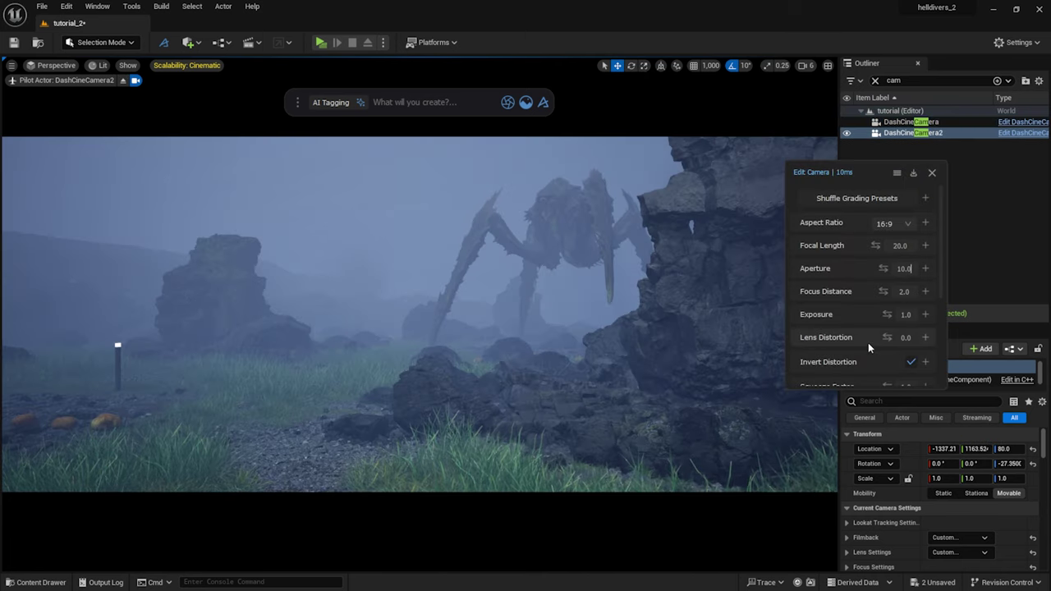
Disable inverted distortion on DashCineCamera2, set its lens distortion to 0.03, and shuffle its grading presets to get a bluish-teal look.
scroll(885, 351, "down", 3)
scroll(915, 302, "up", 1)
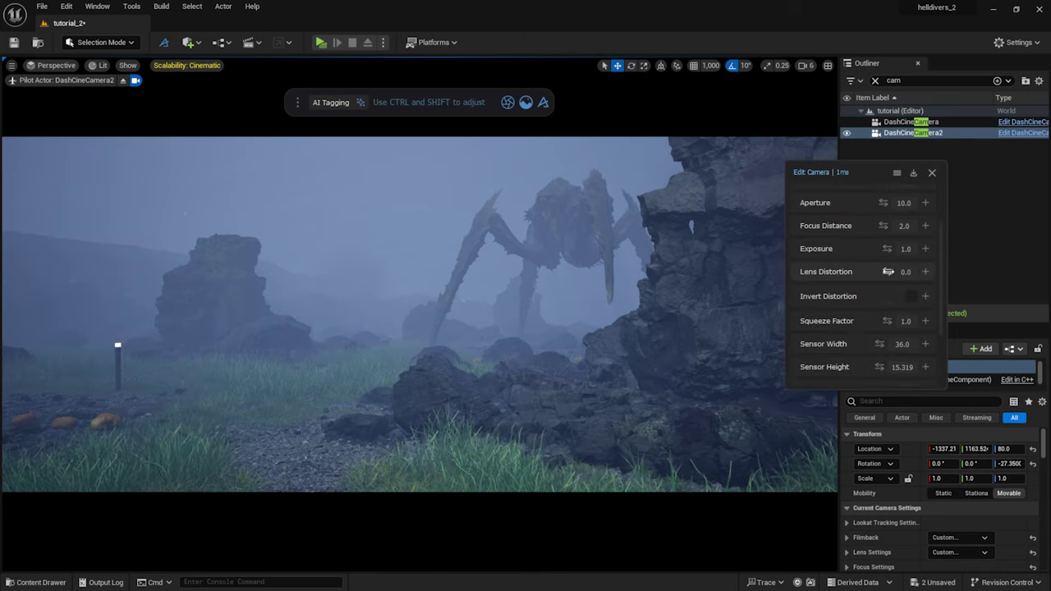
scroll(912, 305, "down", 5)
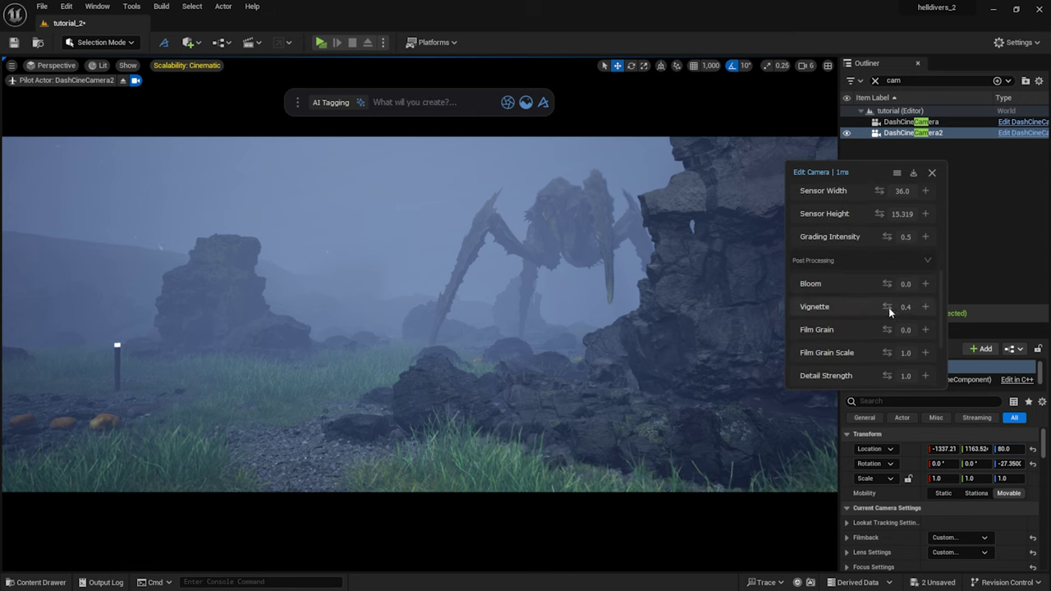
scroll(877, 211, "up", 7)
left_click(880, 204)
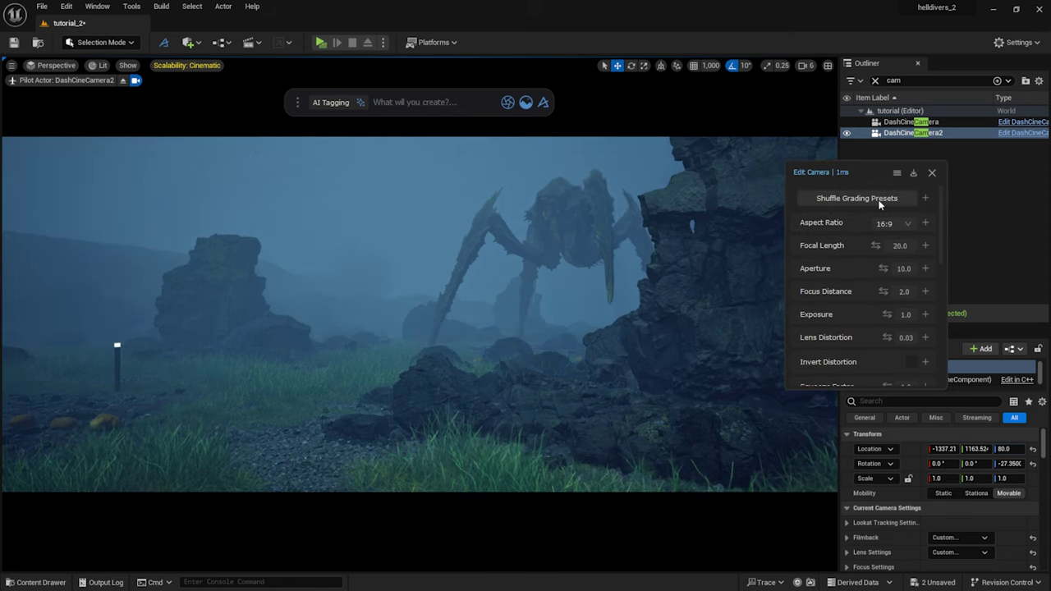
left_click(879, 205)
Set the second camera's bloom to 0.03, vignette to 0.47 and film grain to 0.09, and adjust its detail strength.
scroll(825, 276, "down", 7)
left_click_drag(884, 295, 891, 295)
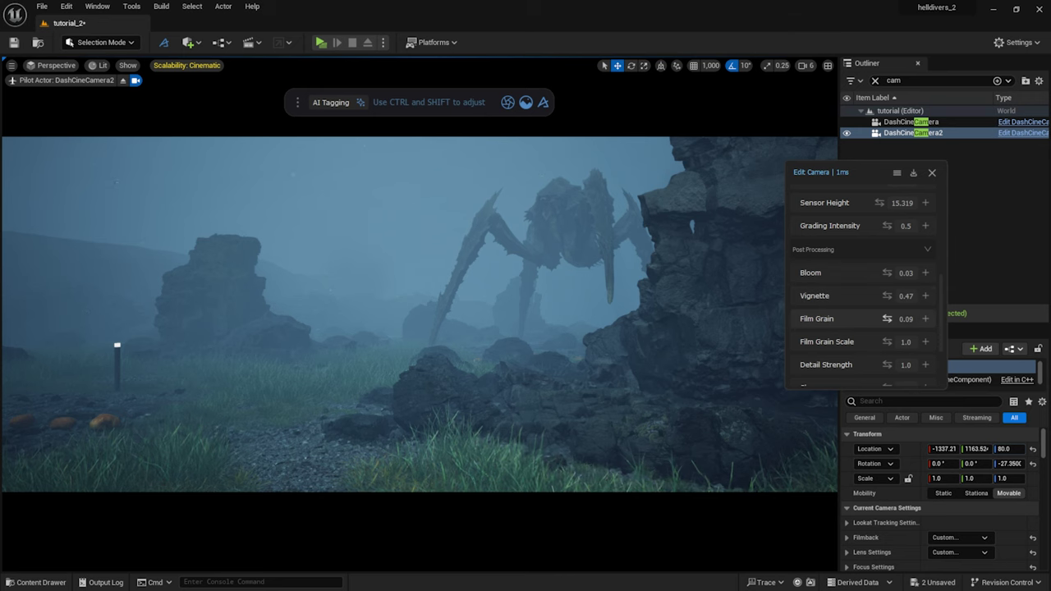
left_click_drag(887, 365, 891, 365)
scroll(842, 278, "down", 5)
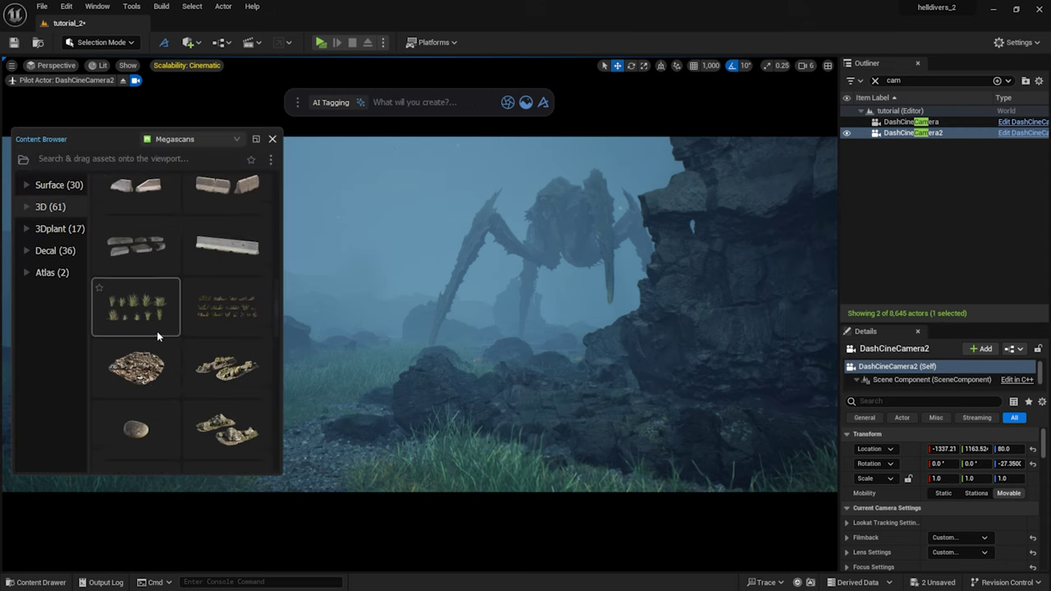
Place a Megascans 3D rock asset beside the lamp post in the second camera's shot, then scale and rotate it to fit.
left_click_drag(157, 331, 78, 364)
key("r")
left_click_drag(79, 405, 123, 371)
key("w")
key("e")
left_click_drag(103, 378, 160, 379)
left_click(353, 211)
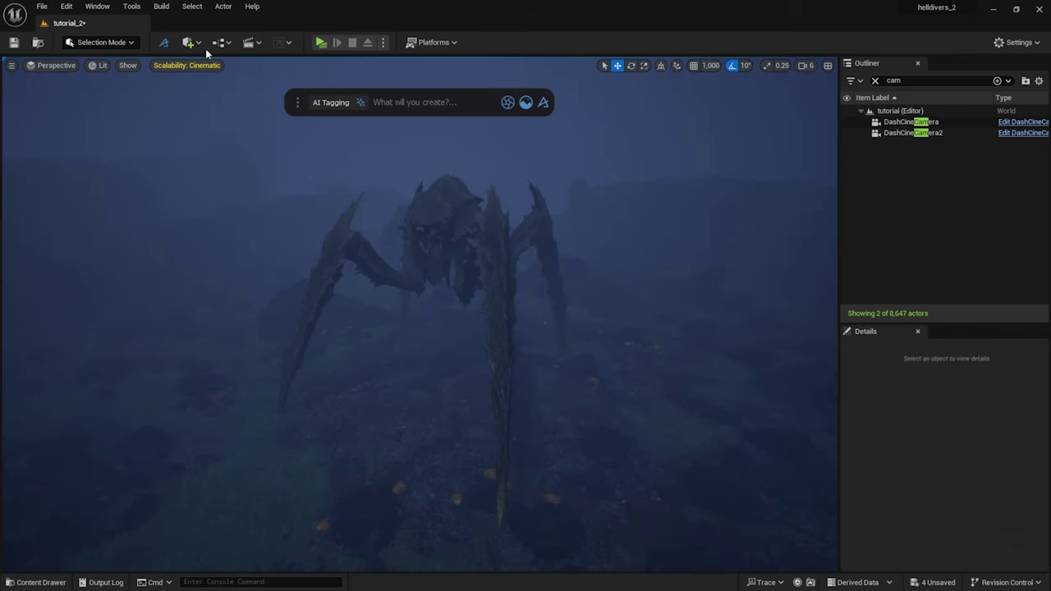
Add a rect light to the scene and move it above the giant spider-like creature.
left_click(197, 43)
mouse_move(211, 142)
left_click(343, 188)
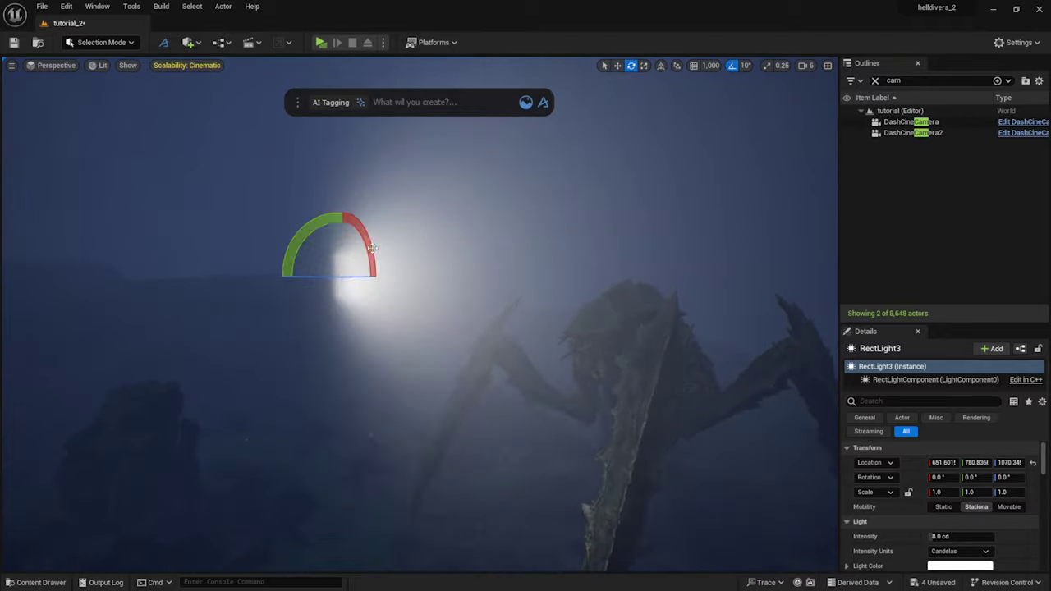
key("w")
left_click_drag(312, 271, 499, 324)
Set the rect light's source width and height to 200 and give it a warm orange light color, about hex sRGB FFD494FF.
scroll(962, 539, "down", 3)
left_click(951, 543)
type("200")
scroll(948, 476, "down", 4)
left_click(952, 490)
type("20")
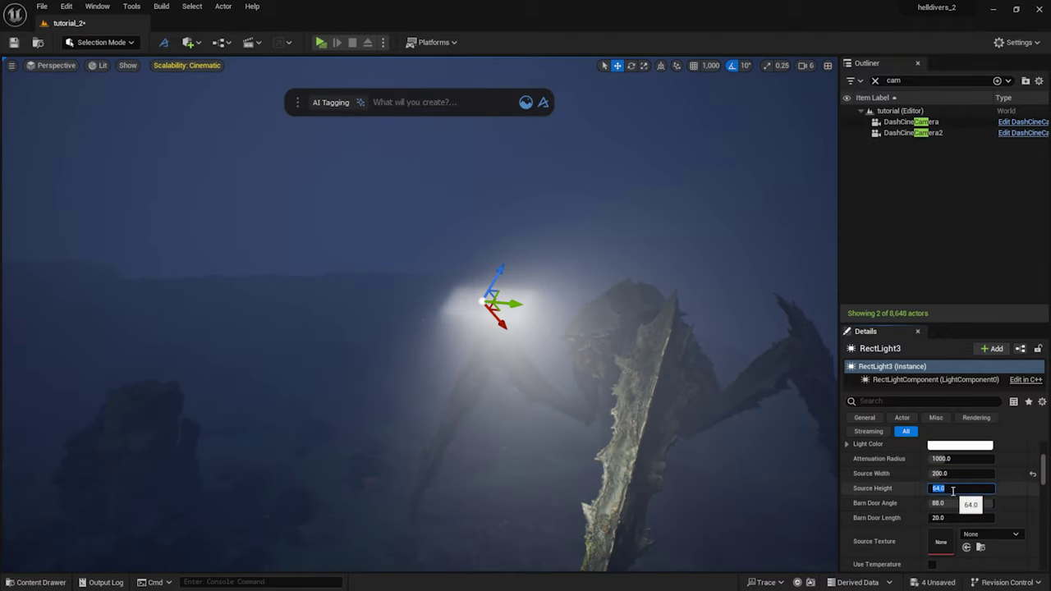
type("0")
key("Return")
left_click(959, 445)
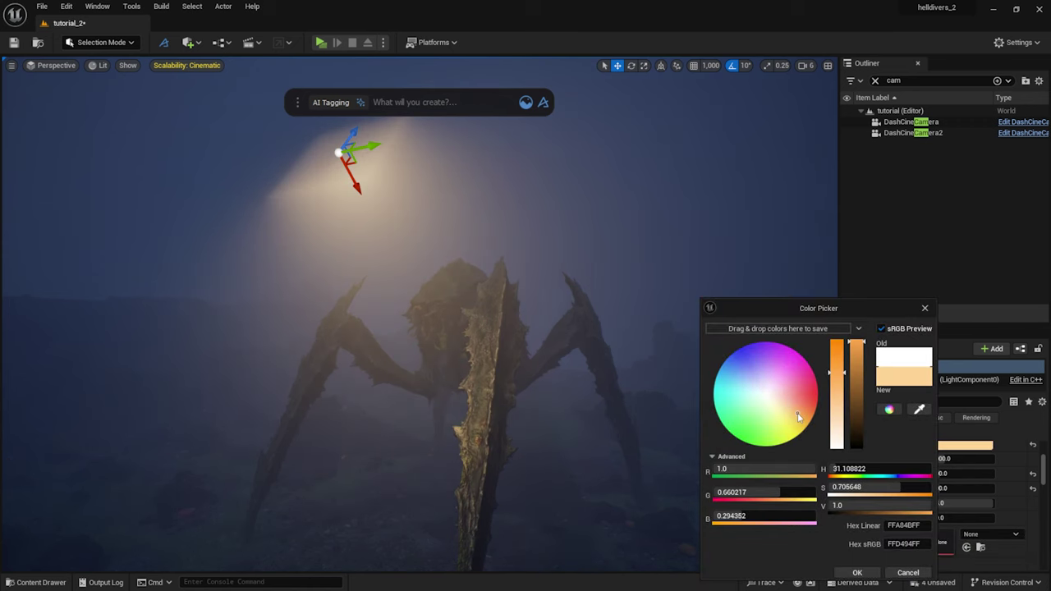
left_click(856, 570)
Set the rect light's volumetric scattering intensity to 0 and lower its indirect lighting intensity.
scroll(951, 519, "down", 3)
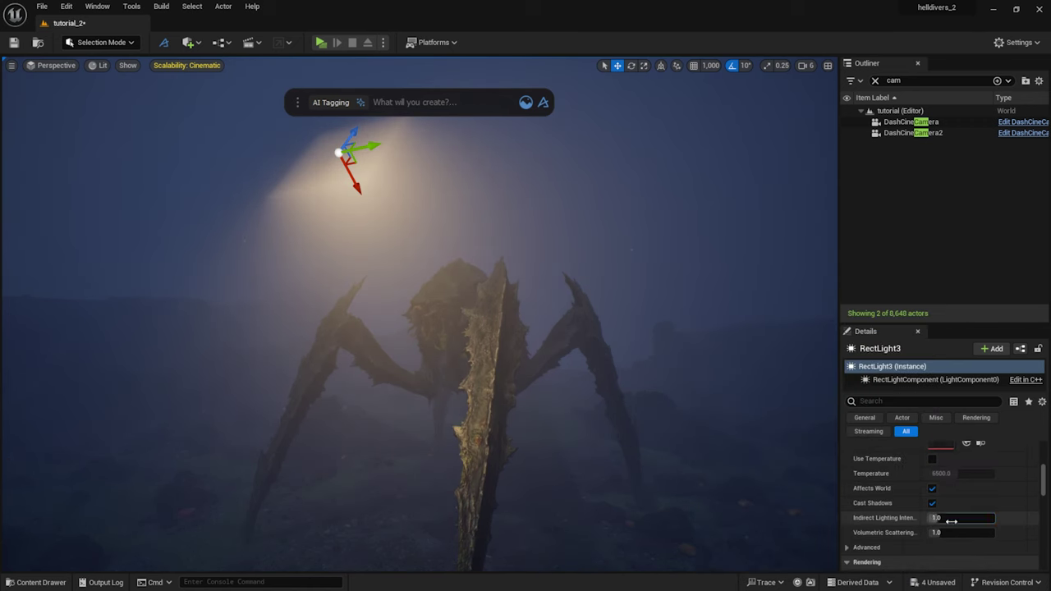
left_click_drag(952, 520, 932, 521)
left_click_drag(949, 534, 936, 534)
left_click(952, 534)
type("0")
key("Return")
Set the rect light's intensity to 20 cd and attenuation radius to about 1279, and reposition it to light the creature.
scroll(913, 489, "up", 1)
scroll(913, 489, "up", 5)
left_click_drag(957, 466, 977, 466)
right_click_drag(492, 246, 558, 242)
left_click_drag(465, 148, 281, 150)
right_click_drag(281, 149, 281, 148)
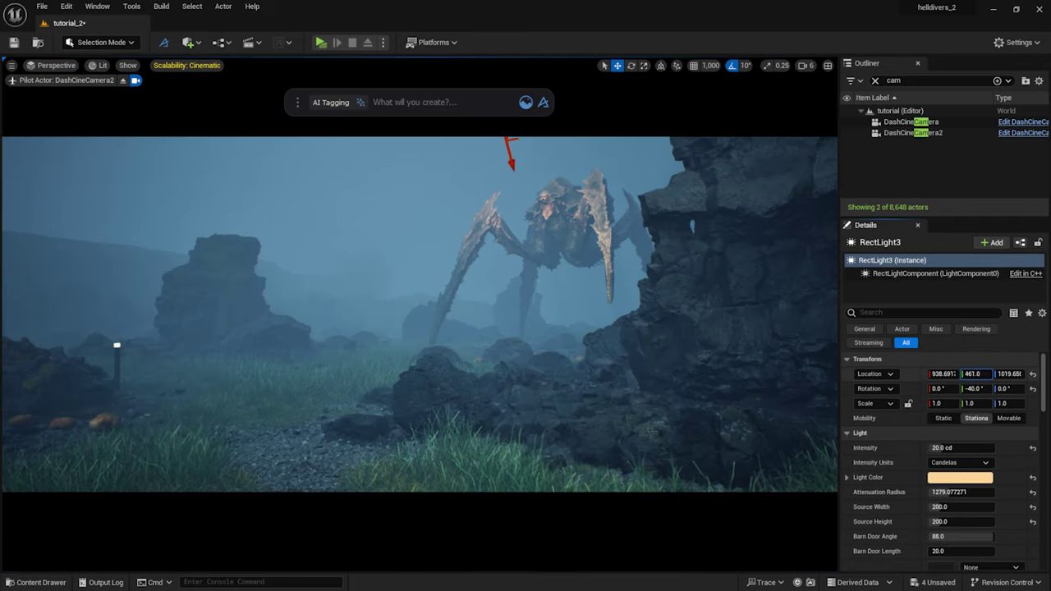
left_click_drag(942, 373, 903, 374)
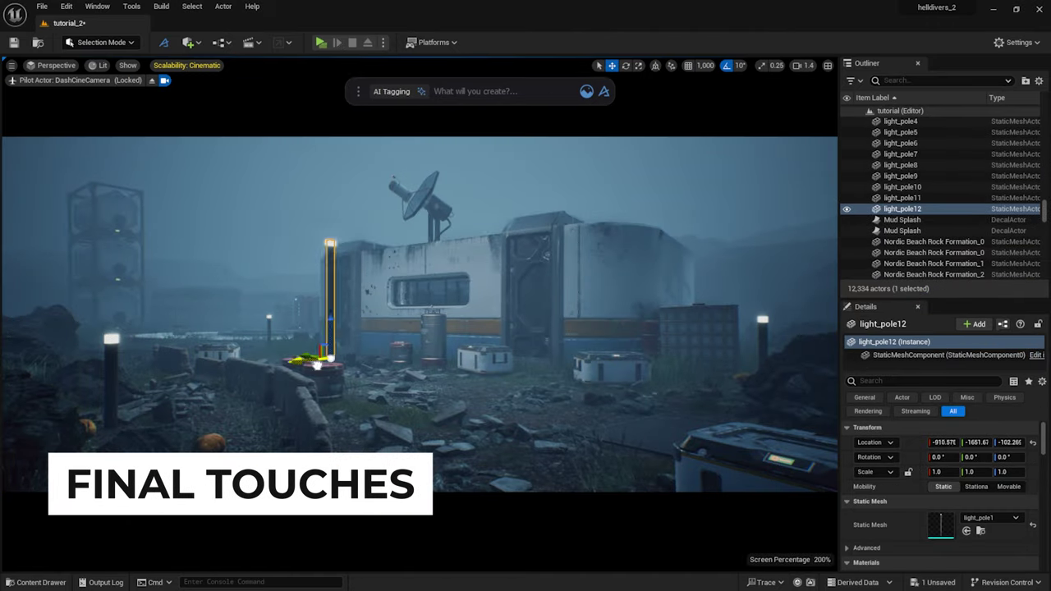
Scale light_pole12 to 1.5 × 1.5 × 1000 and move it into the background behind the outpost as a light beam.
left_click_drag(964, 297, 965, 188)
left_click(1008, 379)
type("1000")
key("Return")
left_click(950, 379)
type("1.5")
key("Return")
left_click(980, 379)
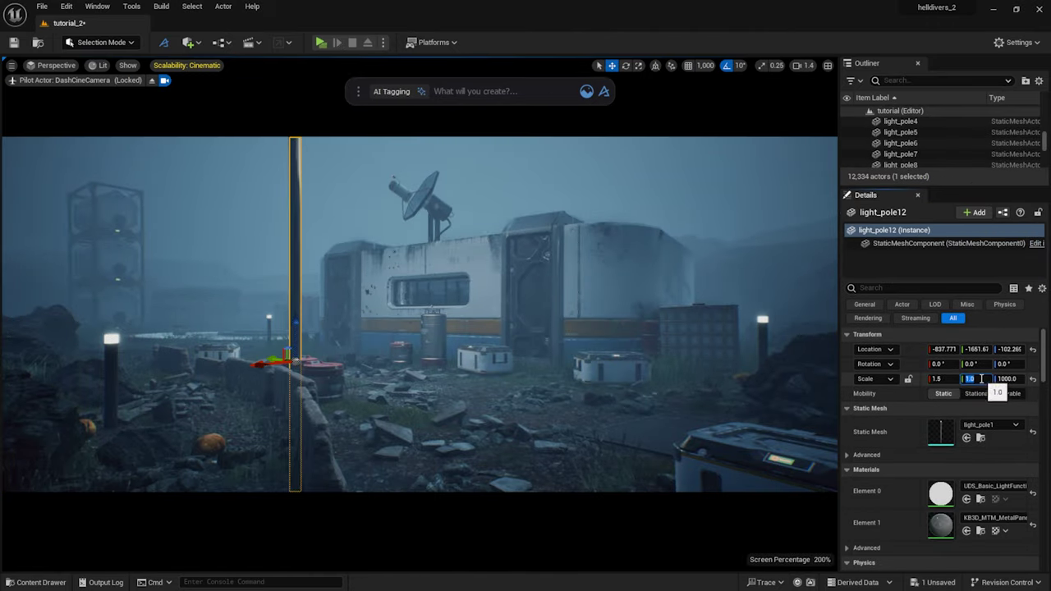
type("1.5")
key("Return")
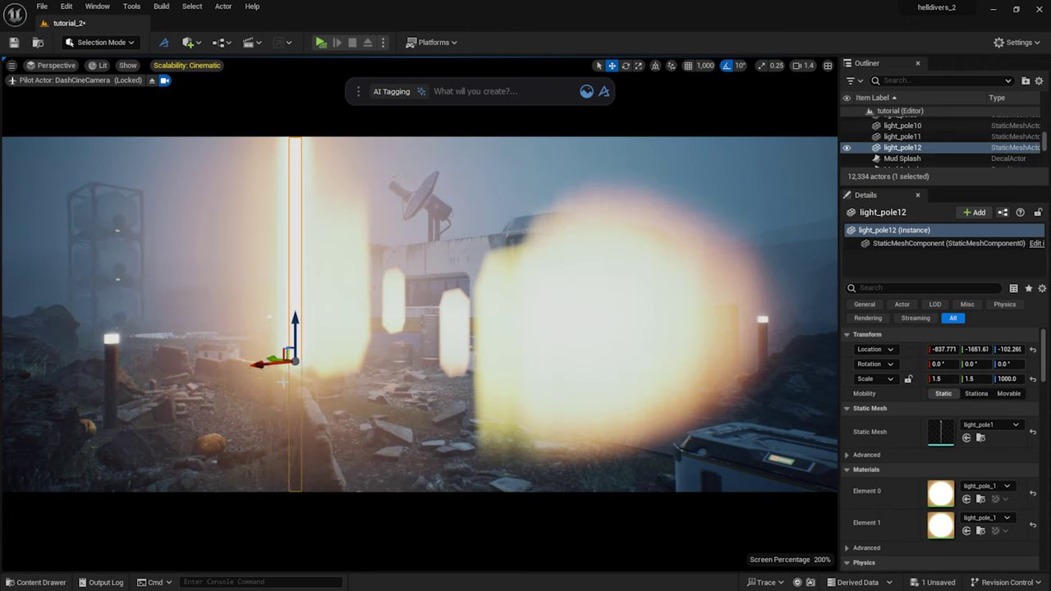
left_click_drag(264, 363, 805, 337)
left_click_drag(727, 319, 412, 316)
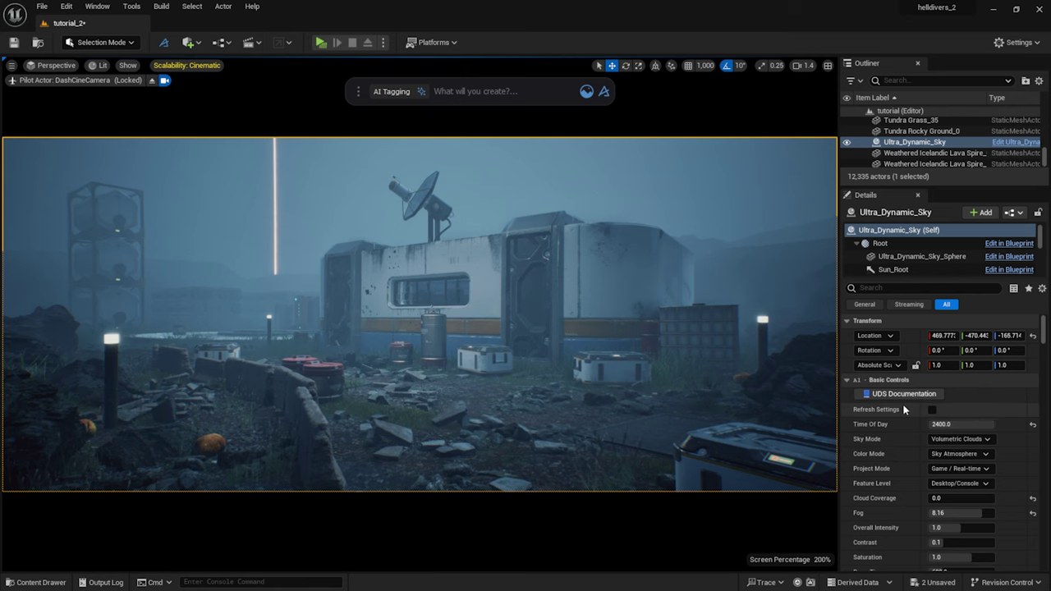
Create a fog card with Dash's fog tool and scale it up to cover part of the background.
left_click(481, 90)
type("fog")
left_click(404, 148)
key("r")
left_click_drag(422, 316, 718, 256)
key("w")
Adjust the Y location of the second fog card, primitive2, near the tower in the background.
left_click(570, 93)
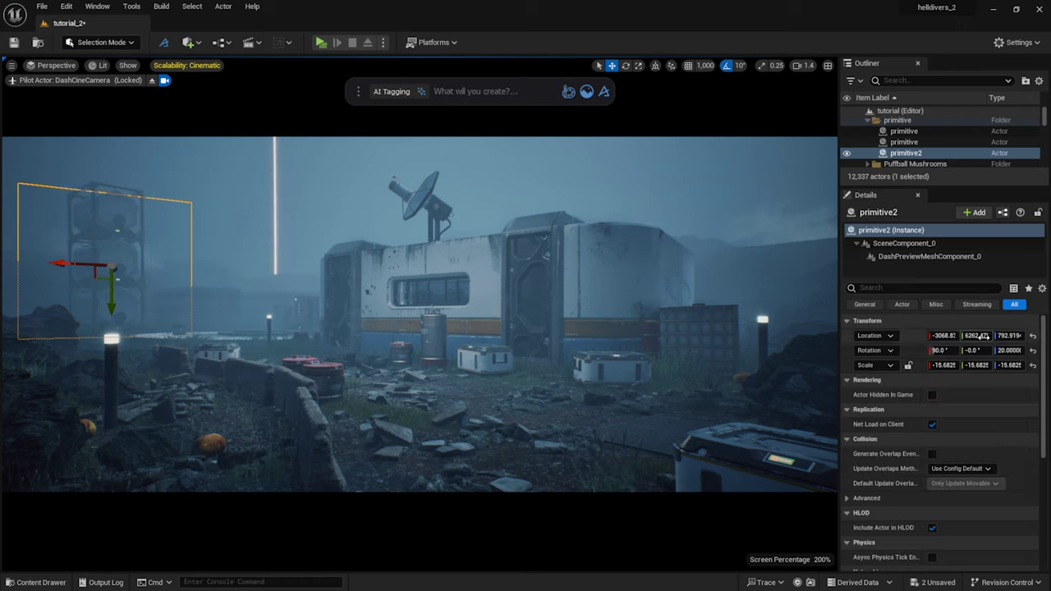
mouse_move(973, 335)
left_mouse_down()
mouse_move(1016, 335)
mouse_move(966, 318)
left_mouse_up()
left_click(568, 171)
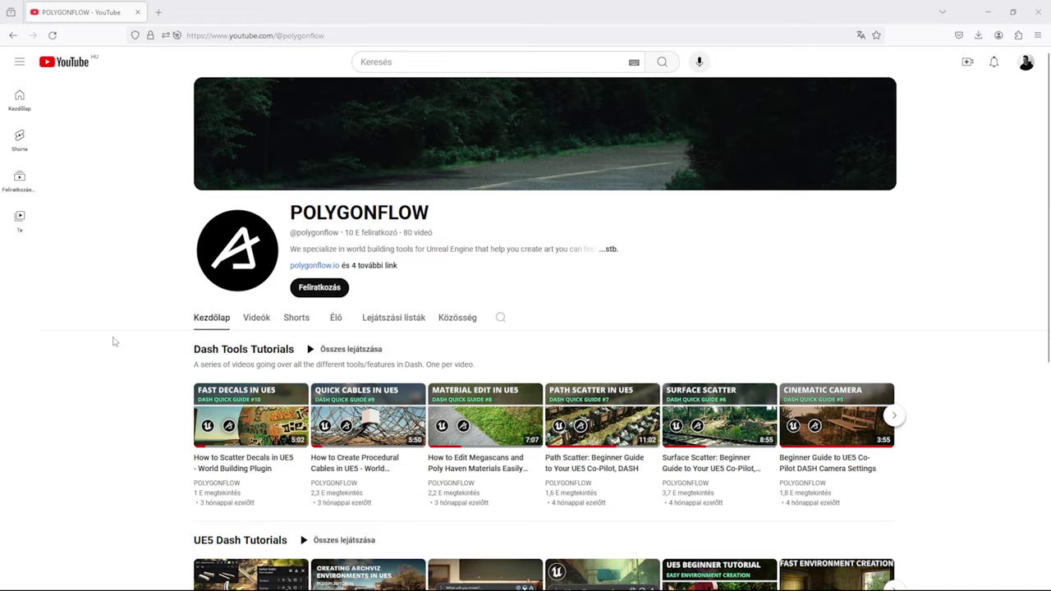
Look through the tutorial playlists on the POLYGONFLOW YouTube channel page.
scroll(115, 341, "down", 2)
scroll(114, 341, "down", 2)
scroll(115, 341, "up", 4)
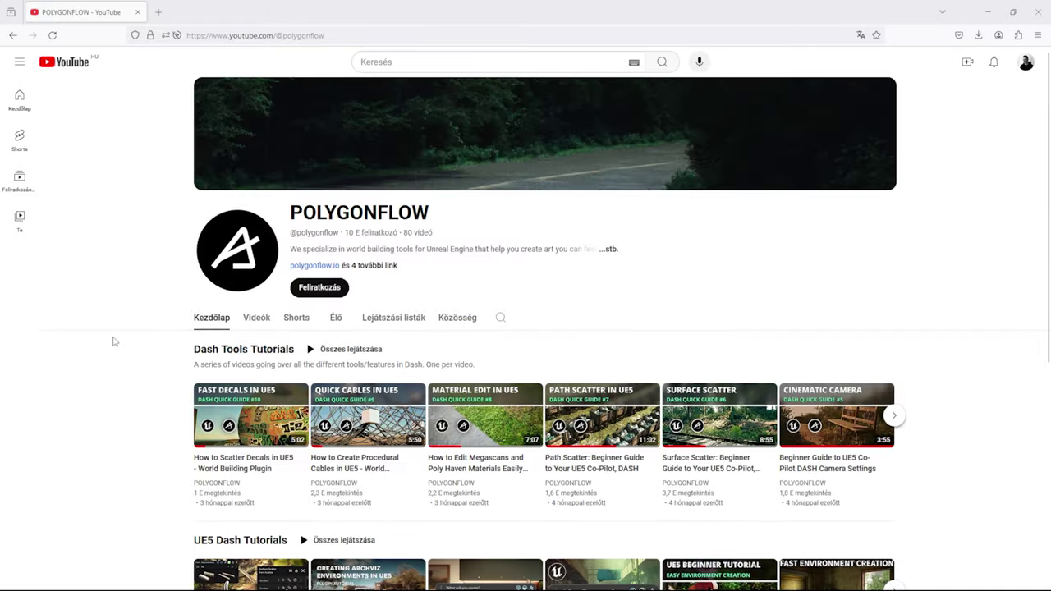